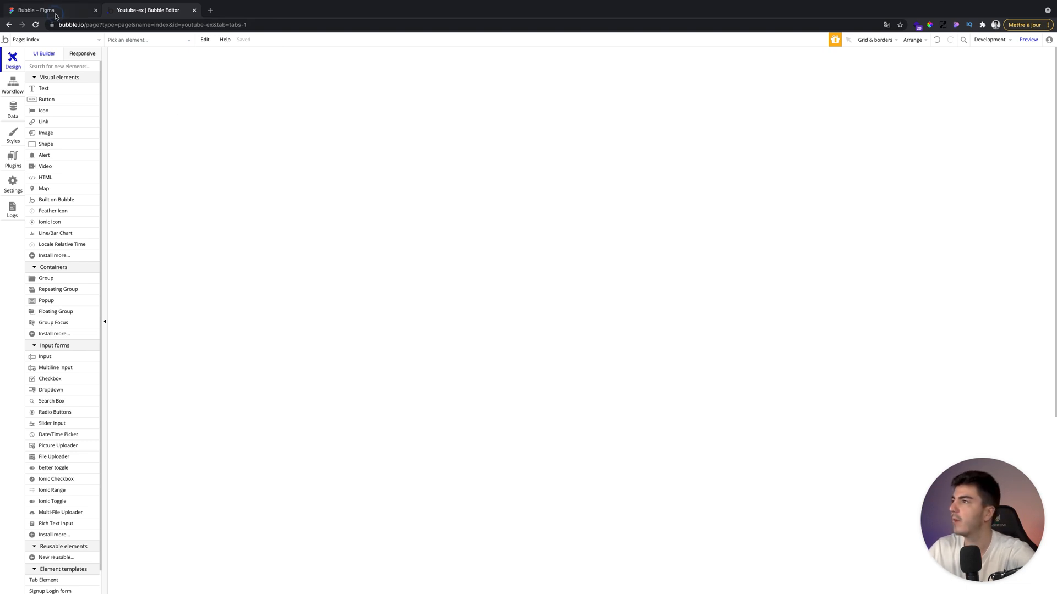
# Compare with the Figma design, then set the index page's width to 1440 and height to 1000.
pyautogui.click(55, 11)
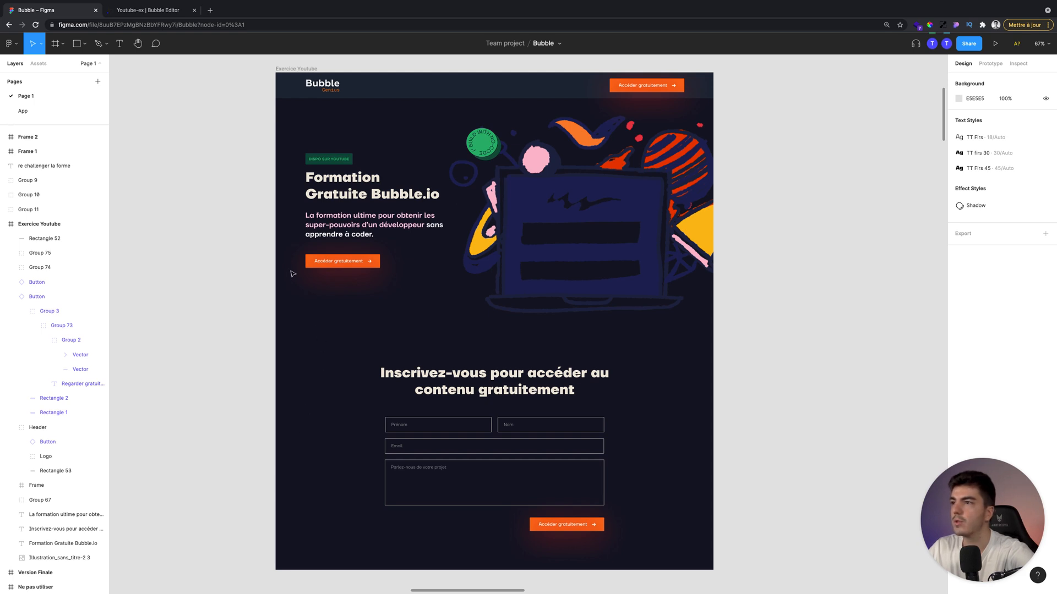
pyautogui.click(152, 15)
pyautogui.click(257, 131)
pyautogui.click(358, 142)
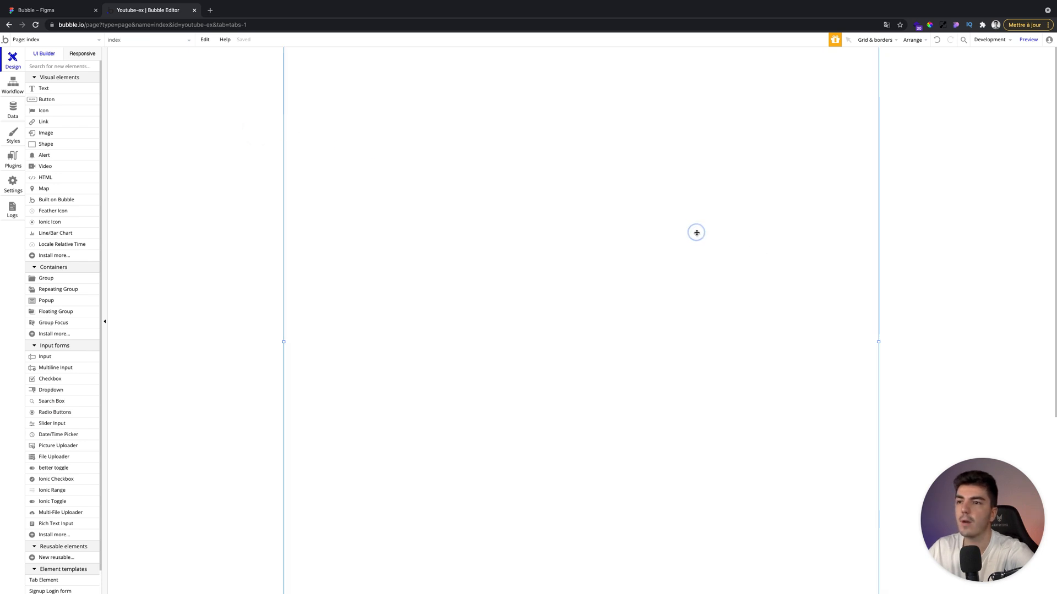
pyautogui.doubleClick(697, 233)
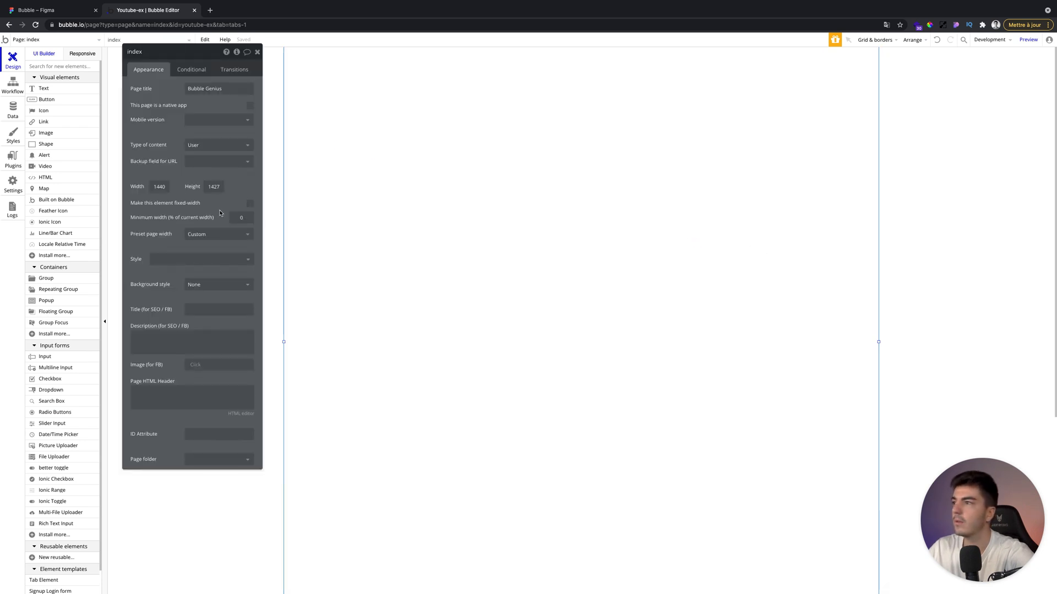
pyautogui.doubleClick(160, 187)
pyautogui.write('1440')
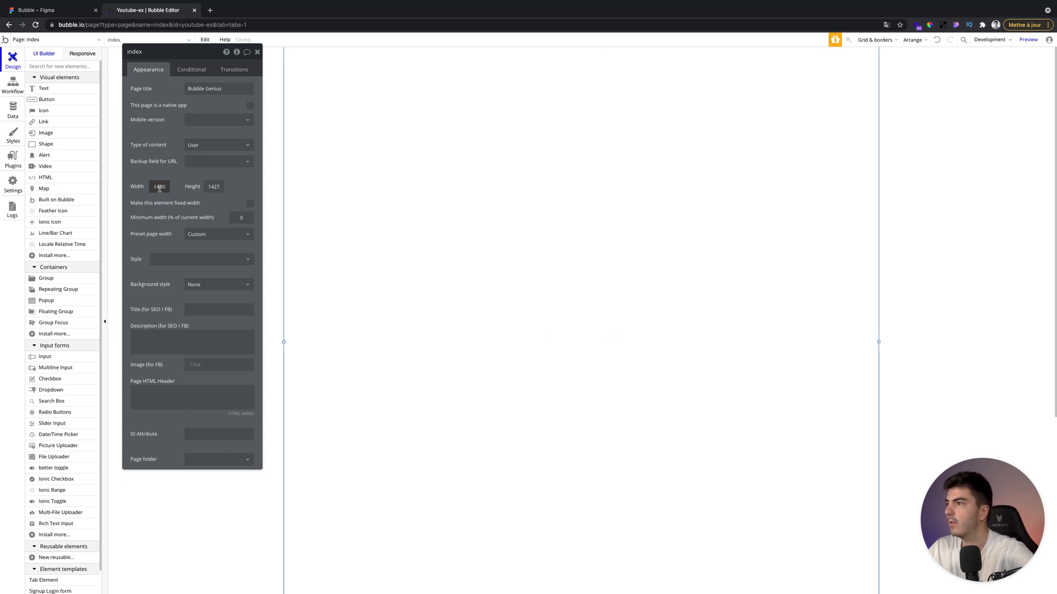
pyautogui.press('Tab')
pyautogui.write('10')
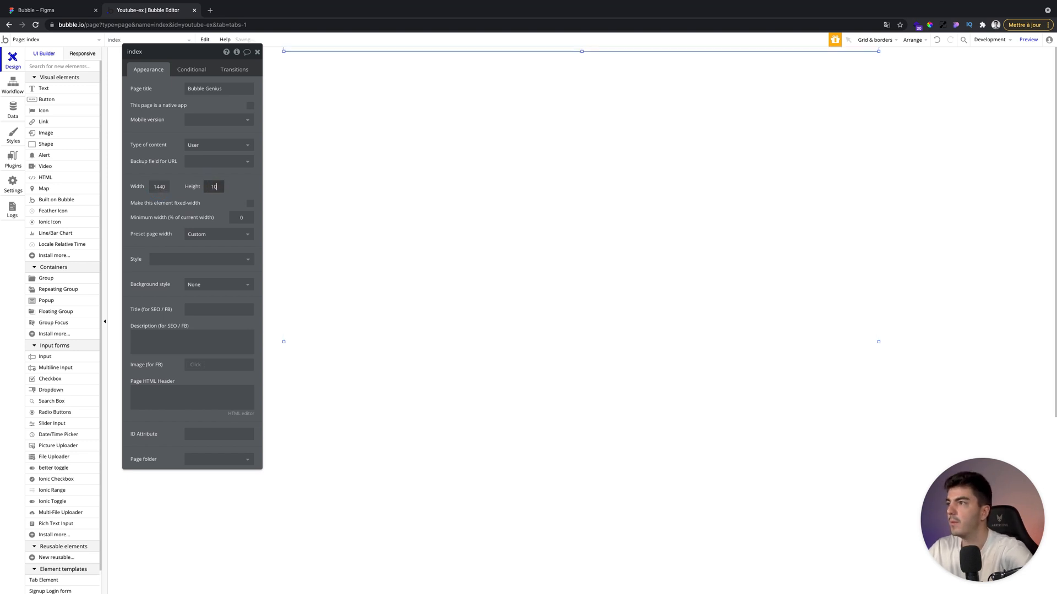
pyautogui.write('00')
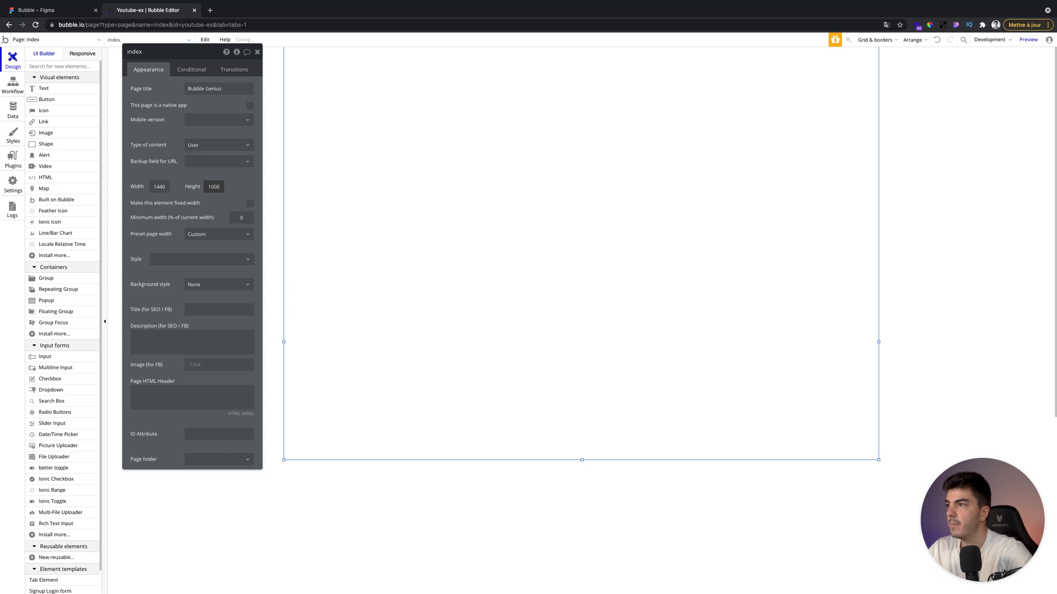
# Give the page a flat colour background of #111827 and close the page properties.
pyautogui.click(211, 284)
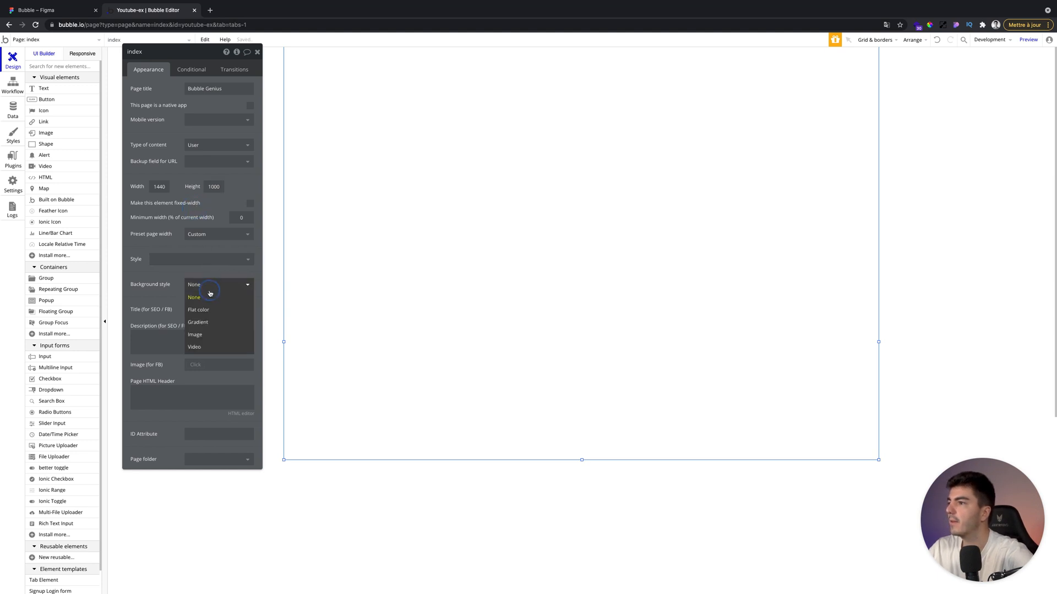
pyautogui.click(207, 308)
pyautogui.click(217, 302)
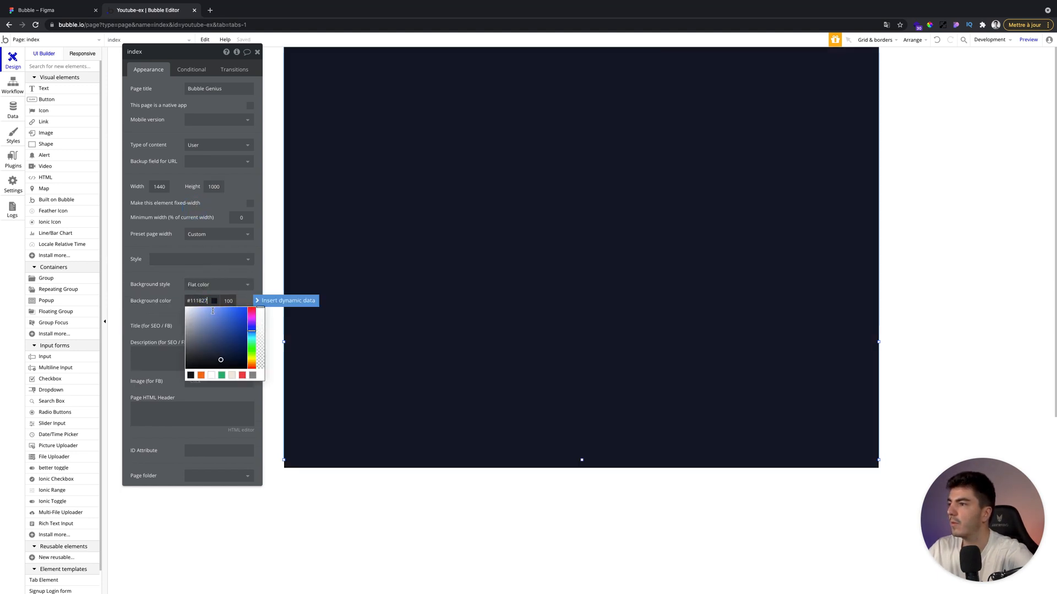
pyautogui.click(165, 325)
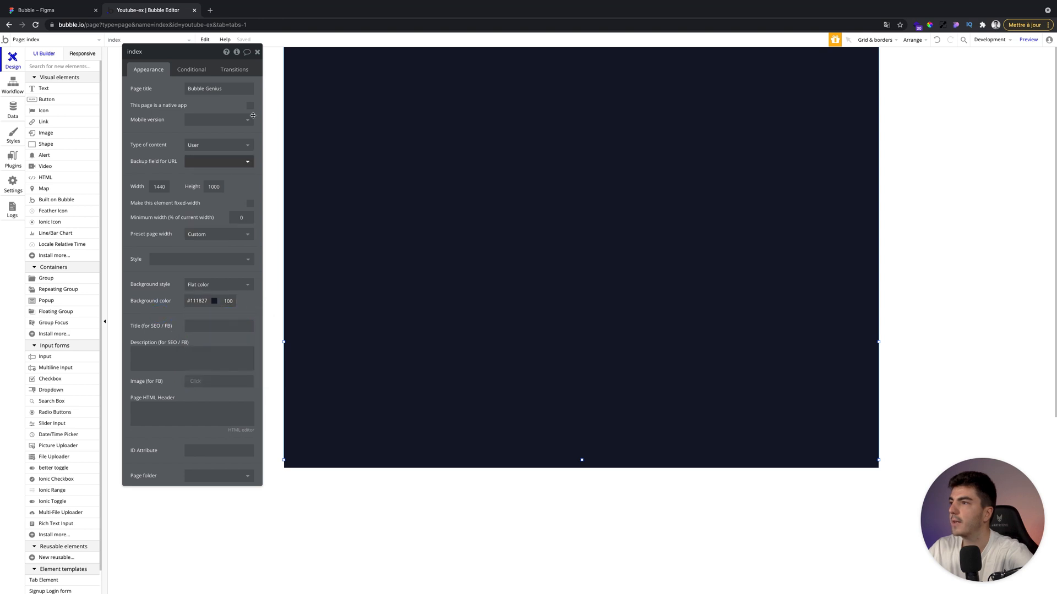
pyautogui.click(257, 52)
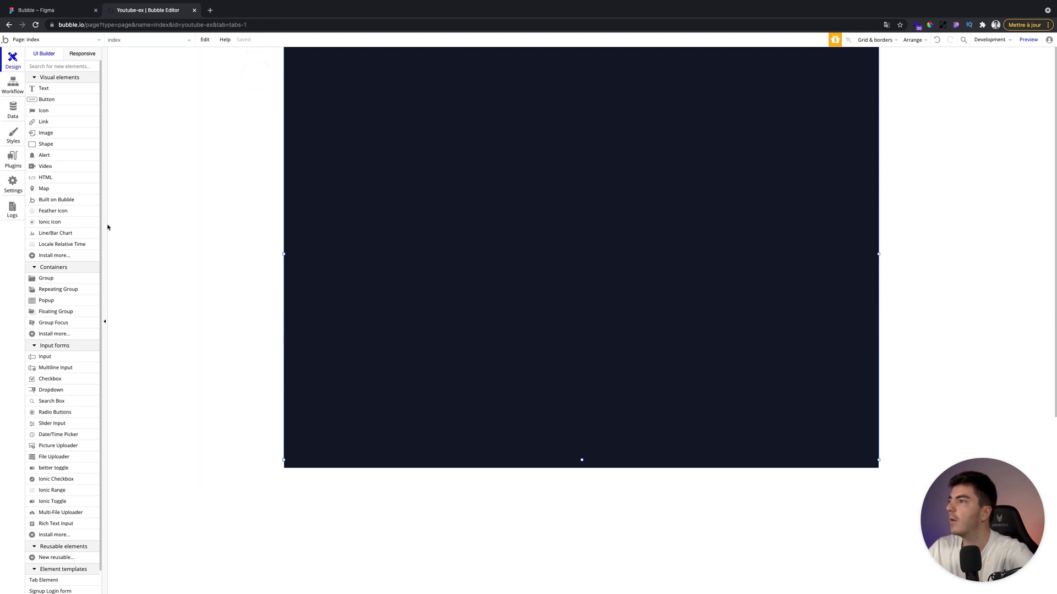
# Draw a wide group across the top of the page to serve as the header bar.
pyautogui.click(72, 16)
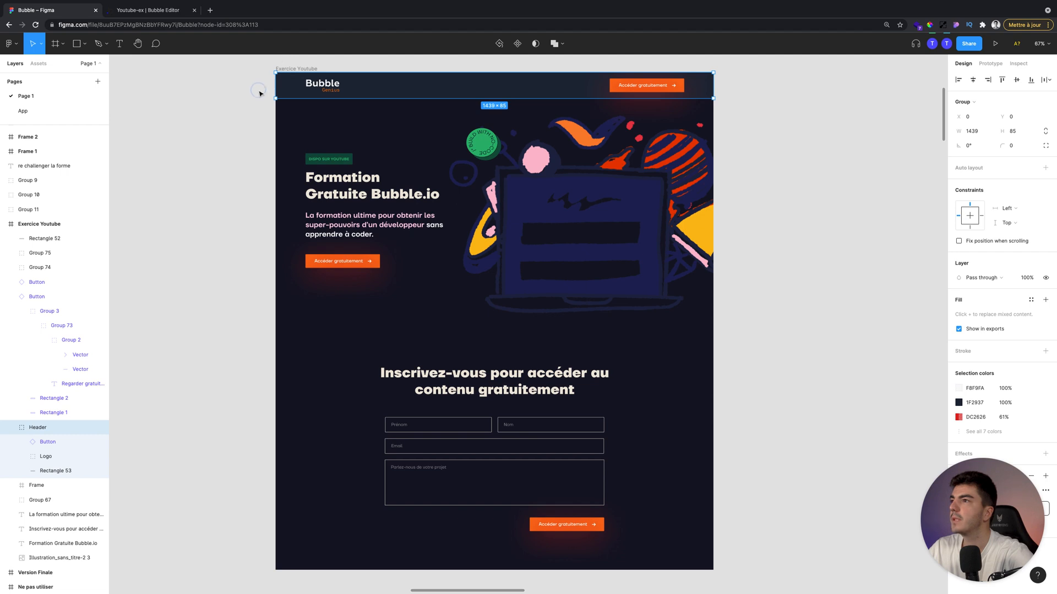
pyautogui.click(258, 92)
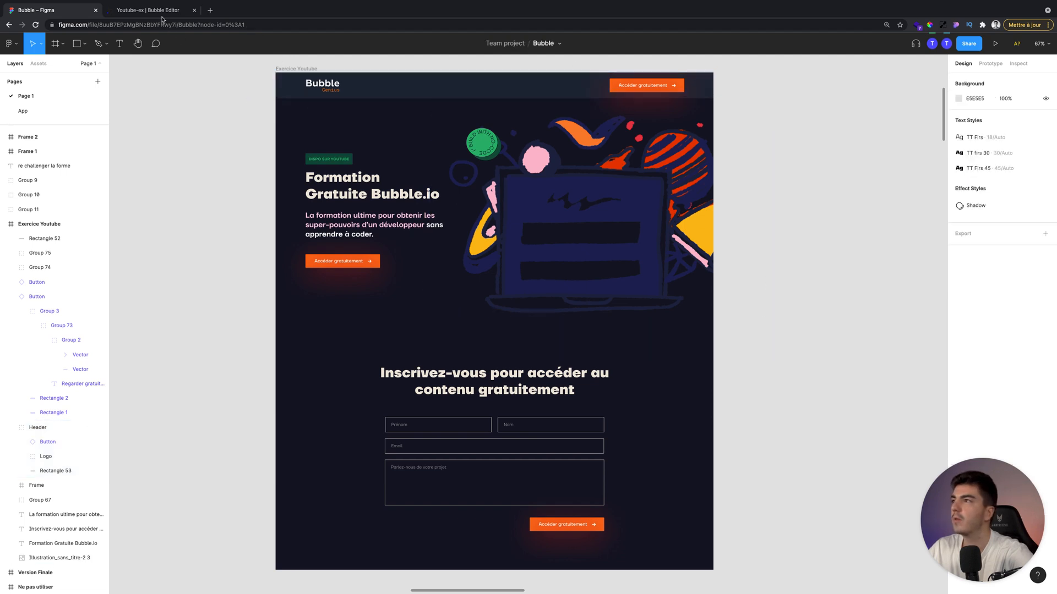
pyautogui.hotkey('ctrl', 'Tab')
pyautogui.click(79, 277)
pyautogui.moveTo(421, 73); pyautogui.dragTo(873, 73)
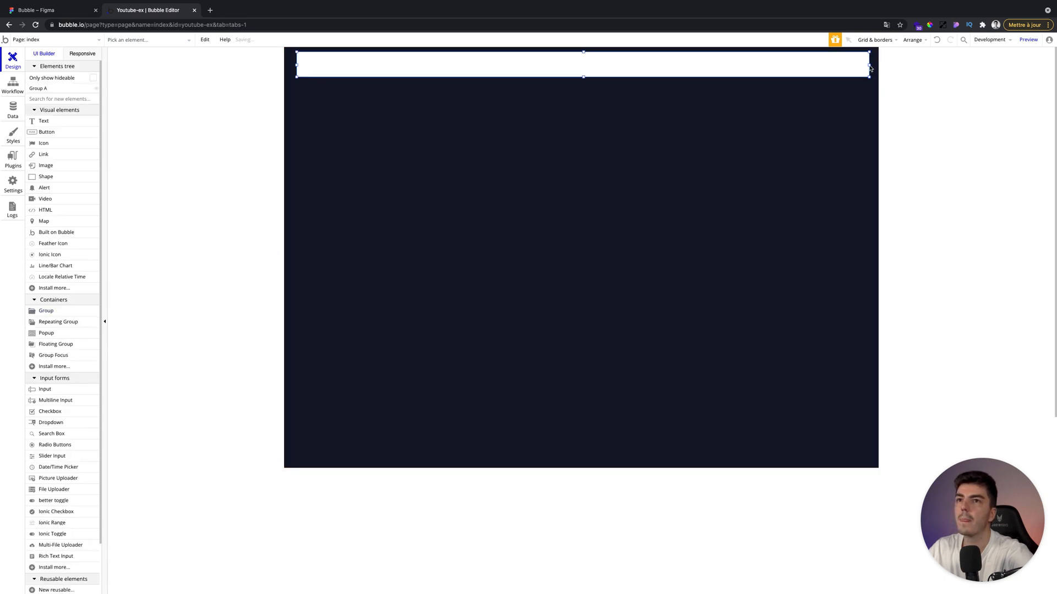
pyautogui.click(904, 61)
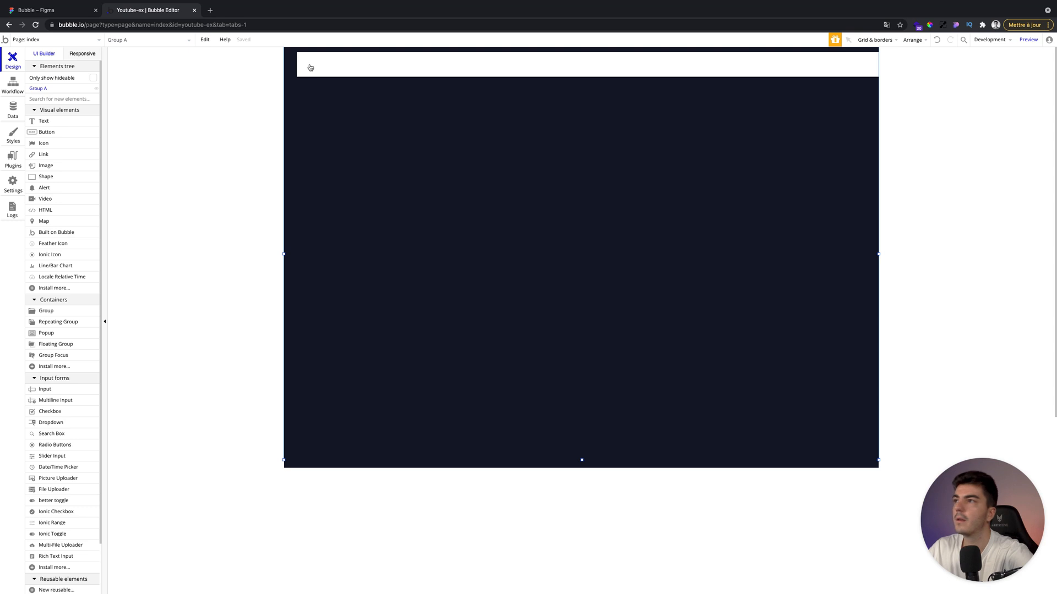
# Move the header group to the page's top-left corner and set its height to 85.
pyautogui.doubleClick(309, 68)
pyautogui.moveTo(295, 67); pyautogui.dragTo(267, 66)
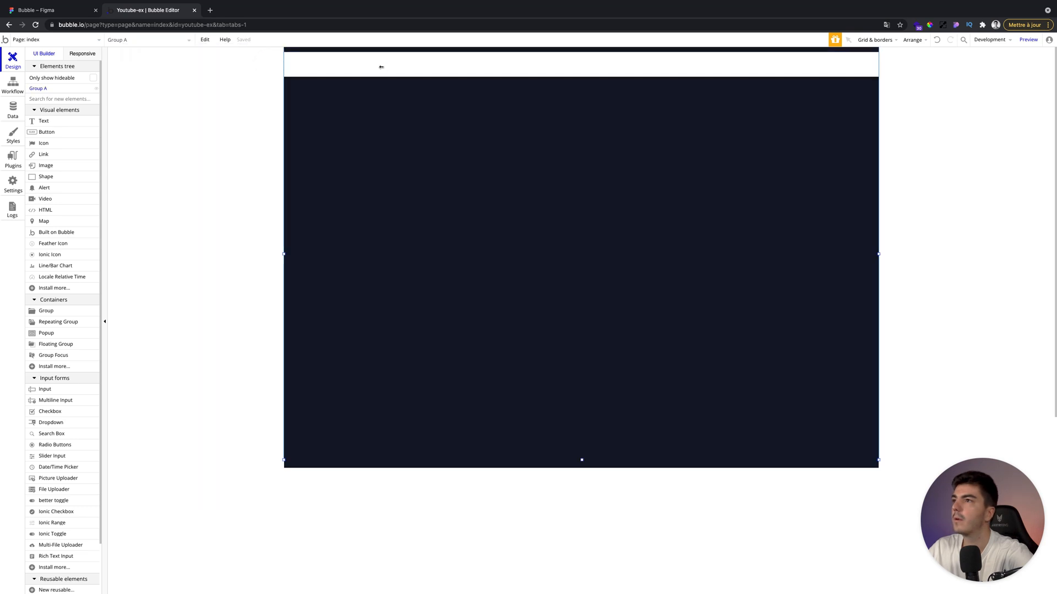
pyautogui.doubleClick(381, 66)
pyautogui.moveTo(382, 59); pyautogui.dragTo(382, 51)
pyautogui.doubleClick(419, 68)
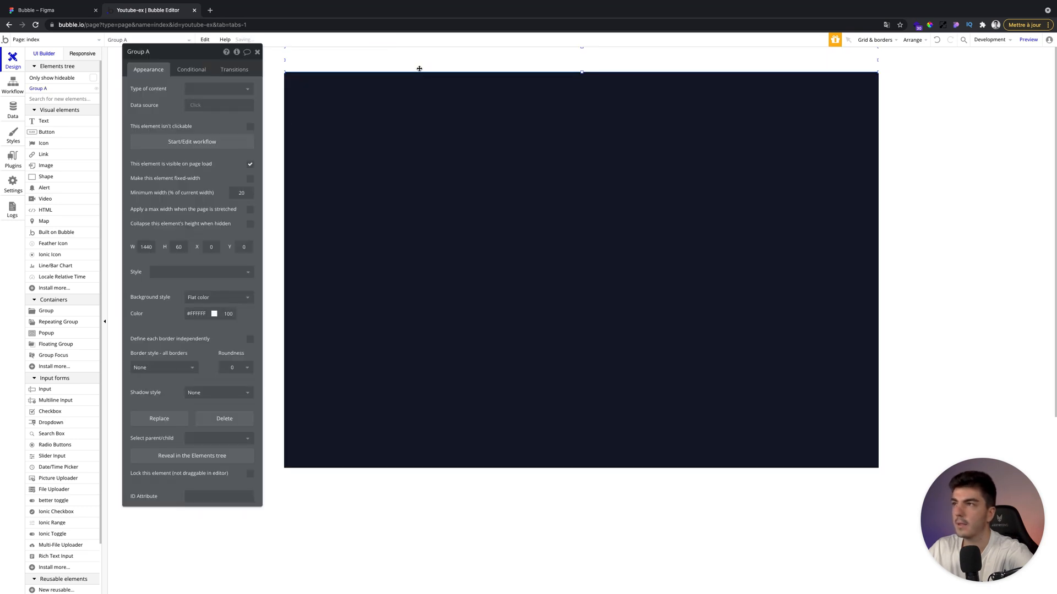
pyautogui.doubleClick(178, 246)
pyautogui.write('8')
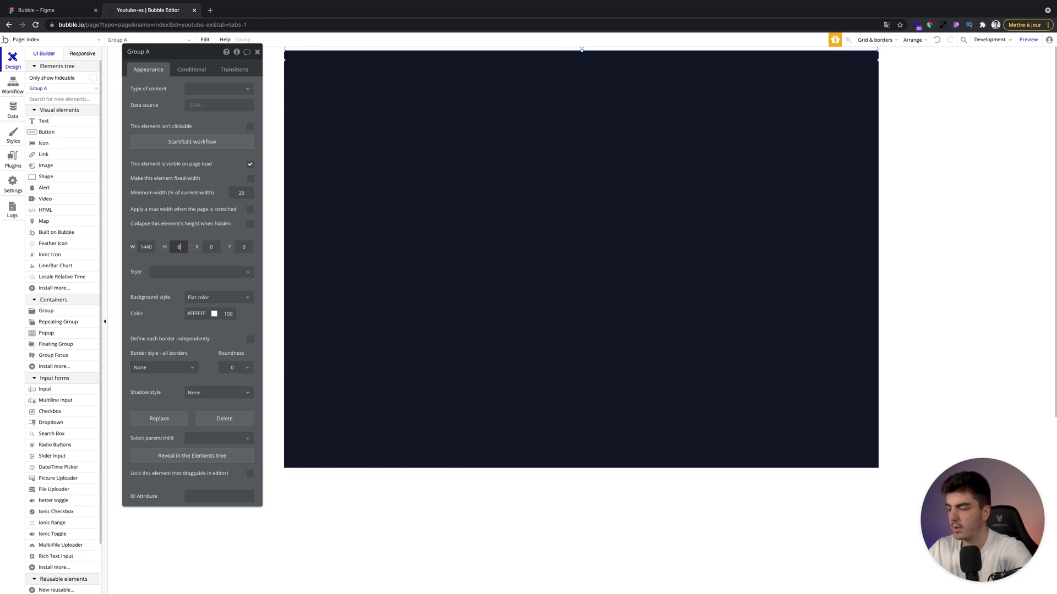
pyautogui.write('0')
# Copy the header colour 1F2937 from the Figma design and apply it as the header group's background colour.
pyautogui.click(70, 12)
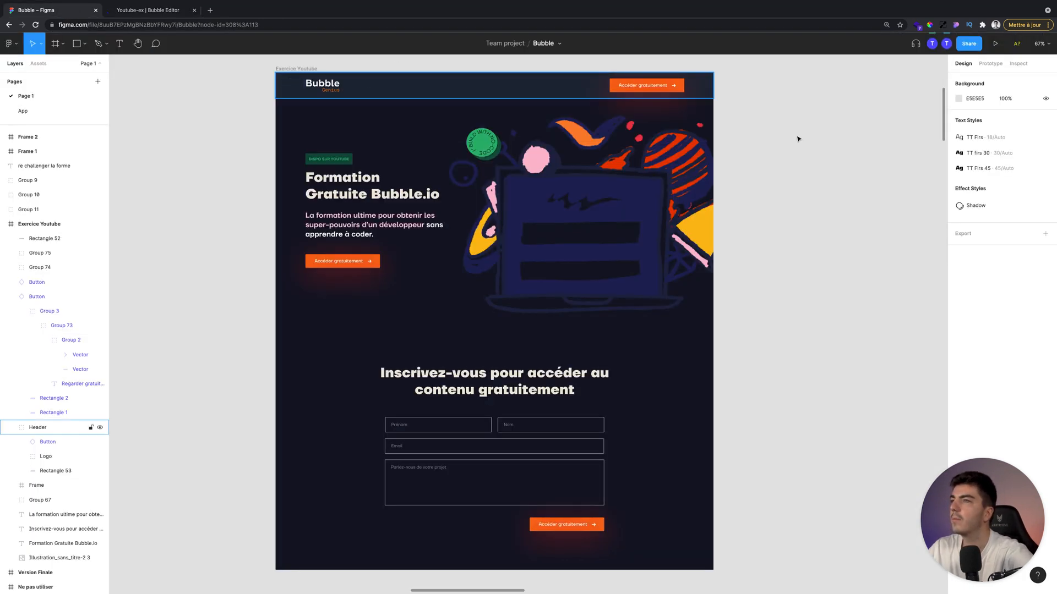
pyautogui.click(292, 85)
pyautogui.click(985, 403)
pyautogui.hotkey('ctrl', 'c')
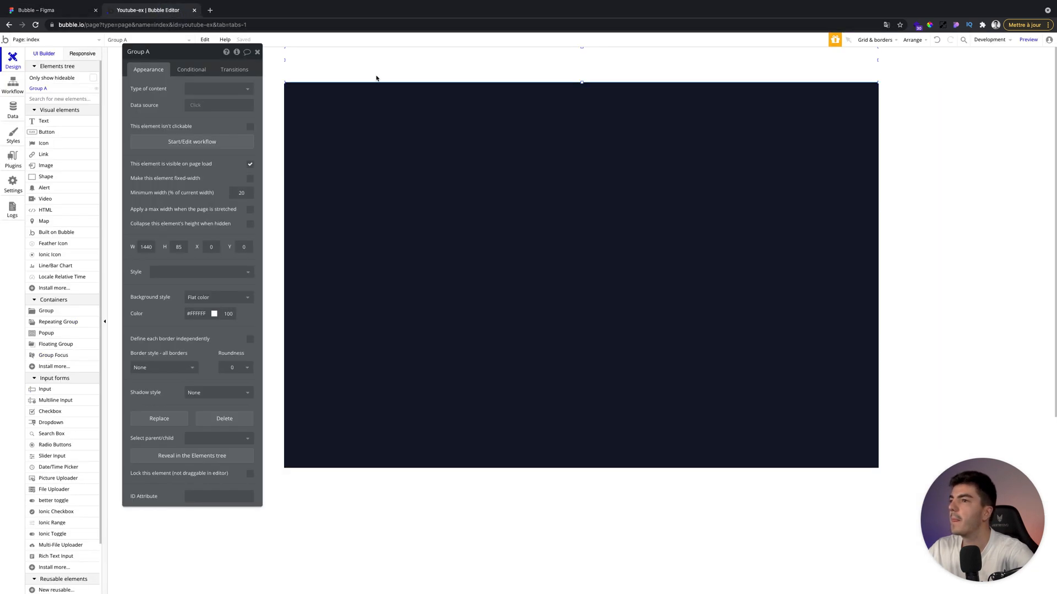
pyautogui.click(179, 11)
pyautogui.click(197, 314)
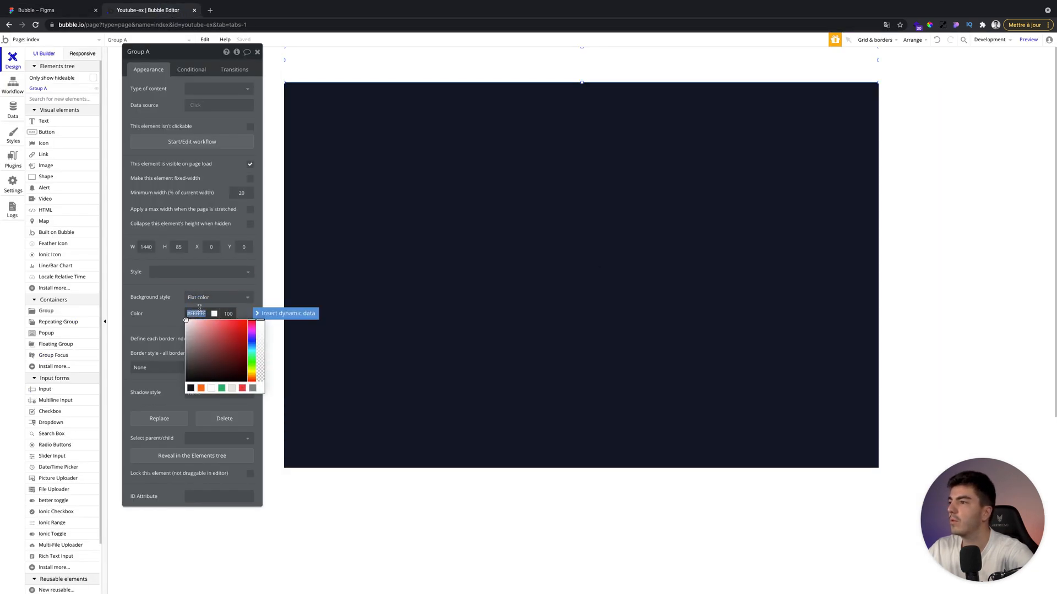
pyautogui.hotkey('ctrl', 'v')
pyautogui.click(180, 310)
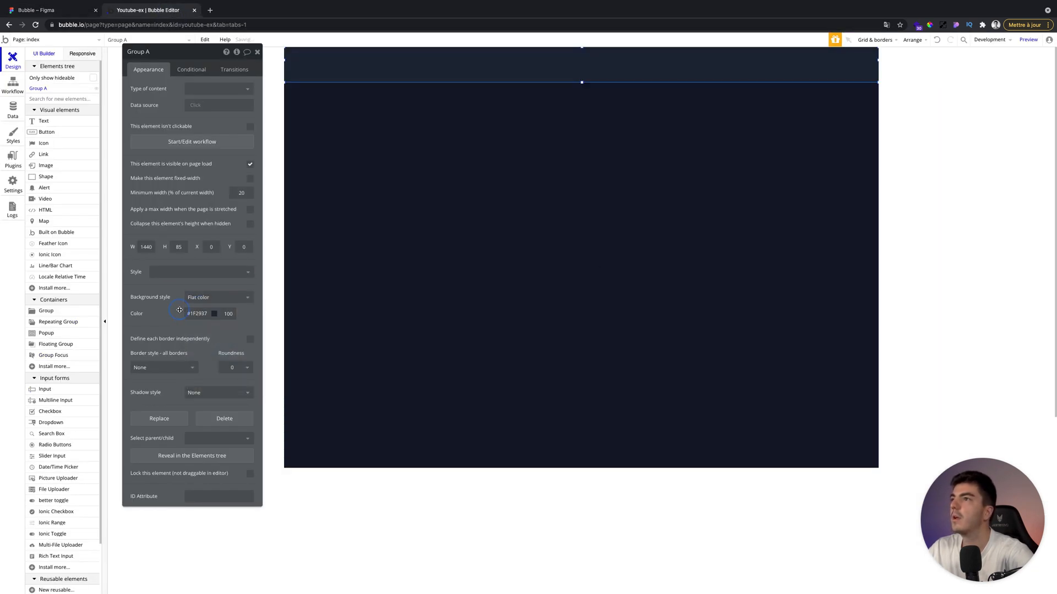
pyautogui.click(257, 52)
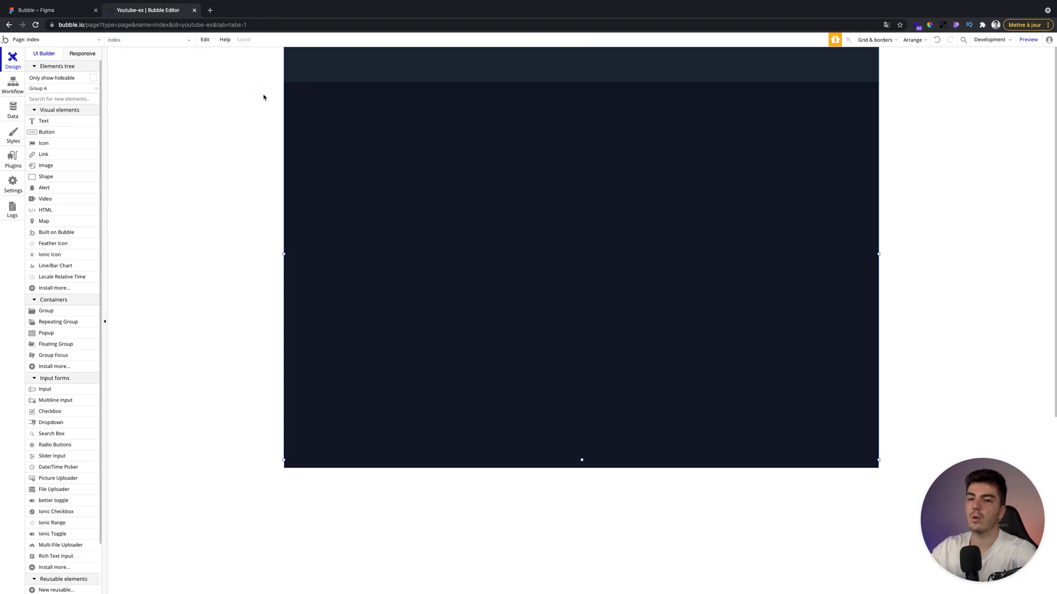
# Draw an image element at the header's left and upload the logo file into it.
pyautogui.click(46, 165)
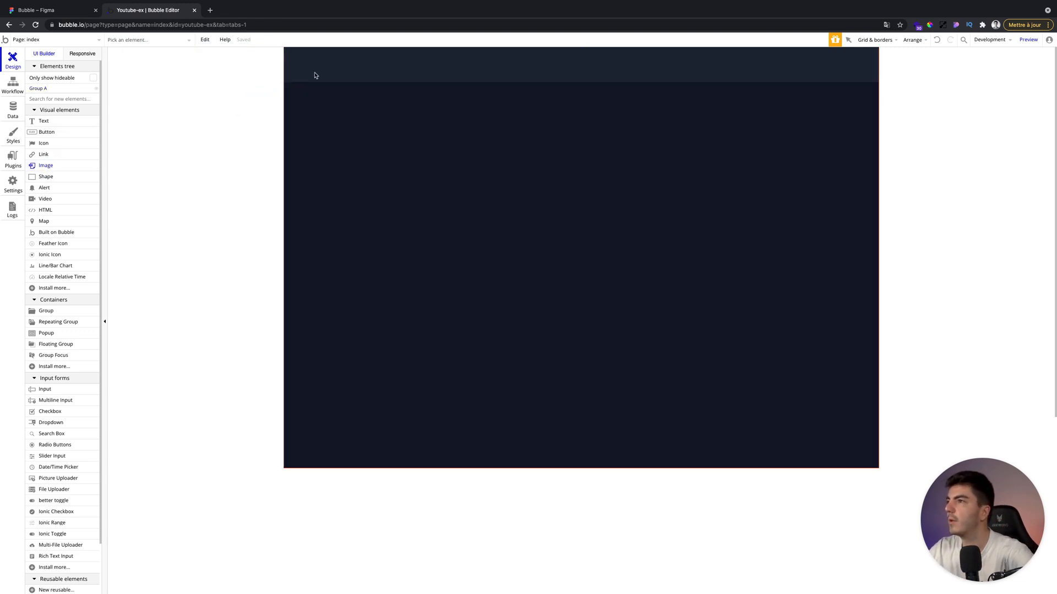
pyautogui.moveTo(308, 54); pyautogui.dragTo(382, 72)
pyautogui.click(194, 99)
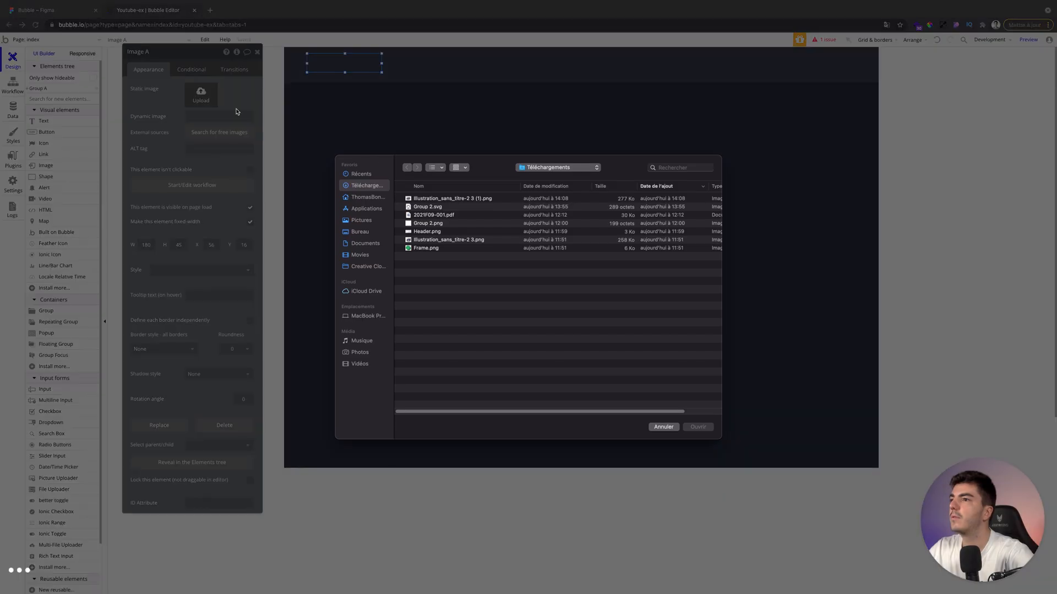
pyautogui.doubleClick(424, 215)
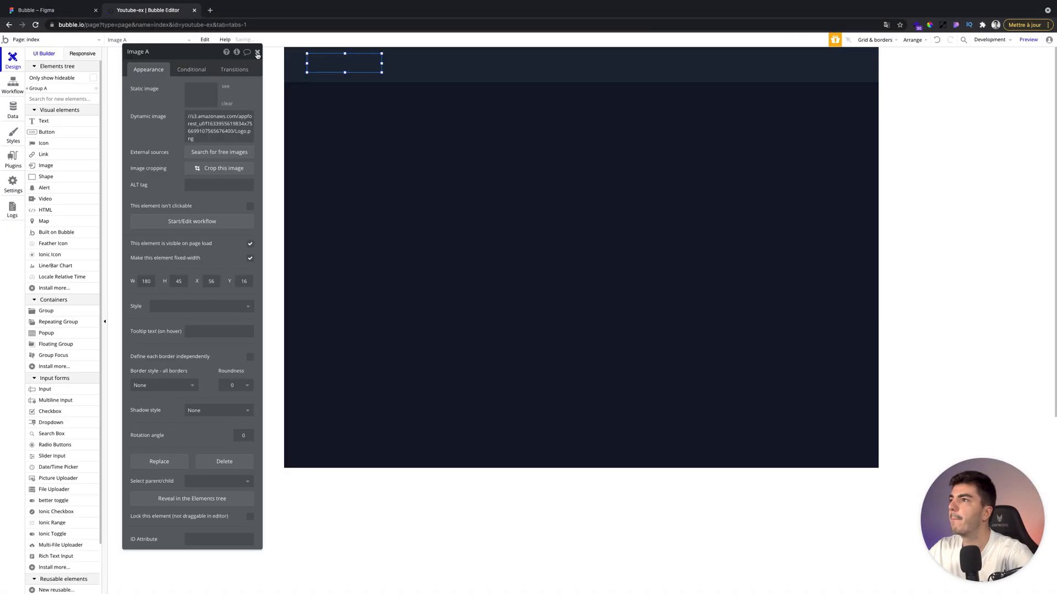
pyautogui.click(257, 52)
pyautogui.click(193, 97)
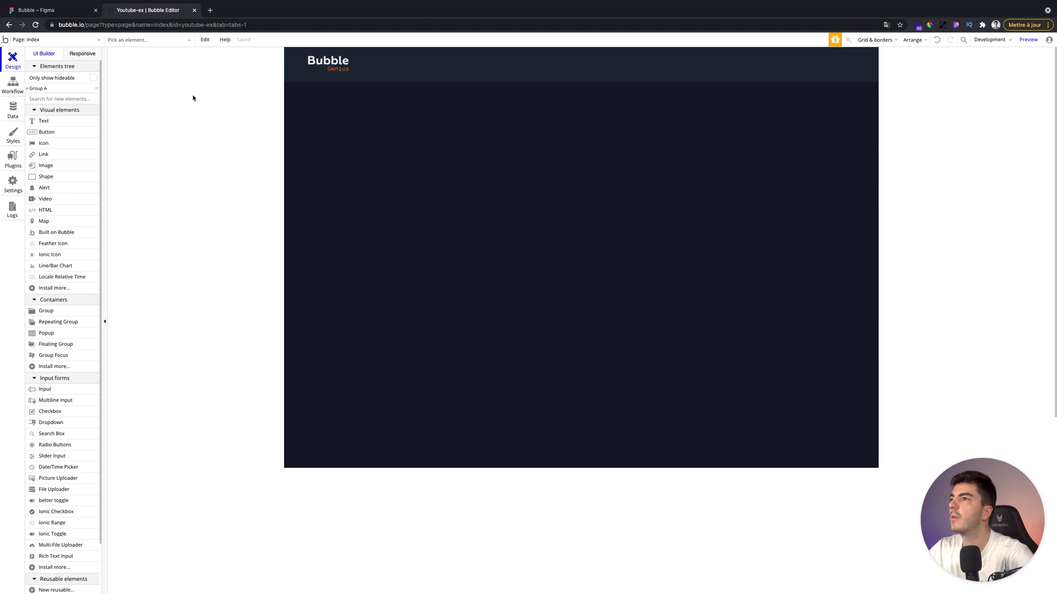
# Center the logo image vertically within the header.
pyautogui.click(311, 63)
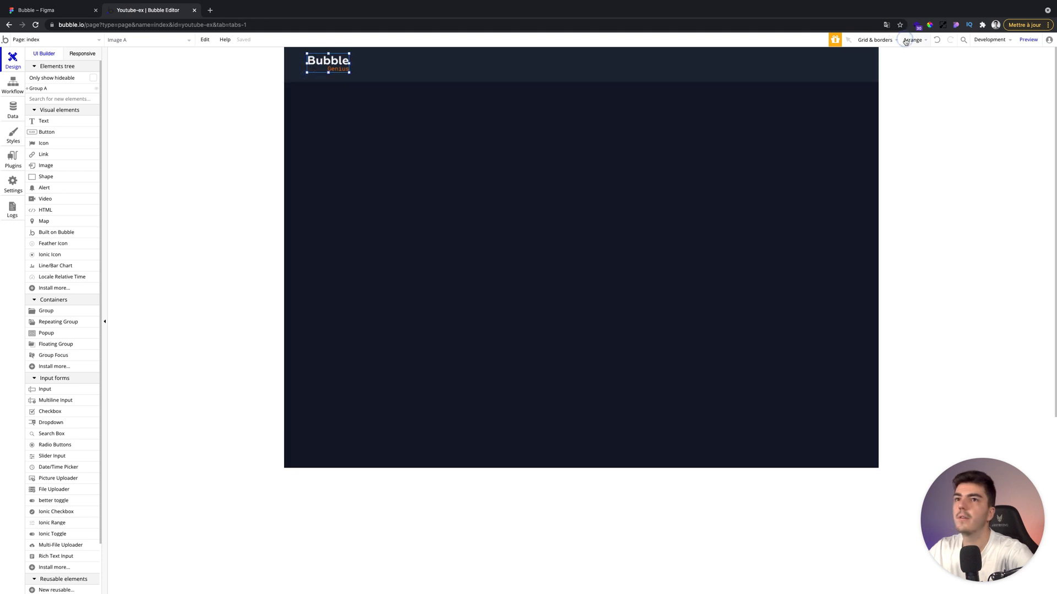
pyautogui.click(906, 42)
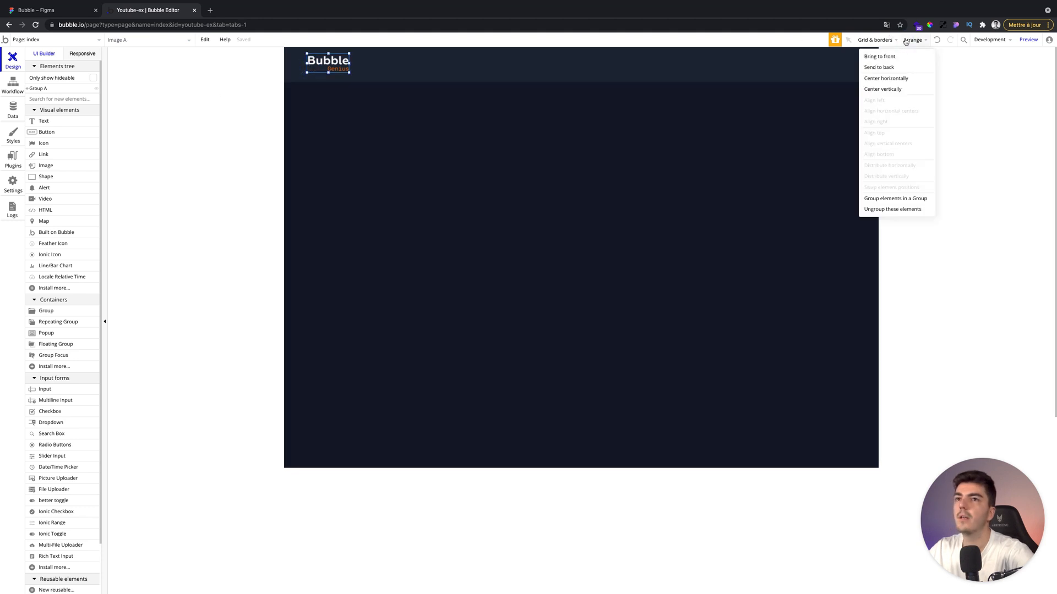
pyautogui.click(896, 88)
pyautogui.click(182, 115)
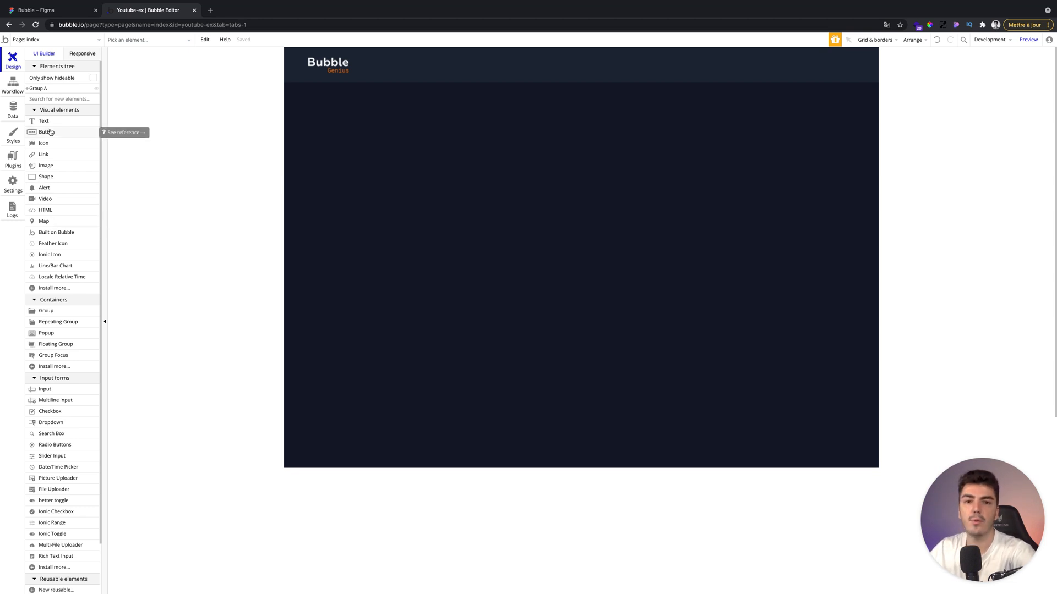
# Check the Figma design again, then draw a new group in the hero area below the header.
pyautogui.click(31, 11)
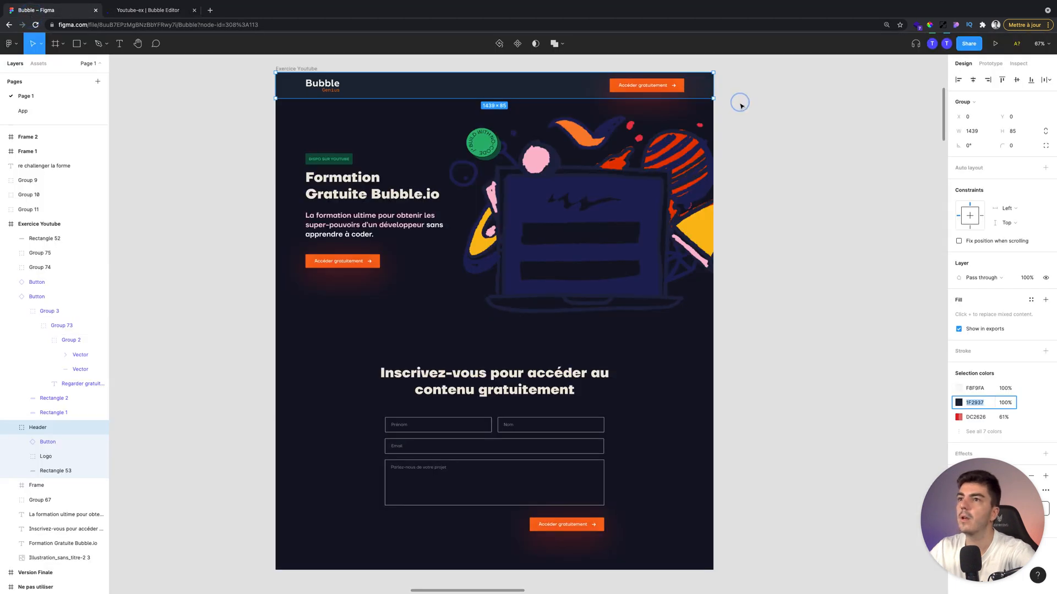
pyautogui.click(130, 13)
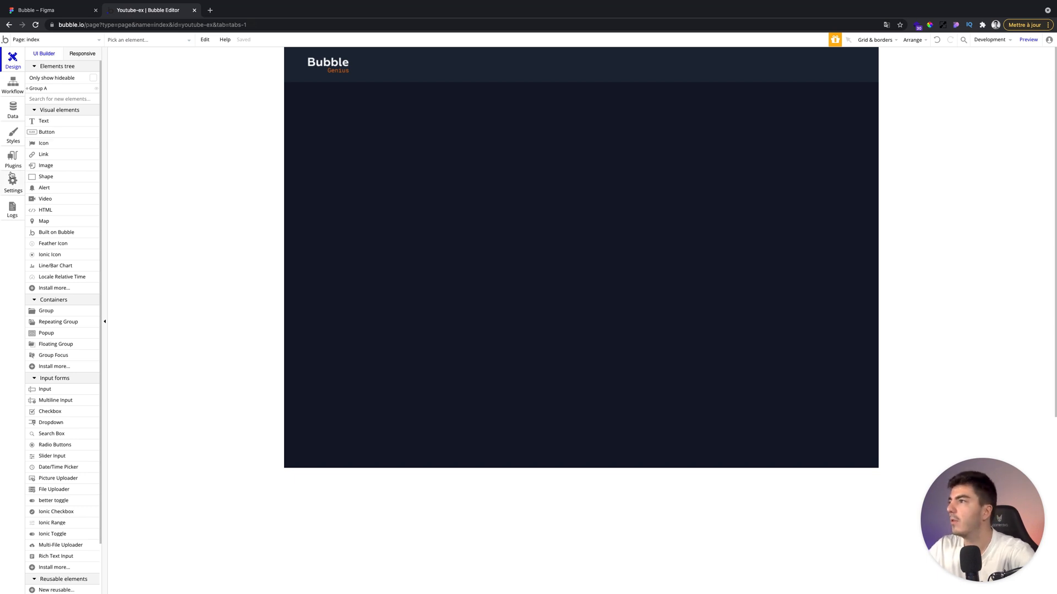
pyautogui.click(48, 311)
pyautogui.moveTo(415, 155)
pyautogui.mouseDown()
pyautogui.moveTo(484, 160)
pyautogui.moveTo(529, 190)
pyautogui.mouseUp()
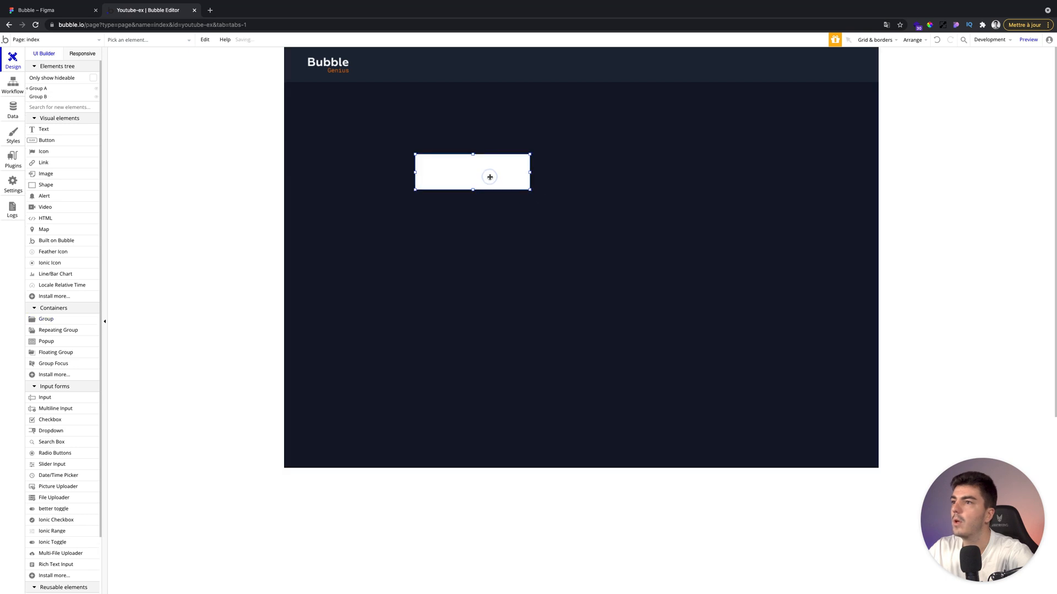
# Set the new group's height to 50 and width to 250.
pyautogui.doubleClick(448, 181)
pyautogui.doubleClick(181, 215)
pyautogui.write('450')
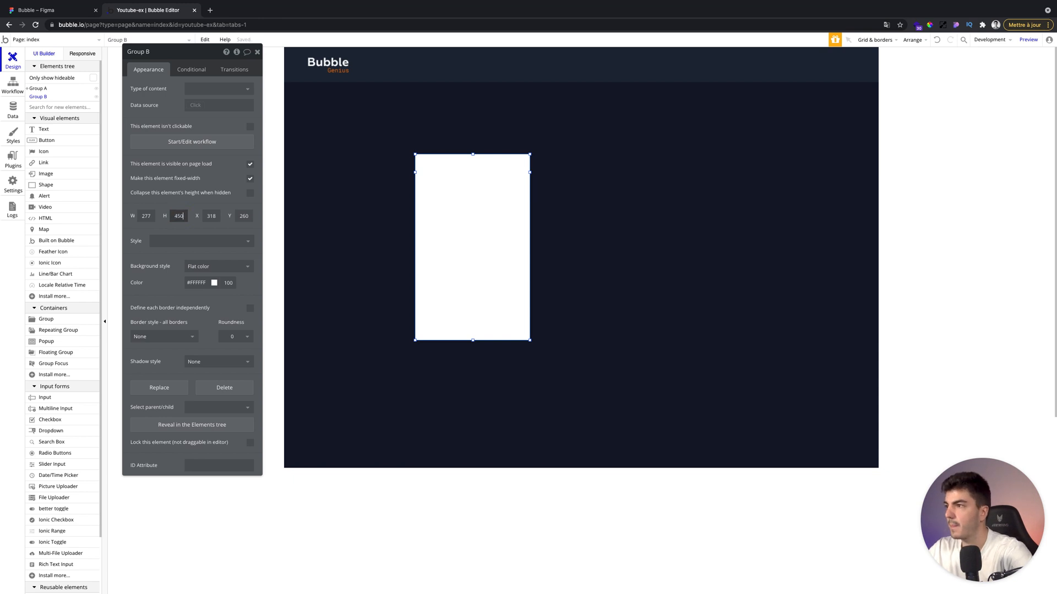
pyautogui.press('BackSpace')
pyautogui.press('BackSpace')
pyautogui.press('BackSpace')
pyautogui.write('50')
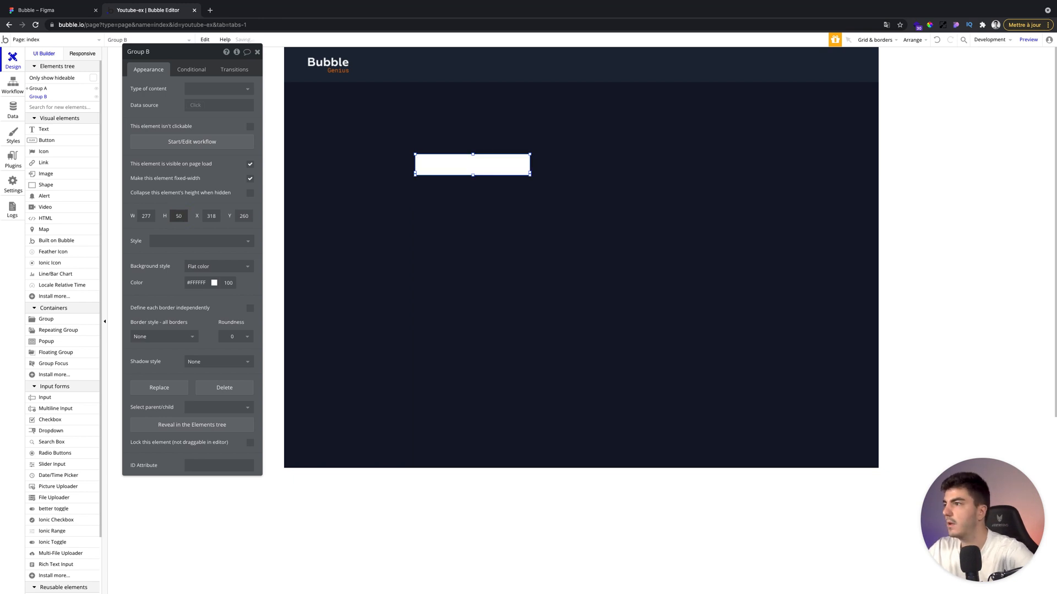
pyautogui.click(146, 216)
pyautogui.write('250')
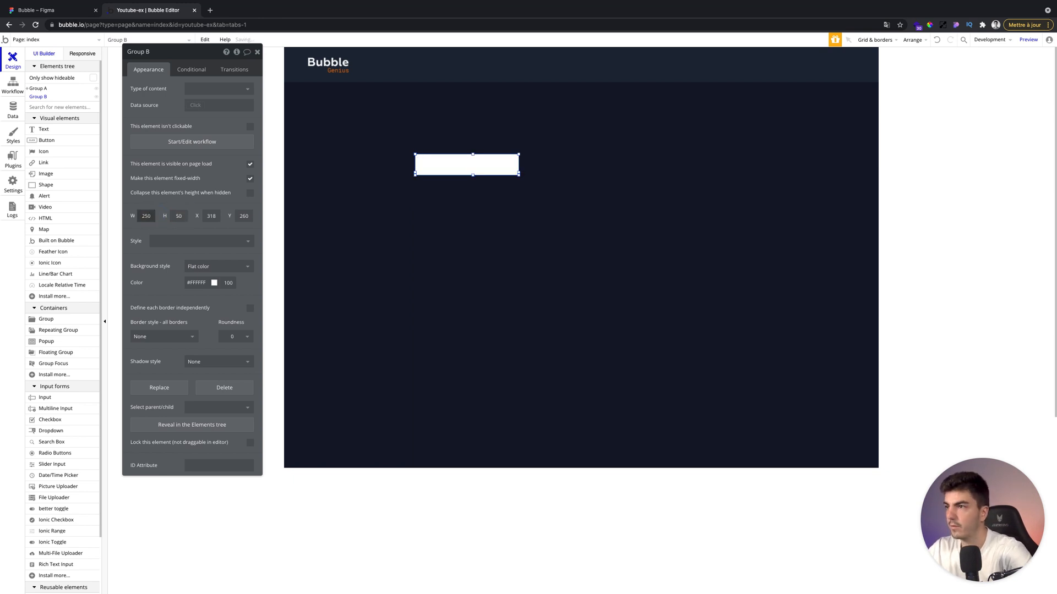
# Set the new hero group's background colour to the orange palette colour #F97316.
pyautogui.click(258, 52)
pyautogui.doubleClick(431, 158)
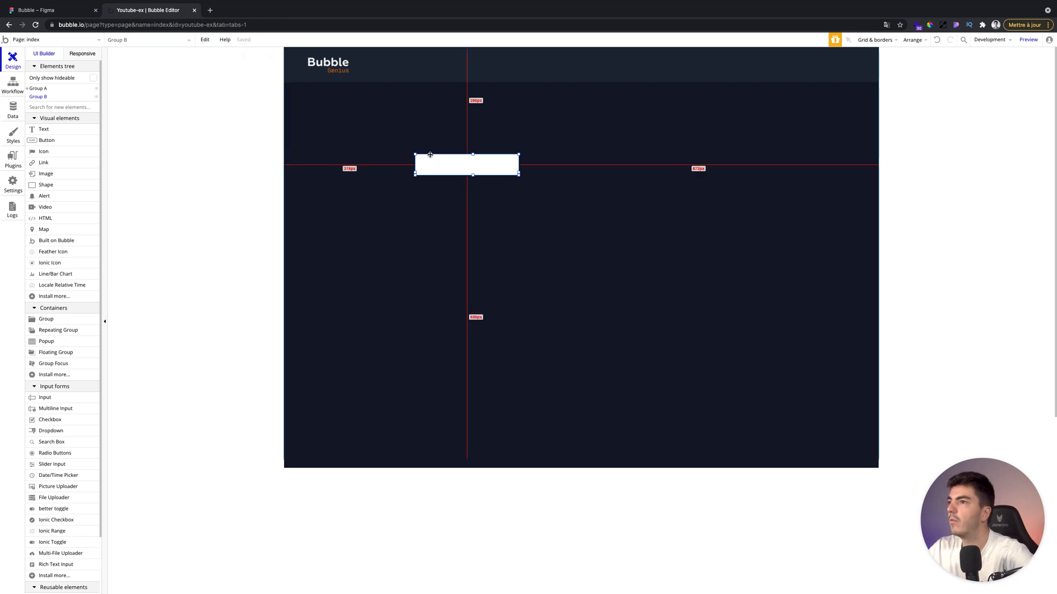
pyautogui.click(198, 284)
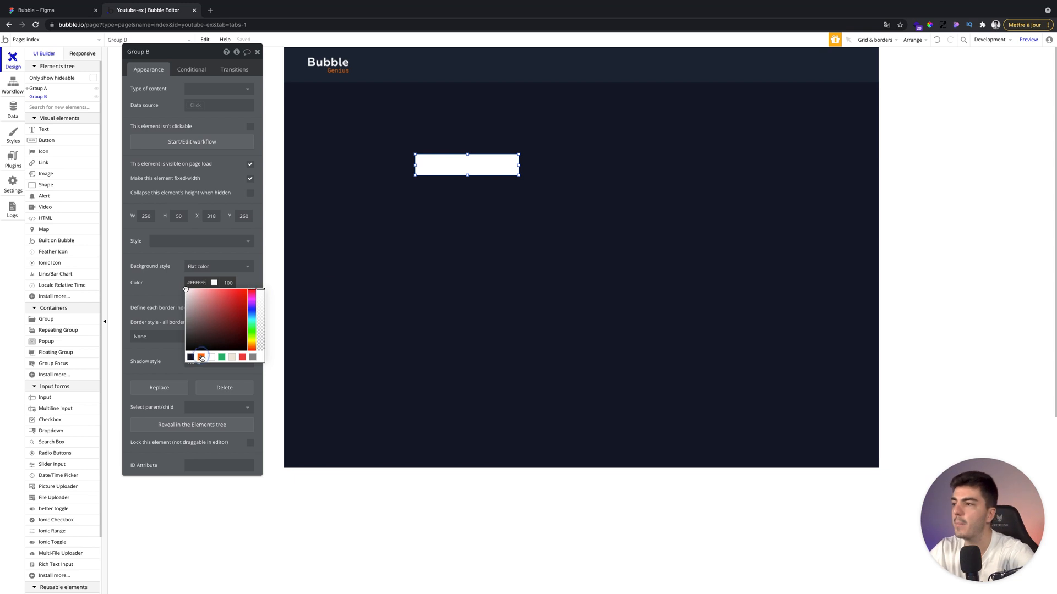
pyautogui.click(202, 358)
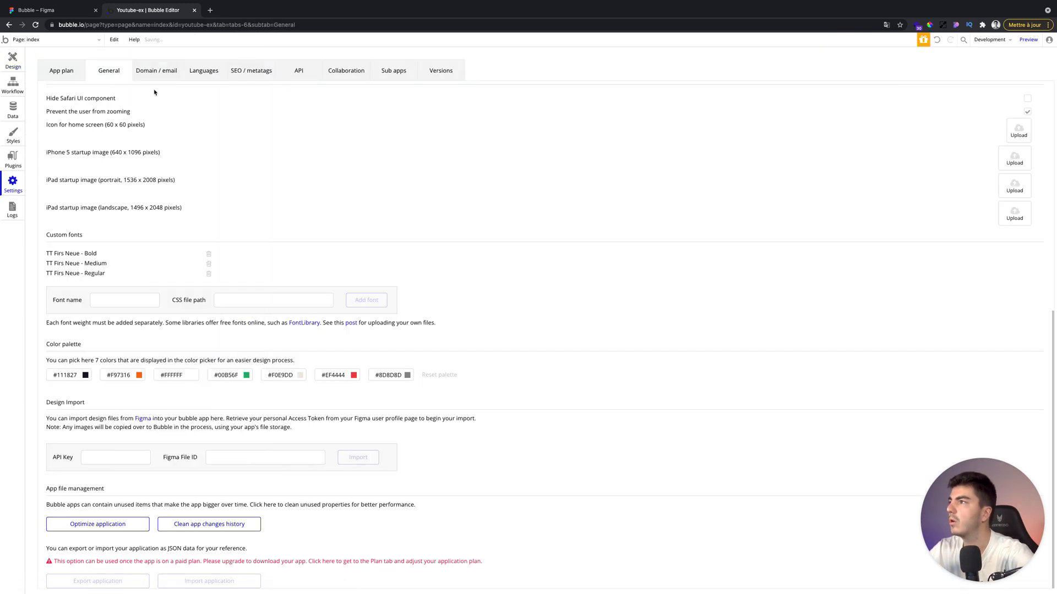
# Compare the group's colour with the app's colour palette in the general settings.
pyautogui.click(63, 70)
pyautogui.click(107, 71)
pyautogui.scroll(-6, 163, 323)
pyautogui.scroll(-2, 163, 323)
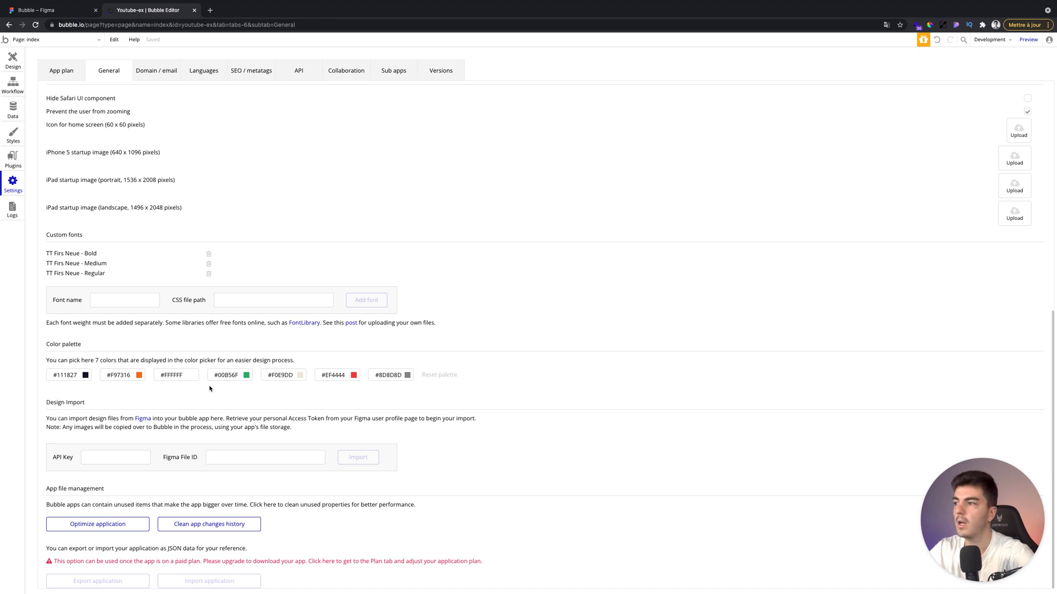
pyautogui.click(74, 377)
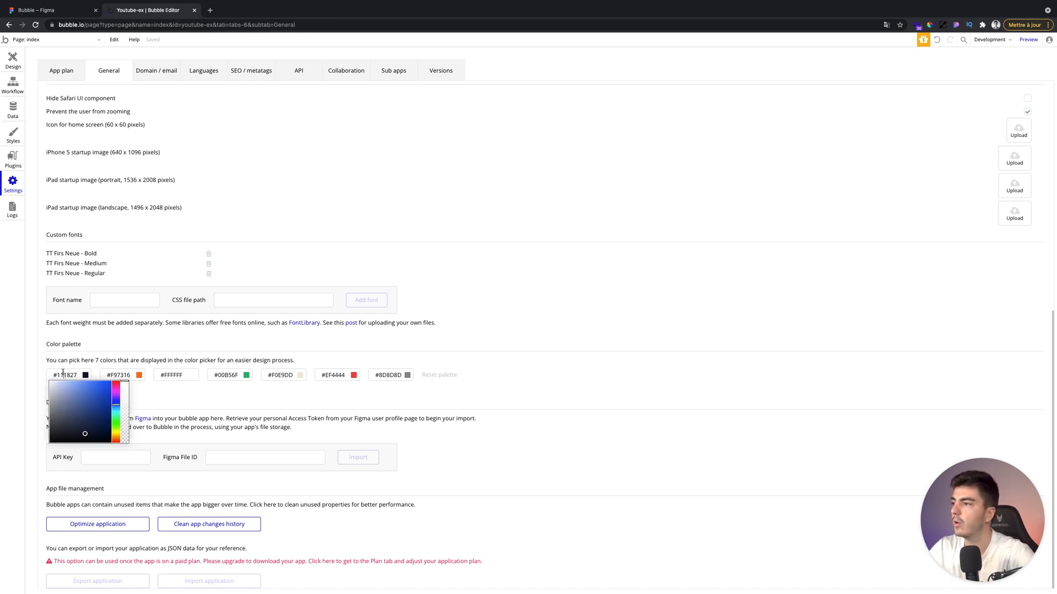
pyautogui.click(13, 59)
pyautogui.doubleClick(460, 166)
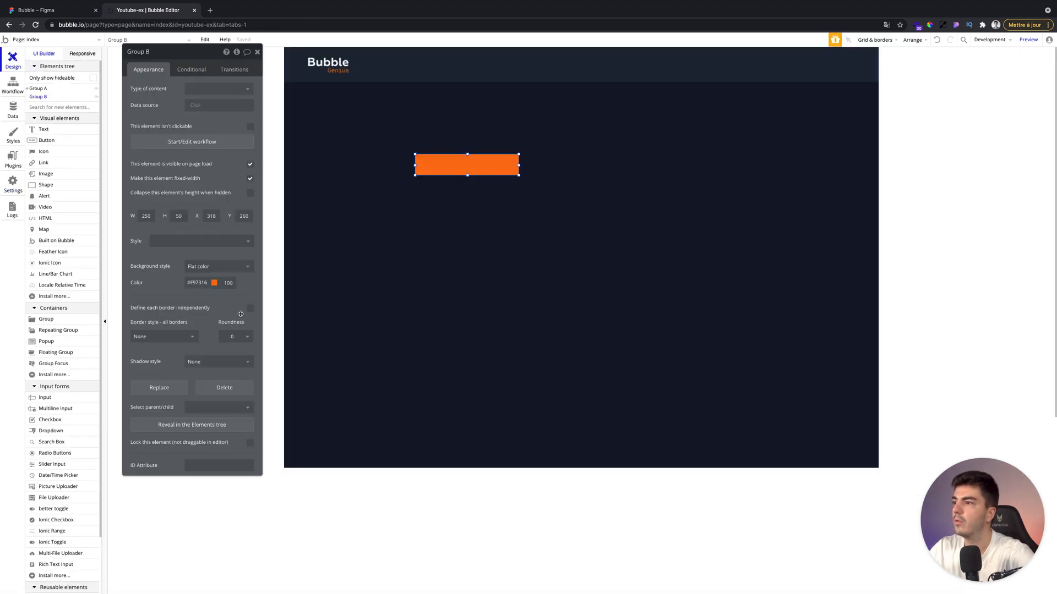
pyautogui.click(211, 283)
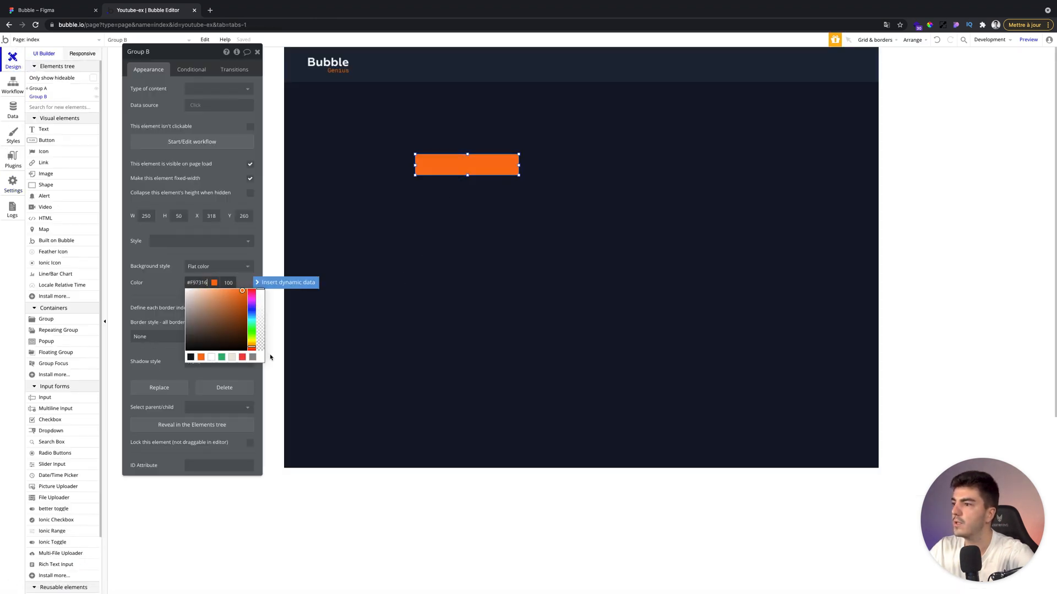
pyautogui.click(13, 183)
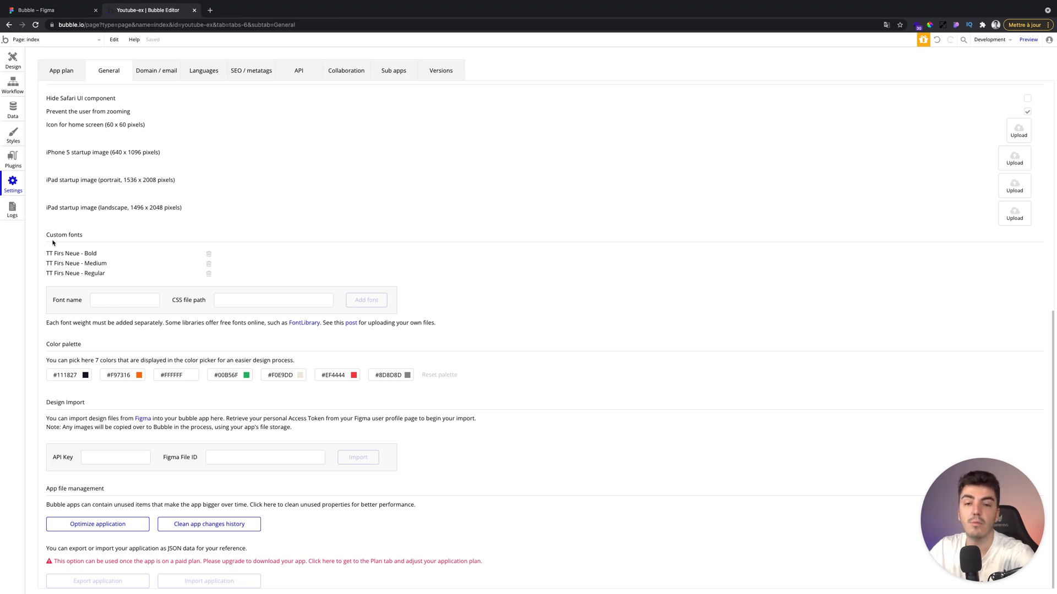
pyautogui.click(13, 61)
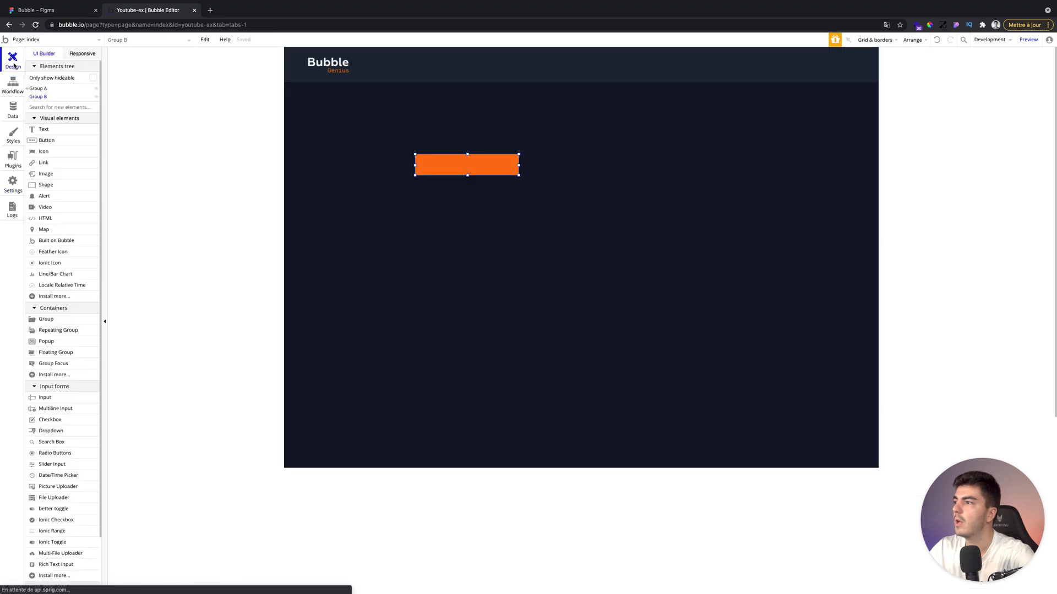
pyautogui.click(457, 166)
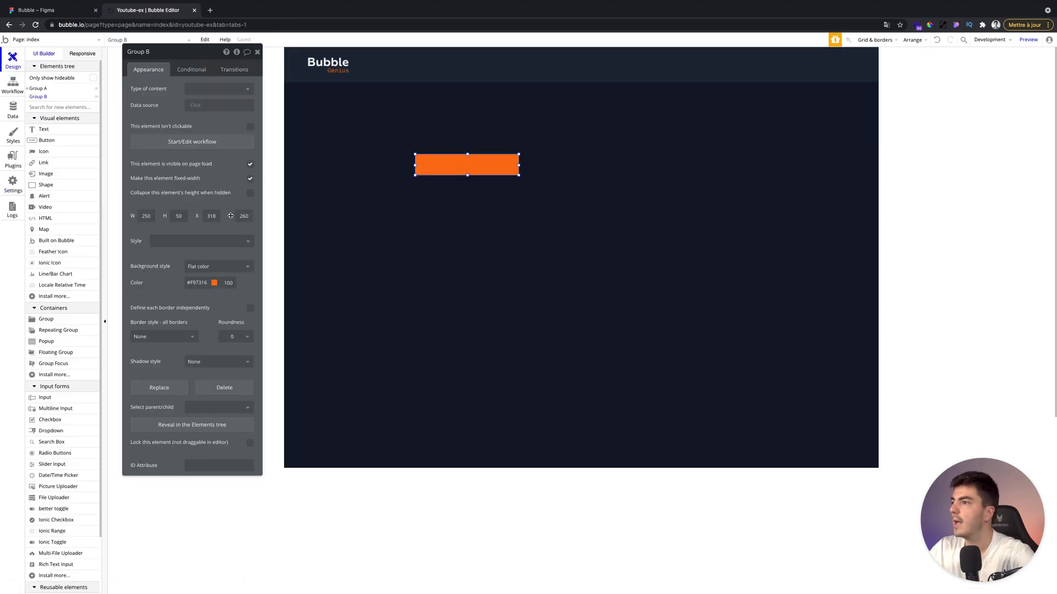
pyautogui.click(257, 52)
# Draw a text element inside the orange group reading "Accéder gratuitement".
pyautogui.click(51, 132)
pyautogui.moveTo(426, 162); pyautogui.dragTo(482, 169)
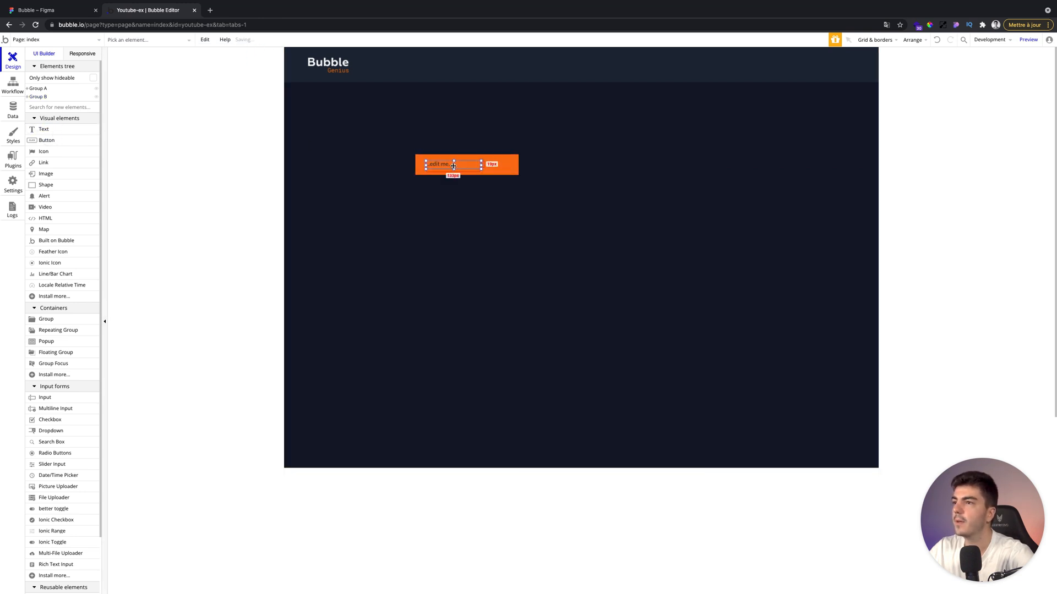
pyautogui.write('Accéder gratuitement')
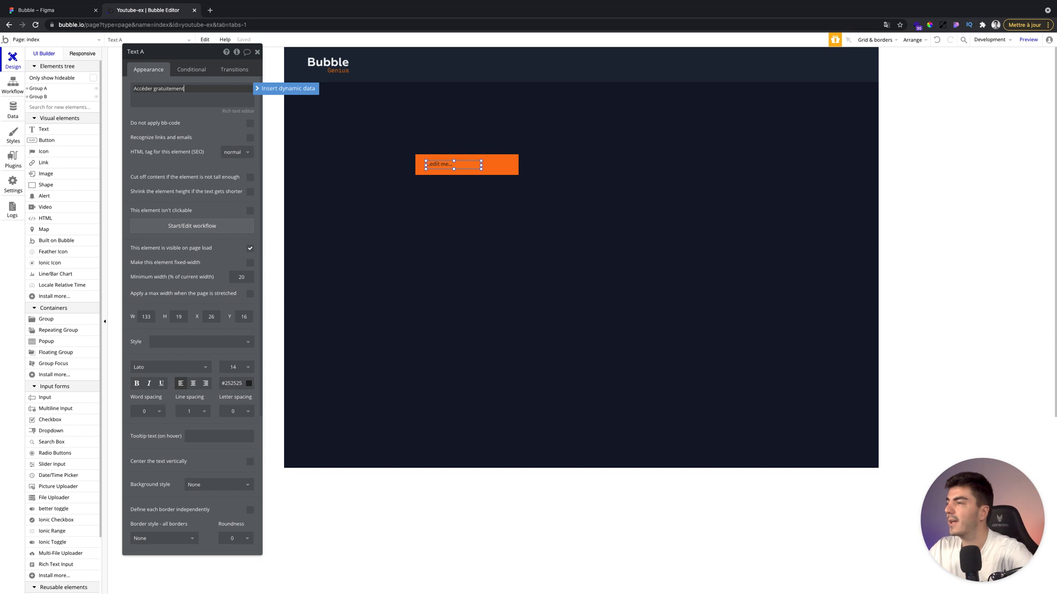
pyautogui.click(207, 136)
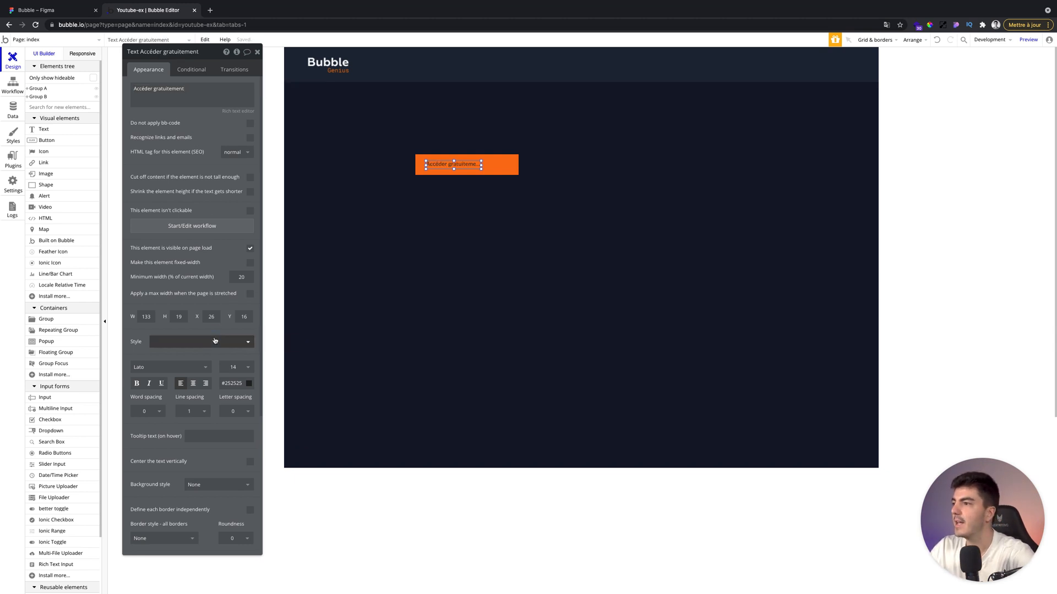
# Apply the style B - Text - 14 - Medium - Light to the text and widen it to about 190.
pyautogui.click(215, 341)
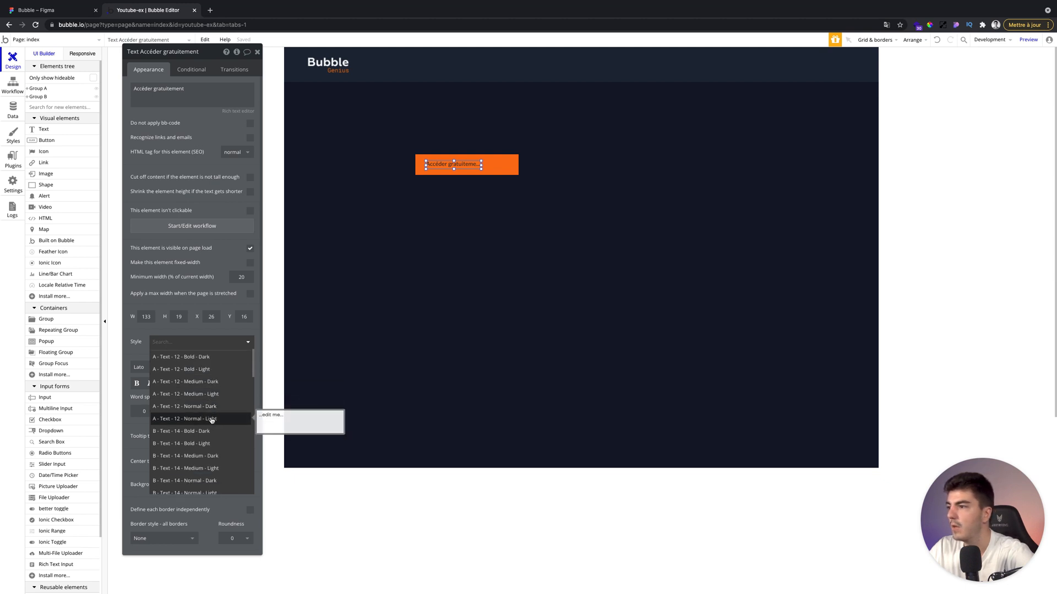
pyautogui.scroll(-2, 209, 420)
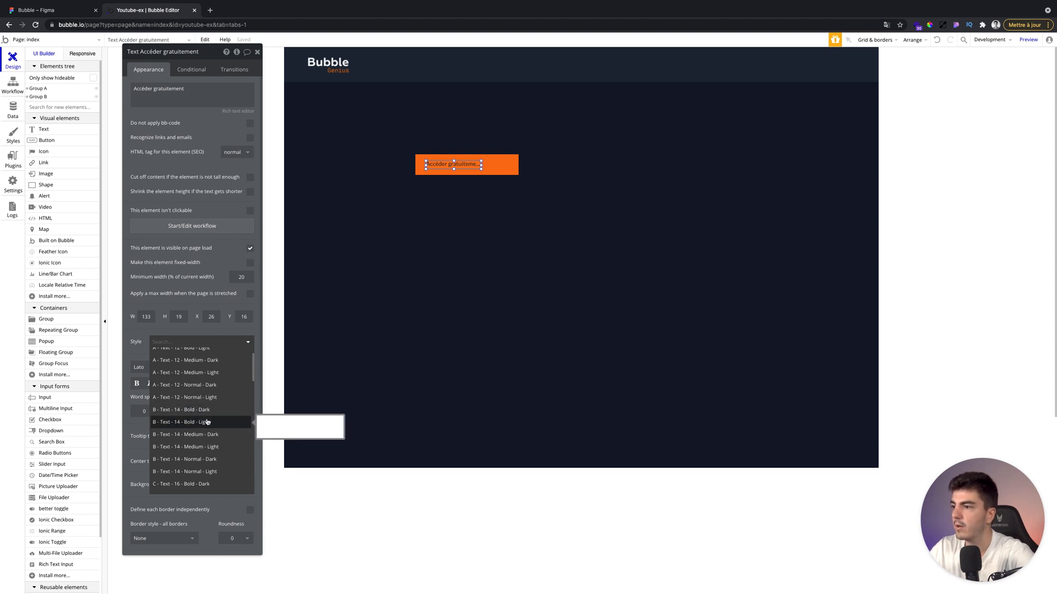
pyautogui.scroll(-1, 198, 424)
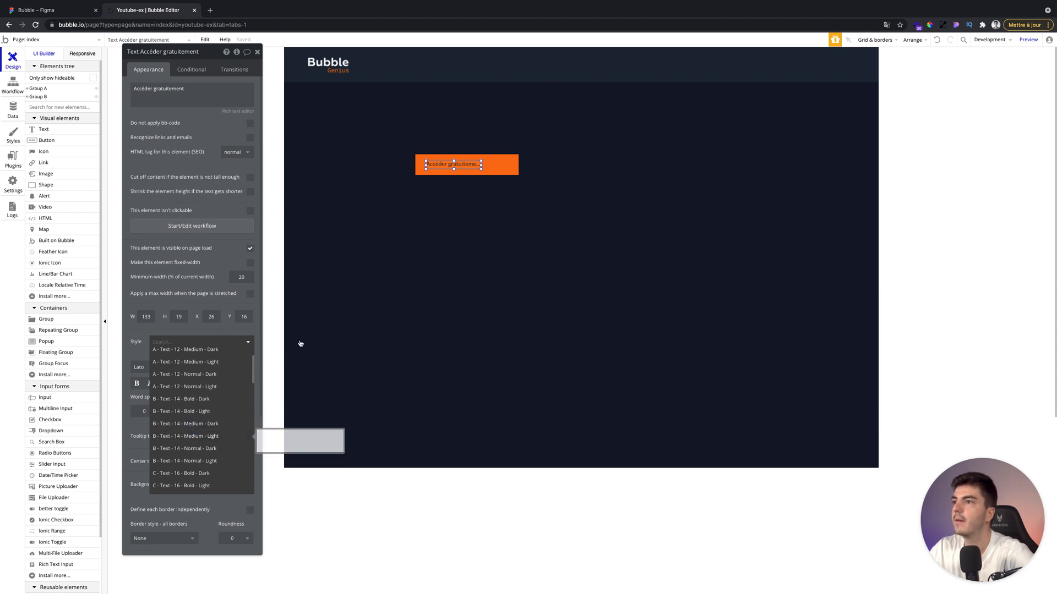
pyautogui.moveTo(482, 165); pyautogui.dragTo(506, 165)
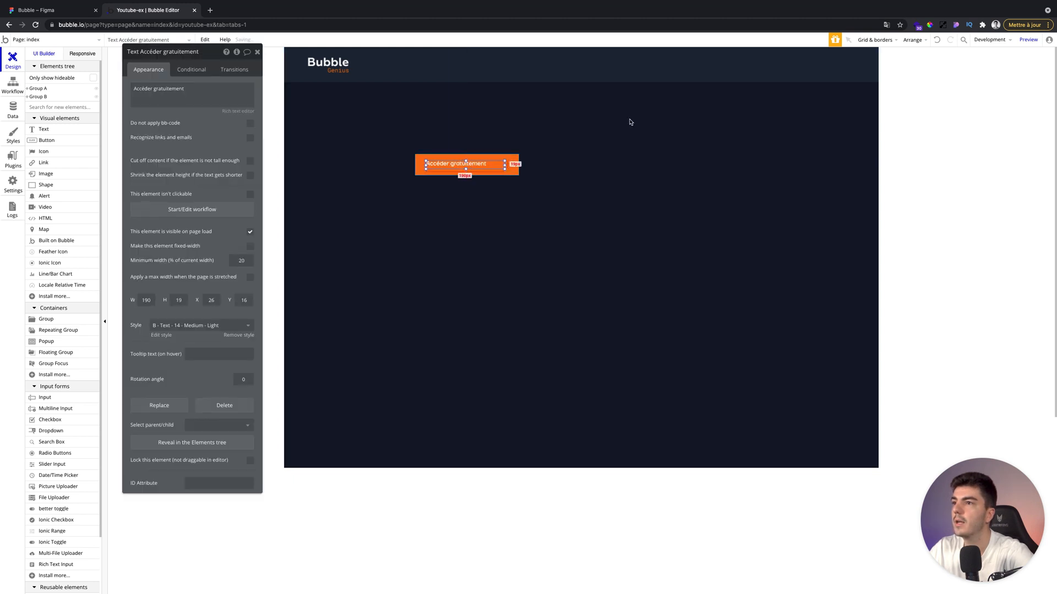
# Set the text's height to 14 and center it vertically within the group.
pyautogui.click(912, 40)
pyautogui.click(893, 94)
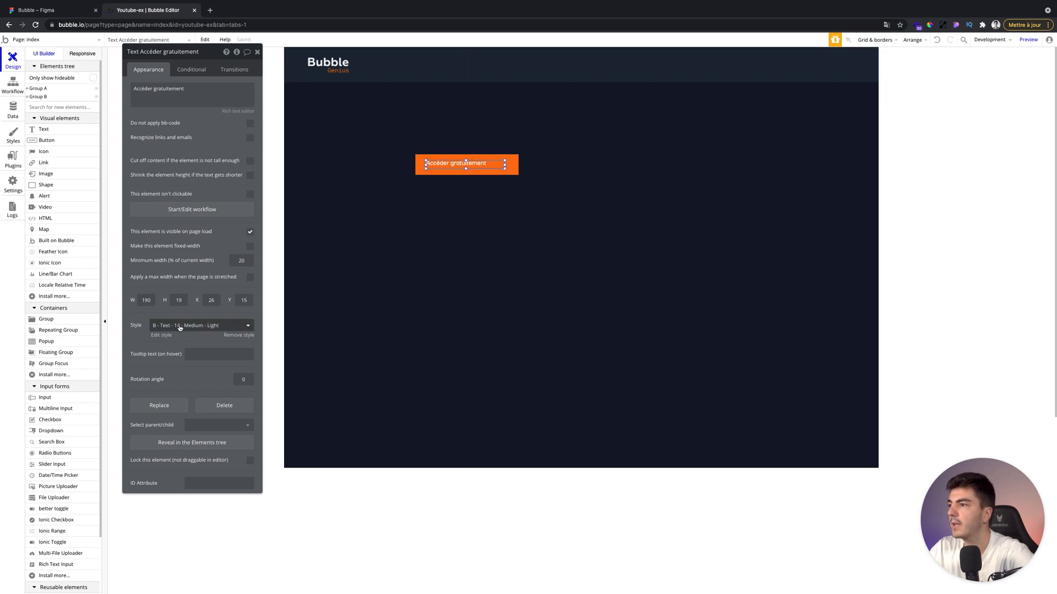
pyautogui.doubleClick(178, 301)
pyautogui.write('15')
pyautogui.press('Up')
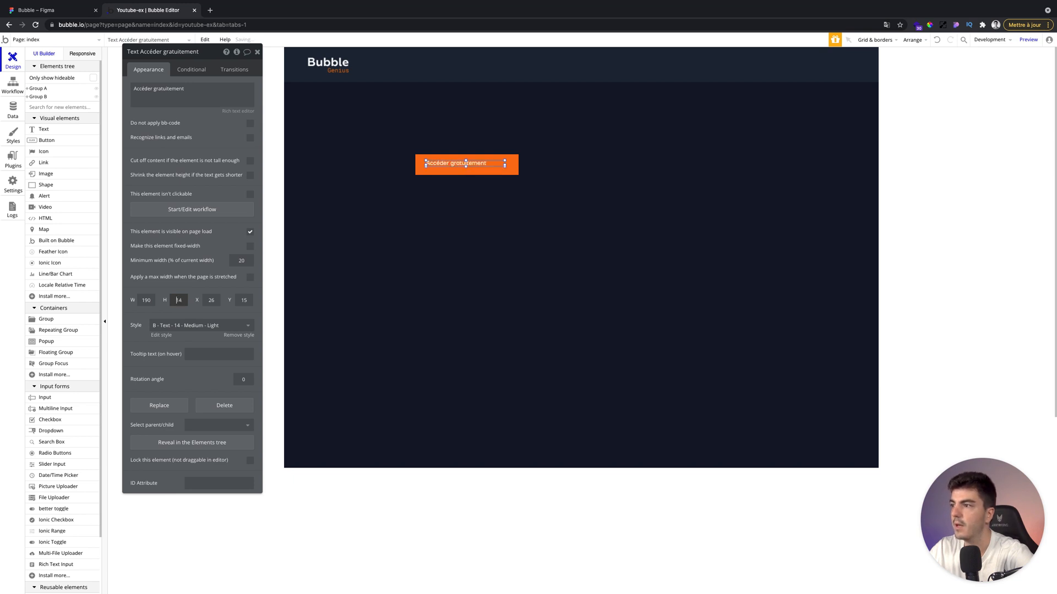
pyautogui.click(912, 39)
pyautogui.click(887, 91)
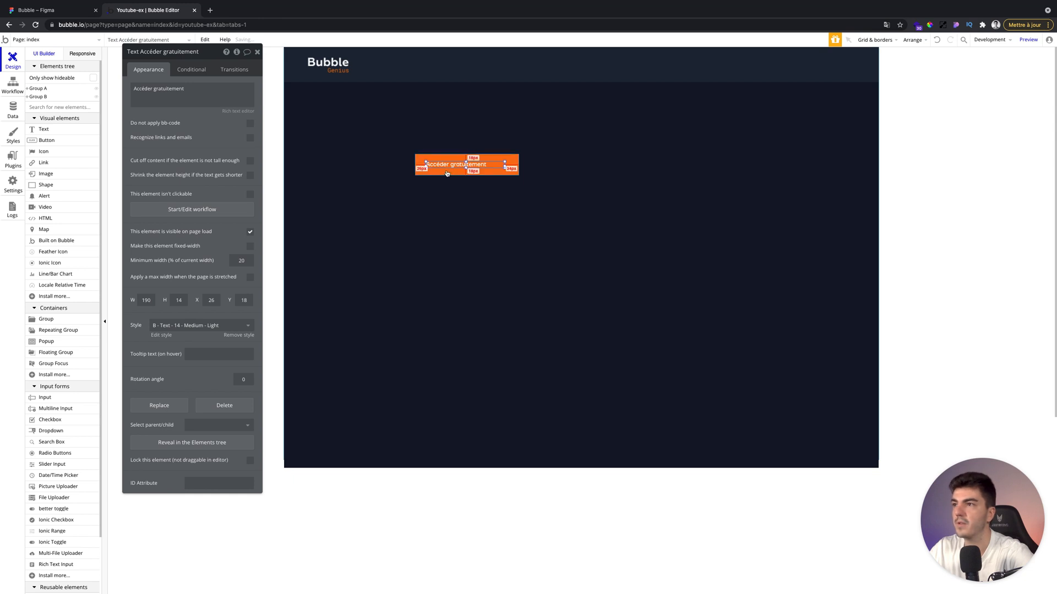
# Narrow the text element to a width of about 150.
pyautogui.click(453, 226)
pyautogui.click(464, 165)
pyautogui.moveTo(504, 164); pyautogui.dragTo(488, 164)
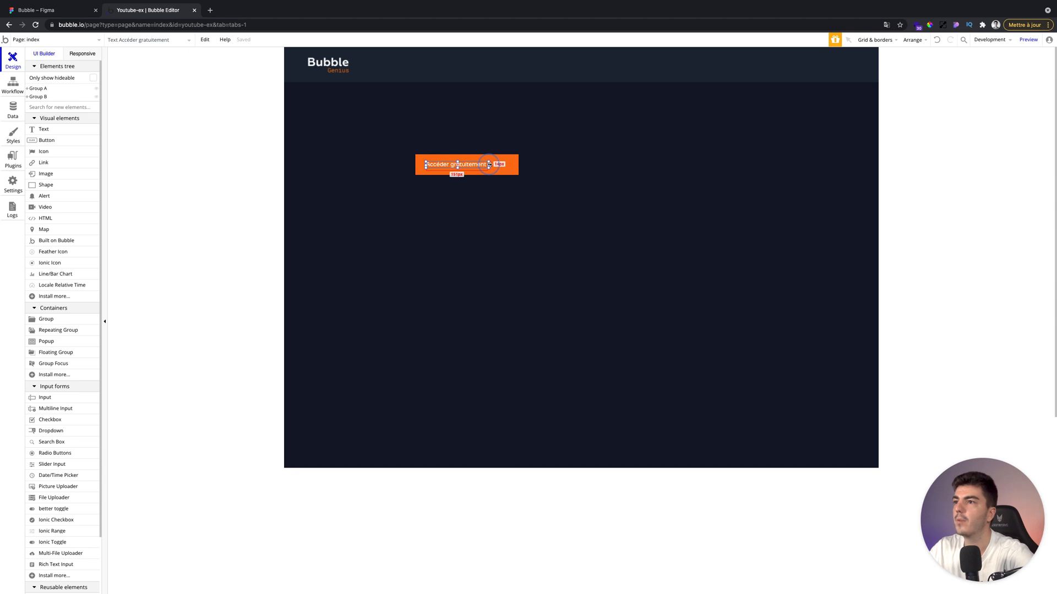
pyautogui.moveTo(488, 164); pyautogui.dragTo(488, 164)
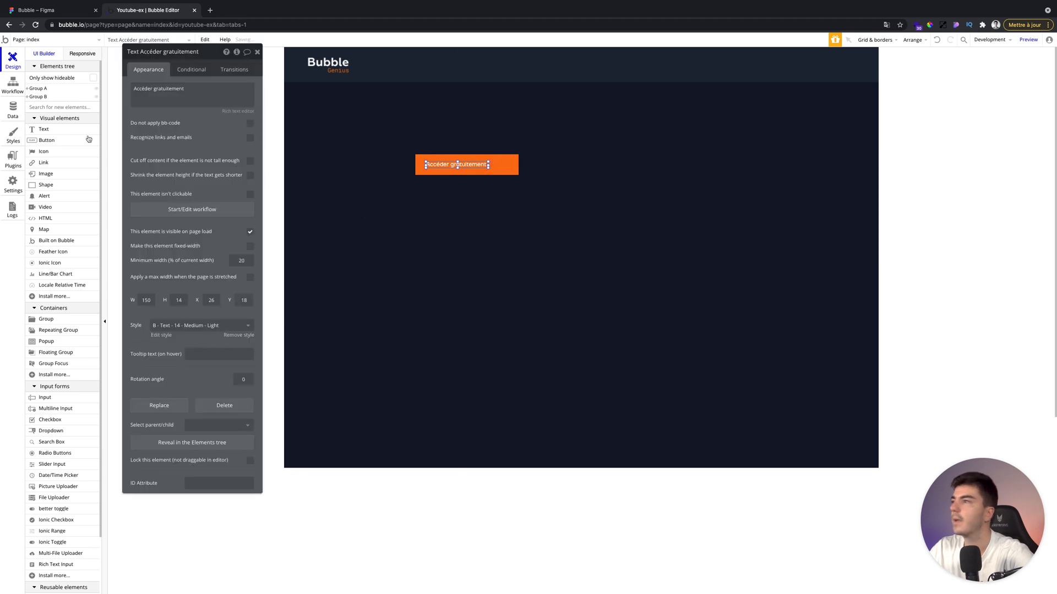
# Draw an image element right of the text inside the group and upload the Arrow Icon.svg file into it.
pyautogui.click(46, 173)
pyautogui.moveTo(505, 168); pyautogui.dragTo(506, 173)
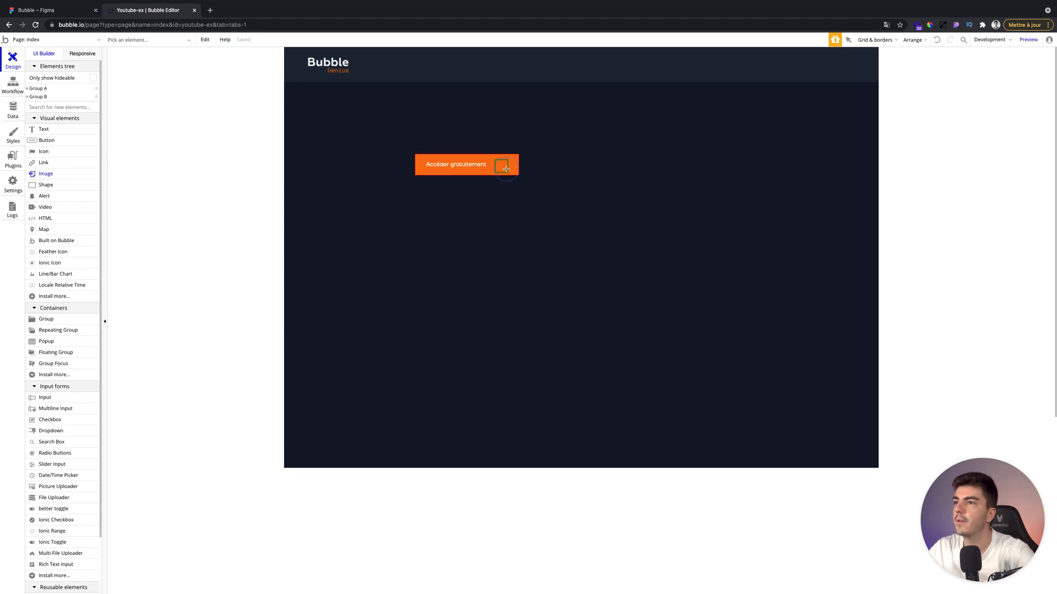
pyautogui.click(197, 117)
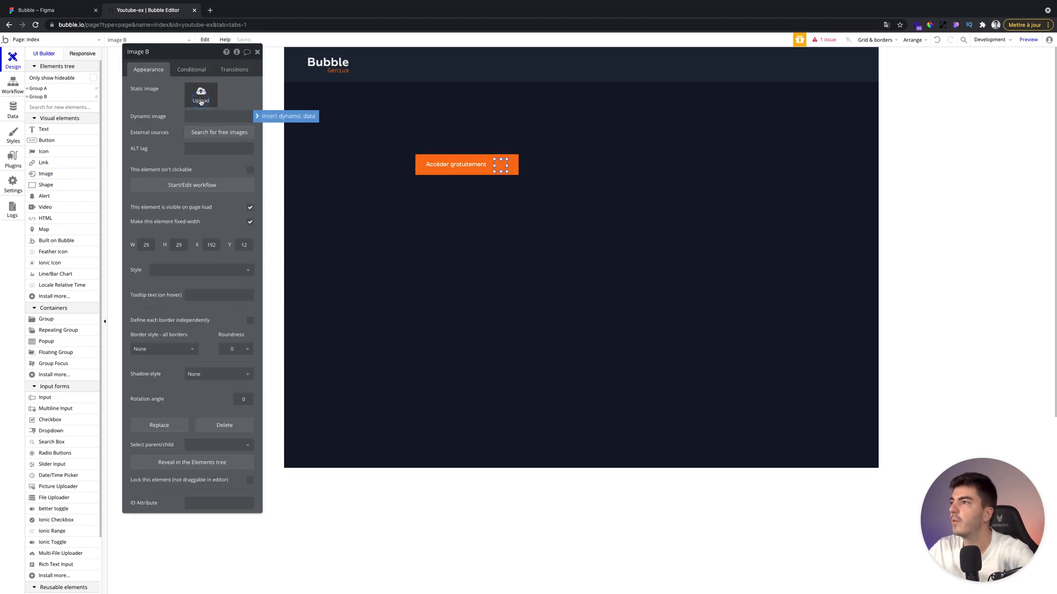
pyautogui.click(200, 95)
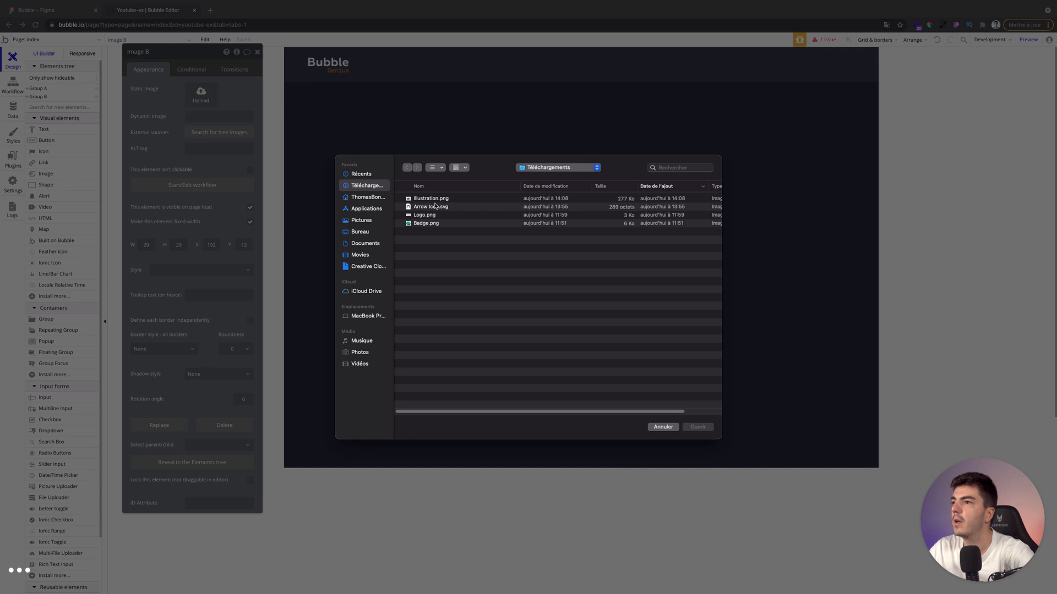
pyautogui.doubleClick(433, 207)
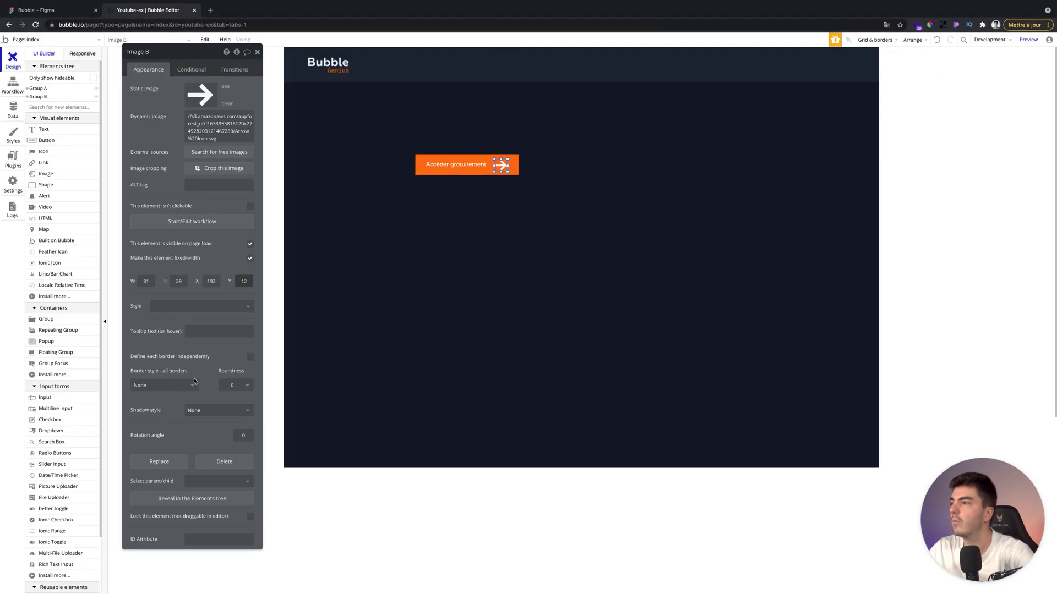
# Resize the arrow image to 16 by 16 and center it vertically within the group.
pyautogui.doubleClick(145, 282)
pyautogui.write('16')
pyautogui.press('Tab')
pyautogui.write('16')
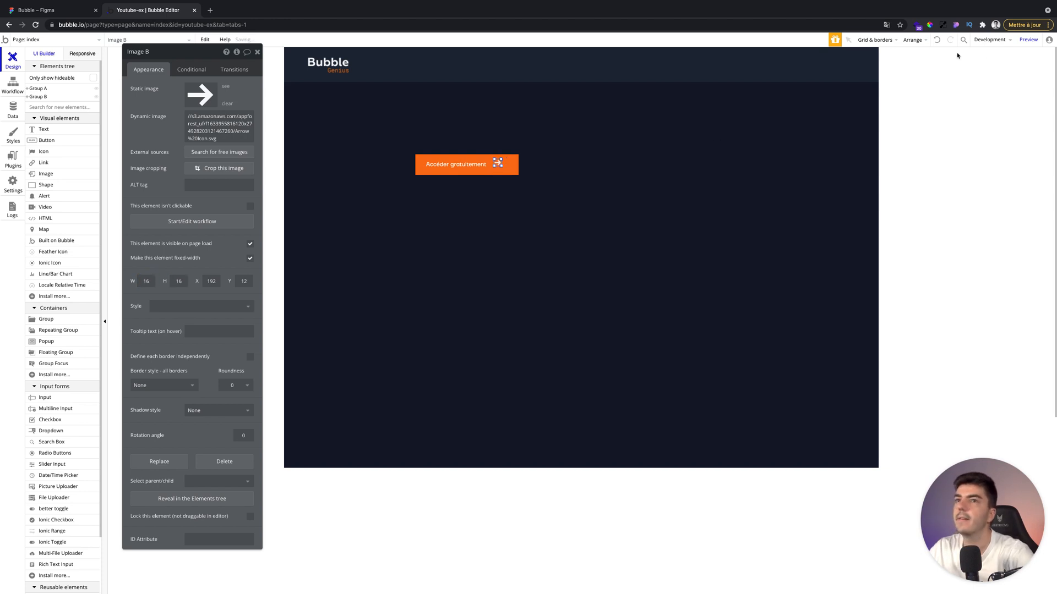
pyautogui.click(912, 39)
pyautogui.click(893, 89)
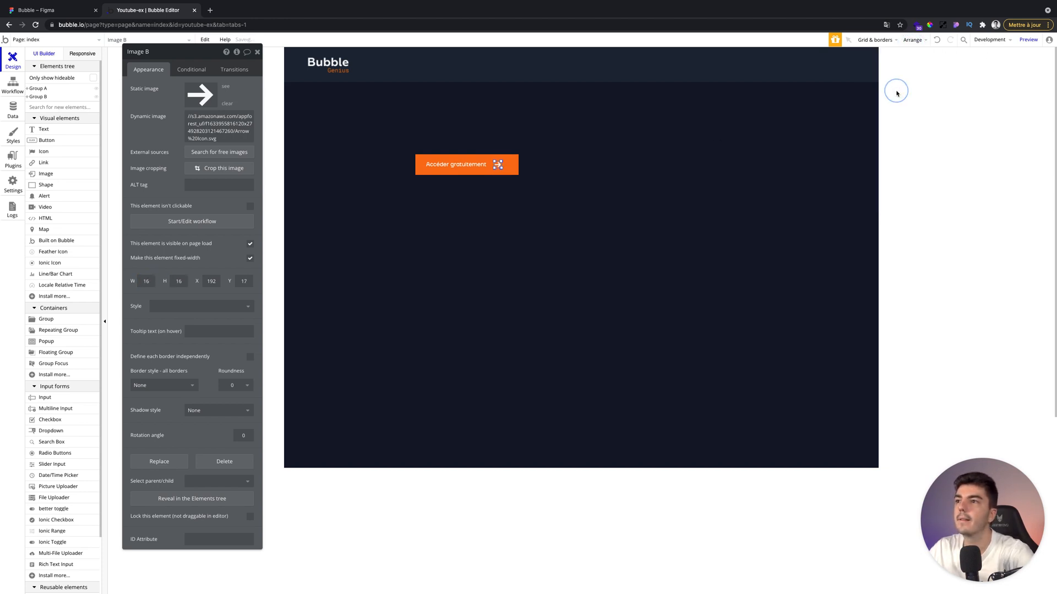
# Move the arrow image closer to the text, to an X position of about 182.
pyautogui.click(478, 165)
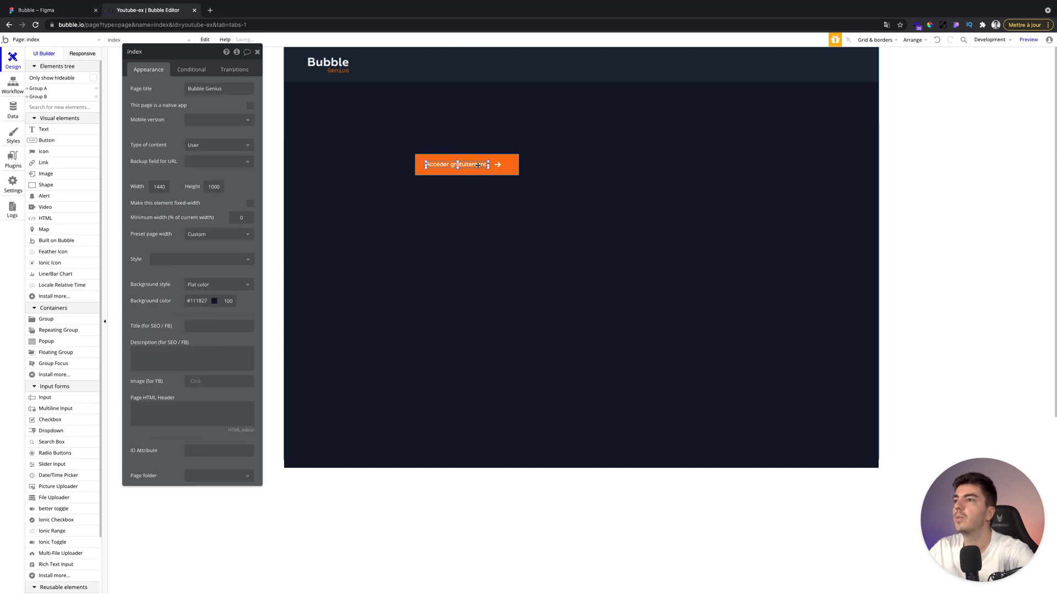
pyautogui.keyDown('shift'); pyautogui.click(498, 165); pyautogui.keyUp('shift')
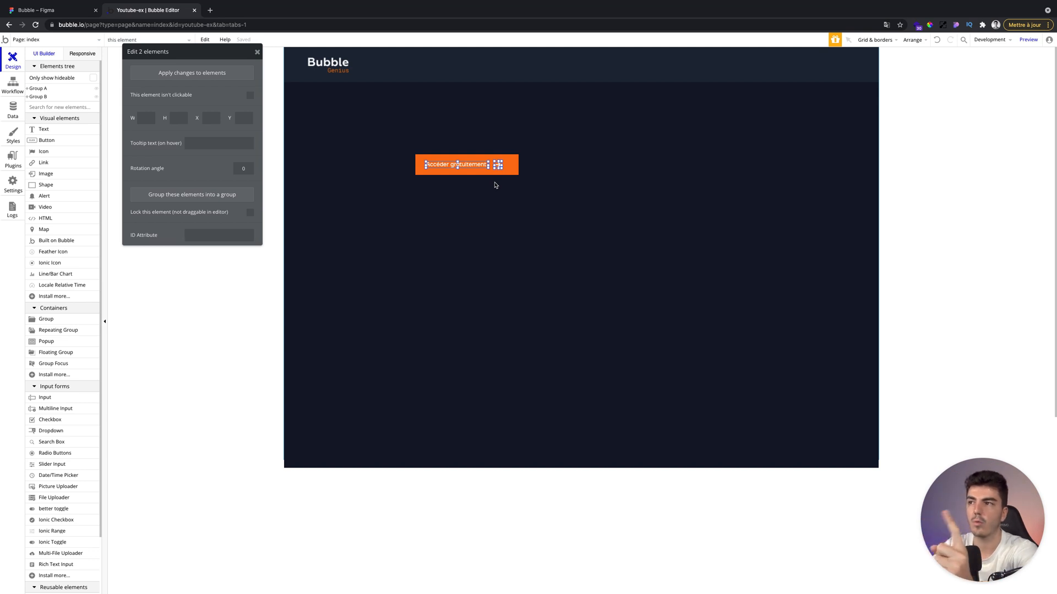
pyautogui.click(495, 186)
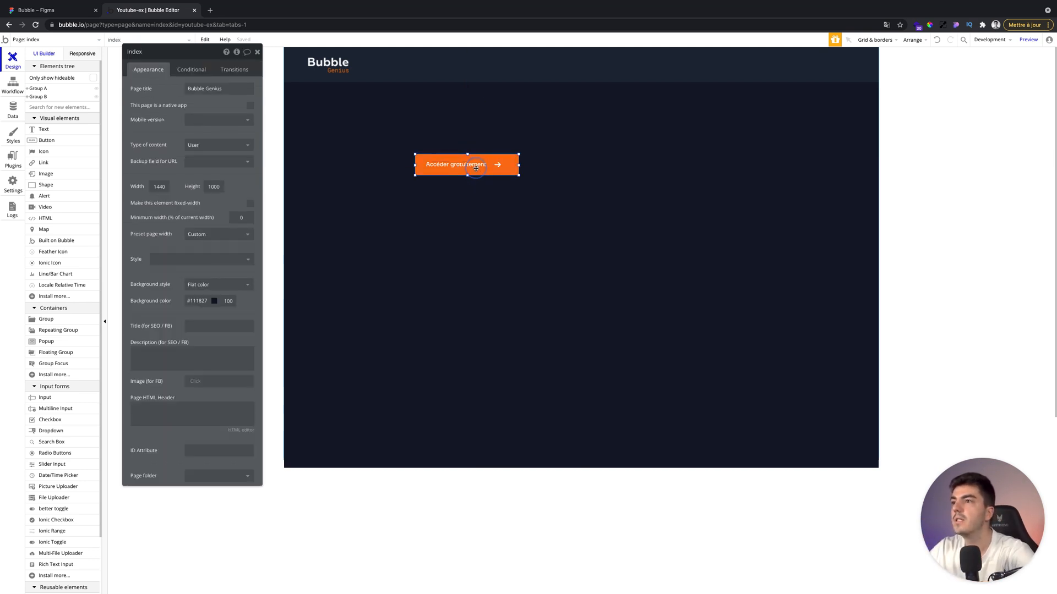
pyautogui.click(476, 166)
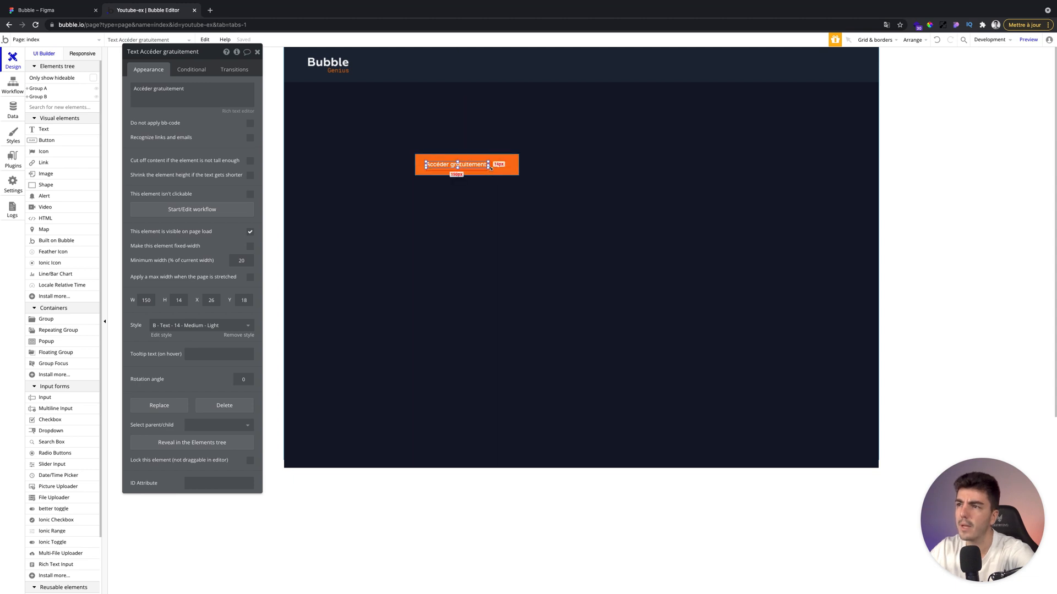
pyautogui.click(498, 210)
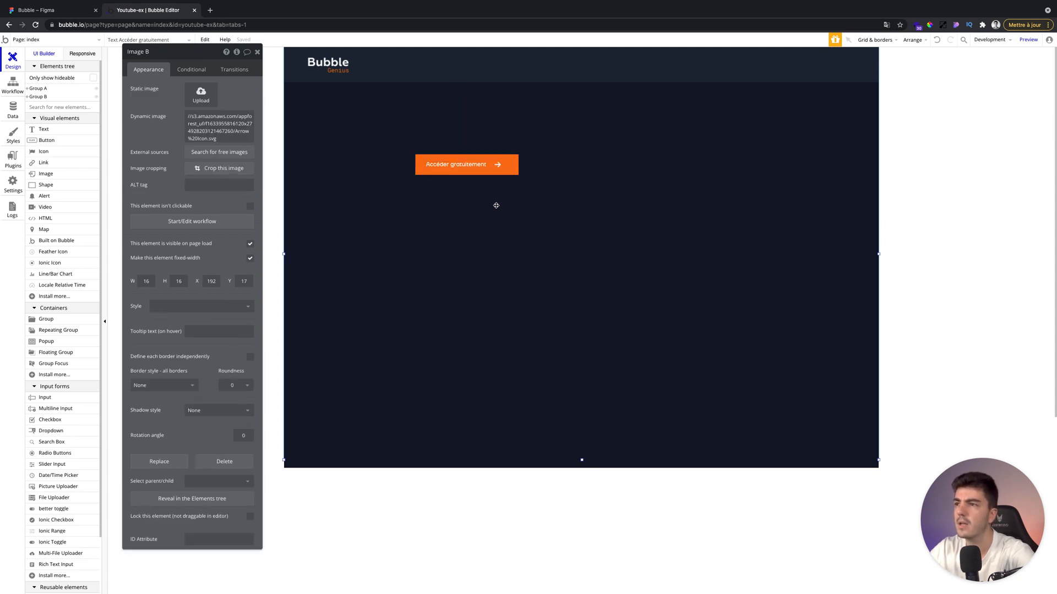
pyautogui.click(498, 165)
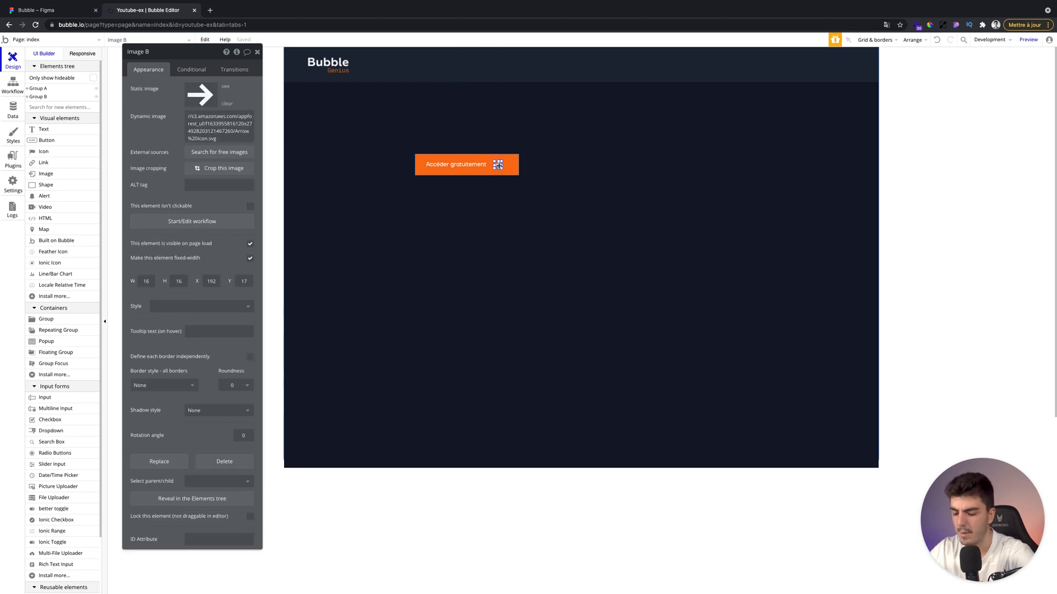
pyautogui.click(510, 198)
pyautogui.click(480, 169)
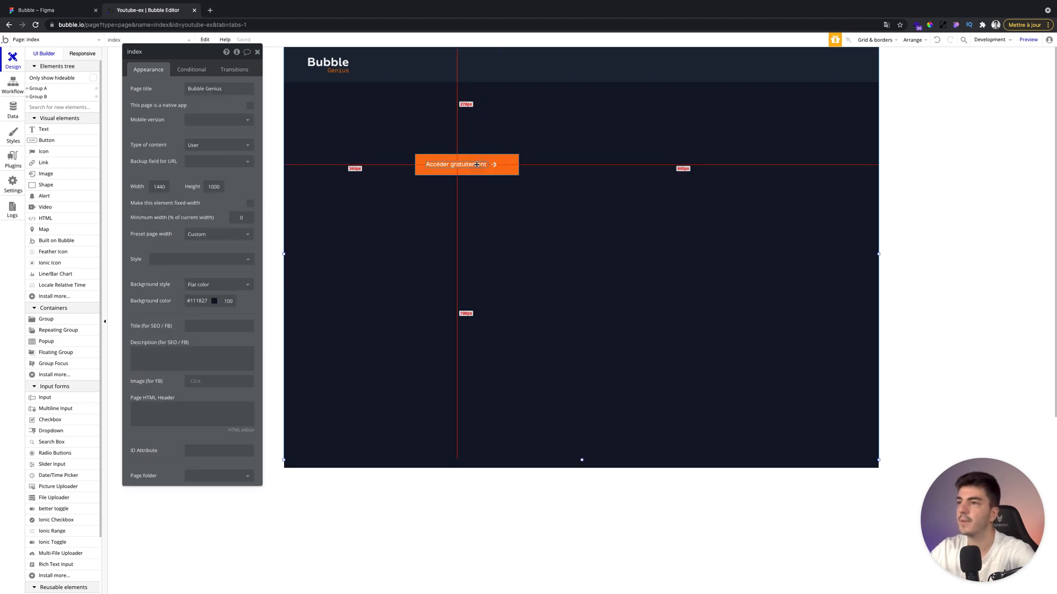
# Group the button's text and arrow into their own group and center that group horizontally within the button.
pyautogui.keyDown('shift'); pyautogui.click(494, 165); pyautogui.keyUp('shift')
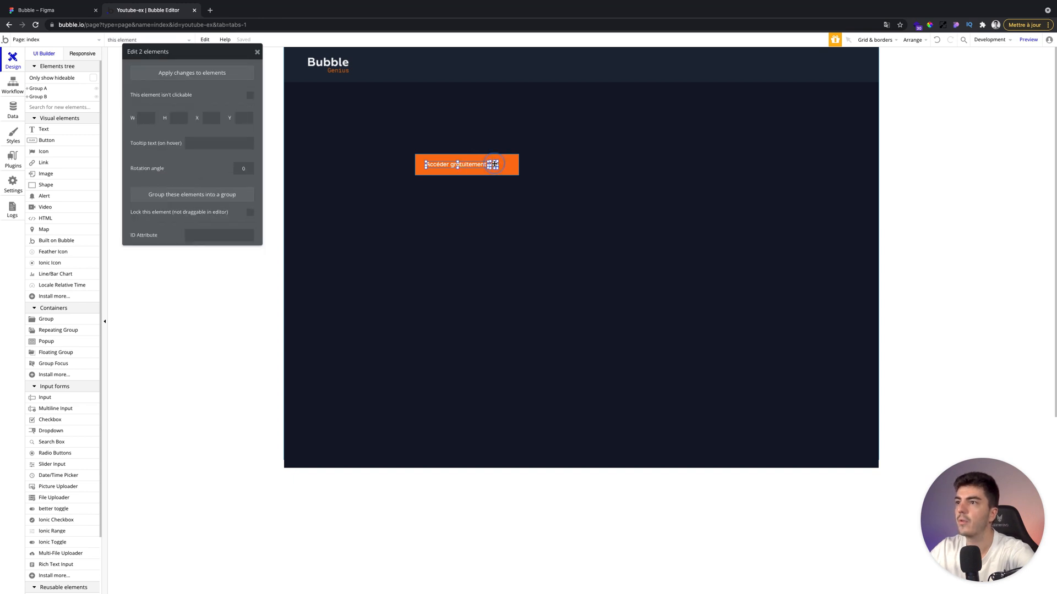
pyautogui.rightClick(495, 165)
pyautogui.click(516, 218)
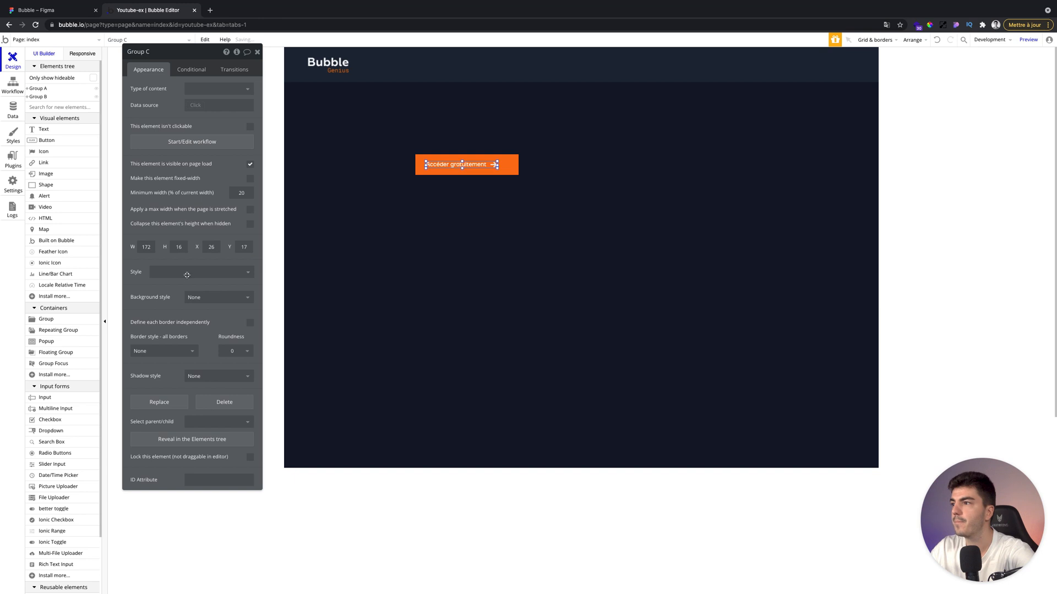
pyautogui.click(923, 43)
pyautogui.click(904, 77)
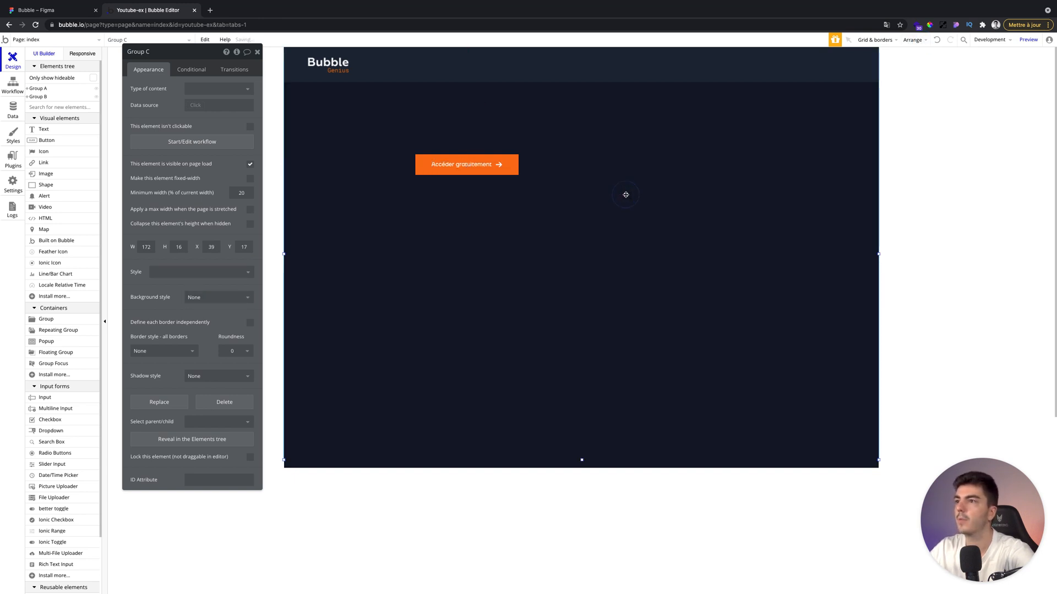
pyautogui.click(625, 194)
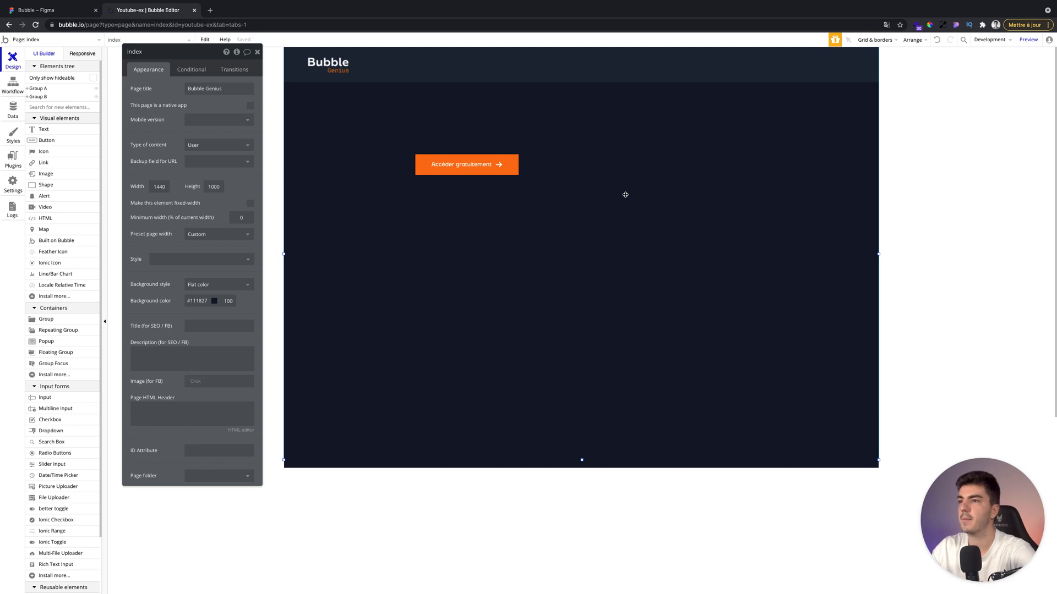
# Give the orange button an Outset shadow with horizontal offset 2, blur radius 16 and colour #F97316.
pyautogui.click(509, 164)
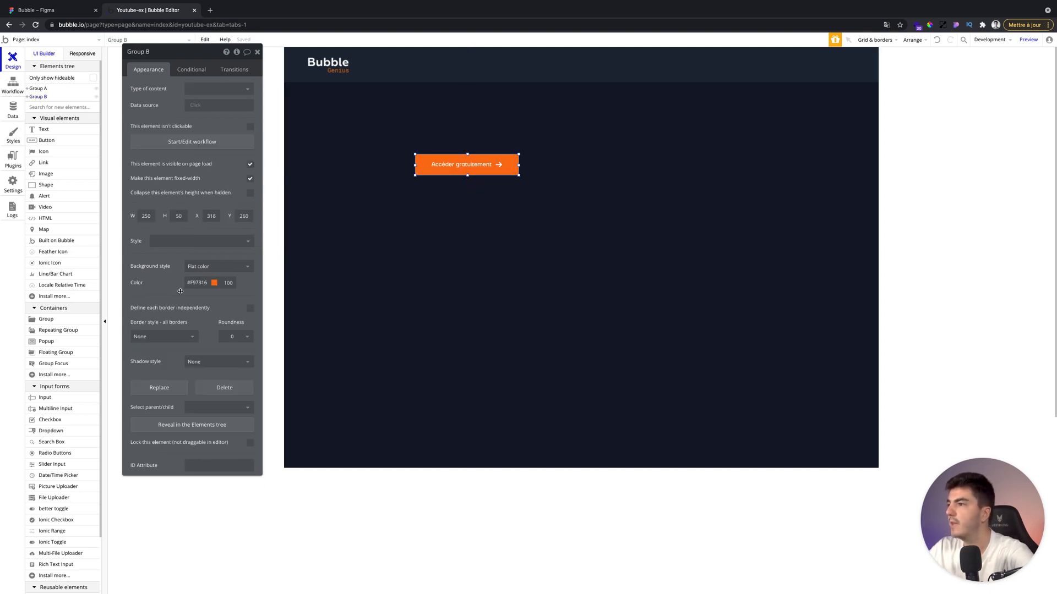
pyautogui.click(194, 363)
pyautogui.click(200, 385)
pyautogui.click(199, 379)
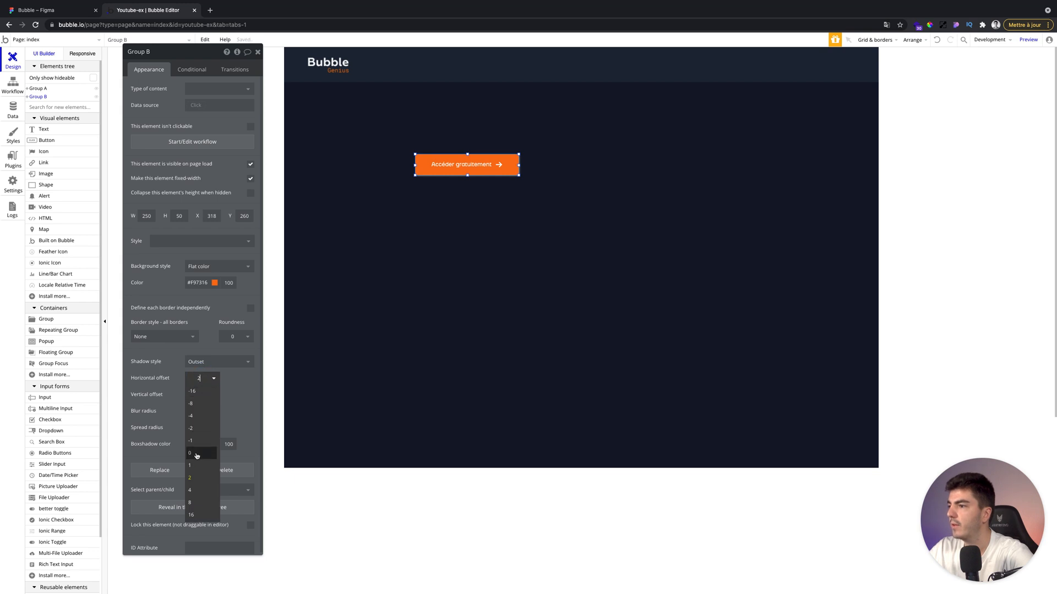
pyautogui.click(192, 477)
pyautogui.click(201, 412)
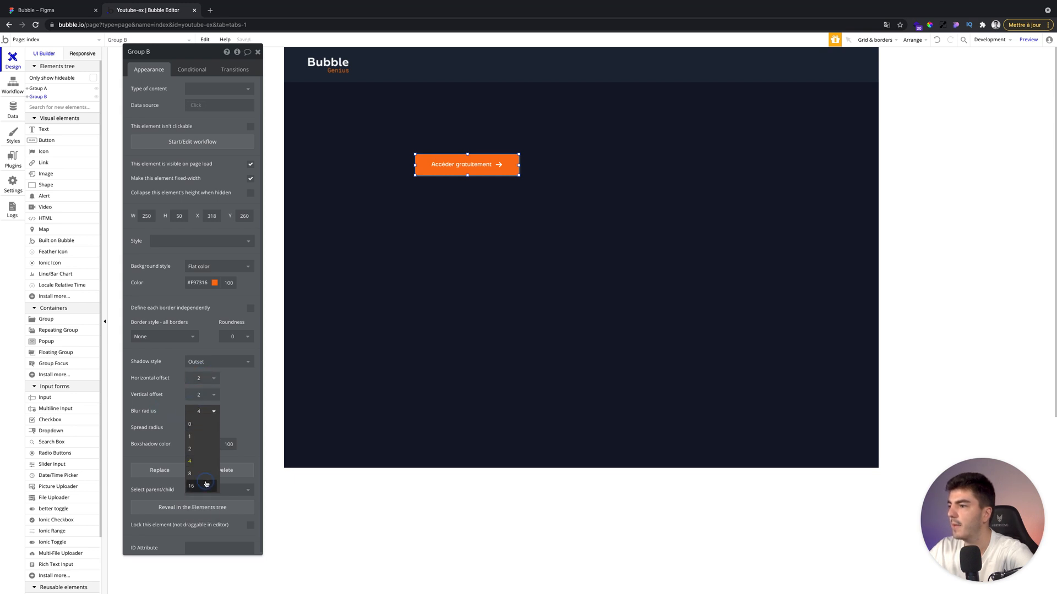
pyautogui.click(206, 483)
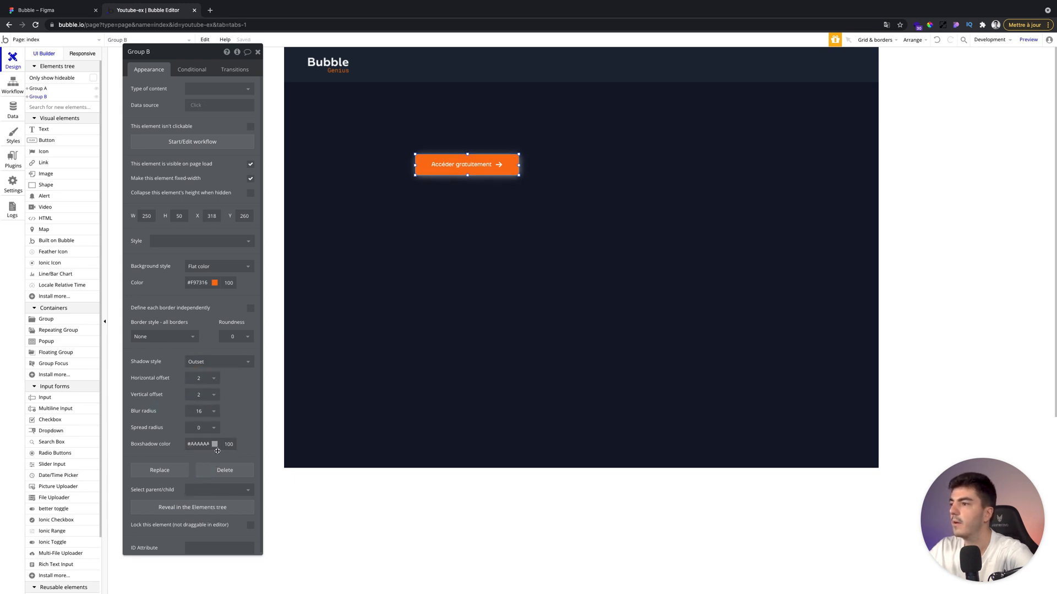
pyautogui.click(214, 444)
pyautogui.click(201, 518)
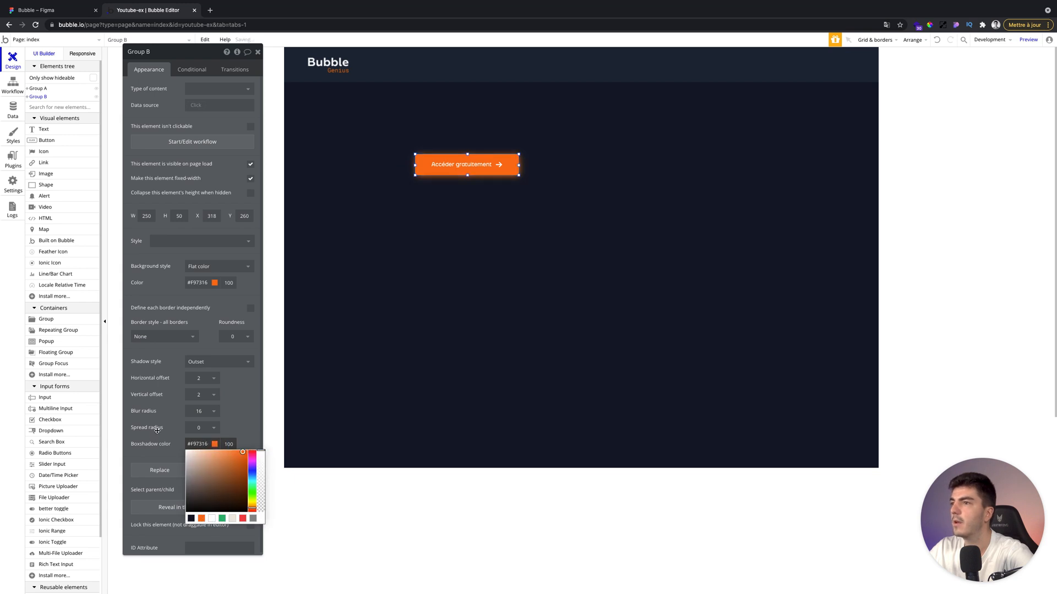
pyautogui.click(157, 430)
# Change the button shadow's offsets to 0 horizontal and 8 vertical, and set its opacity to 30.
pyautogui.moveTo(436, 166); pyautogui.dragTo(442, 154)
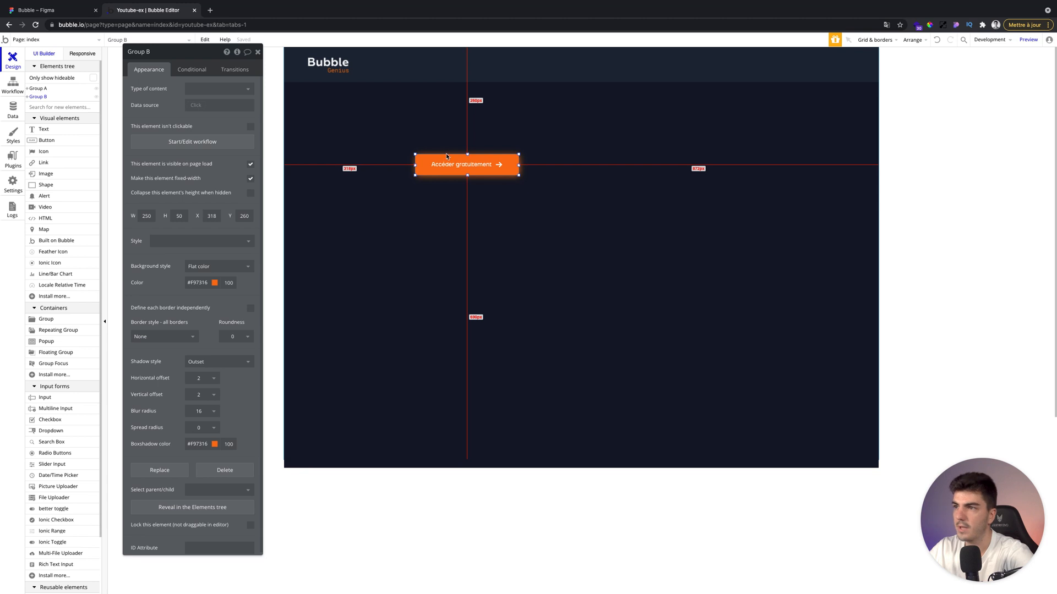
pyautogui.click(212, 380)
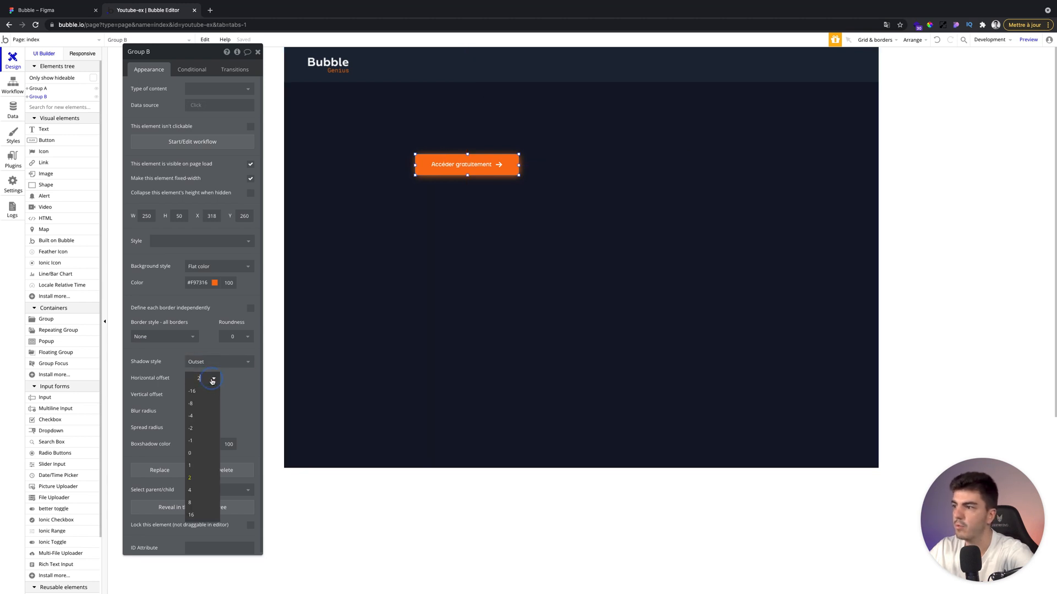
pyautogui.click(208, 455)
pyautogui.click(208, 397)
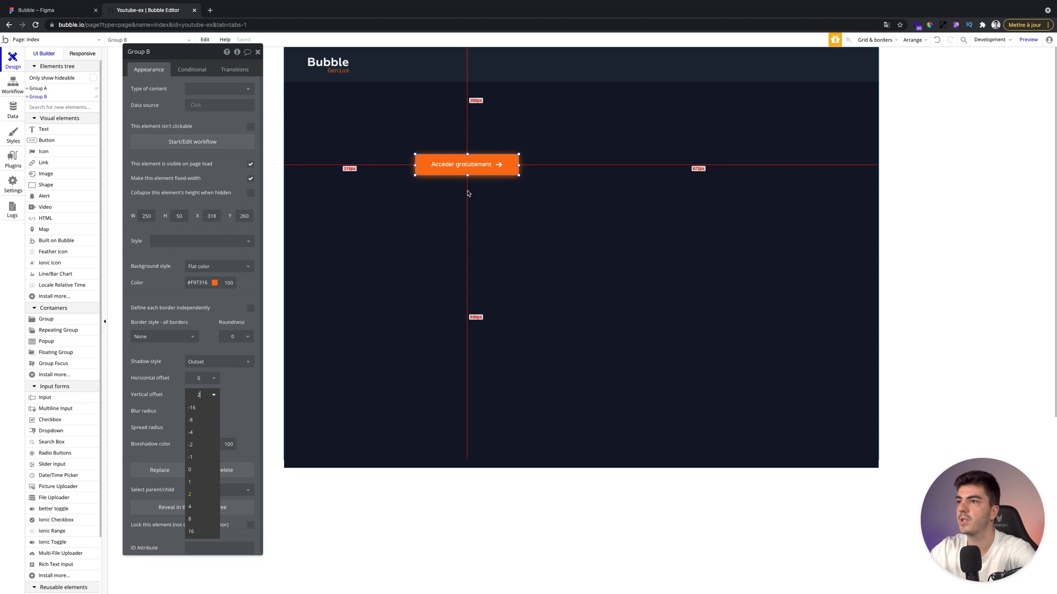
pyautogui.click(190, 519)
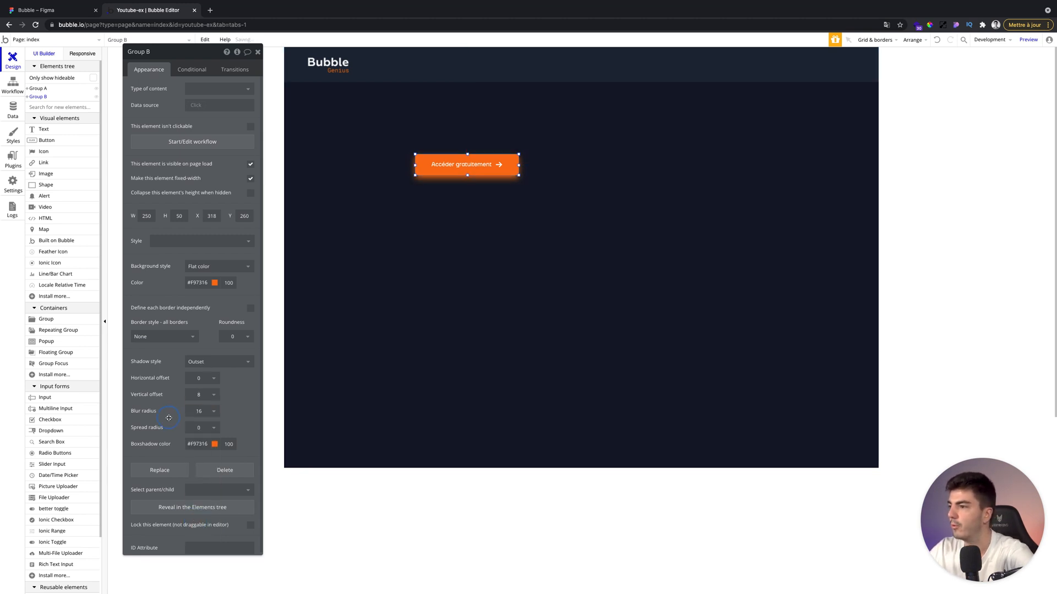
pyautogui.click(222, 443)
pyautogui.write('30')
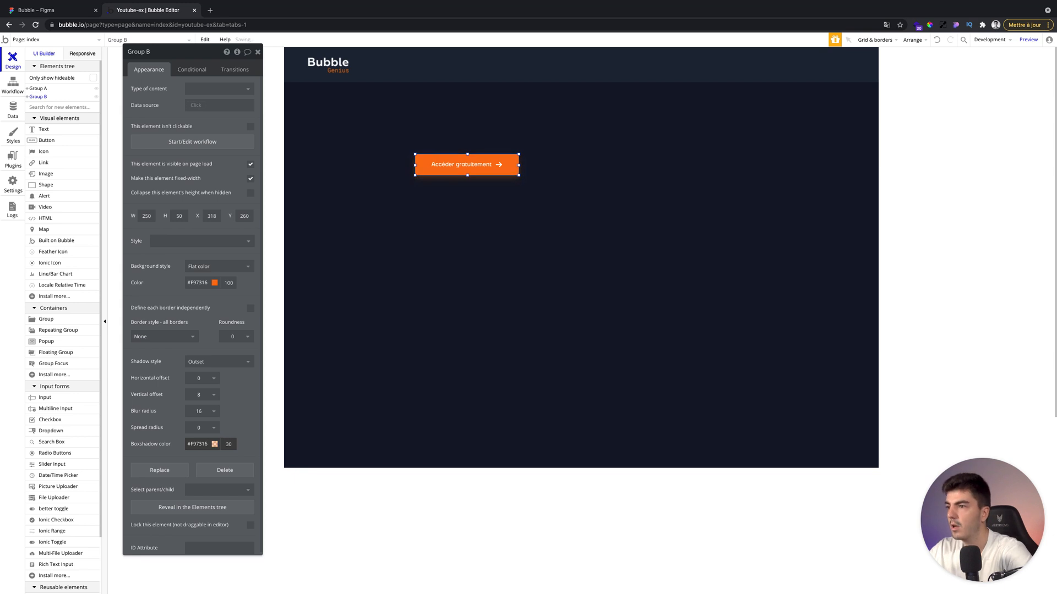
# Set the button shadow's opacity to 40 and the button's roundness to 2.
pyautogui.click(397, 351)
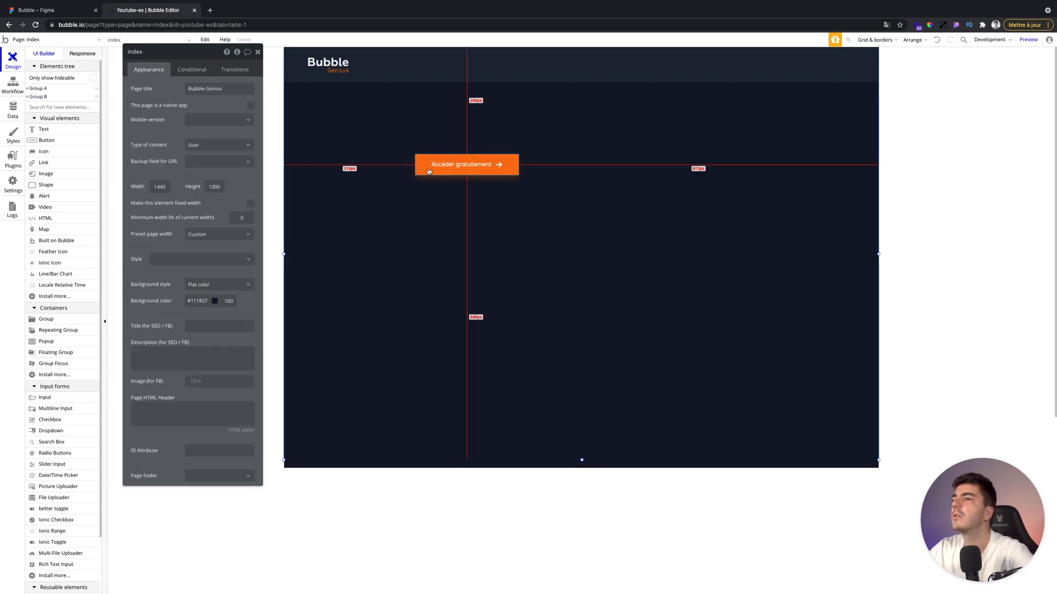
pyautogui.click(512, 165)
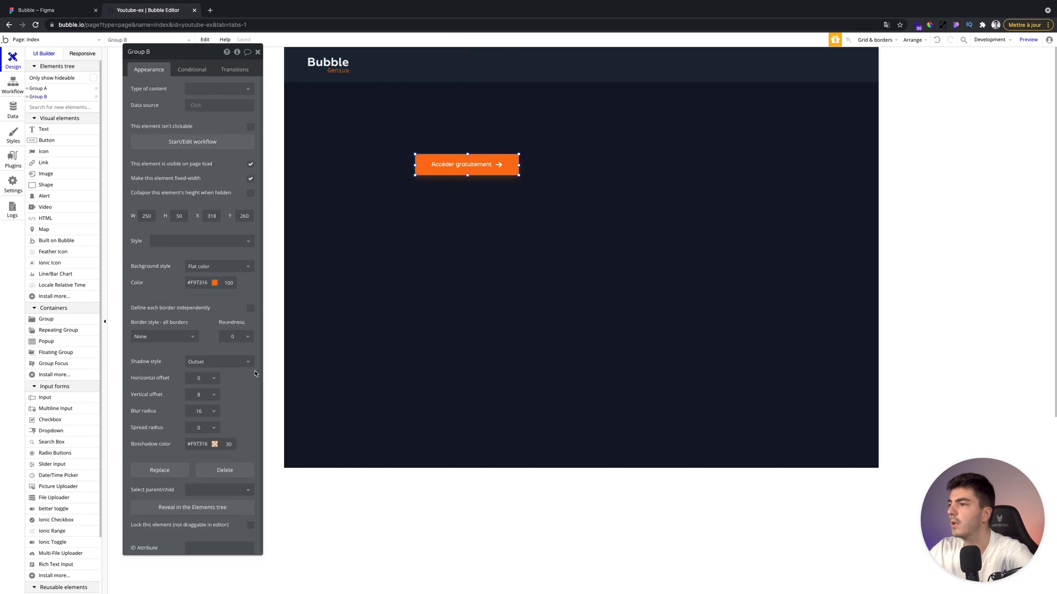
pyautogui.click(425, 247)
pyautogui.click(432, 173)
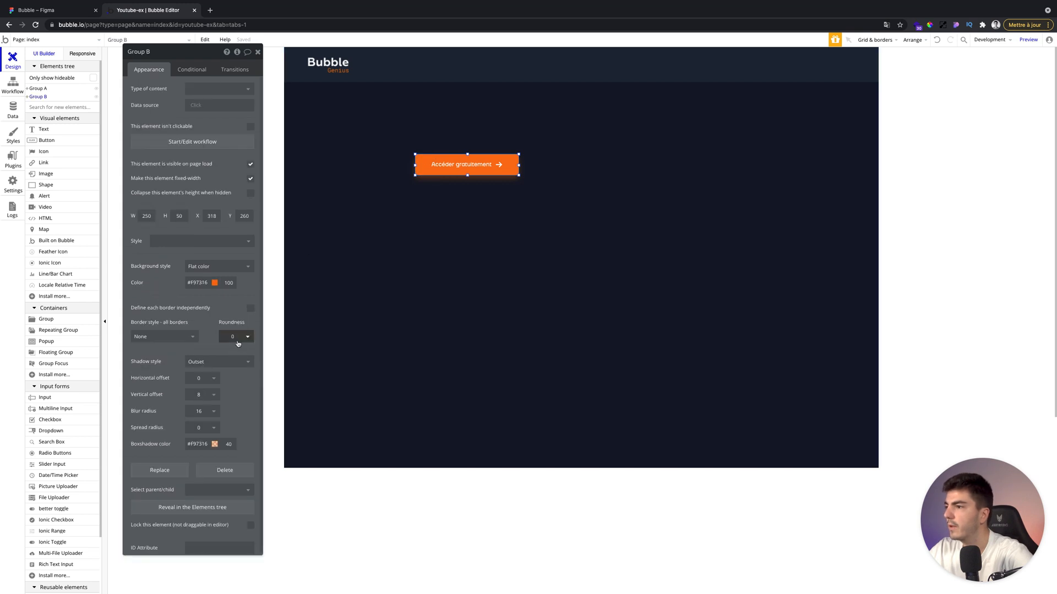
pyautogui.click(234, 341)
pyautogui.press('Return')
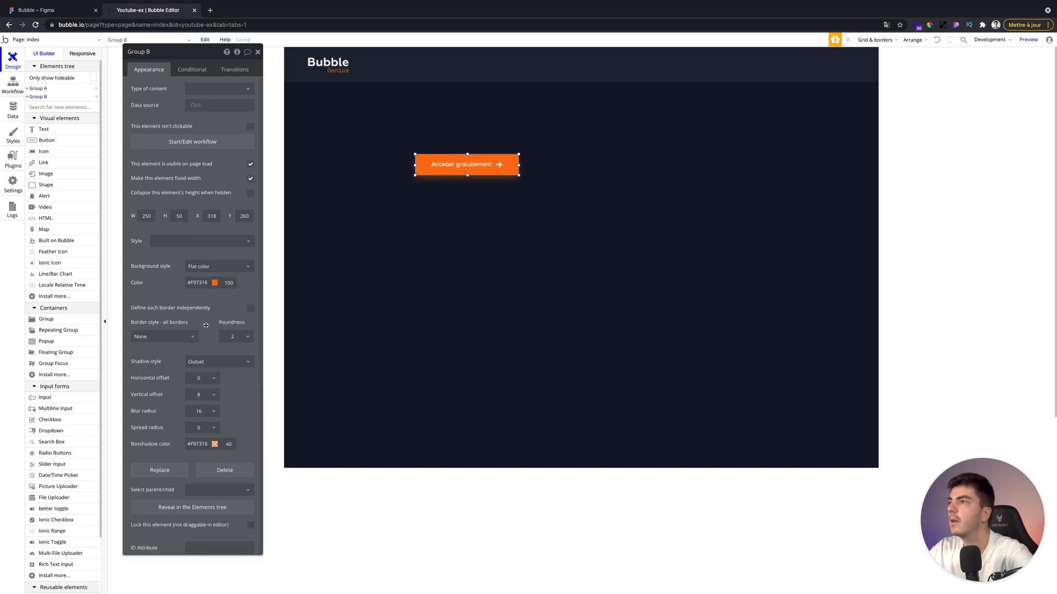
# Convert the orange button into a reusable element named CTA.
pyautogui.rightClick(422, 167)
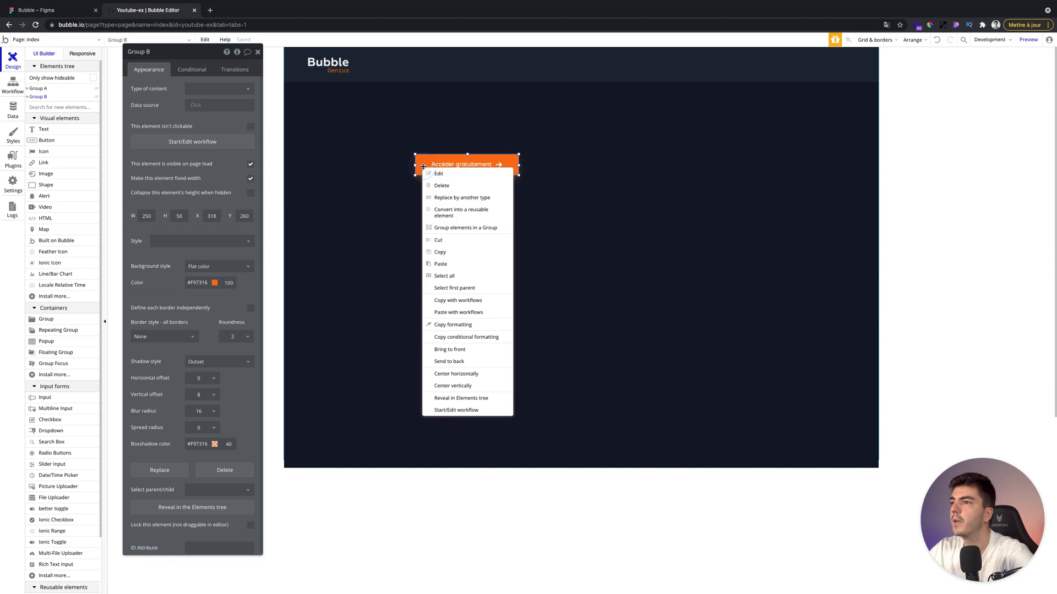
pyautogui.click(453, 213)
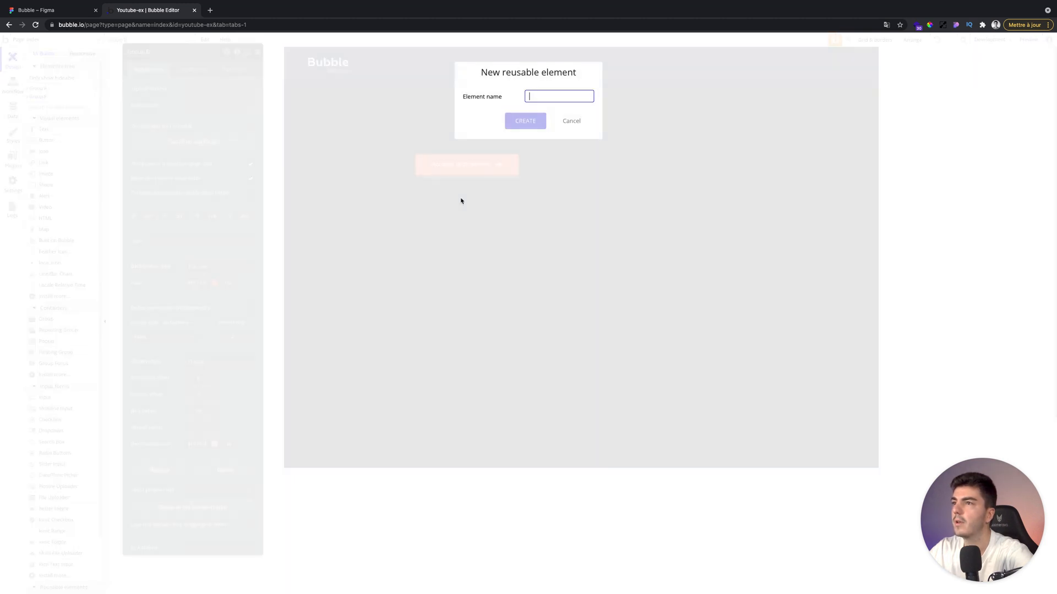
pyautogui.write('CTA')
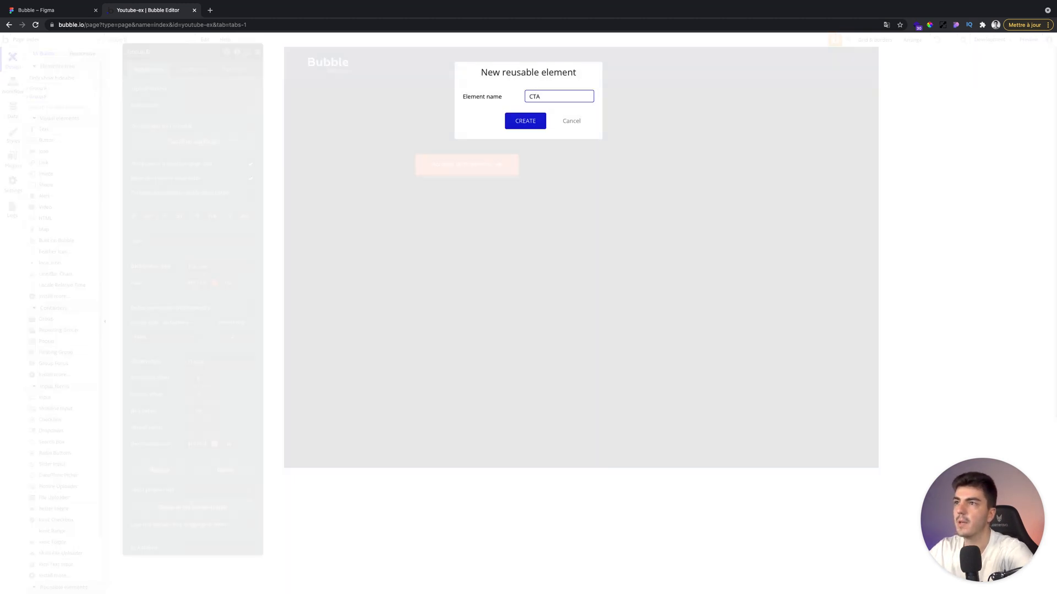
pyautogui.press('Return')
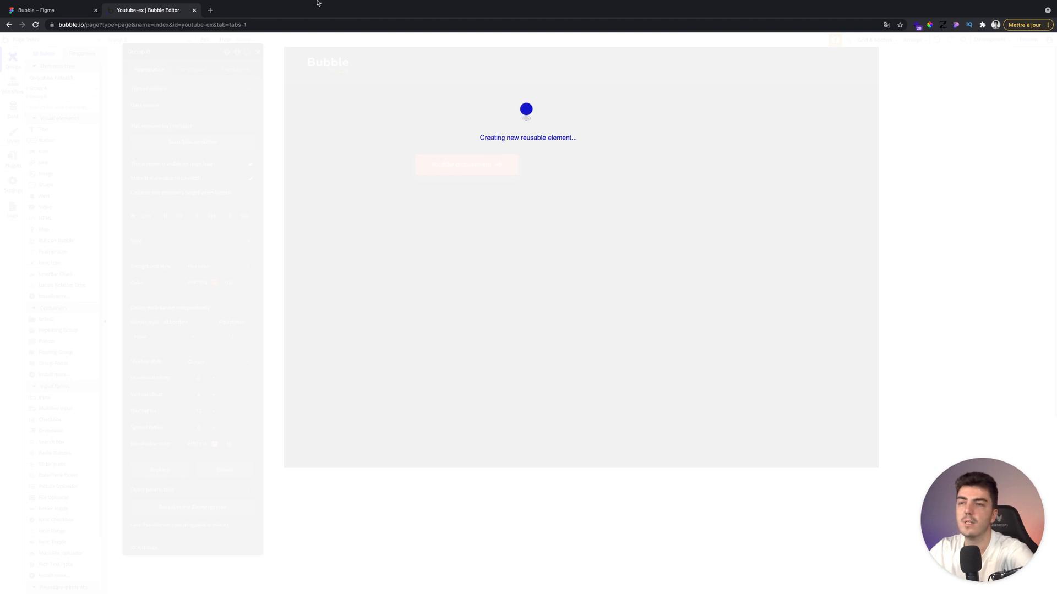
# Glance at the Figma mockup, then return to the index page in the editor.
pyautogui.click(55, 32)
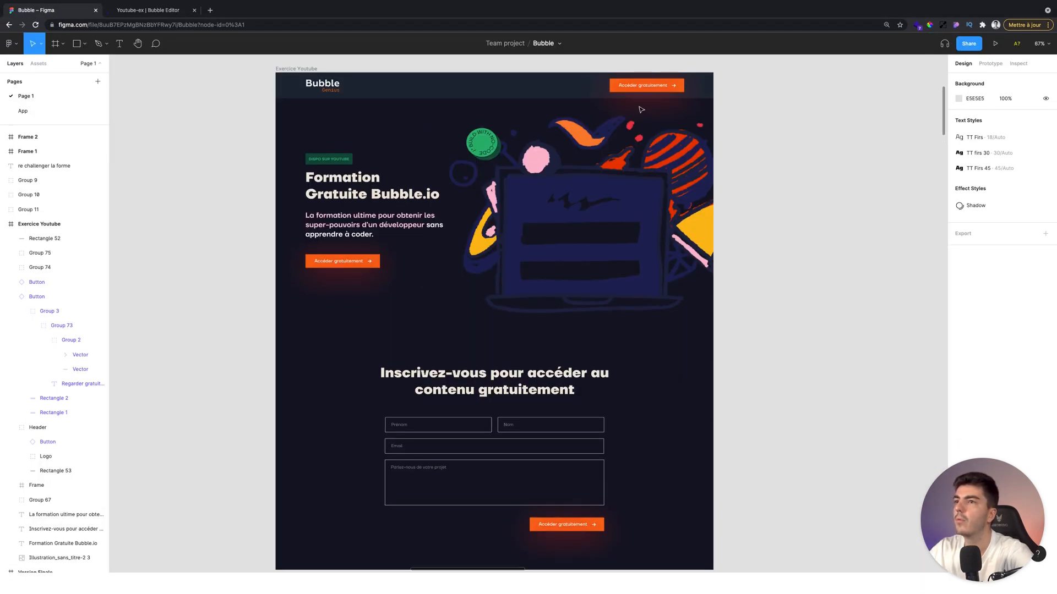
pyautogui.click(149, 11)
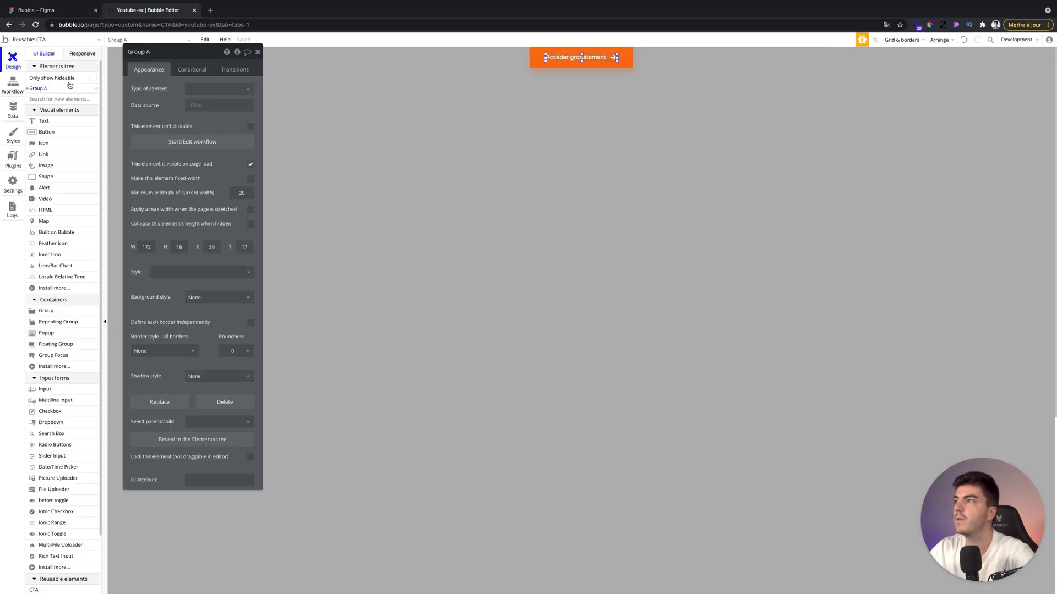
pyautogui.click(32, 46)
pyautogui.click(34, 67)
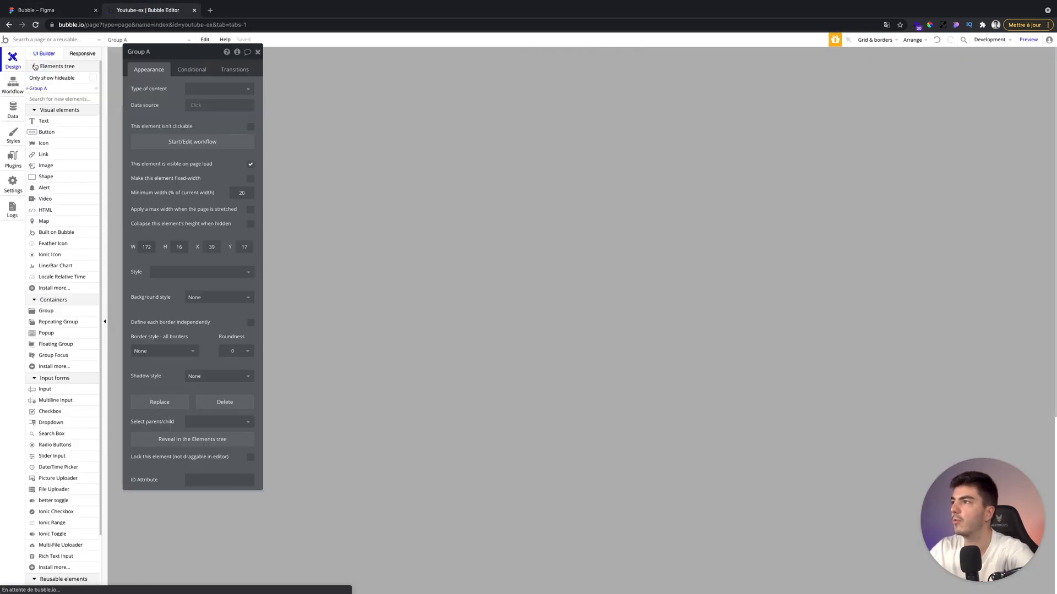
# Delete the original orange button from the index page.
pyautogui.click(469, 160)
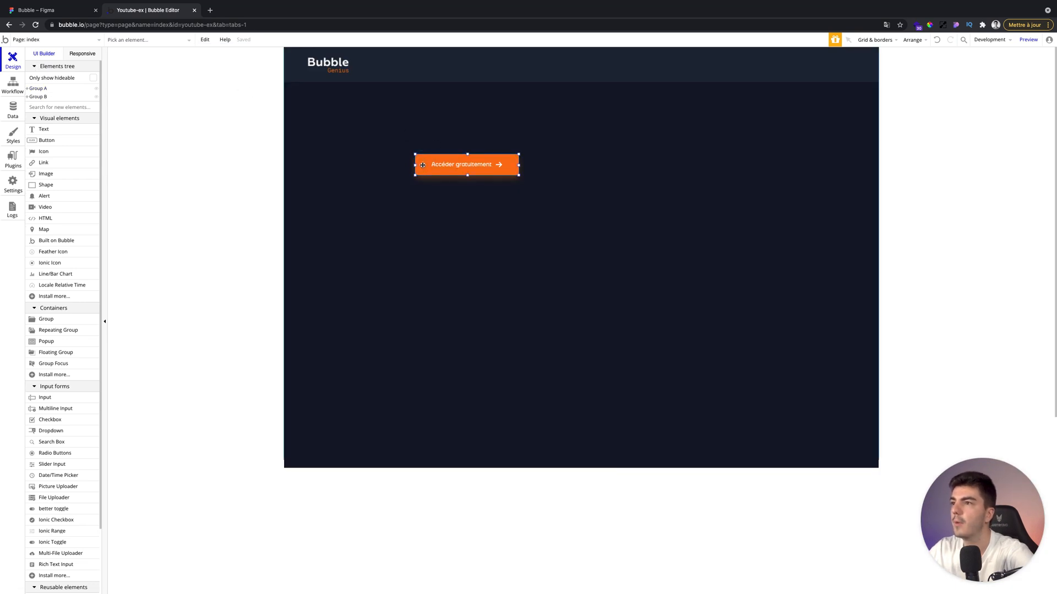
pyautogui.moveTo(752, 84); pyautogui.dragTo(757, 78)
pyautogui.click(757, 77)
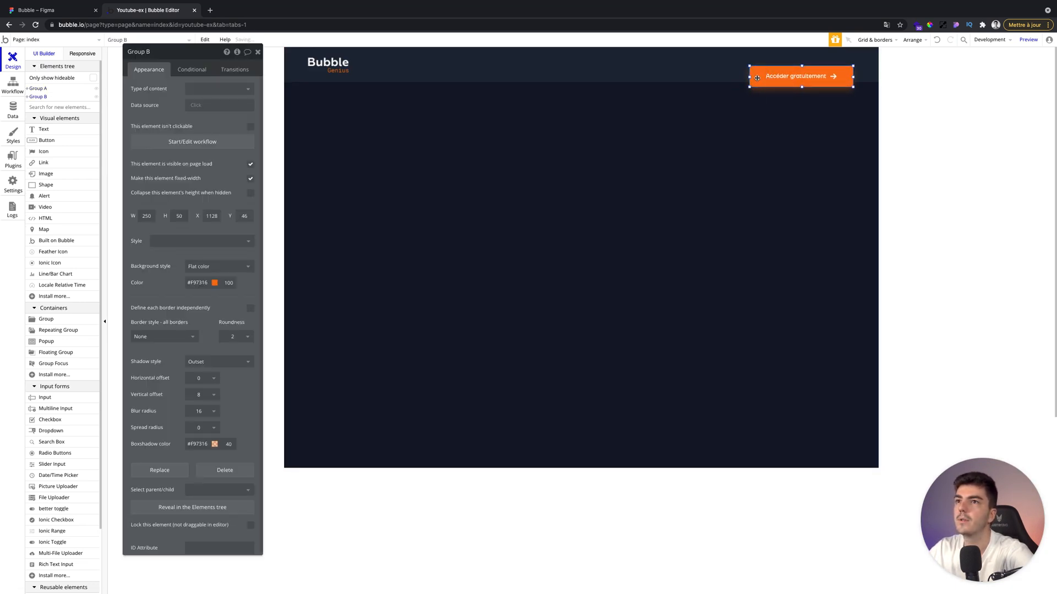
pyautogui.press('Delete')
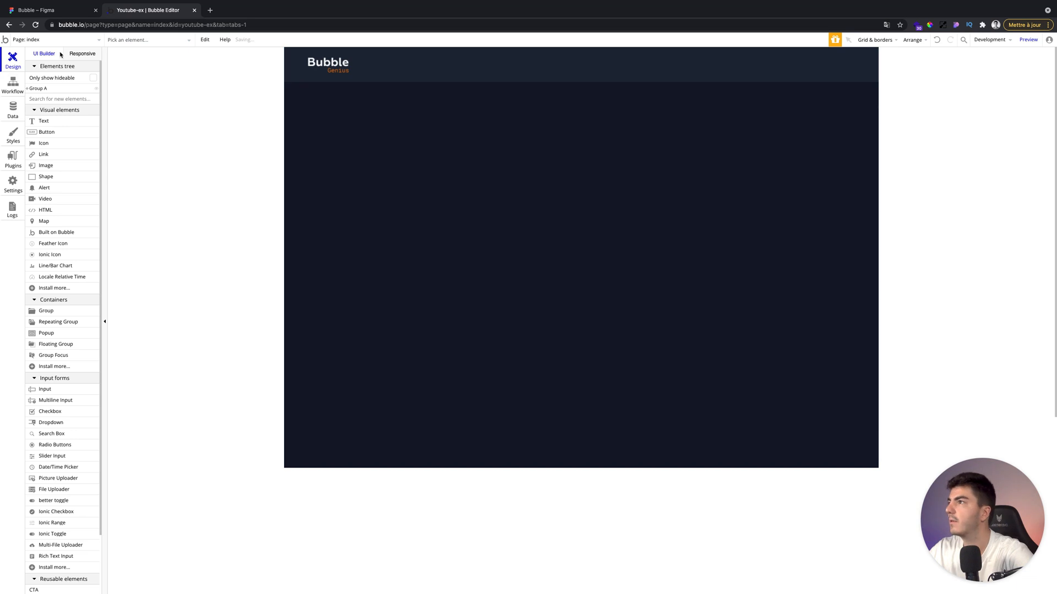
# Place the CTA reusable element on the page and move it to the right end of the header.
pyautogui.scroll(-2, 66, 258)
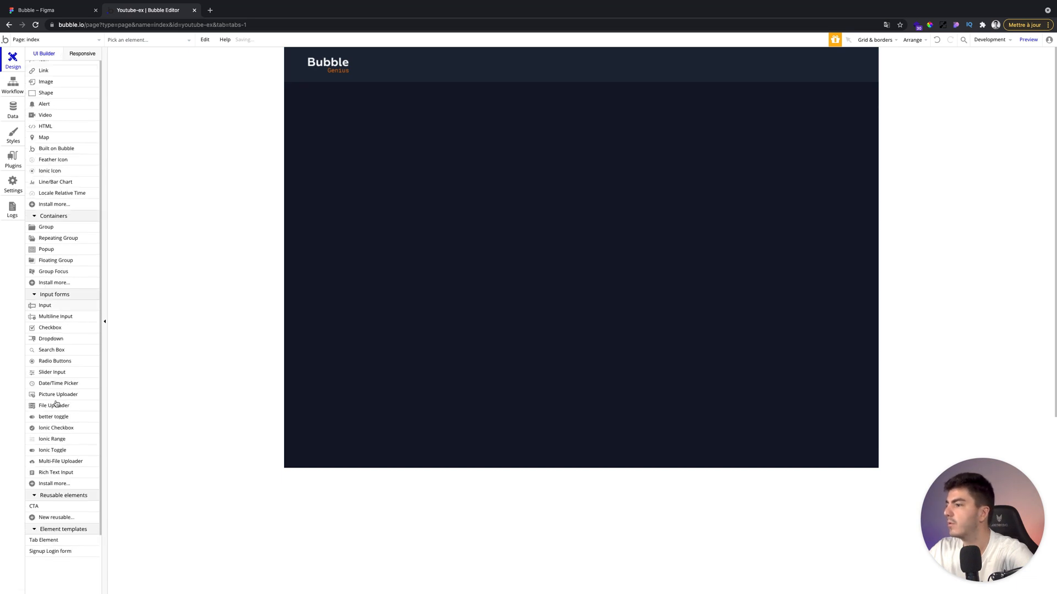
pyautogui.click(40, 506)
pyautogui.click(561, 143)
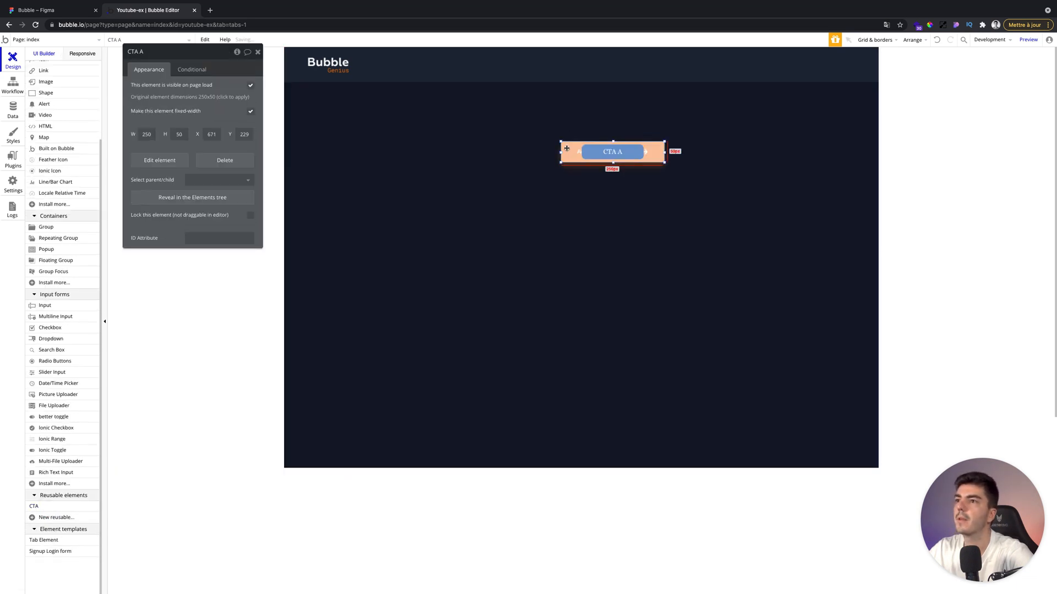
pyautogui.moveTo(626, 133); pyautogui.dragTo(815, 46)
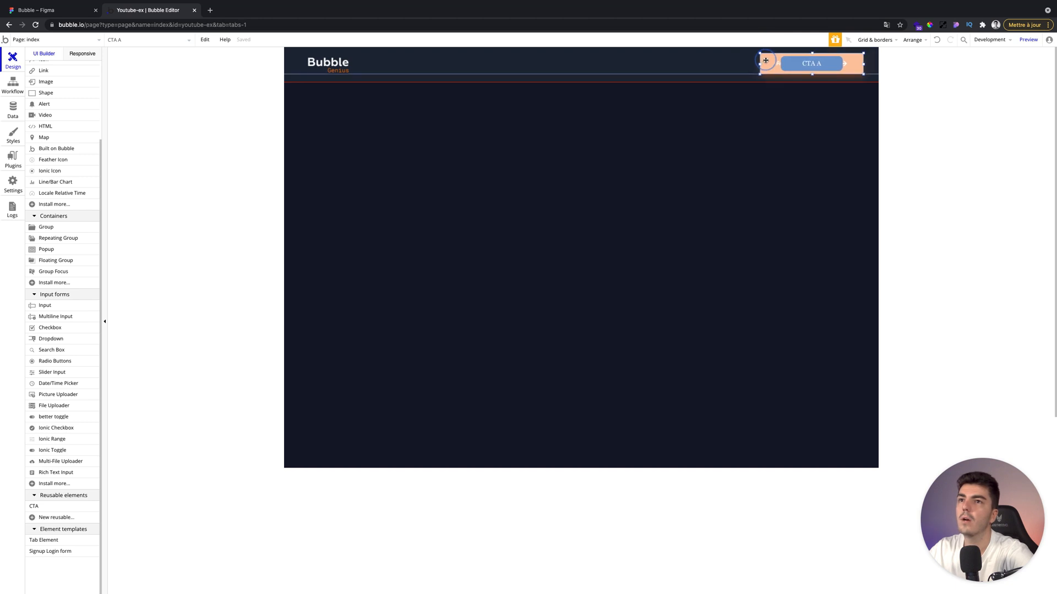
# Nudge the Bubble logo image three pixels to the right.
pyautogui.click(309, 64)
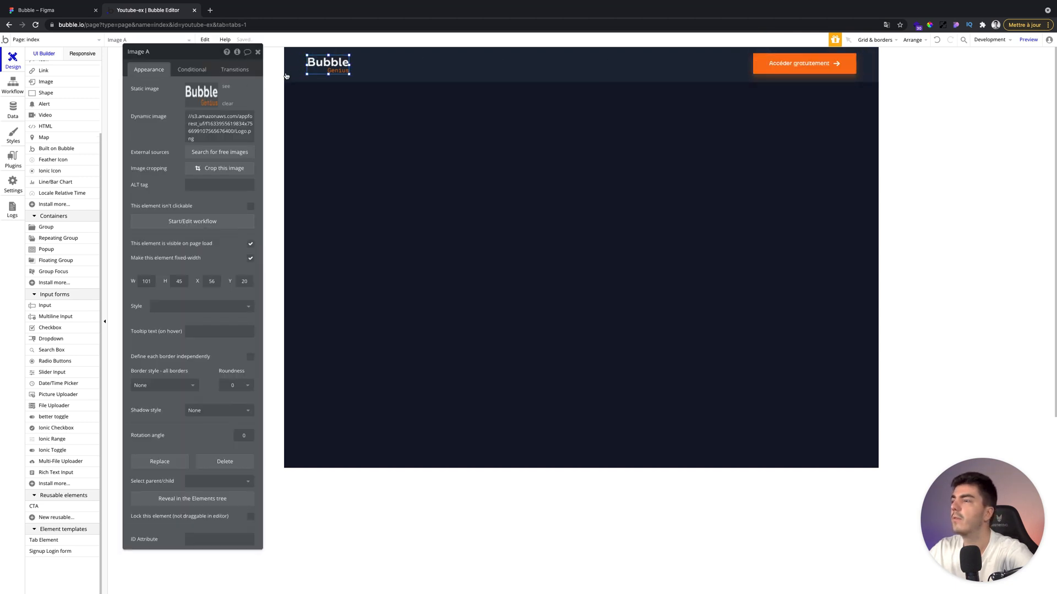
pyautogui.click(289, 67)
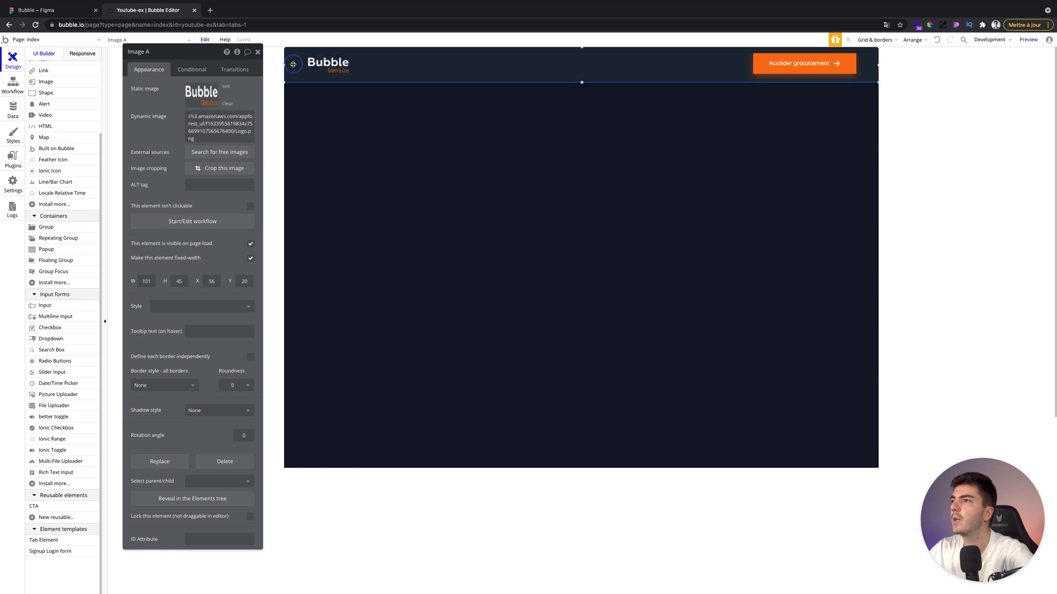
pyautogui.click(256, 53)
pyautogui.click(324, 64)
pyautogui.click(284, 66)
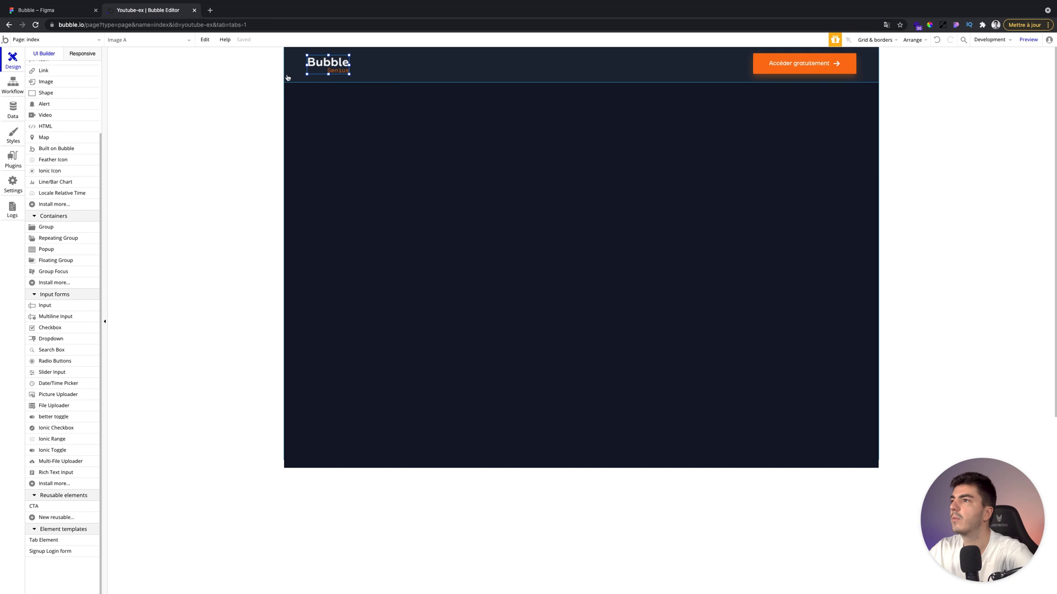
pyautogui.press('Right')
pyautogui.press('Right')
pyautogui.press('Right')
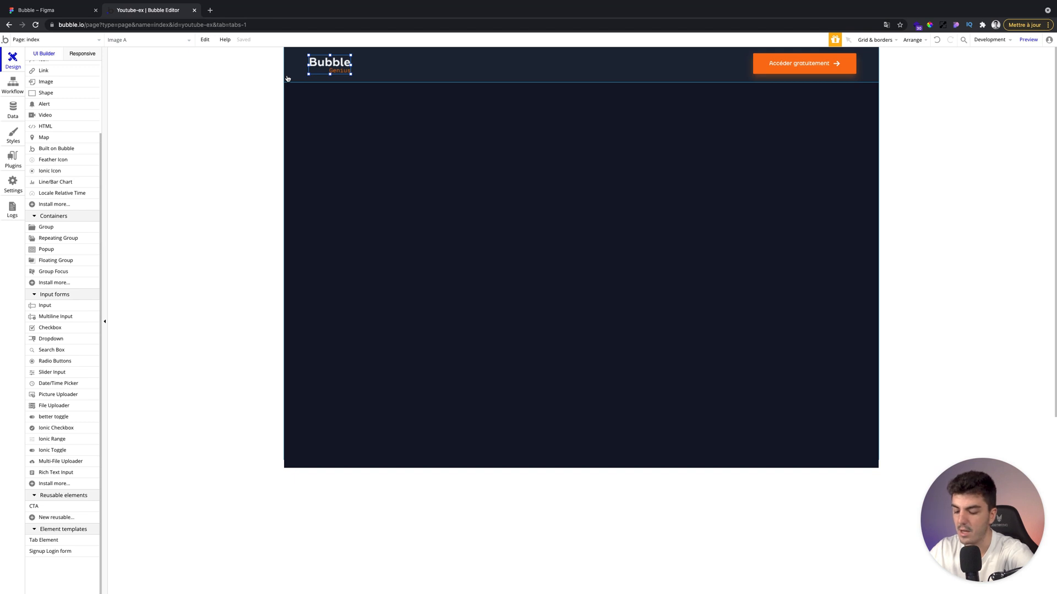
# Move the Bubble logo slightly further to the right in the header.
pyautogui.moveTo(325, 53); pyautogui.dragTo(327, 52)
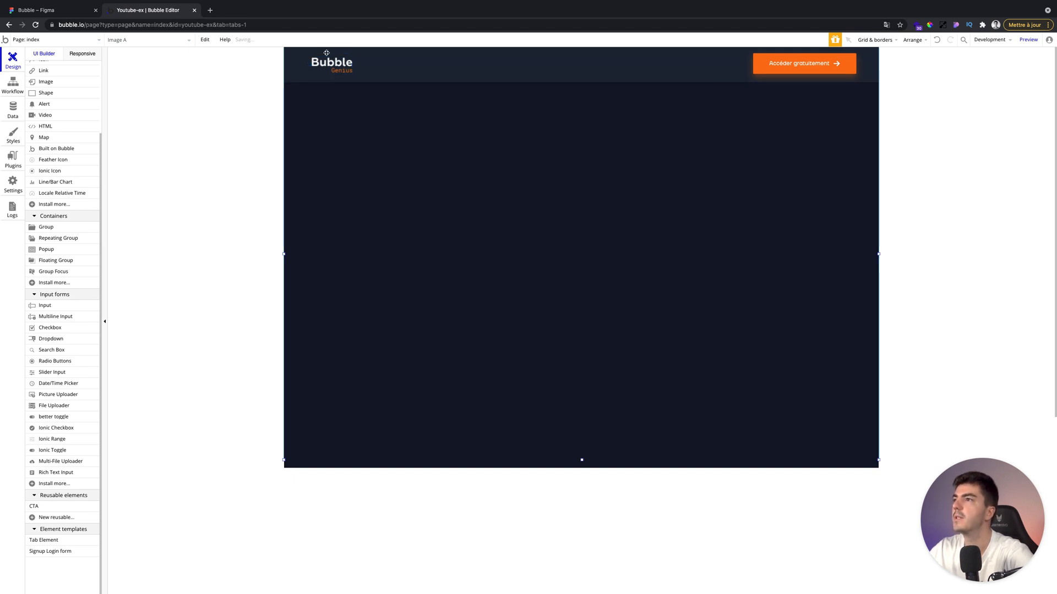
pyautogui.press('Right')
pyautogui.press('alt')
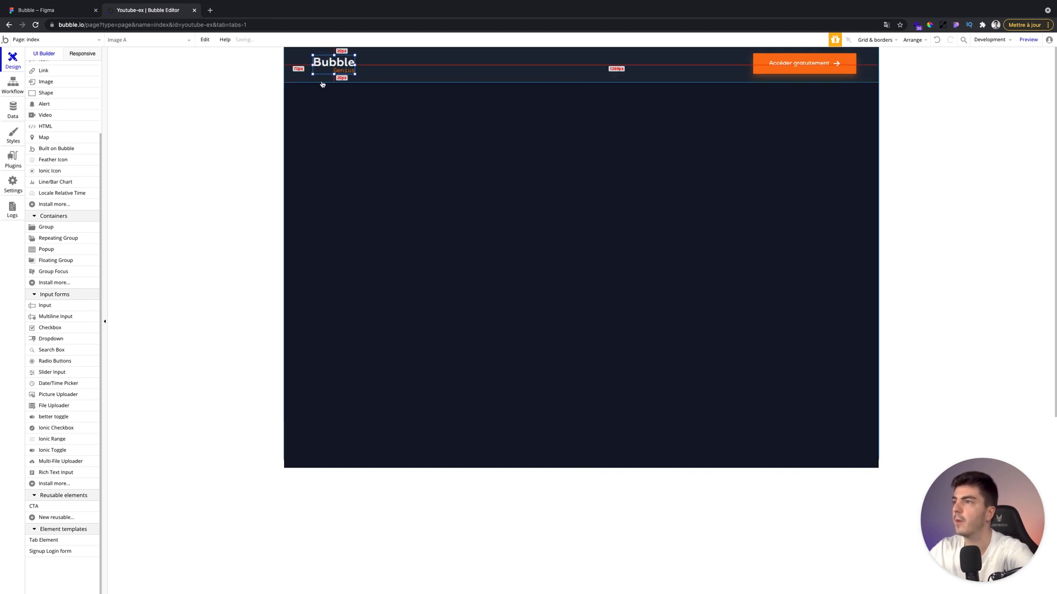
# Nudge the CTA button a few pixels left and center it vertically in the header.
pyautogui.click(776, 58)
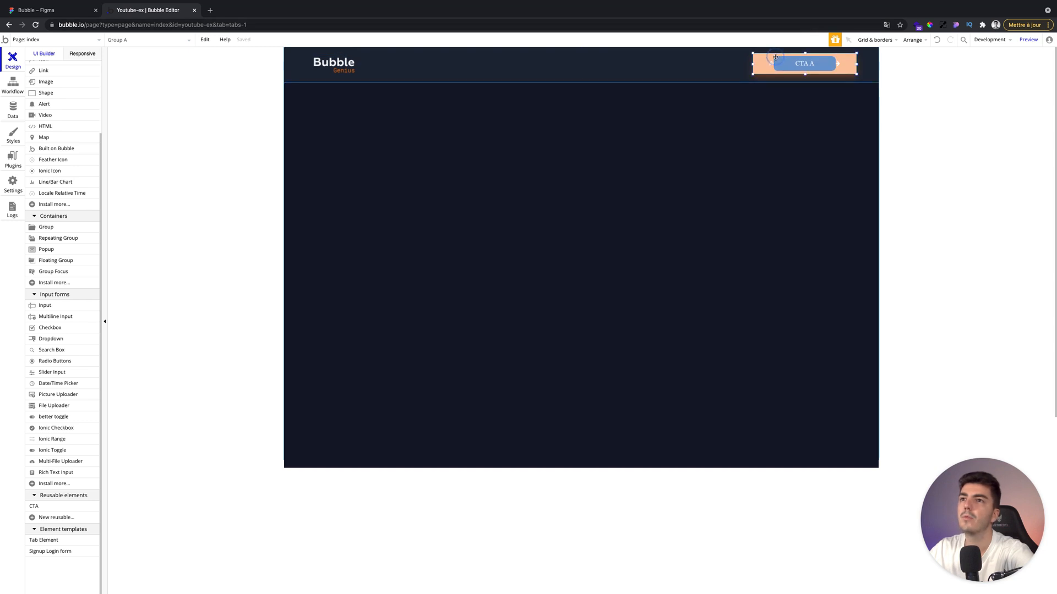
pyautogui.moveTo(754, 64); pyautogui.dragTo(762, 64)
pyautogui.press('Left')
pyautogui.press('Left')
pyautogui.press('Left')
pyautogui.press('Left')
pyautogui.press('Left')
pyautogui.press('Left')
pyautogui.press('Left')
pyautogui.press('Left')
pyautogui.press('Left')
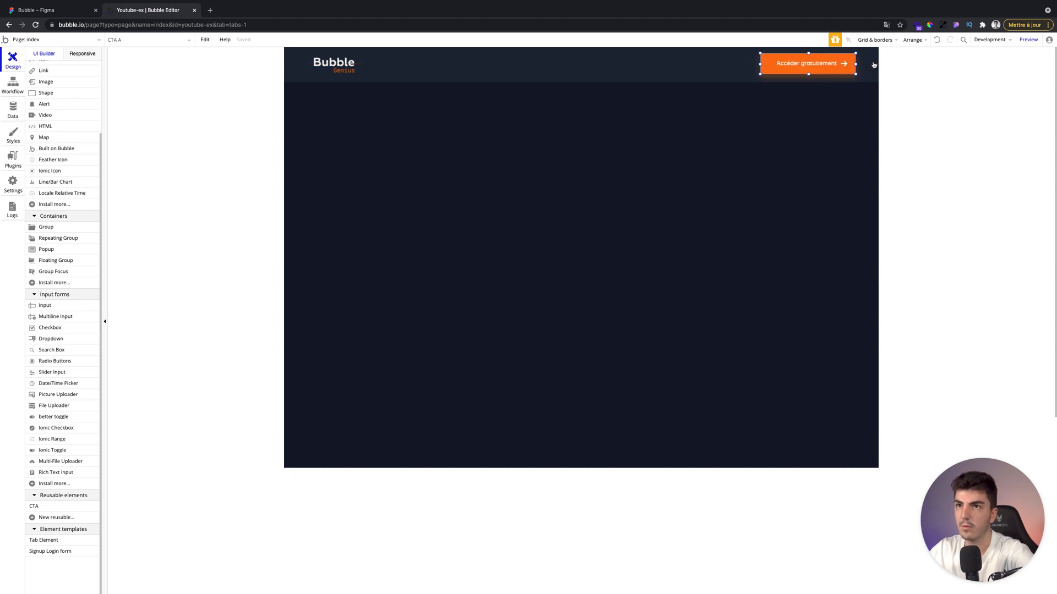
pyautogui.press('Left')
pyautogui.press('Left')
pyautogui.press('Left')
pyautogui.press('Left')
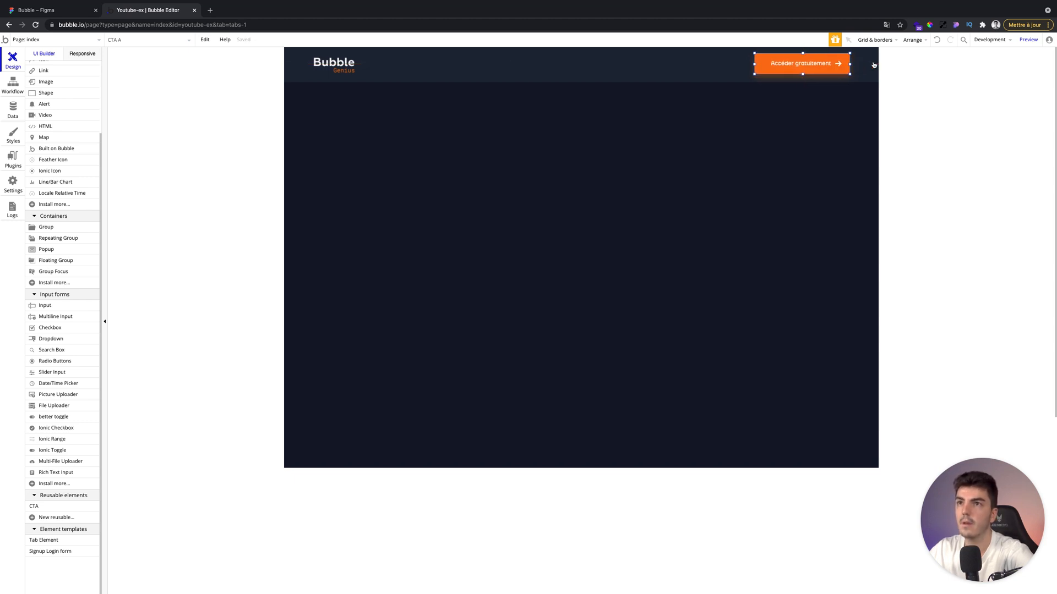
pyautogui.click(912, 39)
pyautogui.click(900, 90)
pyautogui.click(768, 155)
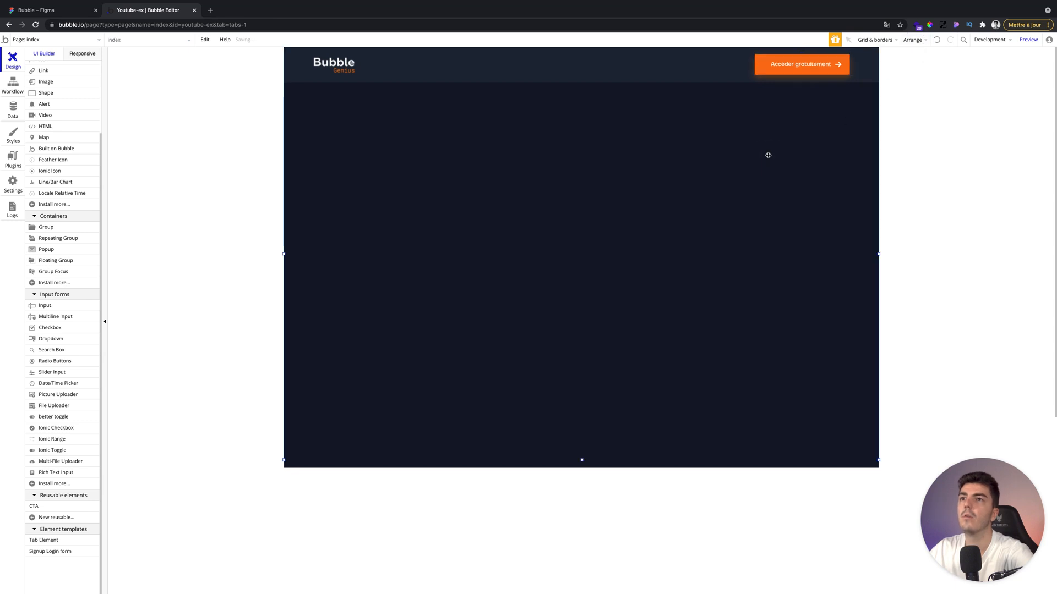
# Preview the page in a new tab and return to the editor.
pyautogui.click(337, 63)
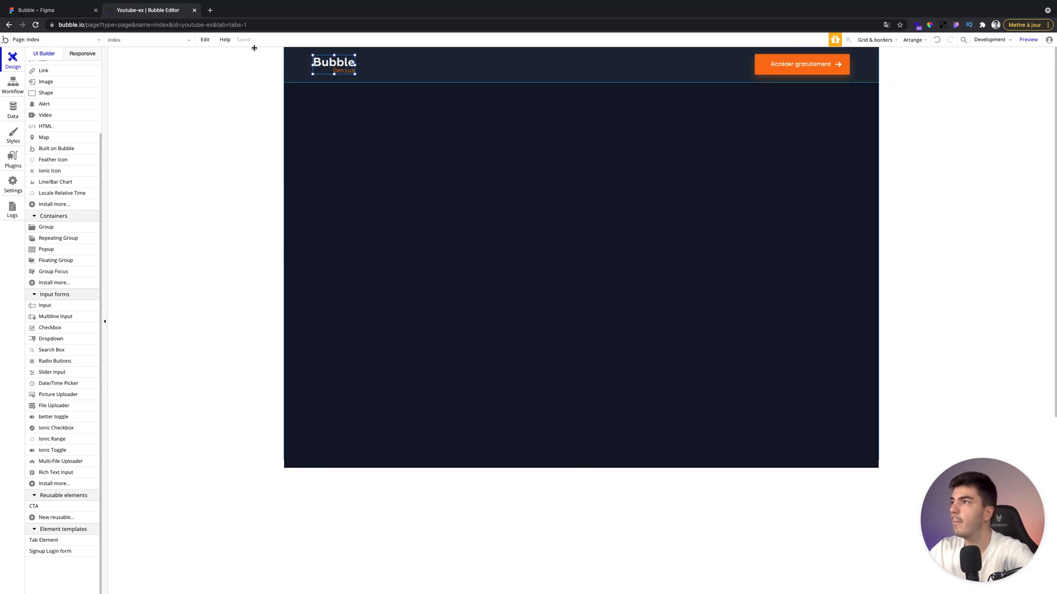
pyautogui.click(1028, 40)
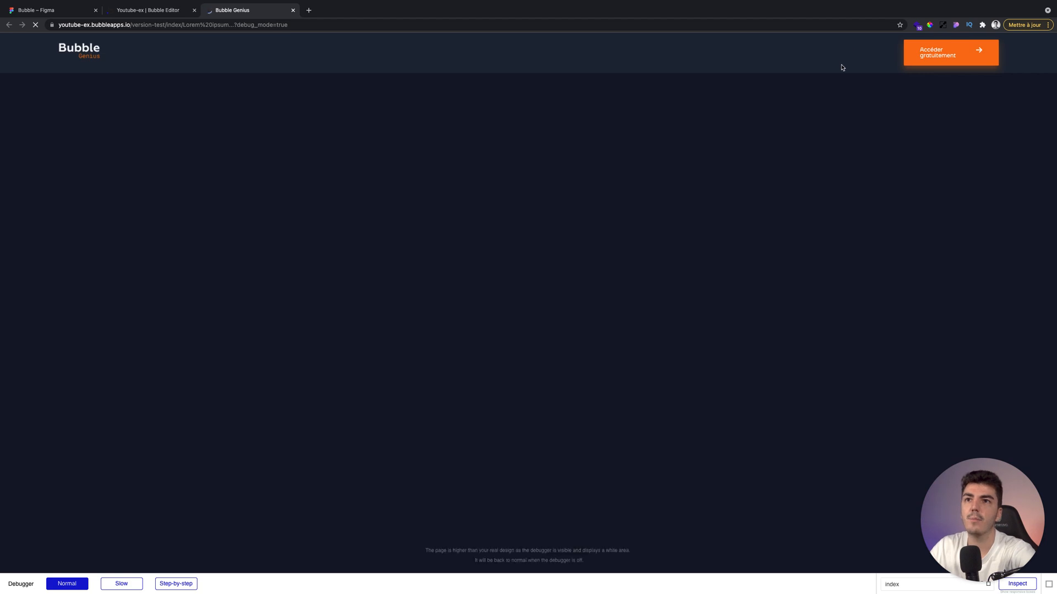
pyautogui.hotkey('ctrl', 'shift', 'Tab')
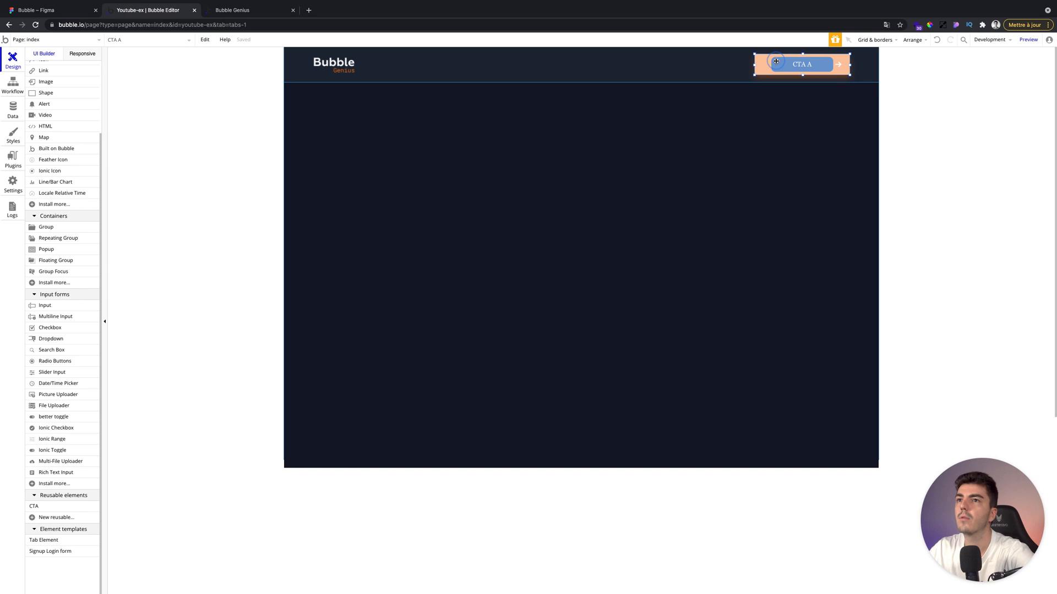
# Delete the CTA instance and place a fresh CTA reusable element in the header.
pyautogui.doubleClick(776, 61)
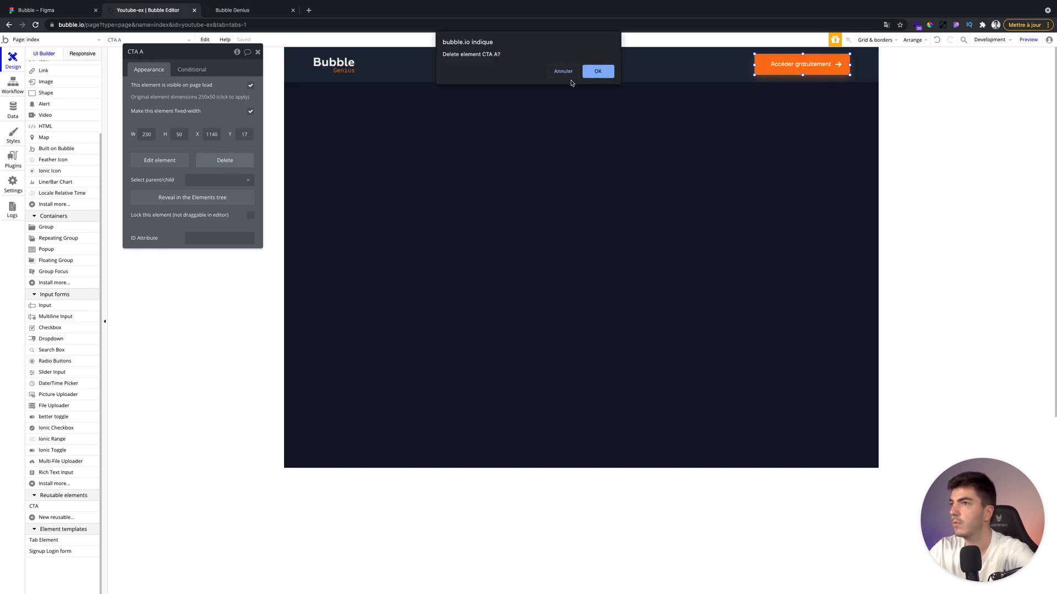
pyautogui.click(598, 71)
pyautogui.click(34, 506)
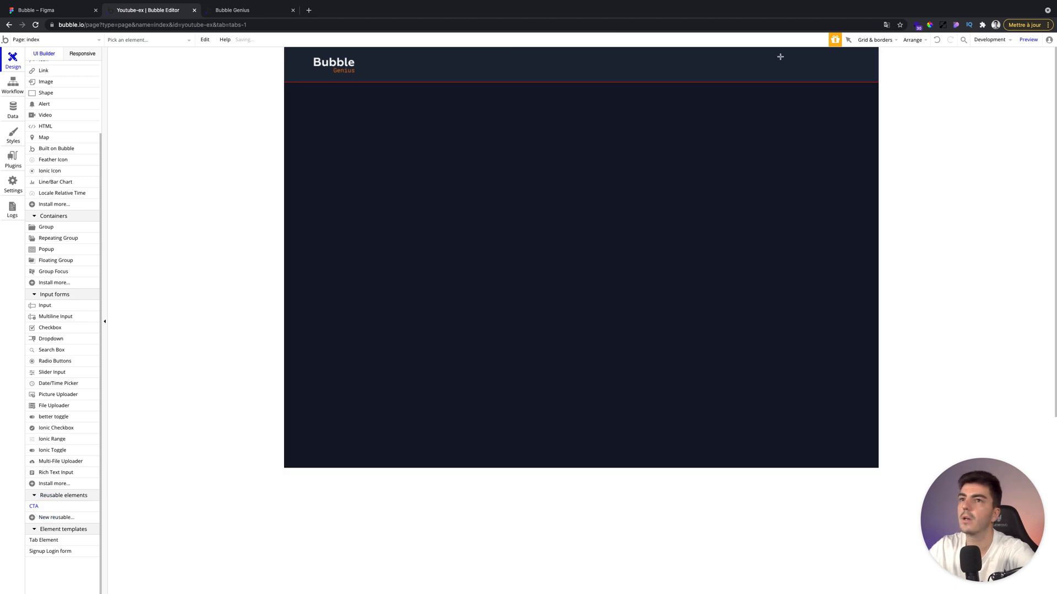
pyautogui.click(731, 58)
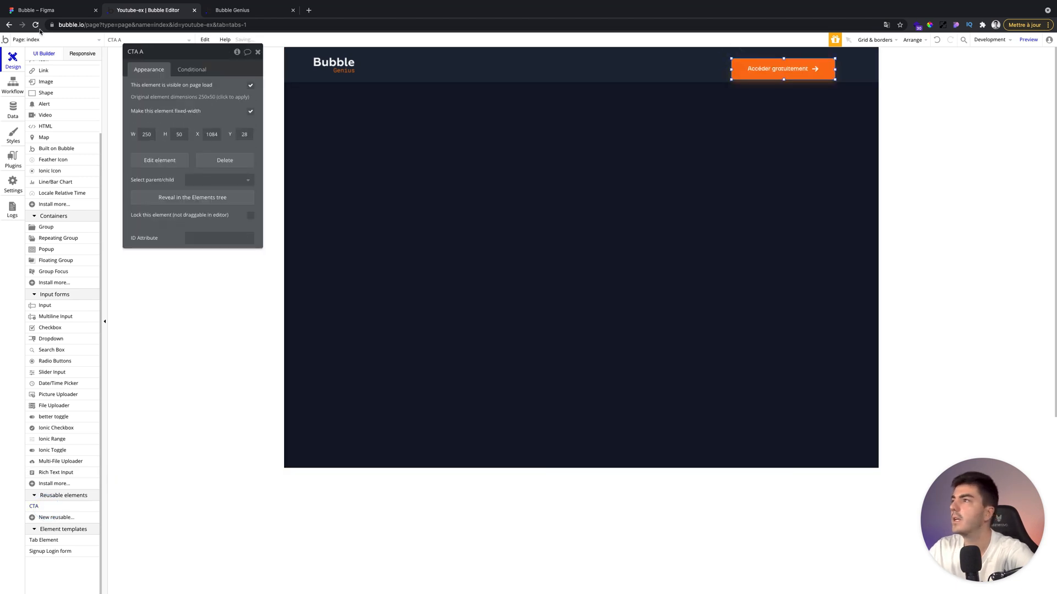
# Open the CTA reusable element and narrow its button to 226 px wide.
pyautogui.click(45, 40)
pyautogui.click(47, 109)
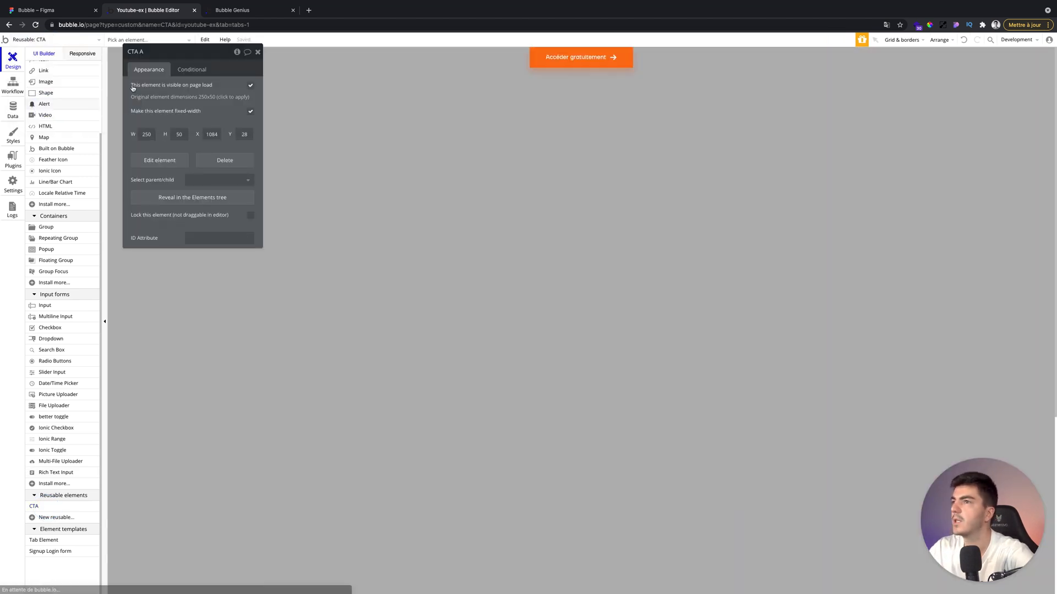
pyautogui.click(529, 58)
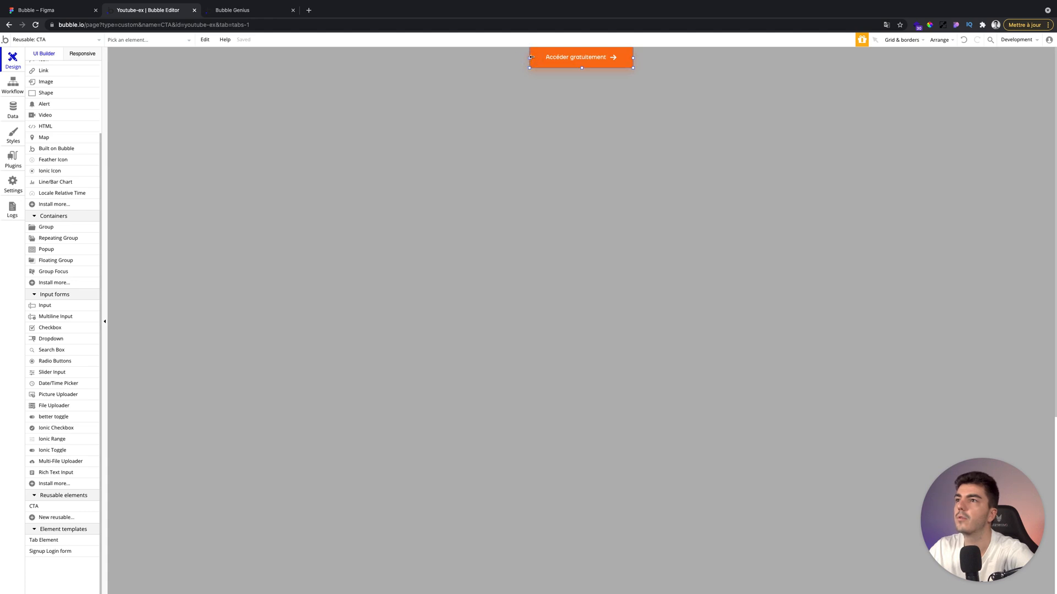
pyautogui.moveTo(530, 57); pyautogui.dragTo(545, 56)
pyautogui.doubleClick(604, 59)
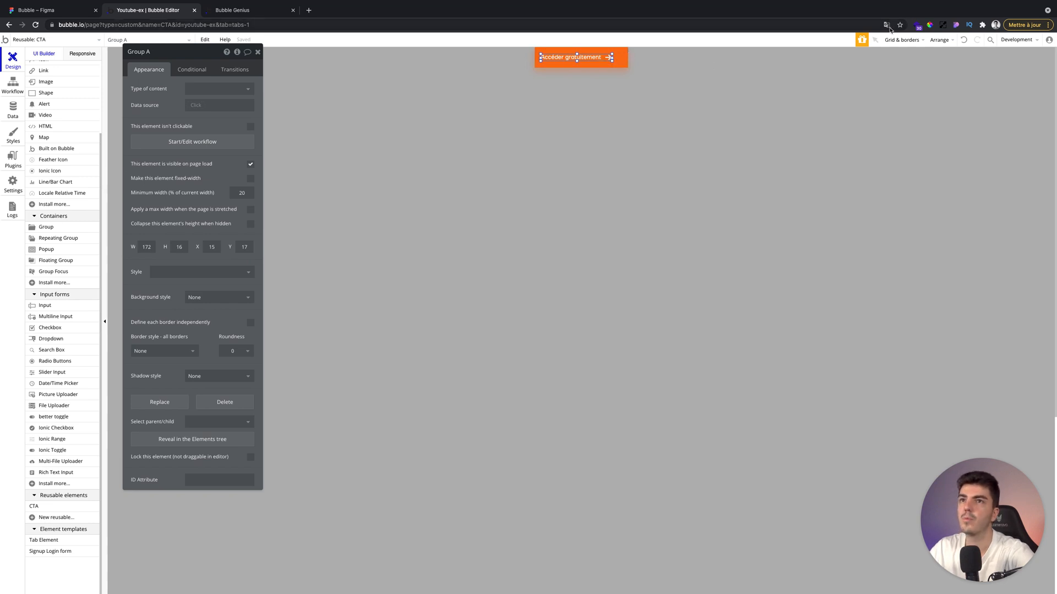
pyautogui.click(937, 42)
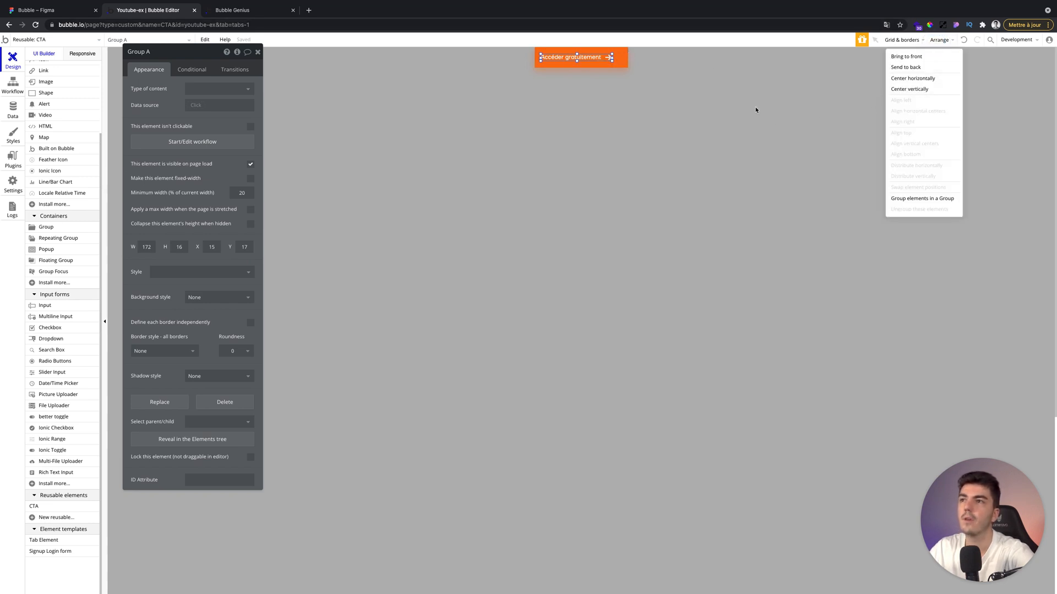
pyautogui.click(671, 100)
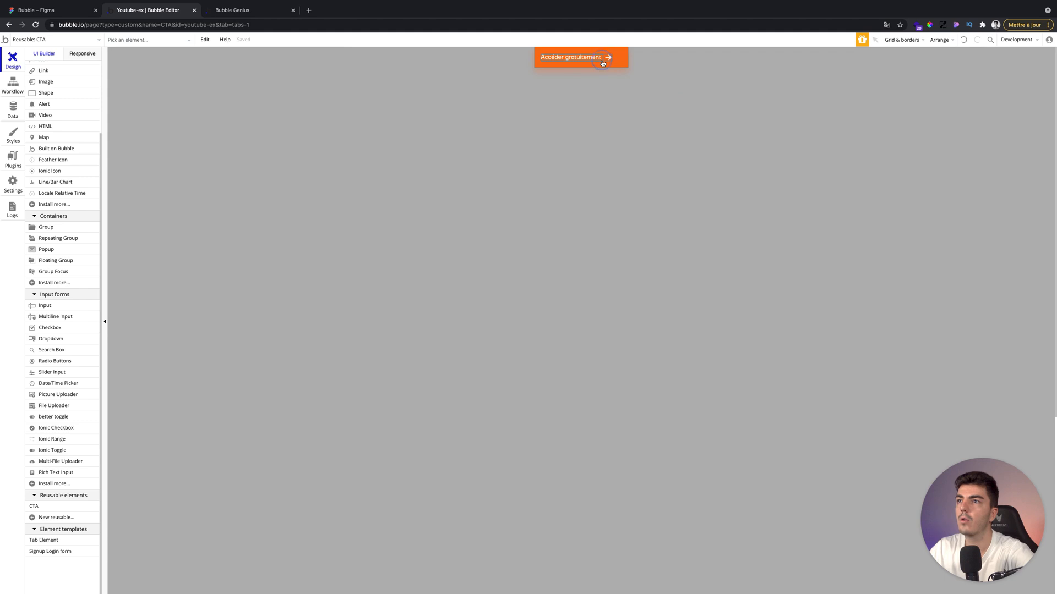
pyautogui.doubleClick(602, 62)
pyautogui.click(605, 61)
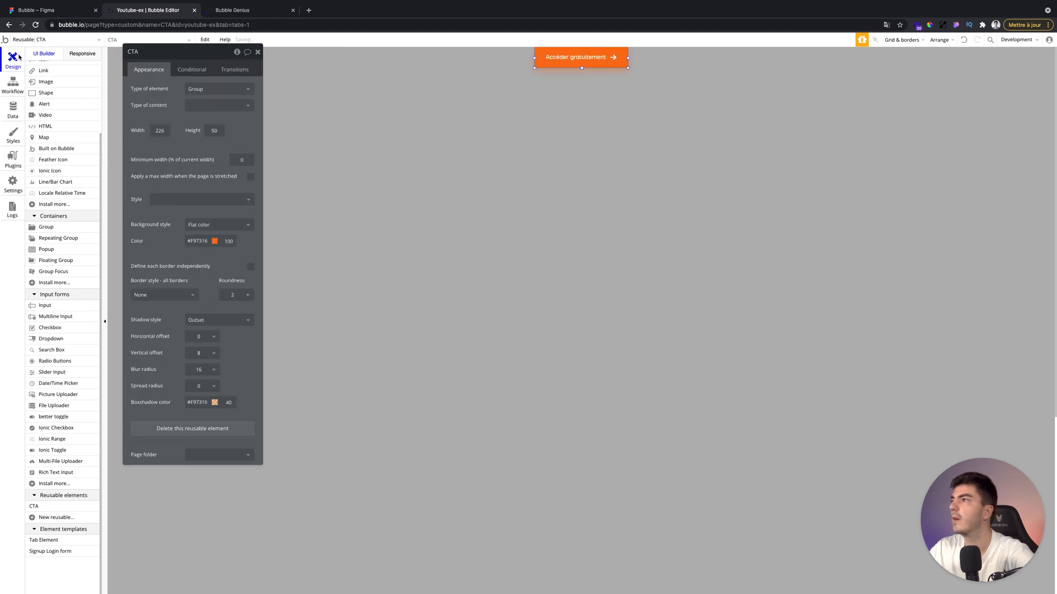
# Replace the CTA instance on the index page with a new one at the header's right end.
pyautogui.click(29, 41)
pyautogui.click(30, 66)
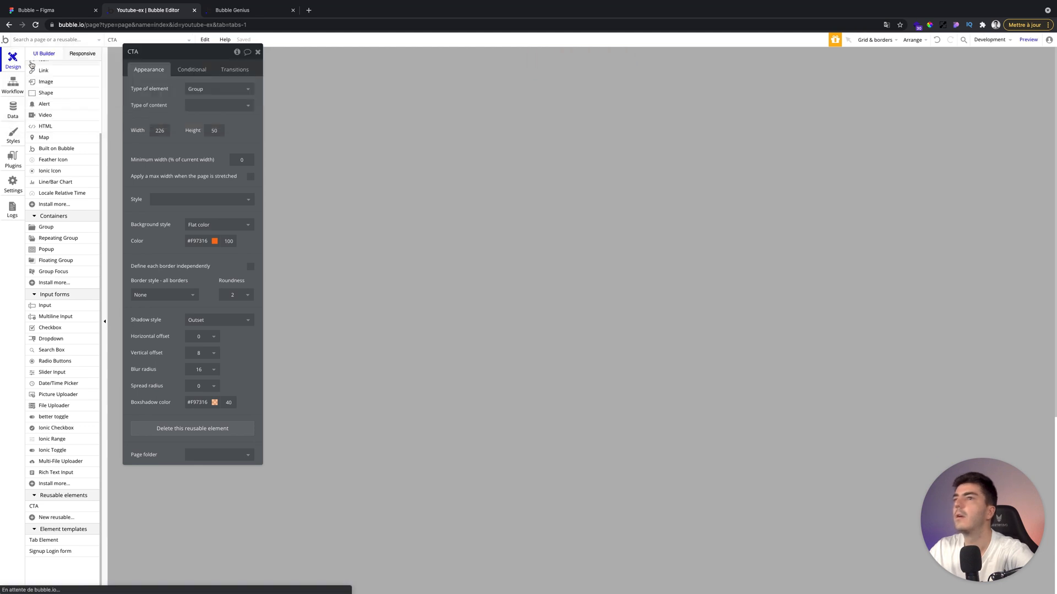
pyautogui.click(796, 77)
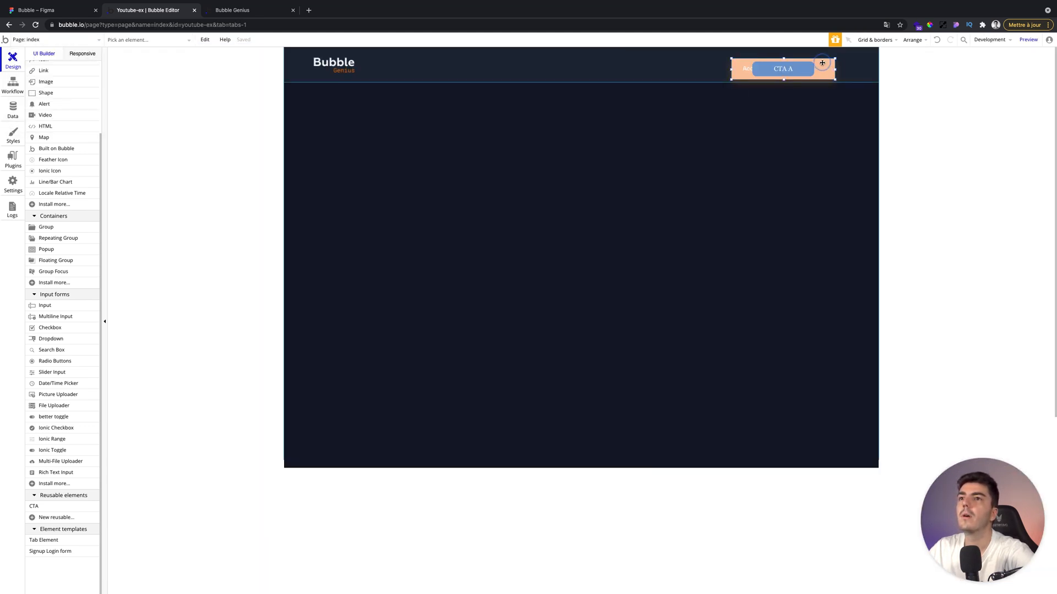
pyautogui.press('Delete')
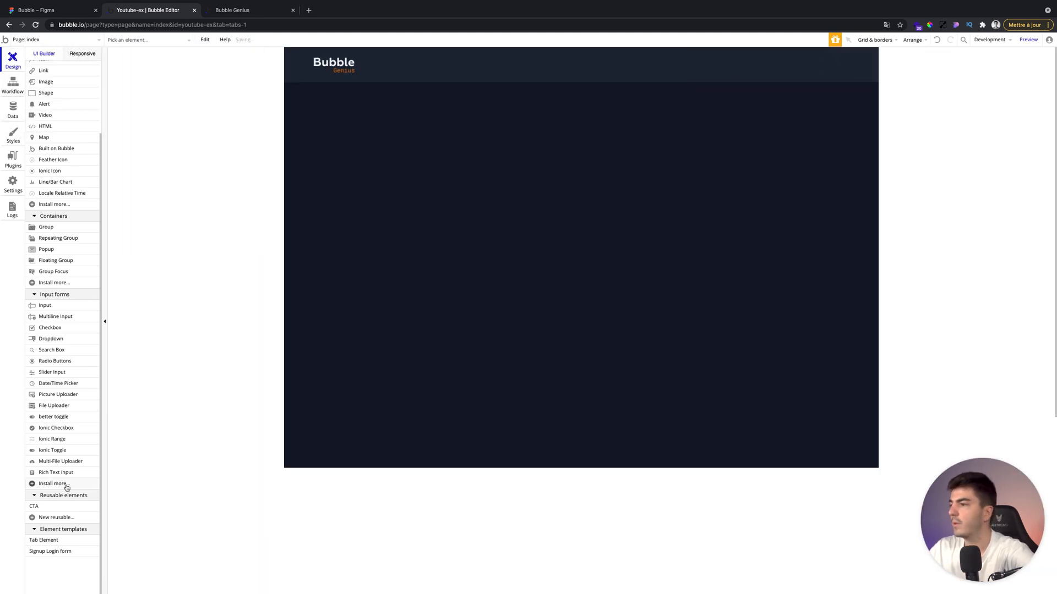
pyautogui.click(33, 506)
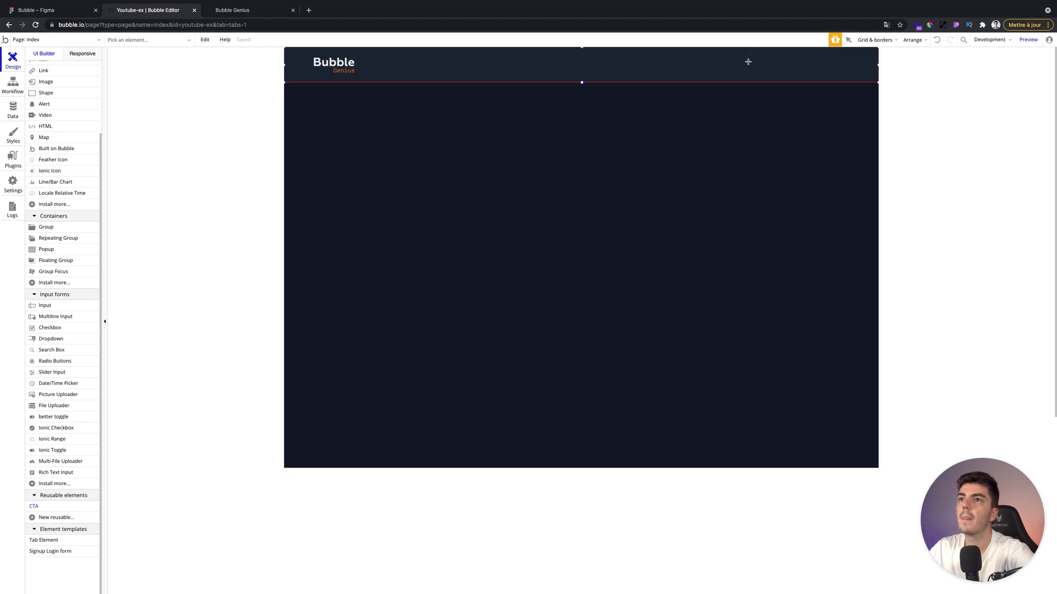
pyautogui.click(748, 61)
pyautogui.moveTo(796, 69); pyautogui.dragTo(804, 66)
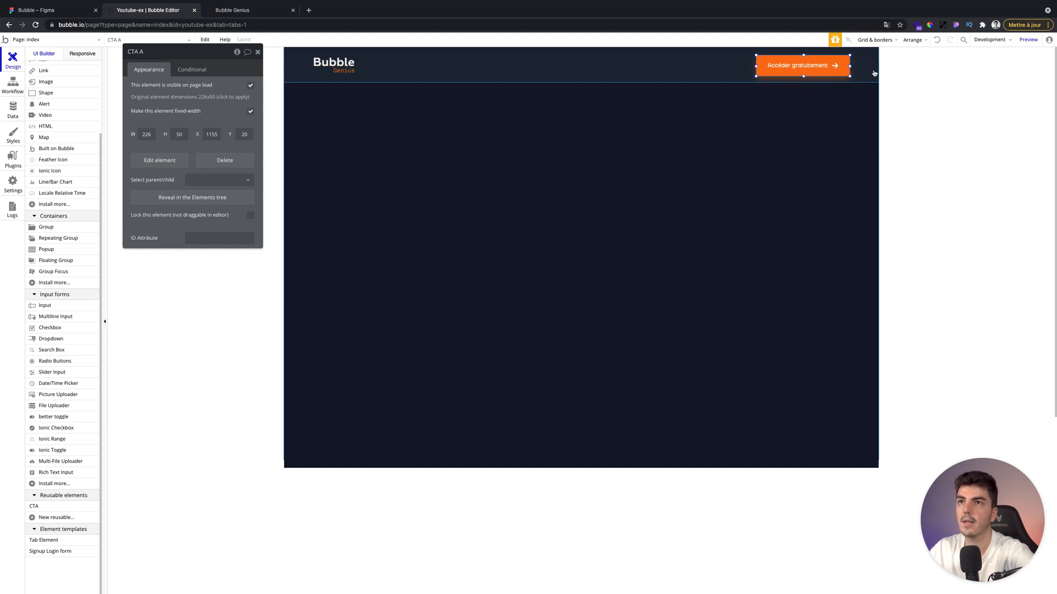
# Center the new CTA vertically in the header and close its property editor.
pyautogui.click(911, 39)
pyautogui.click(903, 88)
pyautogui.click(820, 123)
pyautogui.click(258, 53)
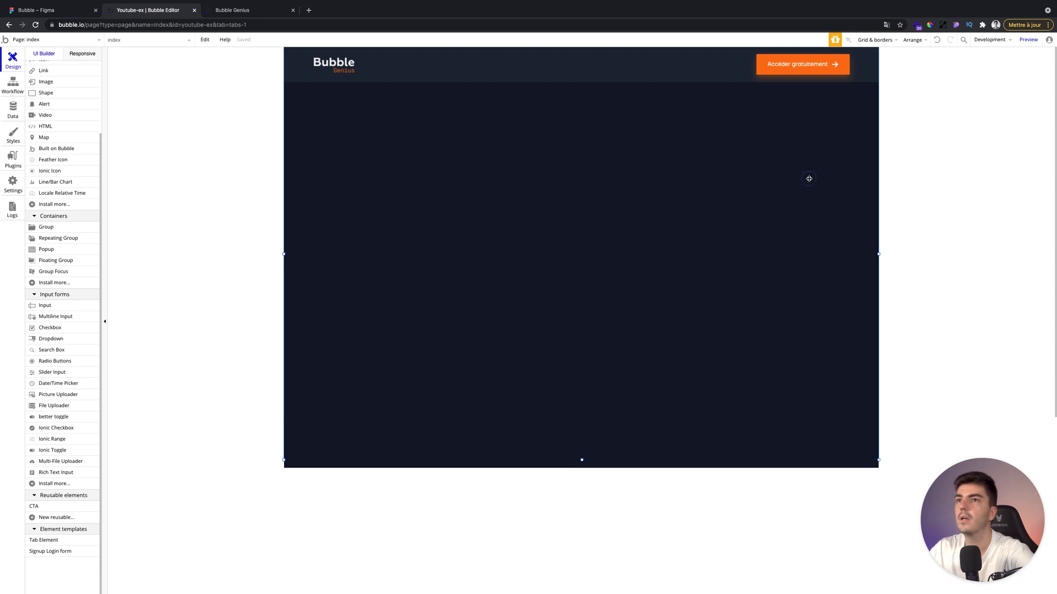
# Check the updated page in the preview tab and return to the editor.
pyautogui.click(214, 8)
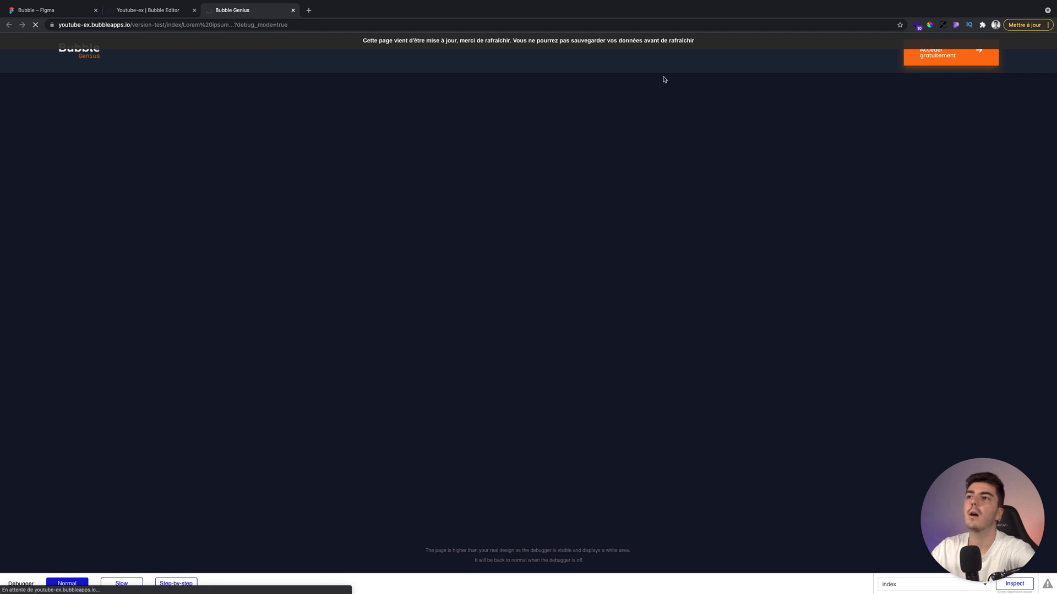
pyautogui.hotkey('ctrl', 'shift', 'Tab')
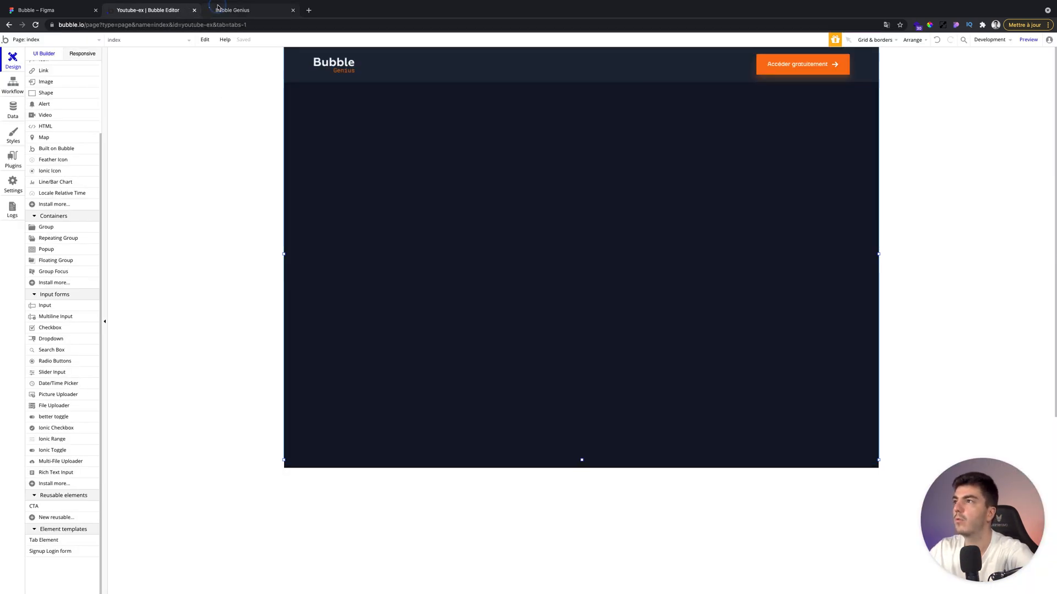
pyautogui.hotkey('ctrl', 'Tab')
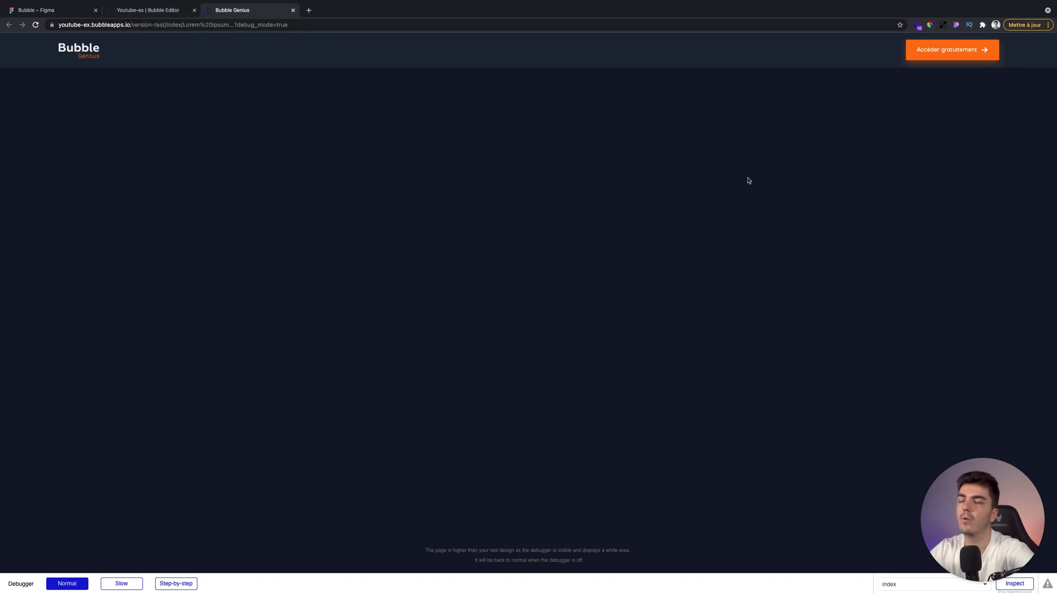
pyautogui.click(171, 7)
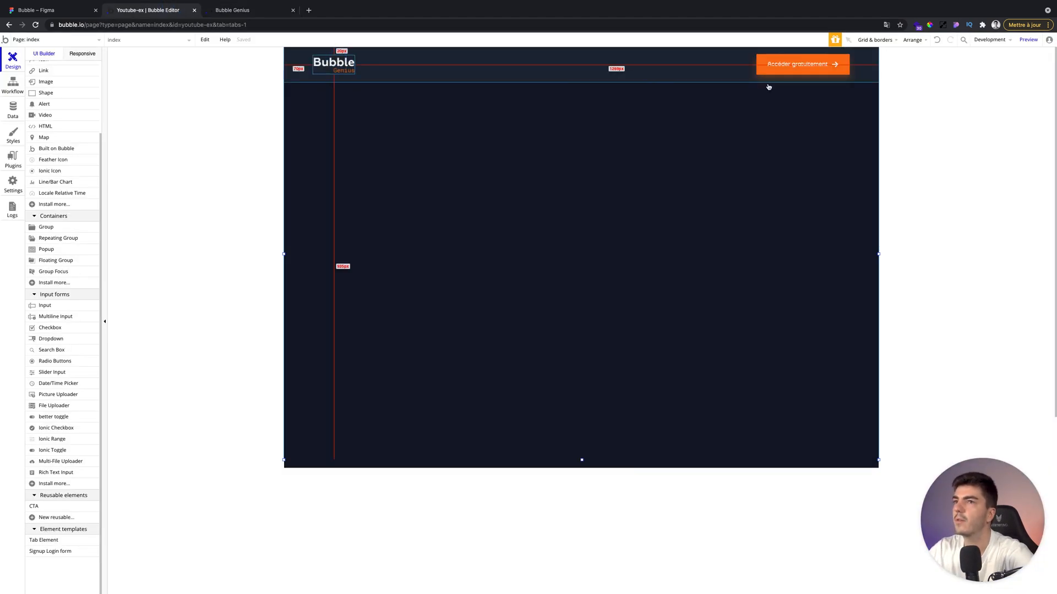
# Group the Bubble logo and CTA button together and apply a max width when the page is stretched.
pyautogui.keyDown('shift'); pyautogui.click(761, 67); pyautogui.keyUp('shift')
pyautogui.rightClick(760, 68)
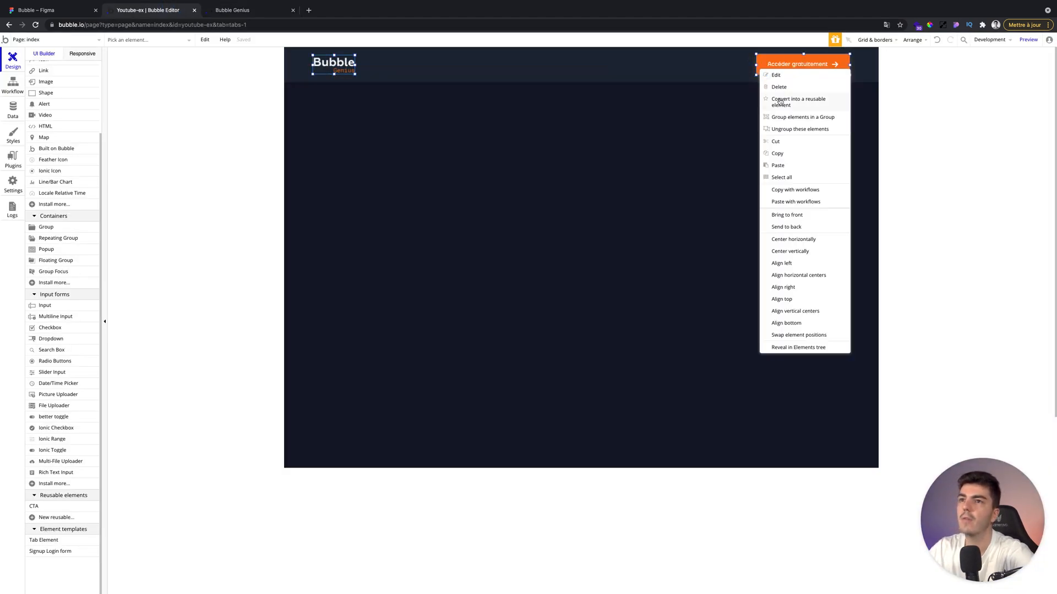
pyautogui.click(785, 116)
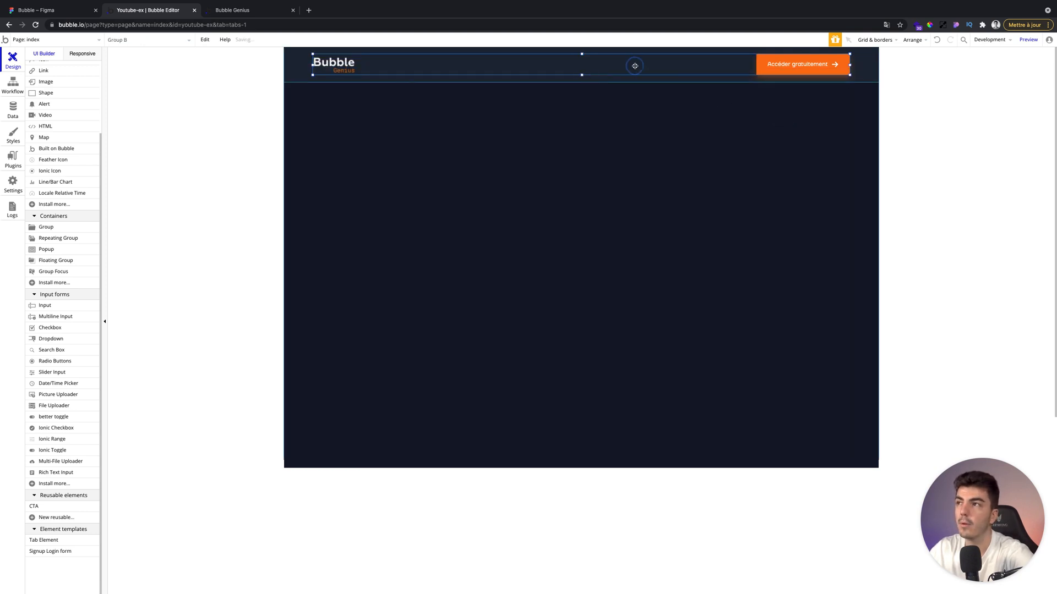
pyautogui.doubleClick(634, 66)
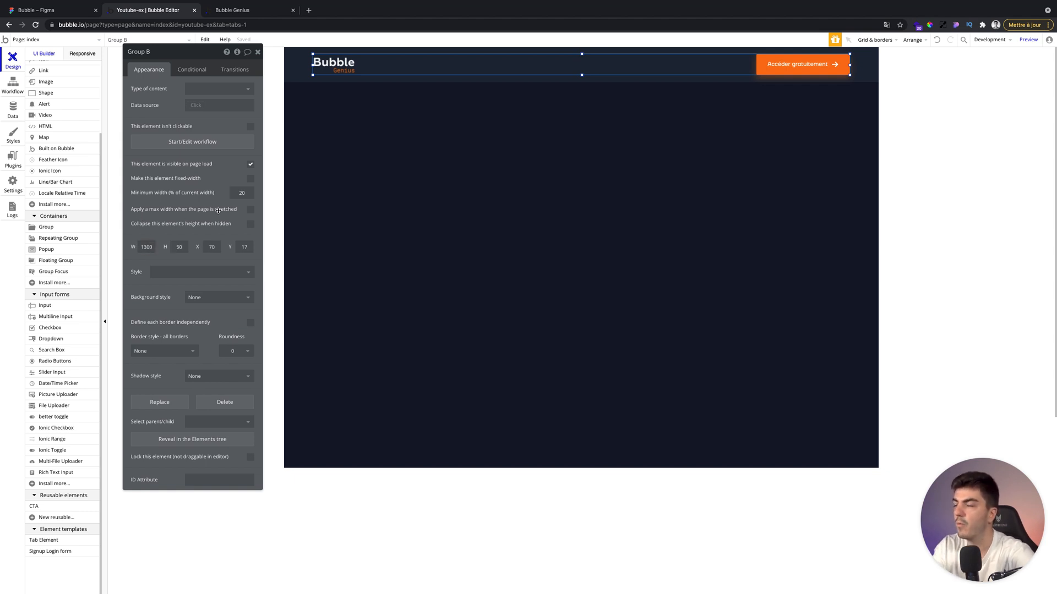
pyautogui.click(251, 211)
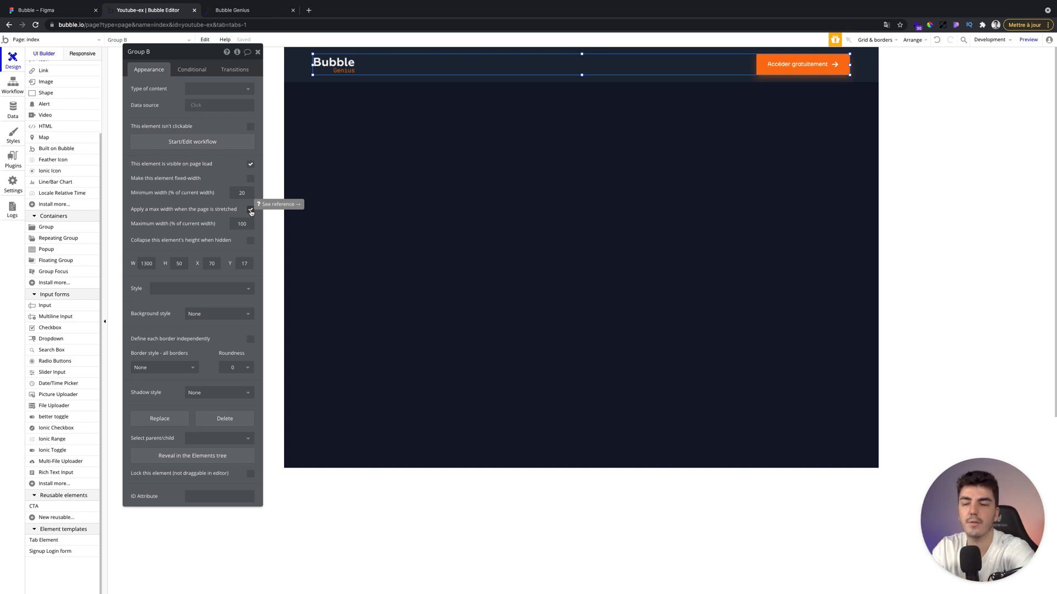
# Check the header in the preview tab, then return to the editor and close the group's property editor.
pyautogui.click(231, 10)
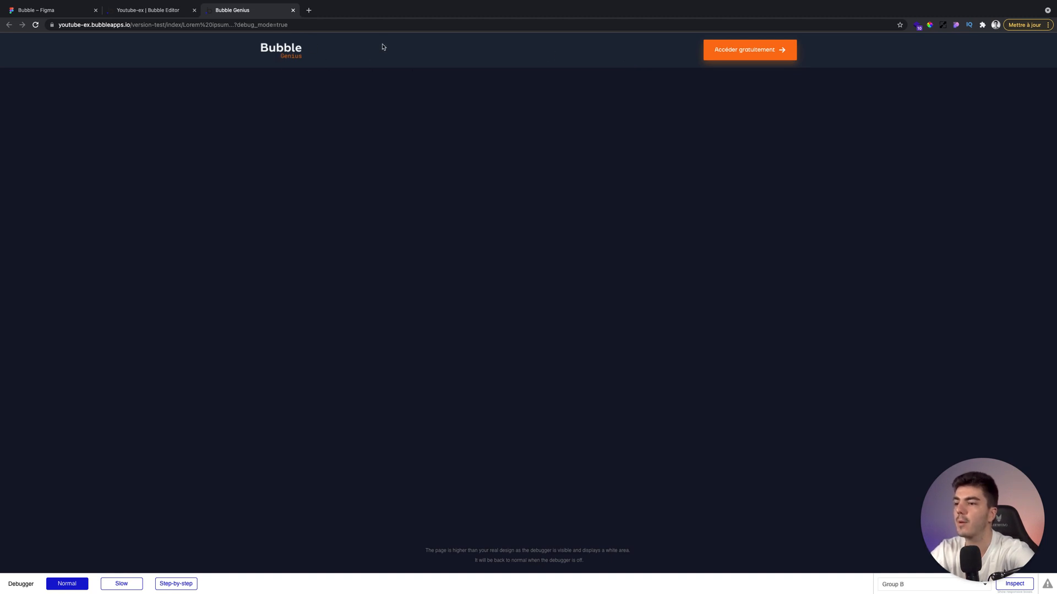
pyautogui.click(167, 15)
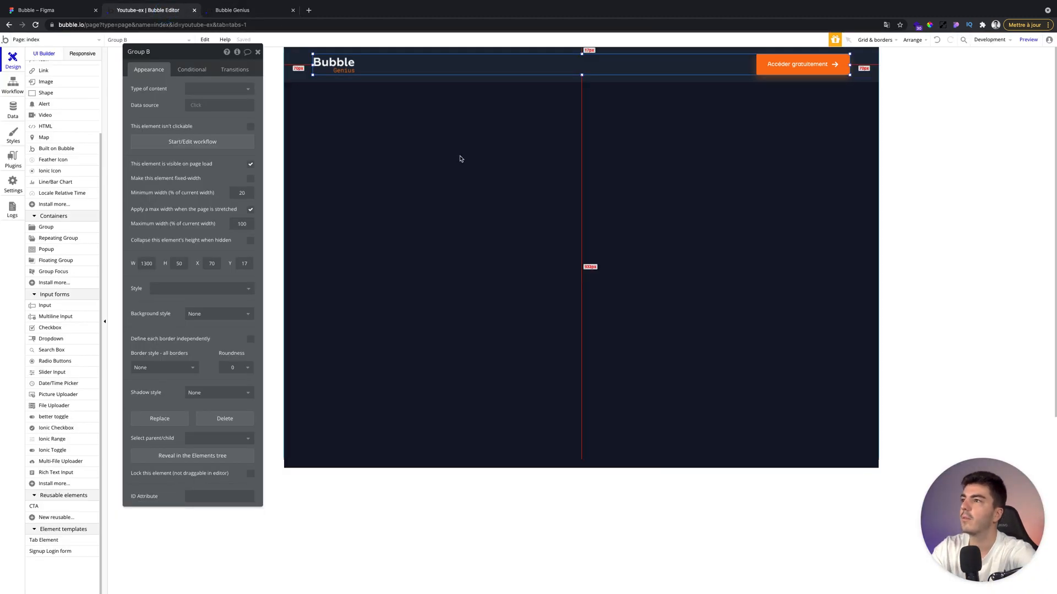
pyautogui.click(257, 51)
pyautogui.click(306, 70)
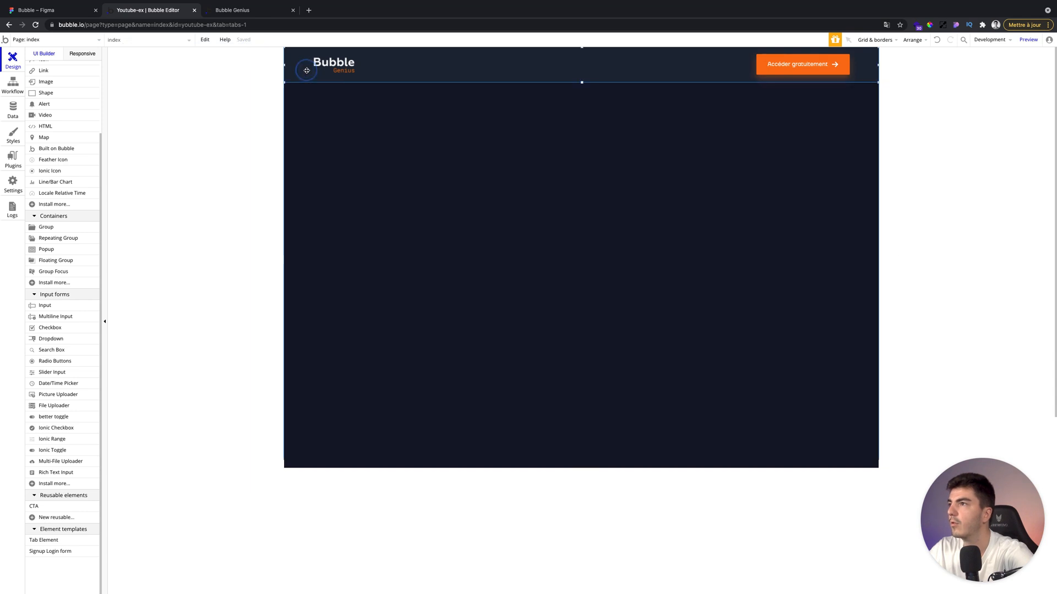
# Rename the full-width header group as "Header".
pyautogui.doubleClick(306, 70)
pyautogui.scroll(3, 80, 108)
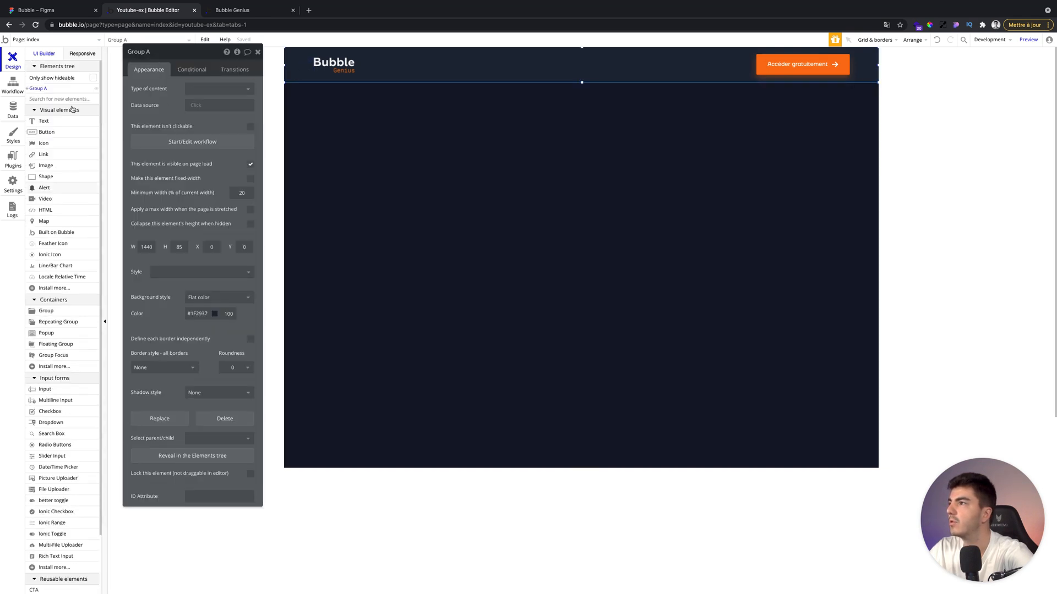
pyautogui.click(169, 55)
pyautogui.hotkey('ctrl', 'a')
pyautogui.write('Header')
pyautogui.press('Return')
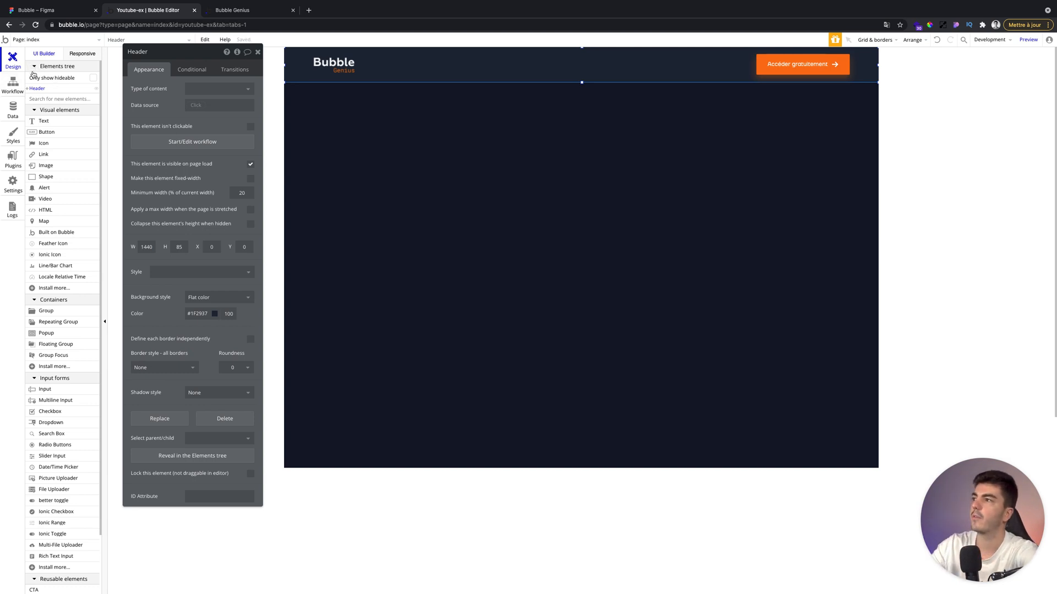
# Rename the inner group holding the logo and button as "Wrapper Header".
pyautogui.click(27, 90)
pyautogui.click(40, 98)
pyautogui.click(147, 51)
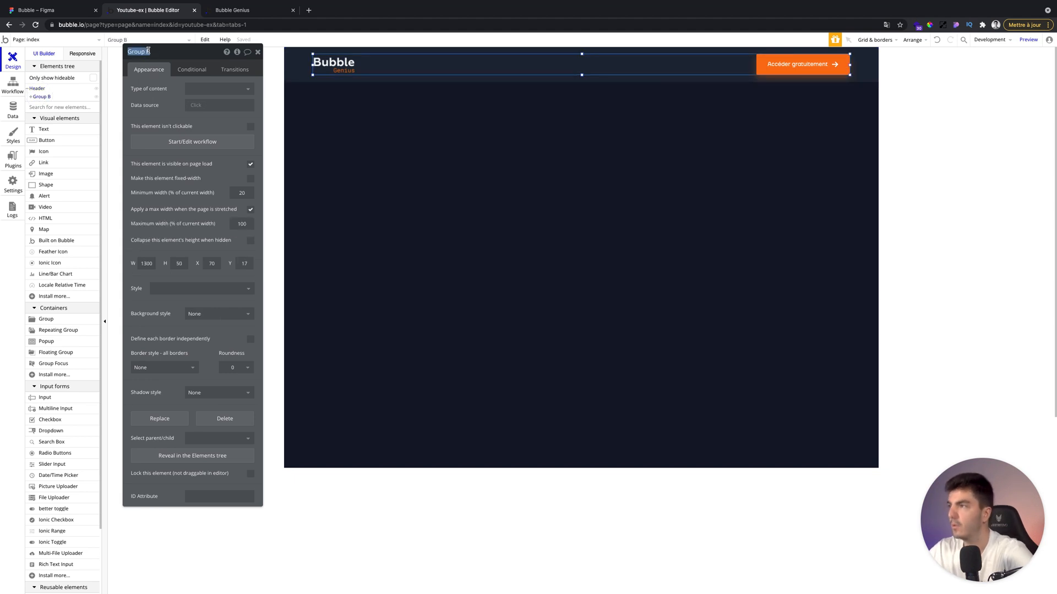
pyautogui.write('Wrapper Header')
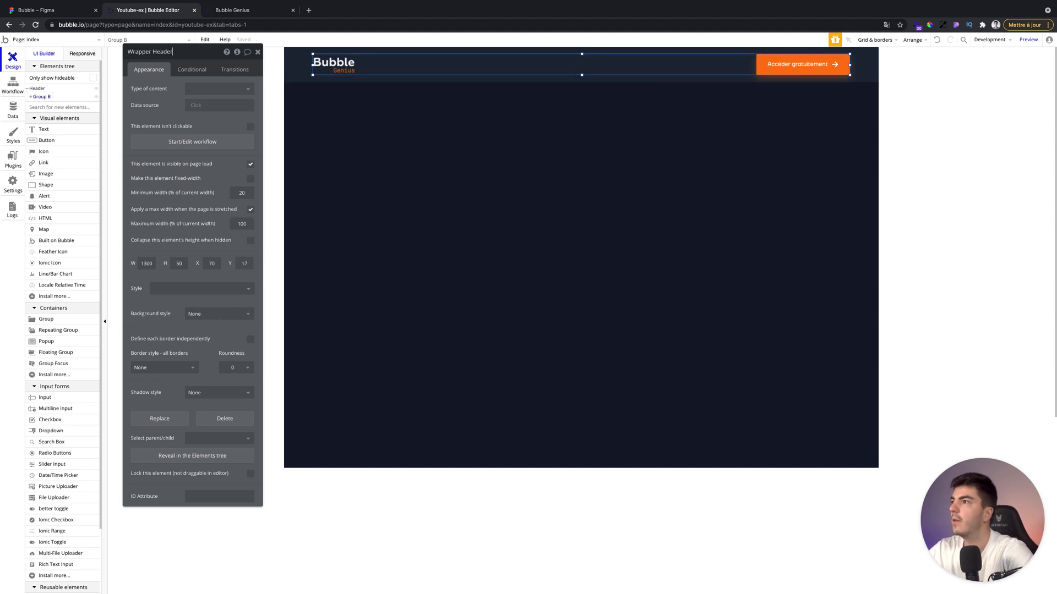
pyautogui.press('Return')
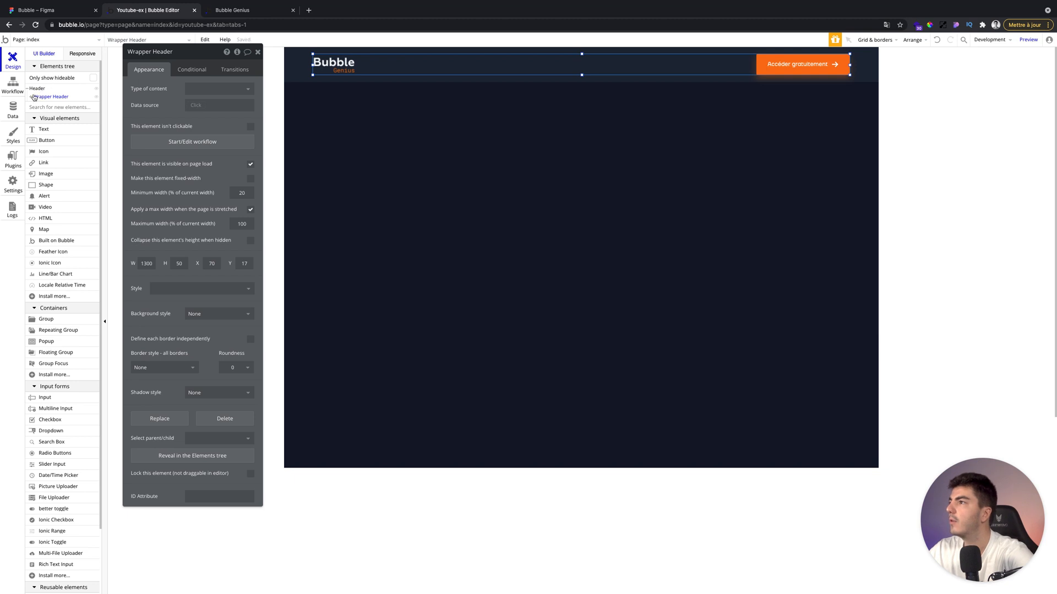
# Rename the button element as "CTA" and the image as "Logo" in the elements tree, then close the editor.
pyautogui.click(31, 97)
pyautogui.click(42, 105)
pyautogui.click(174, 53)
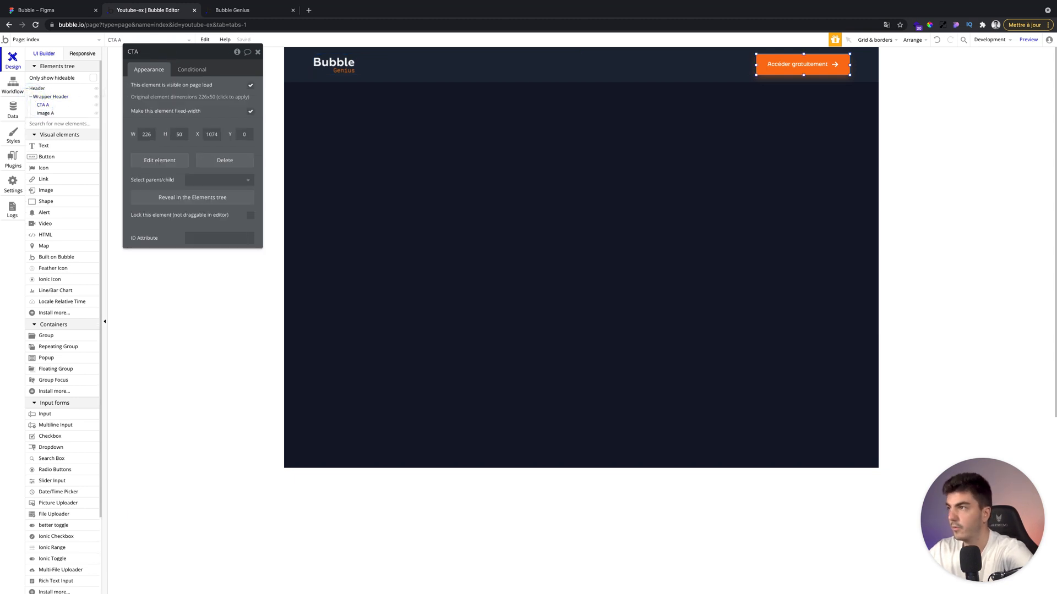
pyautogui.click(41, 113)
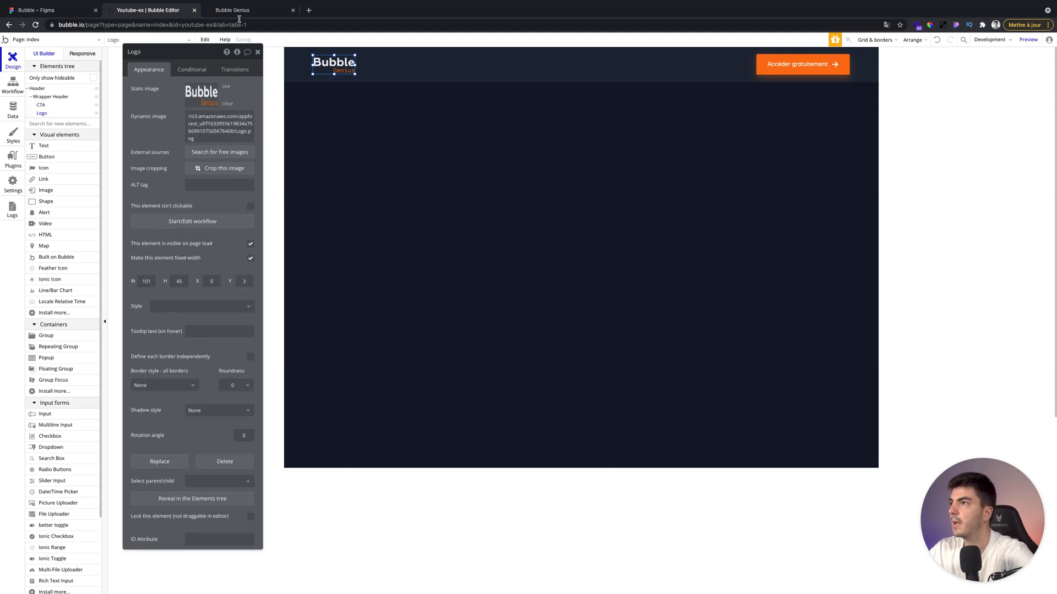
pyautogui.click(257, 52)
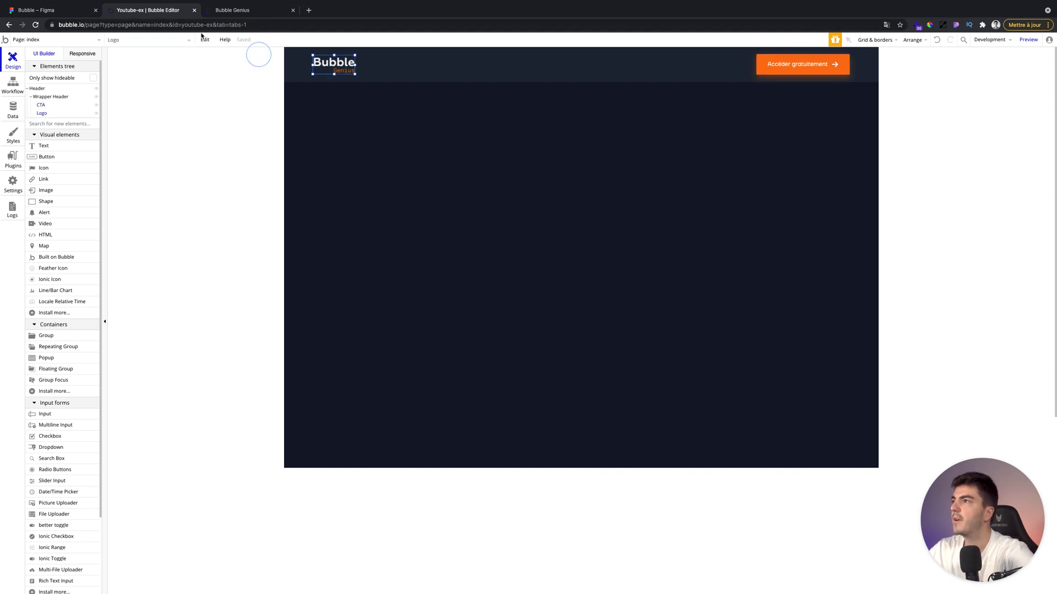
# Compare with the Figma design, then draw a large group below the header for the hero section.
pyautogui.click(83, 12)
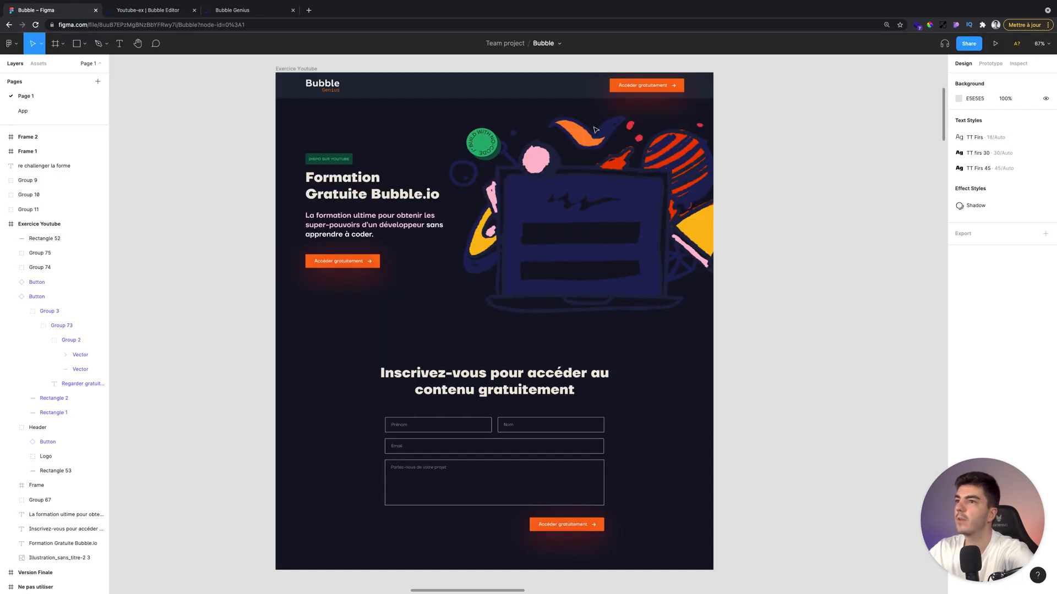
pyautogui.click(157, 7)
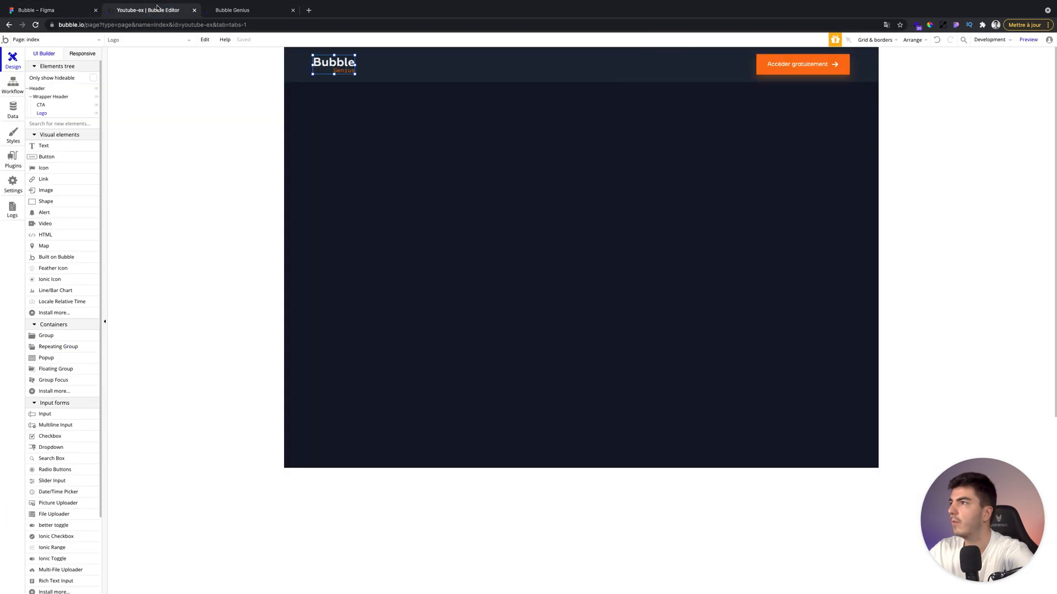
pyautogui.click(73, 325)
pyautogui.click(55, 326)
pyautogui.click(42, 339)
pyautogui.moveTo(301, 104)
pyautogui.mouseDown()
pyautogui.moveTo(760, 268)
pyautogui.moveTo(859, 386)
pyautogui.mouseUp()
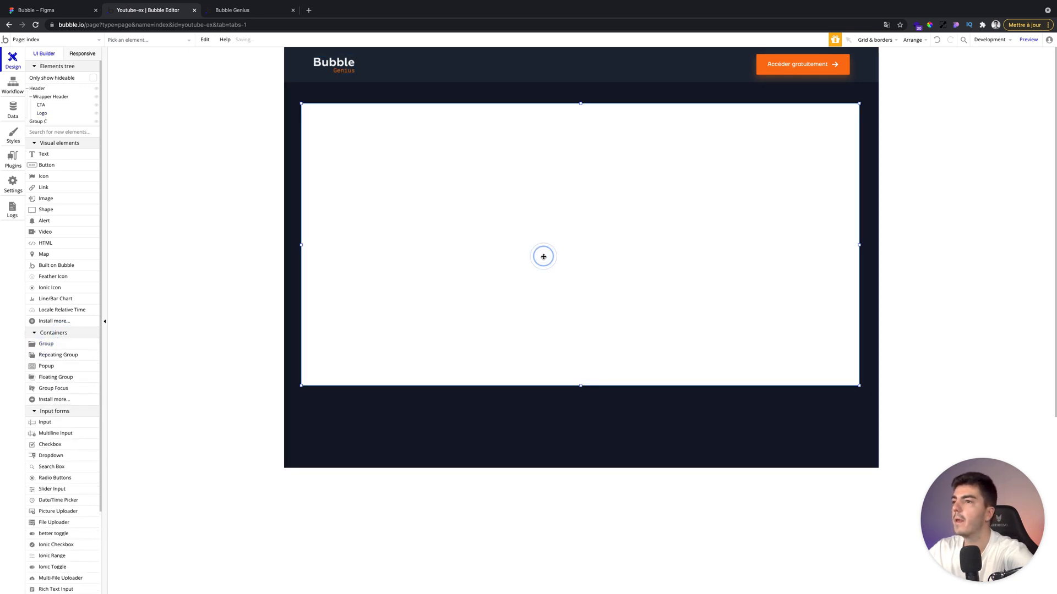
# Set the hero group's width to 1300 and reposition it under the header.
pyautogui.doubleClick(147, 247)
pyautogui.write('1300')
pyautogui.moveTo(610, 180); pyautogui.dragTo(627, 170)
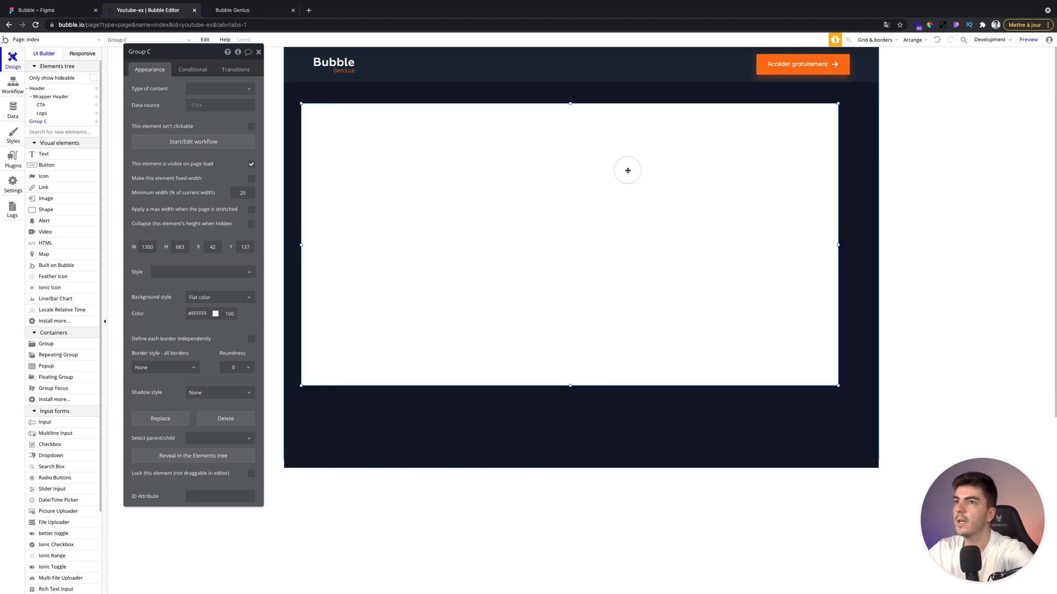
# Apply a max width when the page is stretched to the hero group, set its background style to None, and close its editor.
pyautogui.click(251, 210)
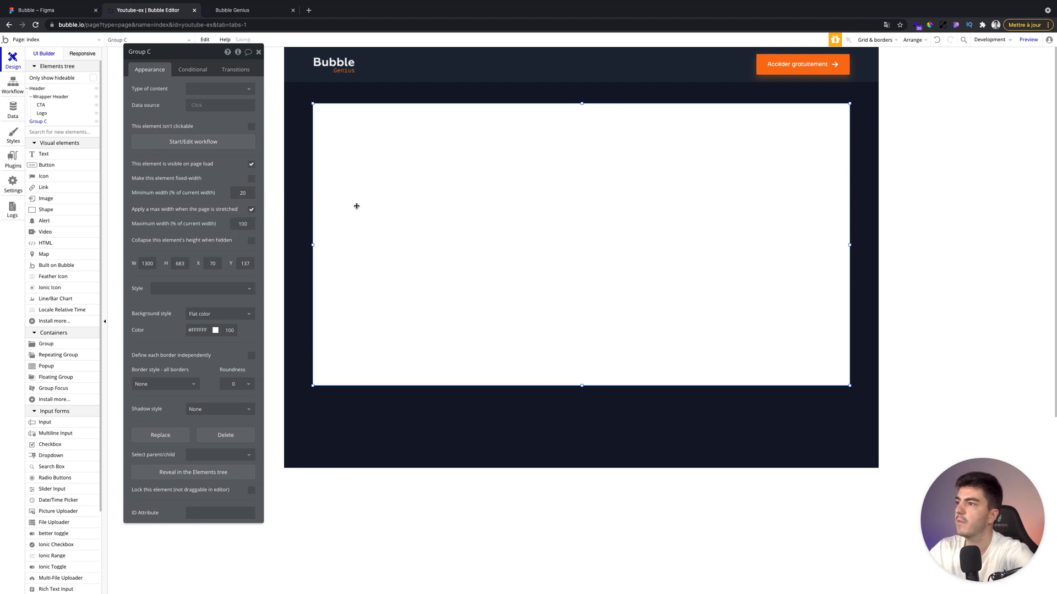
pyautogui.click(208, 315)
pyautogui.click(207, 328)
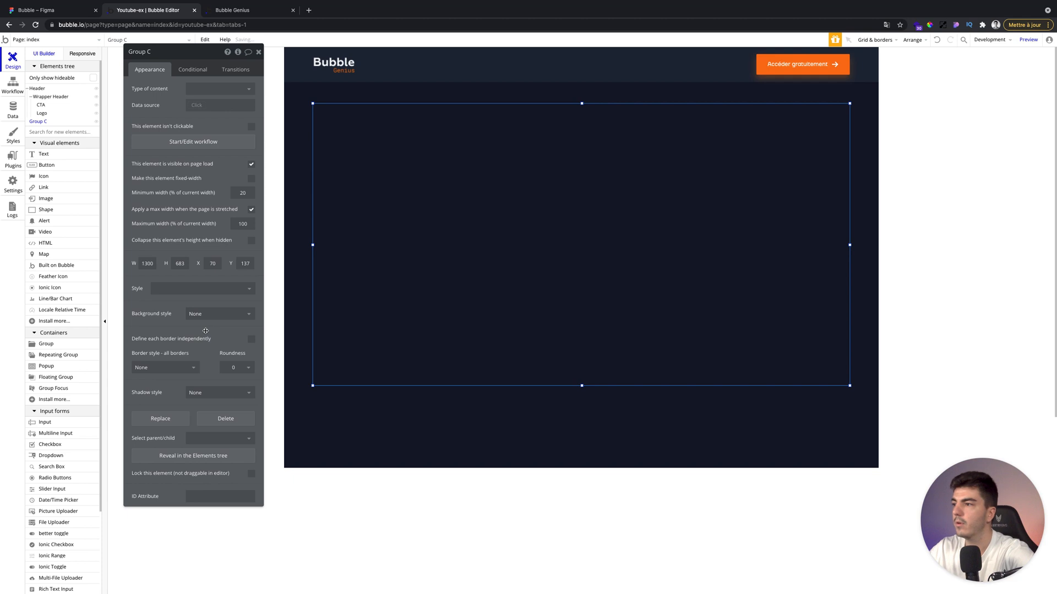
pyautogui.click(258, 52)
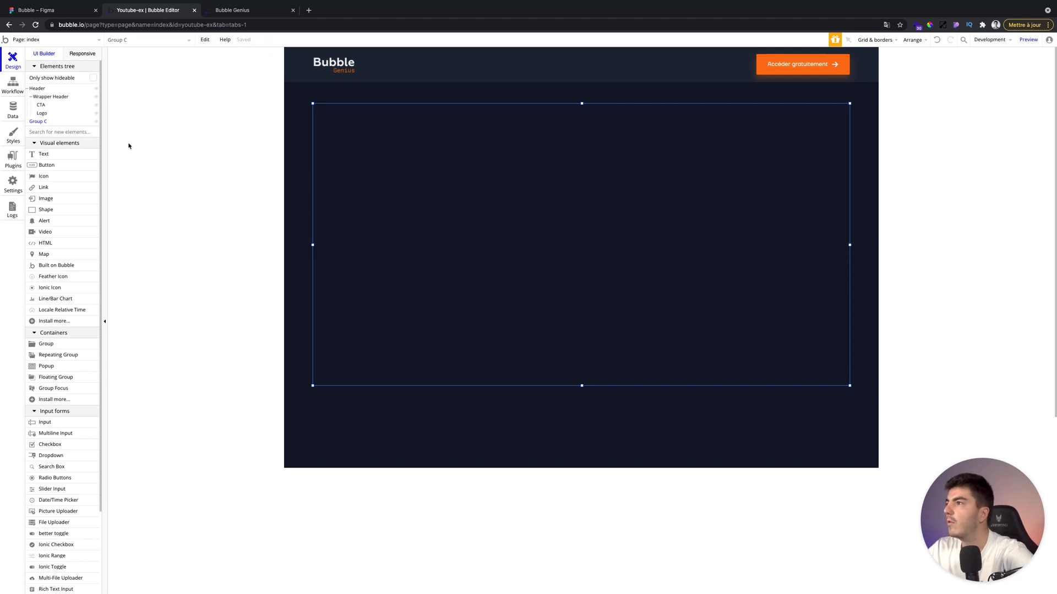
# Draw a square group about 496 by 495 px inside the hero group, aligned to its left edge.
pyautogui.click(46, 344)
pyautogui.moveTo(338, 132); pyautogui.dragTo(543, 335)
pyautogui.doubleClick(428, 246)
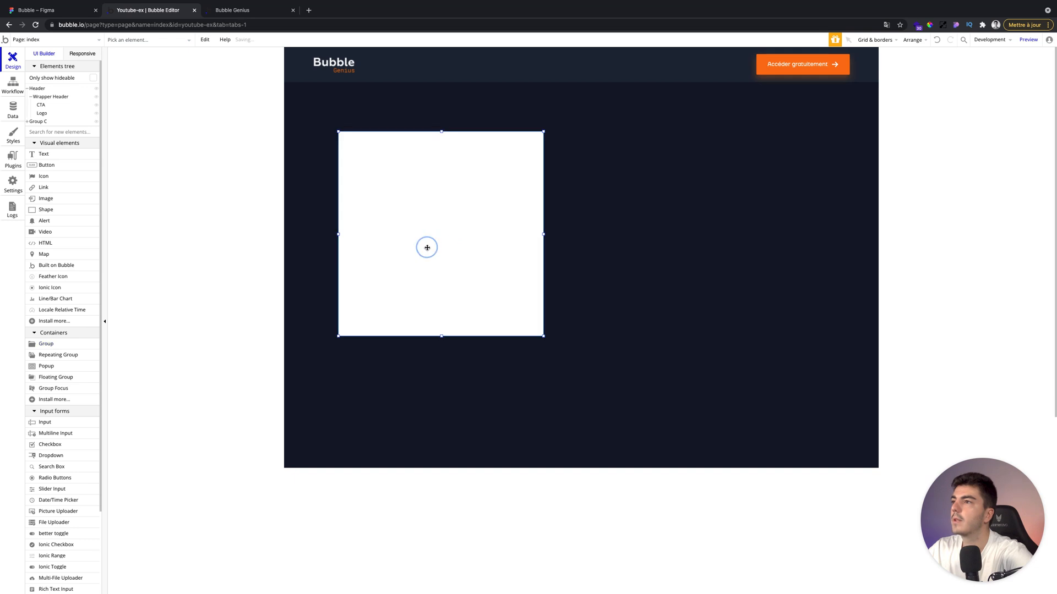
pyautogui.moveTo(427, 248); pyautogui.dragTo(437, 249)
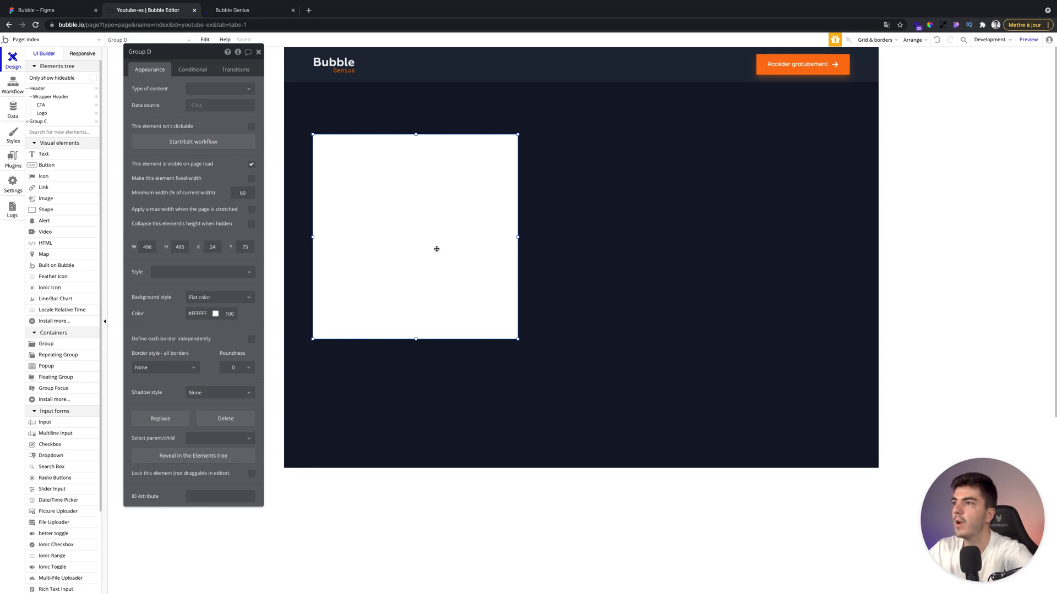
pyautogui.click(606, 231)
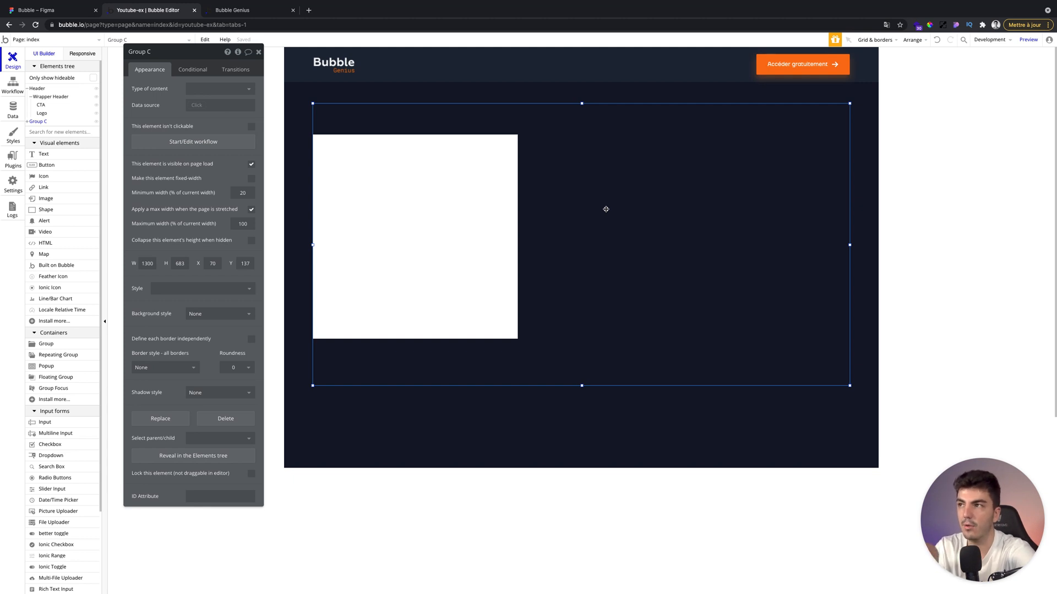
# Set the square group's background style to None and stretch it to about 517 px tall.
pyautogui.click(401, 173)
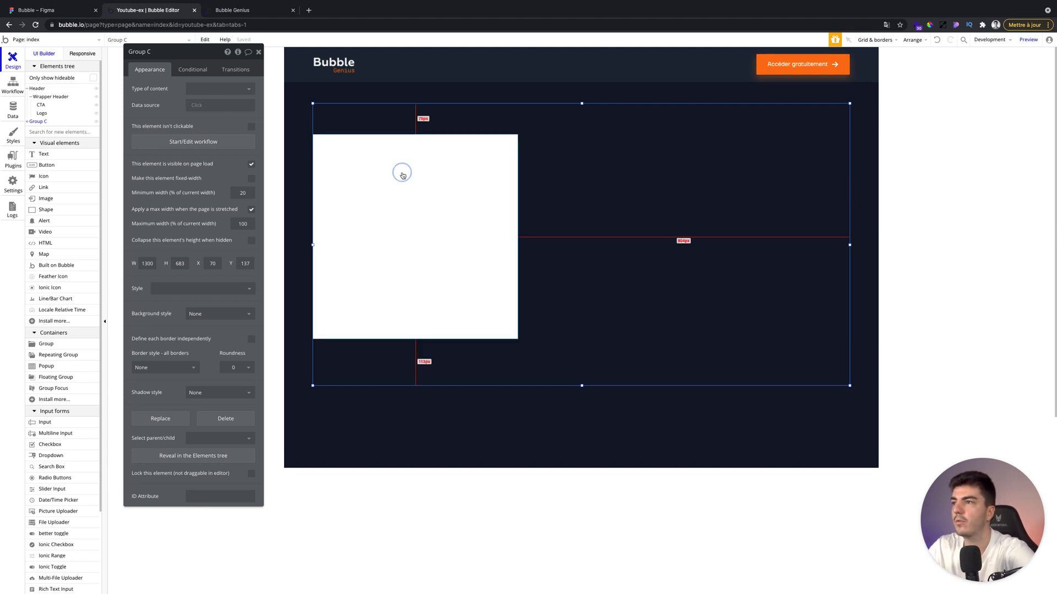
pyautogui.click(436, 123)
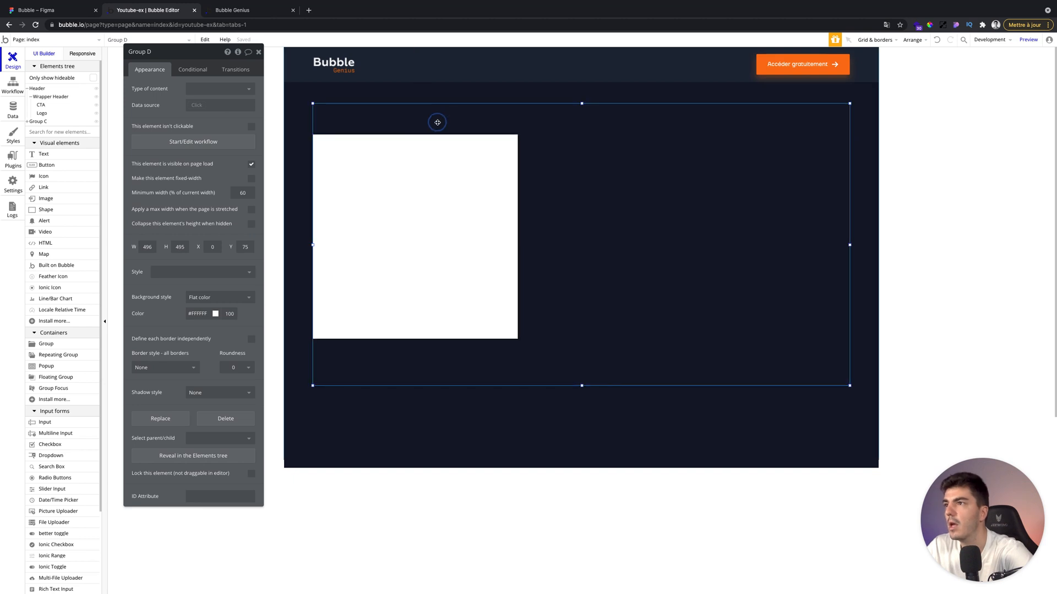
pyautogui.click(207, 300)
pyautogui.click(206, 310)
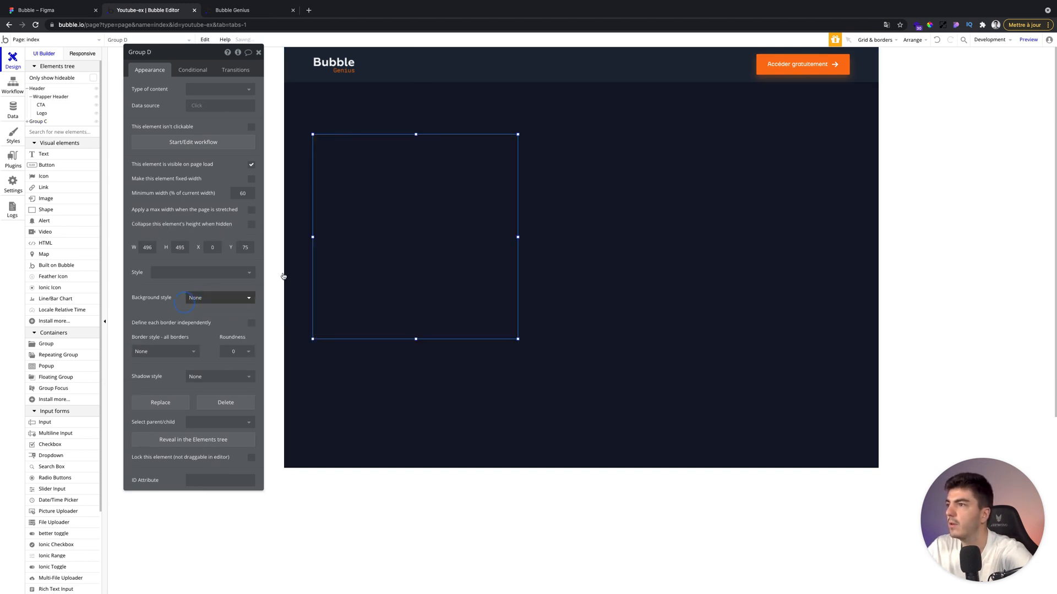
pyautogui.moveTo(416, 134); pyautogui.dragTo(415, 126)
pyautogui.moveTo(405, 208); pyautogui.dragTo(406, 218)
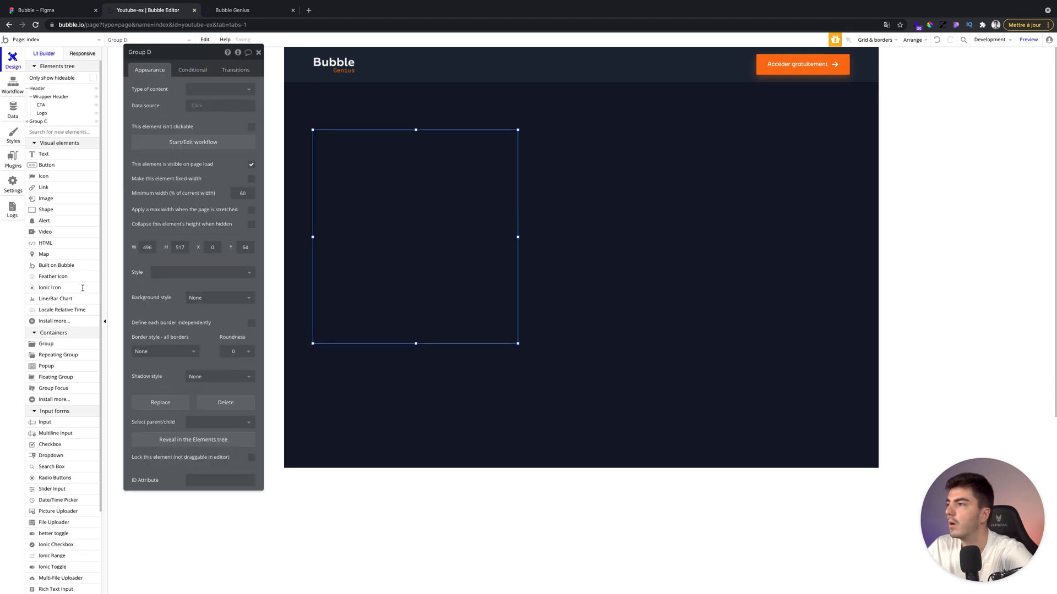
# Check the hero section in the Figma design, return to the editor and close the group's editor.
pyautogui.click(39, 5)
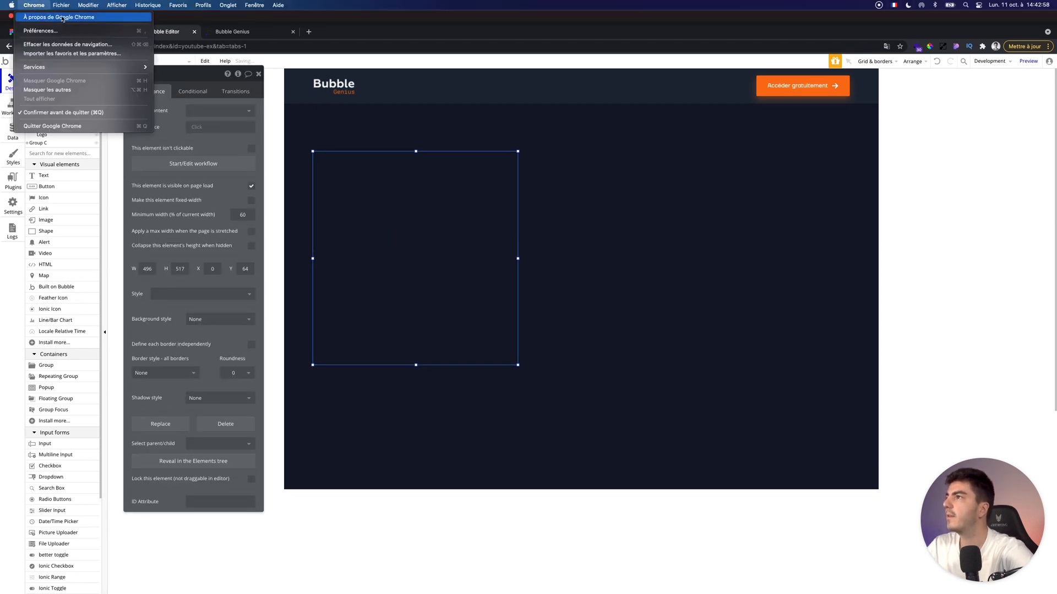
pyautogui.click(40, 31)
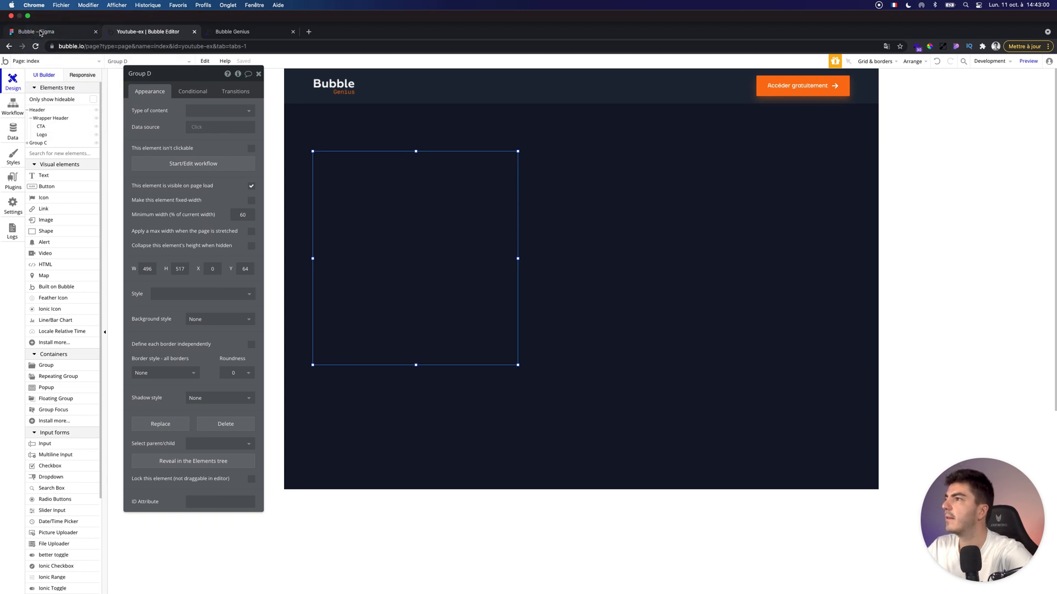
pyautogui.click(82, 31)
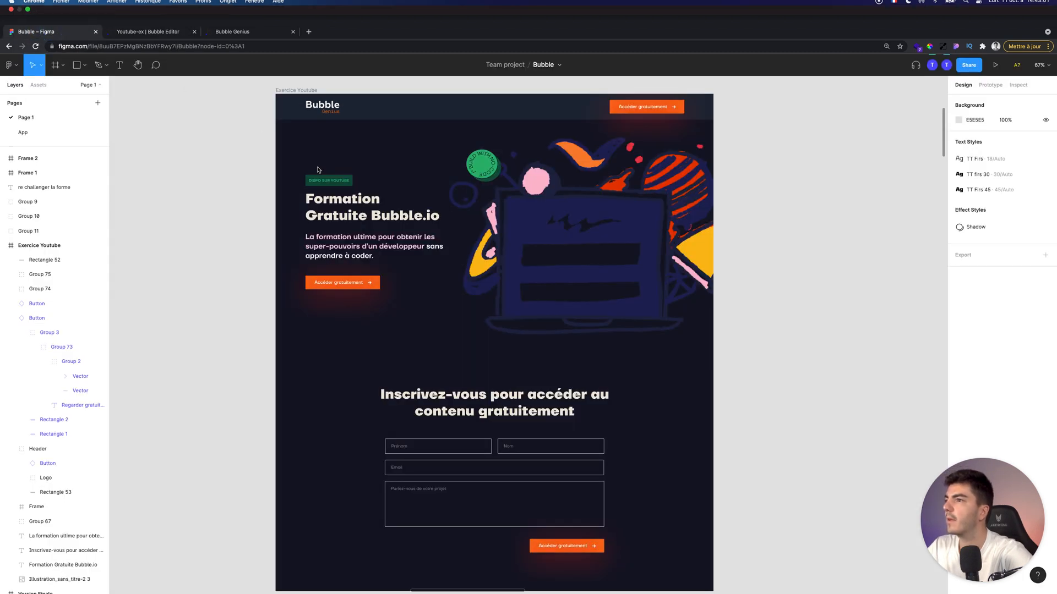
pyautogui.click(148, 11)
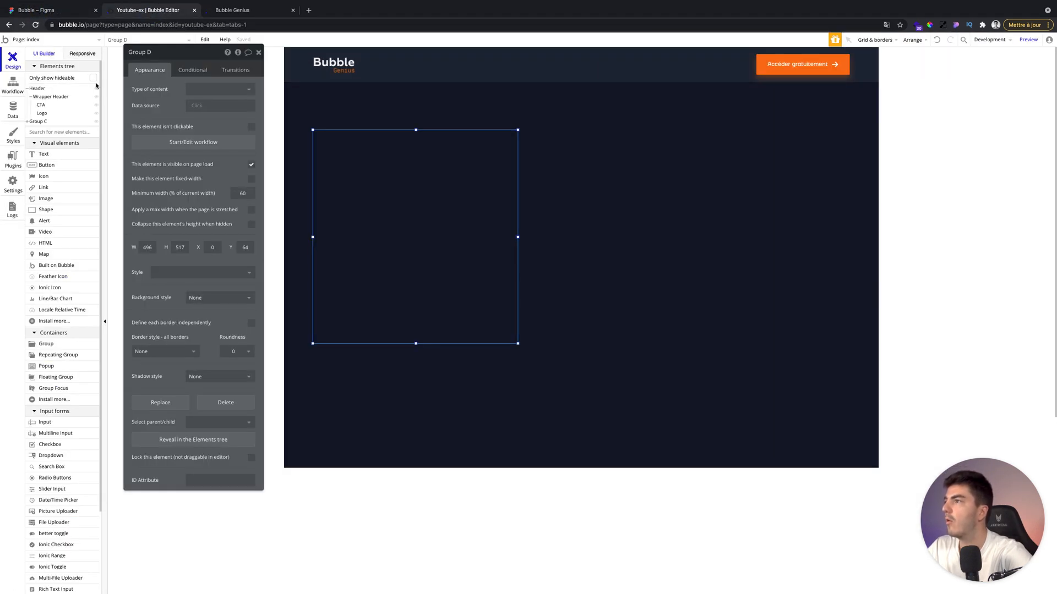
pyautogui.click(259, 51)
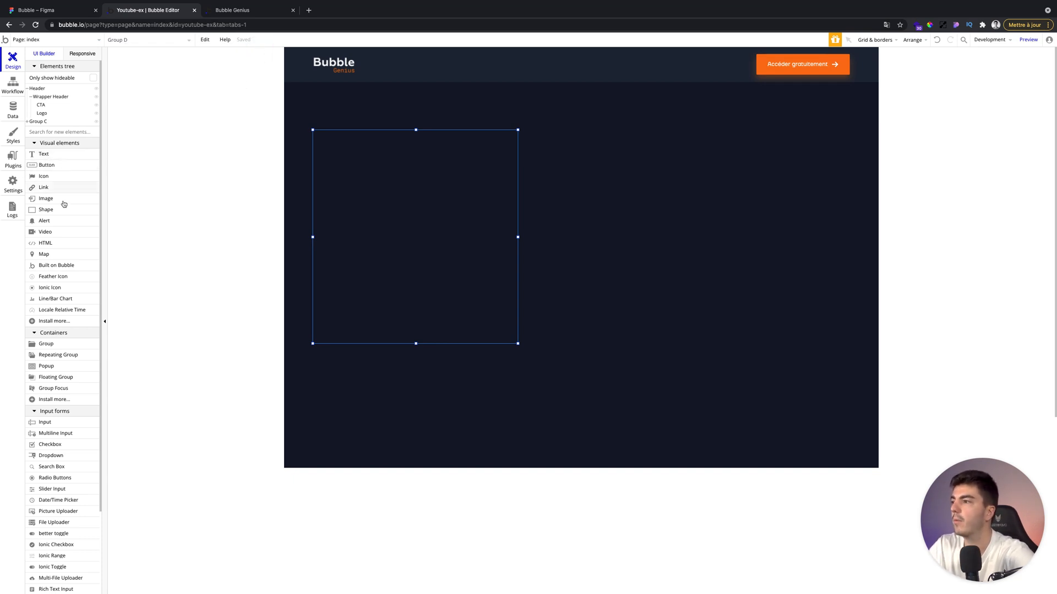
# Draw a small badge group about 190 by 47 px near the top of the square group.
pyautogui.click(52, 345)
pyautogui.moveTo(325, 139); pyautogui.dragTo(404, 159)
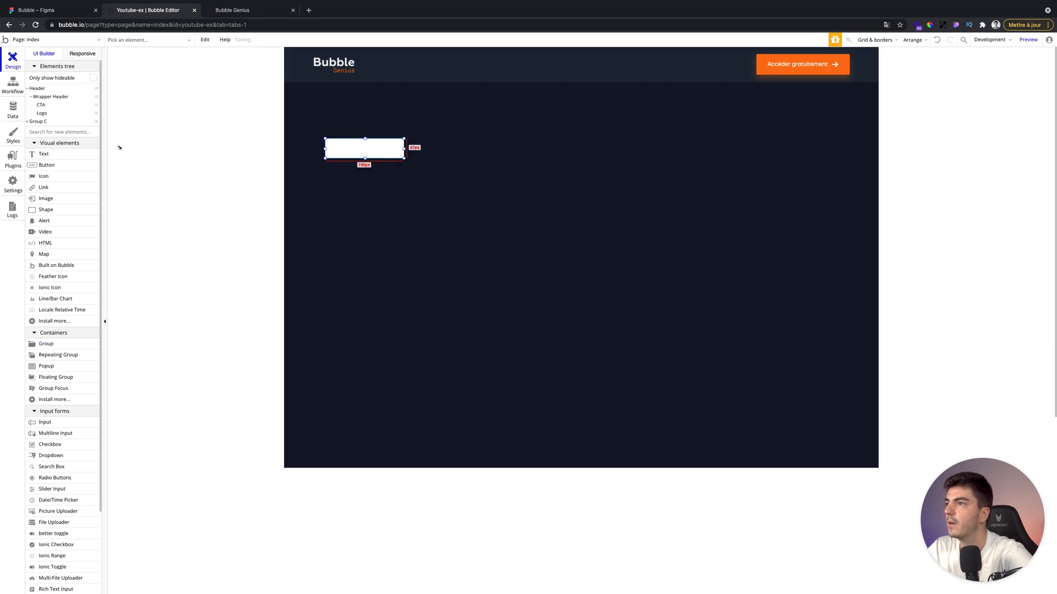
pyautogui.doubleClick(349, 149)
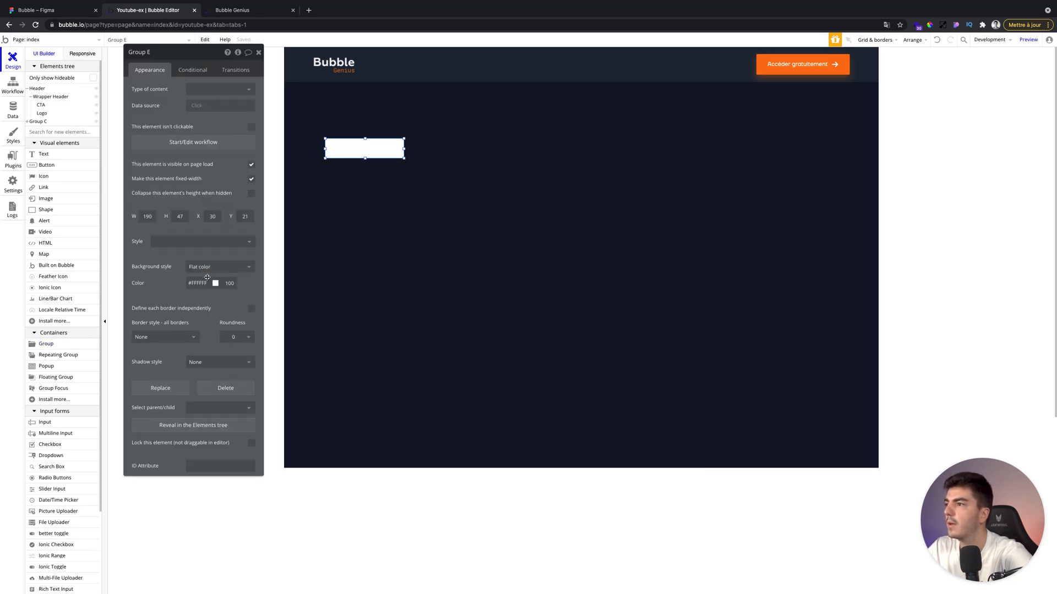
# Fill the badge group with green #00B56F at 30 opacity and close its editor.
pyautogui.click(215, 283)
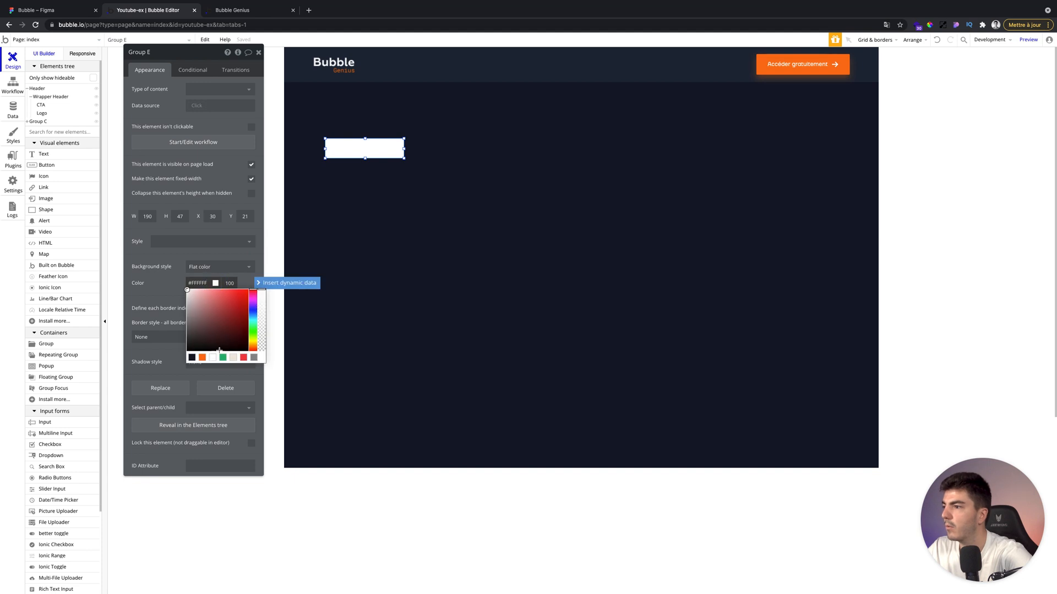
pyautogui.click(223, 357)
pyautogui.click(167, 287)
pyautogui.doubleClick(230, 283)
pyautogui.write('30')
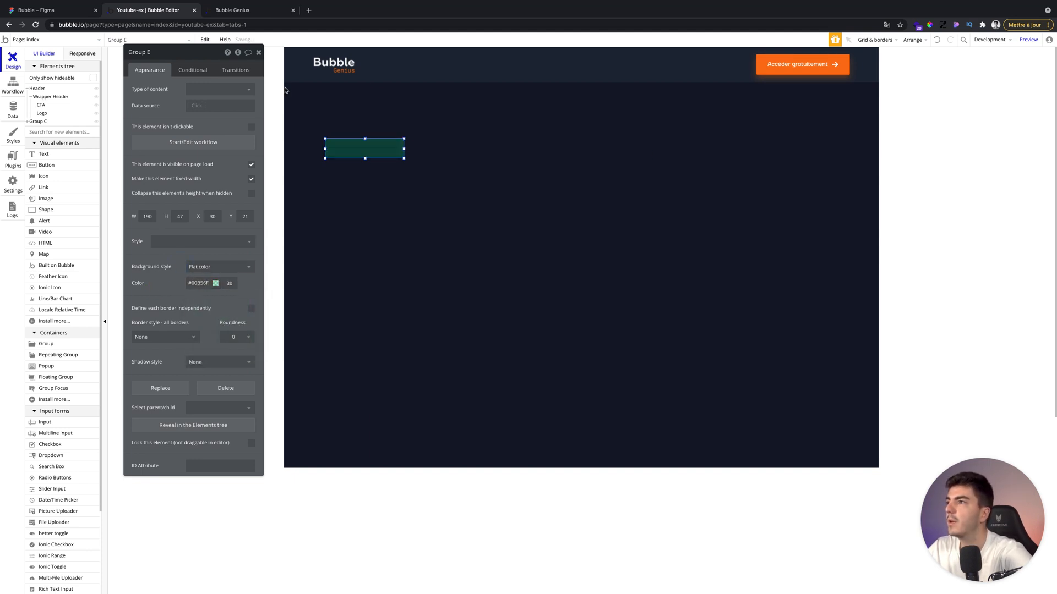
pyautogui.click(258, 52)
# Add a text element inside the badge reading "DISPO SUR YOUTUBE".
pyautogui.click(59, 154)
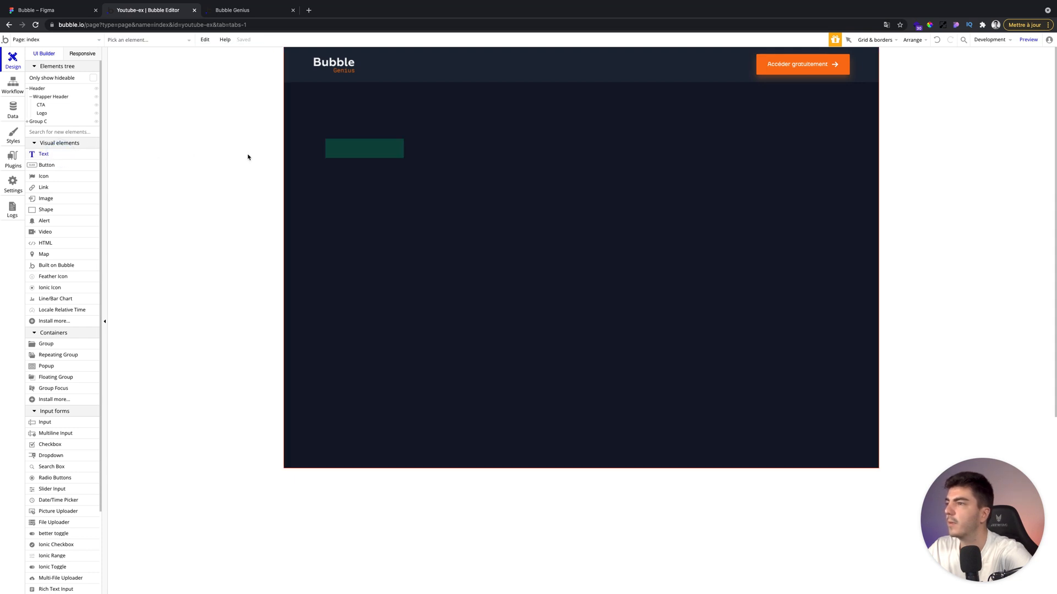
pyautogui.moveTo(332, 143); pyautogui.dragTo(393, 150)
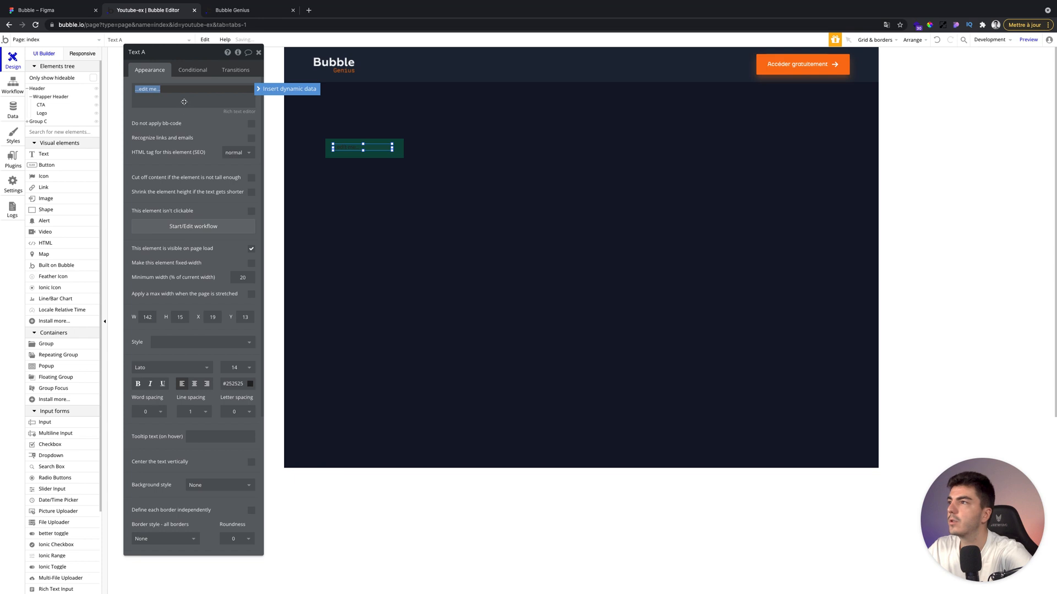
pyautogui.write('Di')
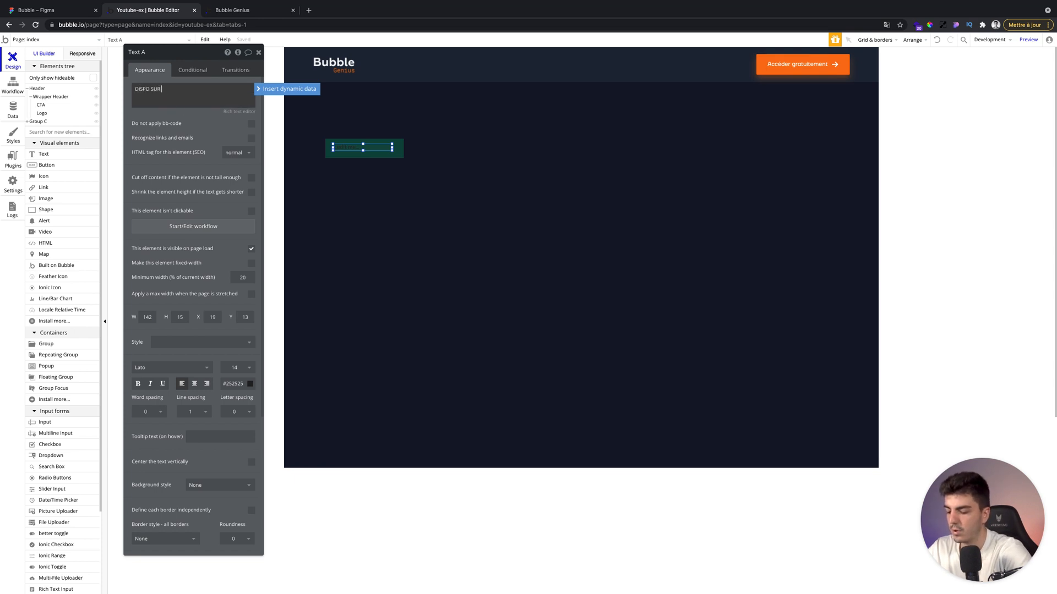
pyautogui.write('SPO SUR YOUTUBE')
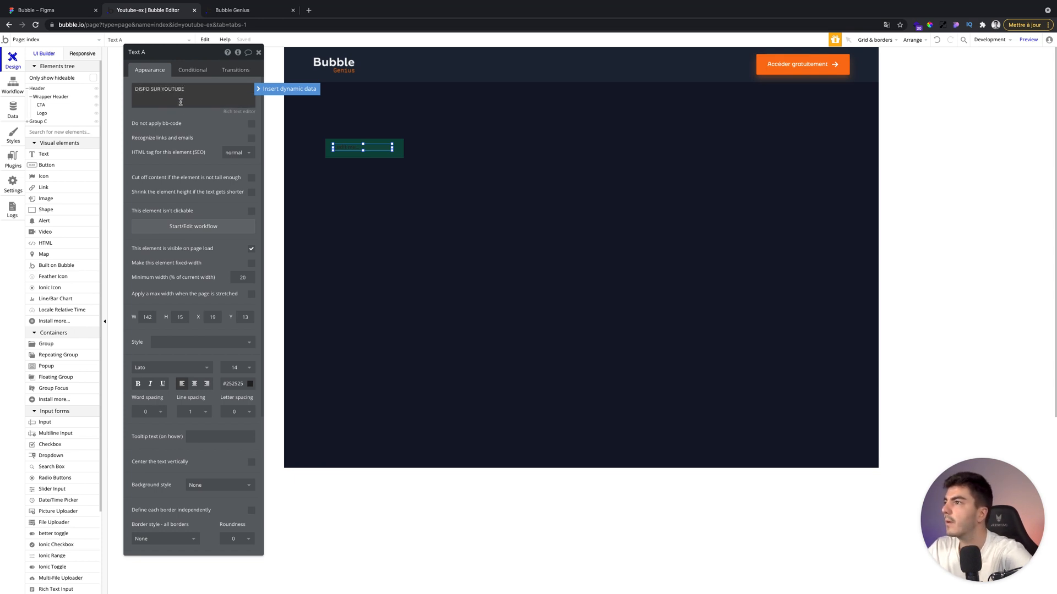
# Apply the text style A - Text - 12 - Bold - Dark to the badge text.
pyautogui.click(228, 256)
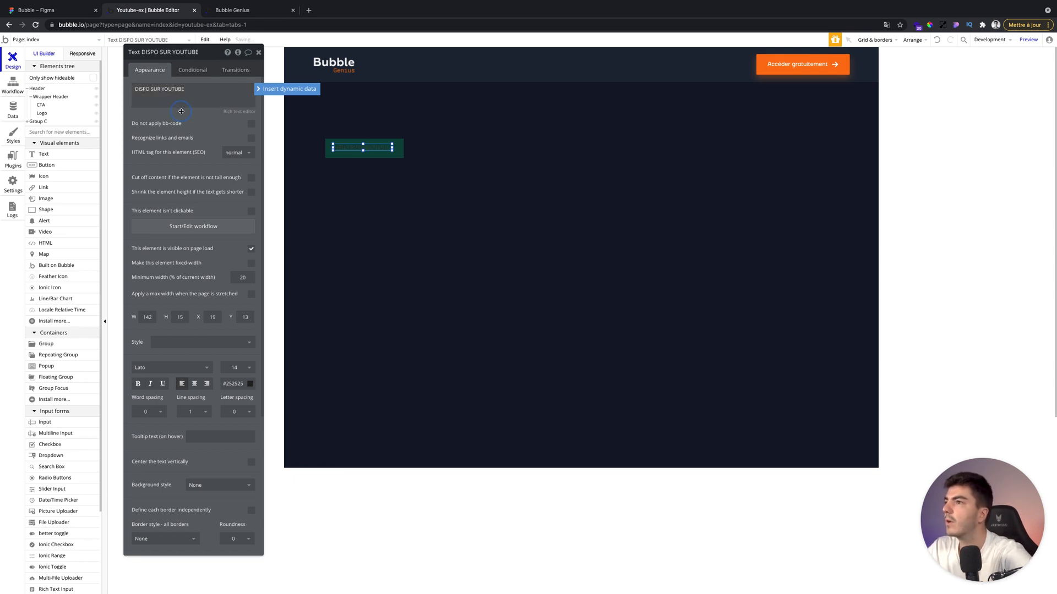
pyautogui.click(202, 343)
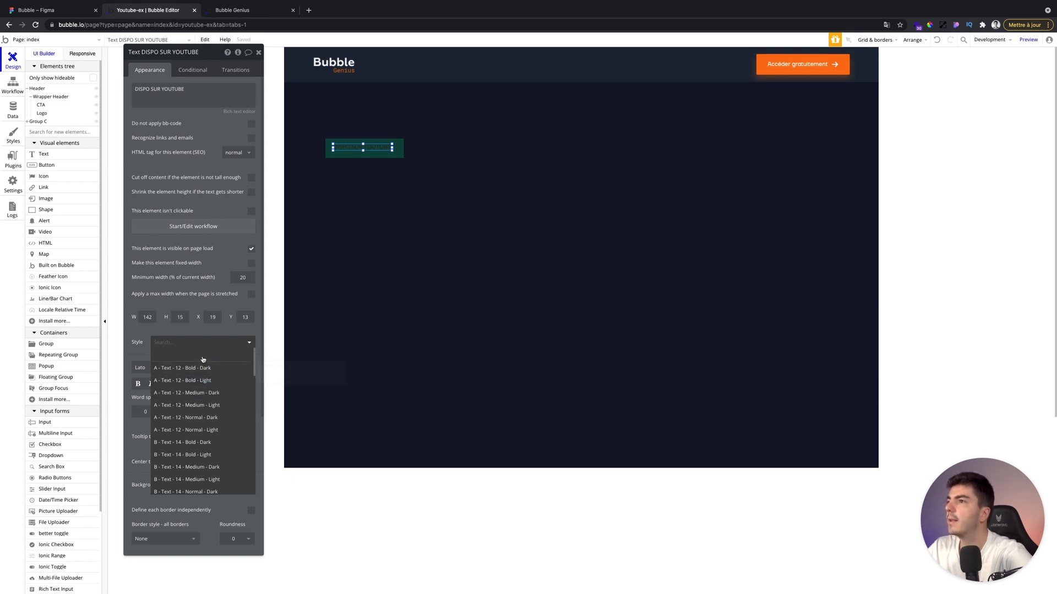
pyautogui.click(202, 368)
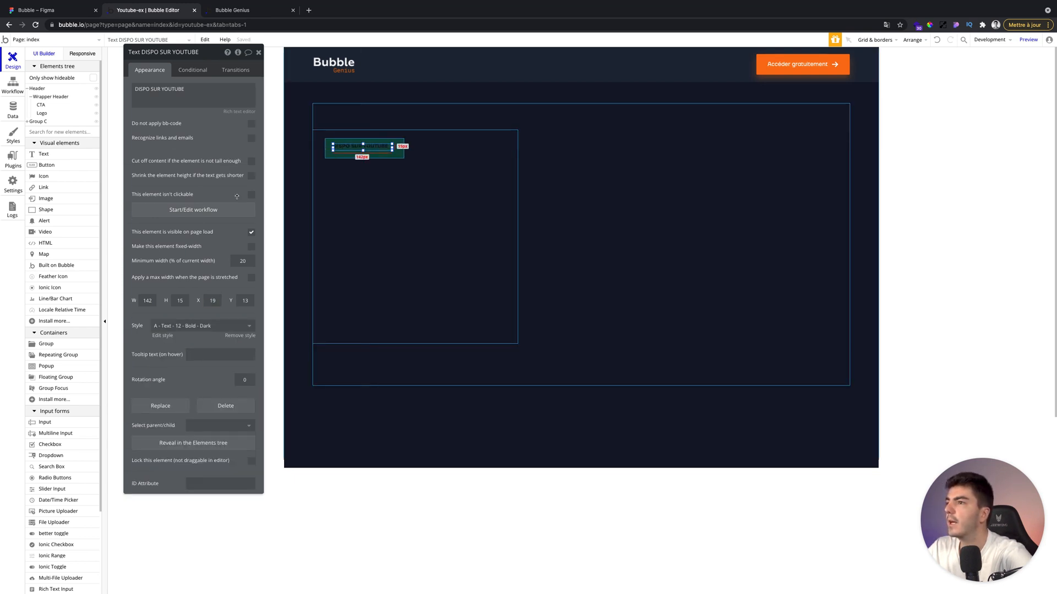
# Set the badge text's height to 12 px and center it vertically in the badge.
pyautogui.click(187, 300)
pyautogui.press('BackSpace')
pyautogui.write('3')
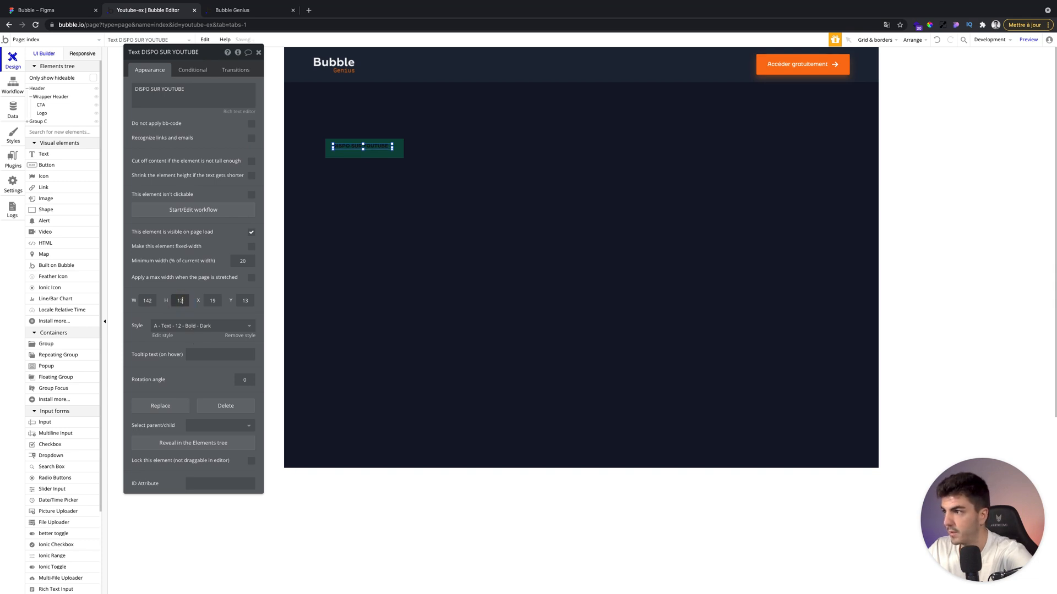
pyautogui.click(912, 40)
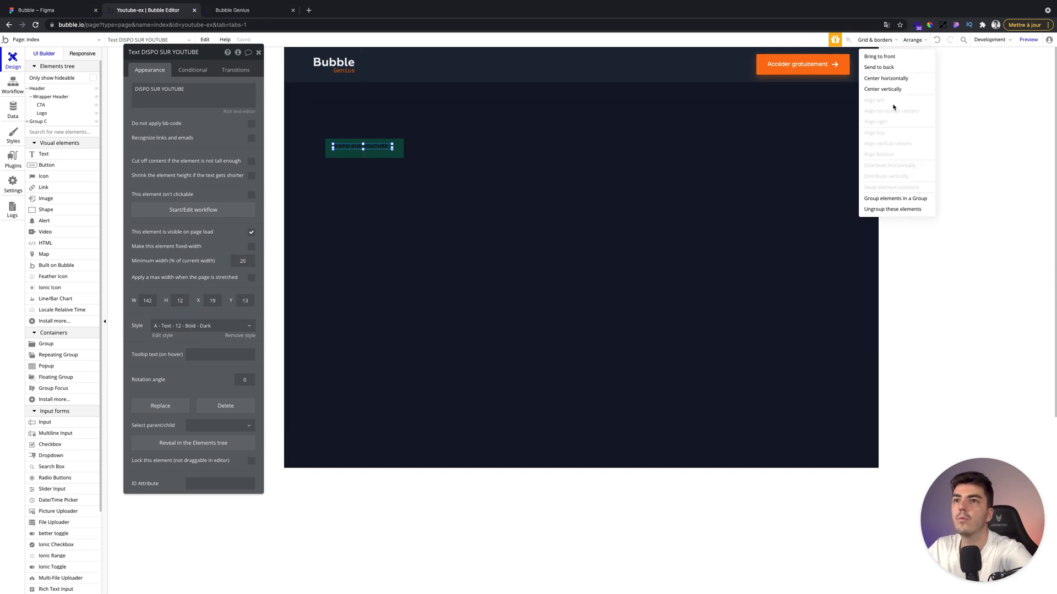
pyautogui.click(893, 90)
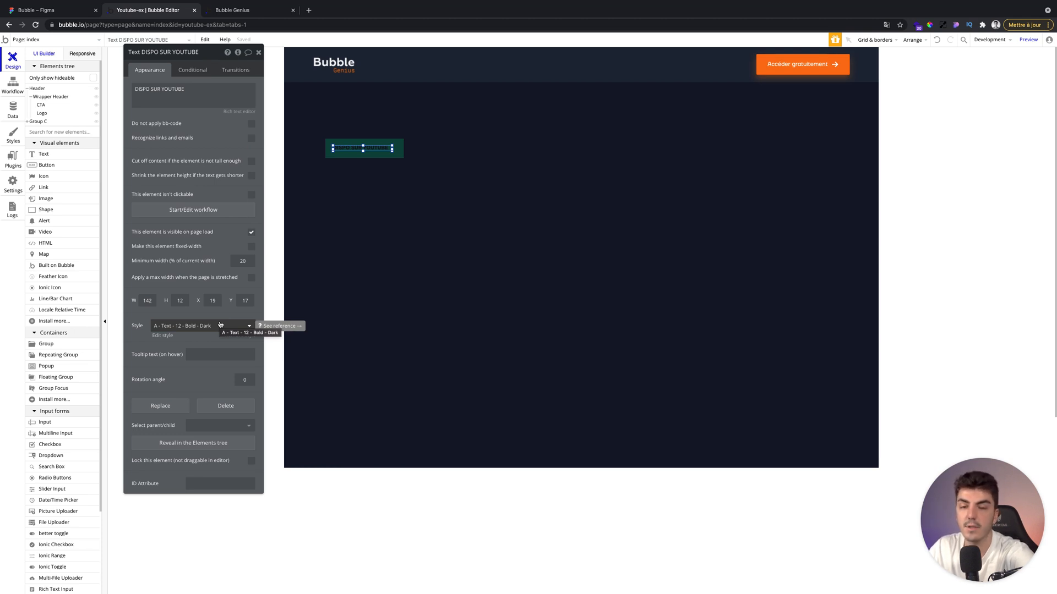
# Apply a dark red font colour to the entire badge text in the rich text editor.
pyautogui.click(236, 112)
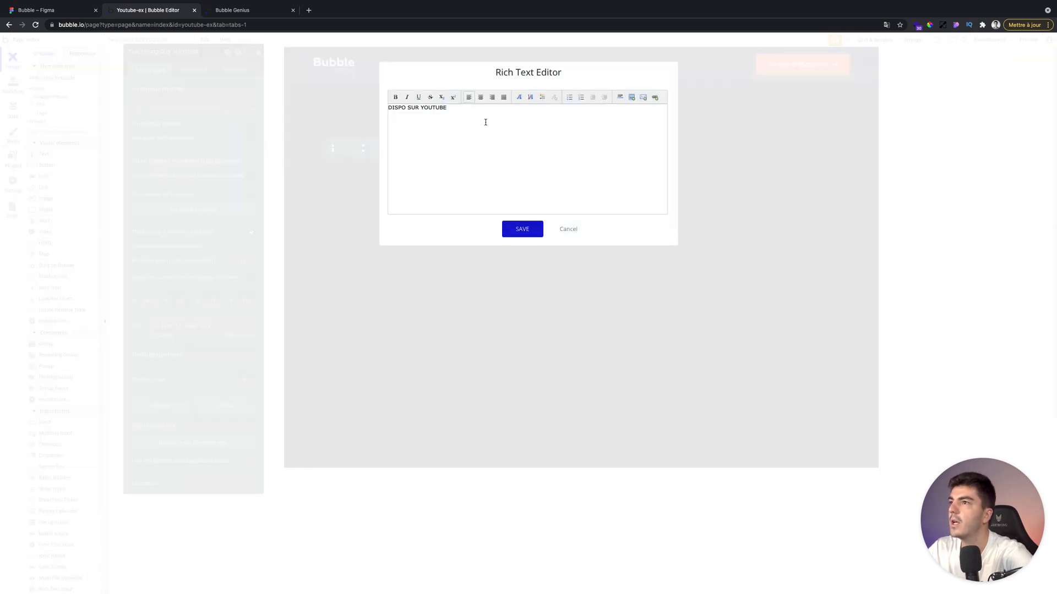
pyautogui.press('super+a')
pyautogui.click(544, 98)
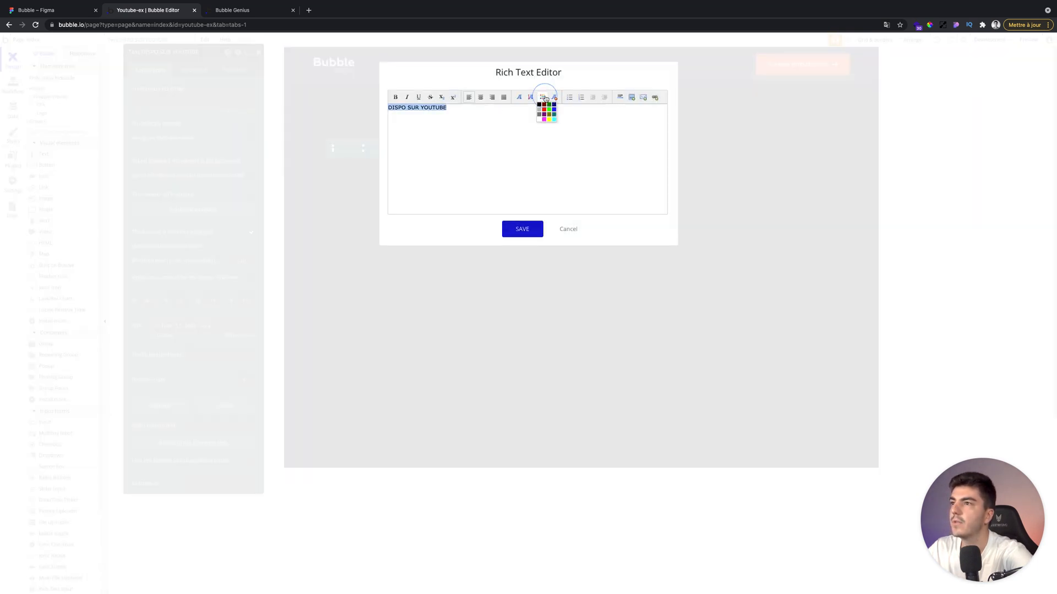
pyautogui.click(544, 109)
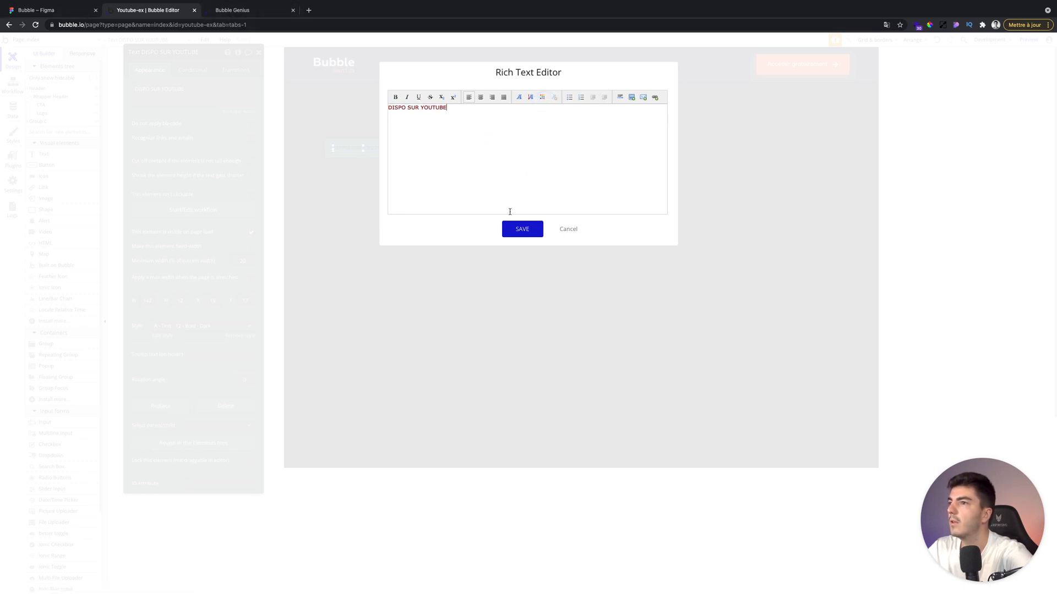
pyautogui.click(514, 231)
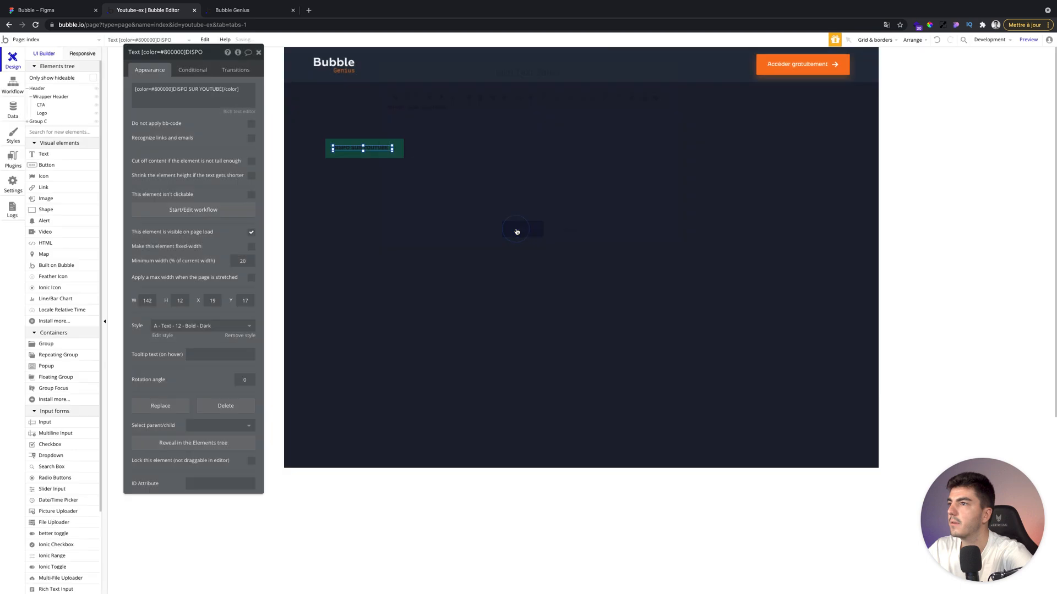
# Copy the palette green #00B56F from the app settings and paste it into the badge text's colour tag.
pyautogui.click(13, 183)
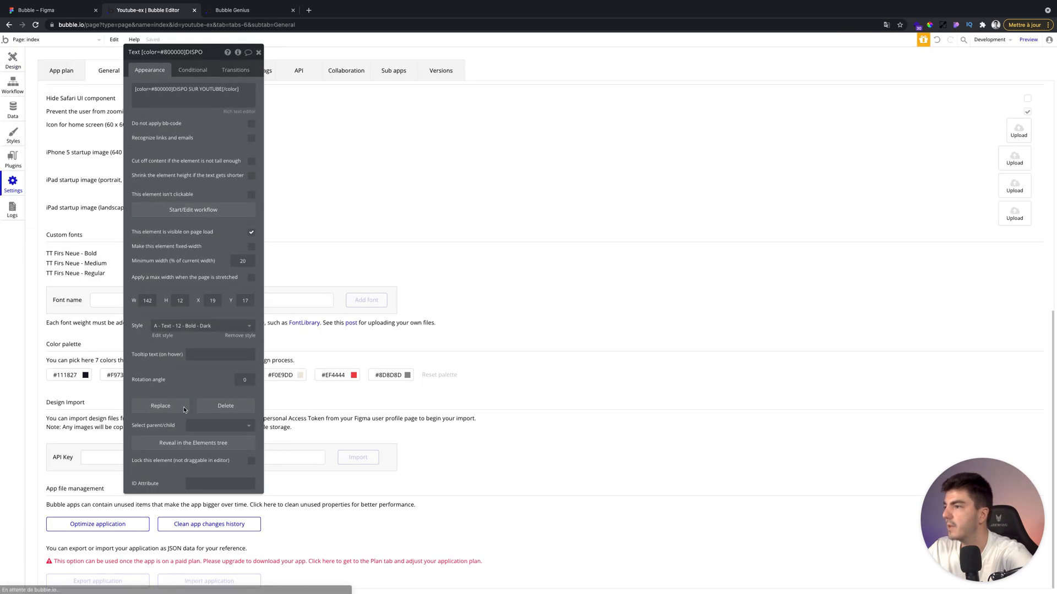
pyautogui.click(13, 61)
pyautogui.click(341, 148)
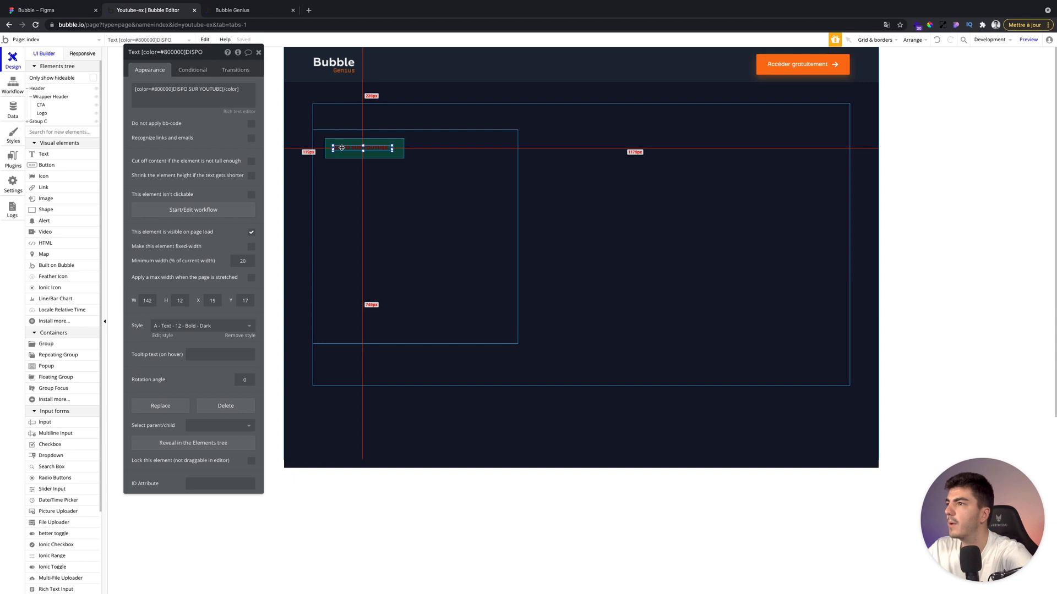
pyautogui.tripleClick(161, 88)
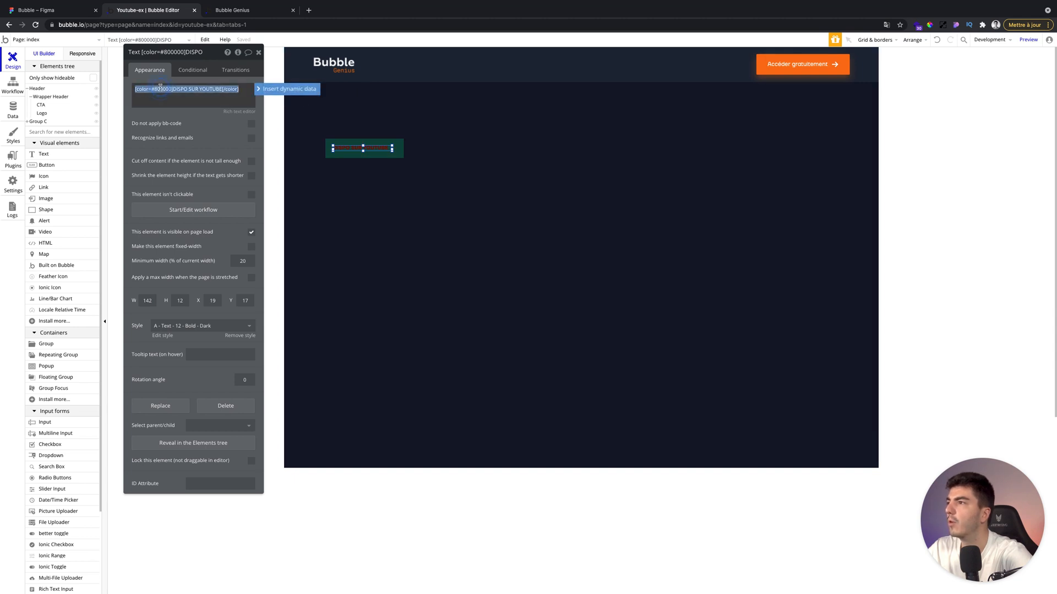
pyautogui.doubleClick(160, 89)
pyautogui.write('#00B56F')
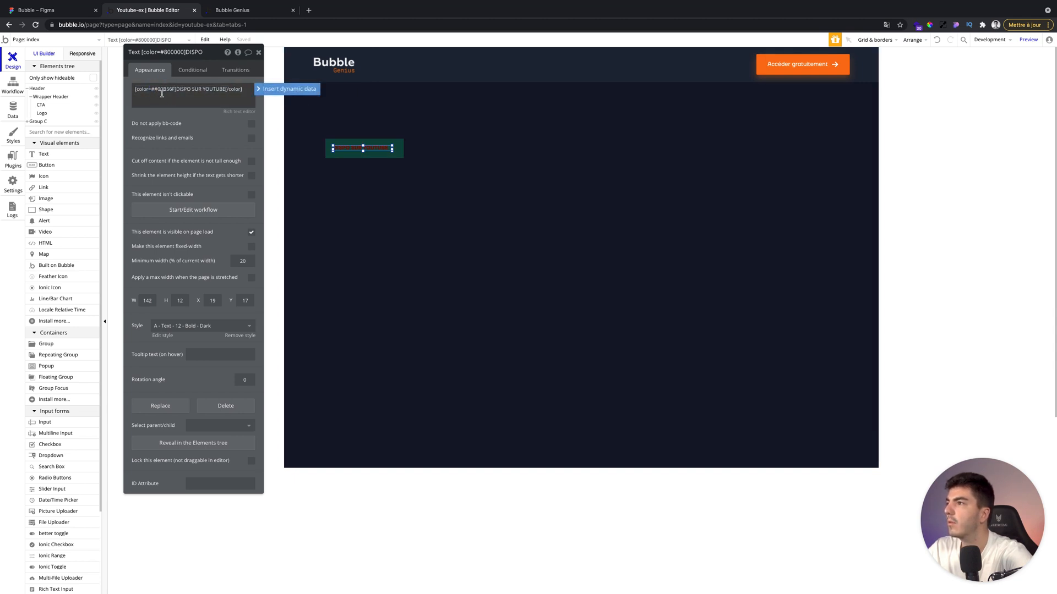
pyautogui.press('BackSpace')
pyautogui.click(172, 111)
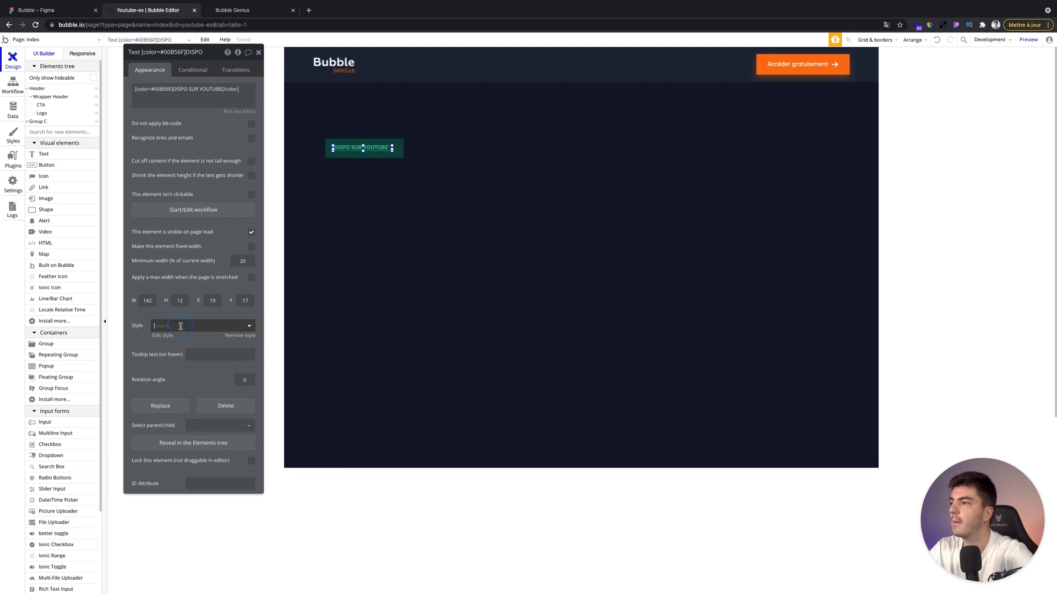
# Change the badge text's style to A - Text - 12 - Medium - Dark.
pyautogui.click(181, 328)
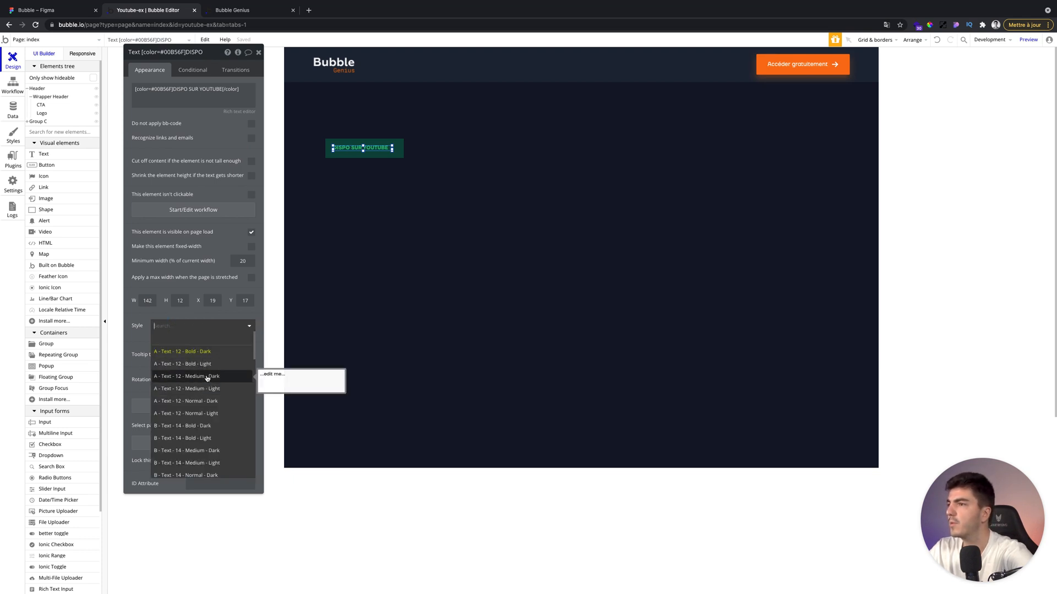
pyautogui.click(207, 378)
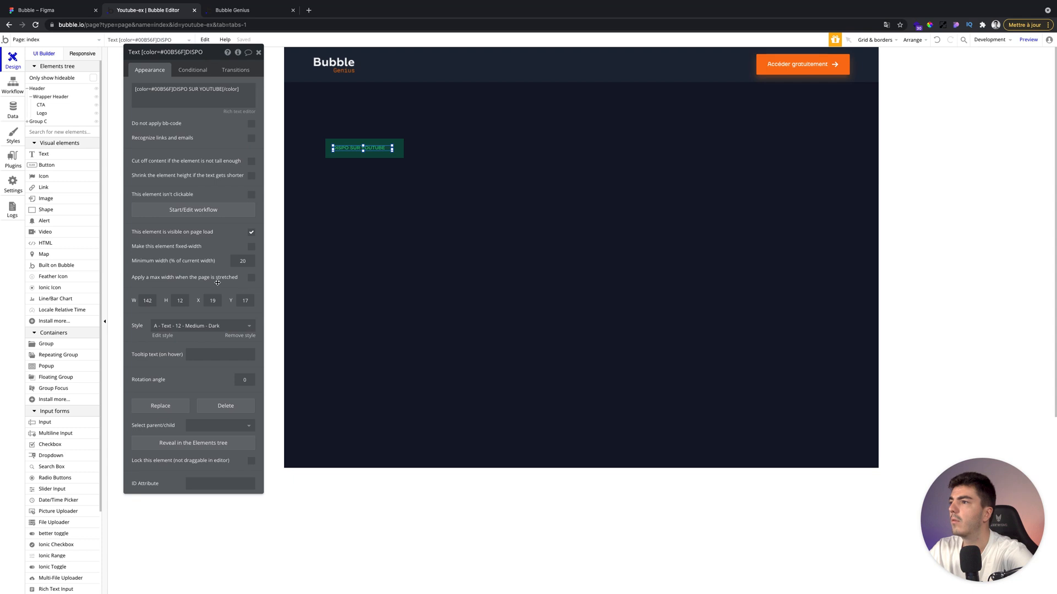
pyautogui.click(358, 159)
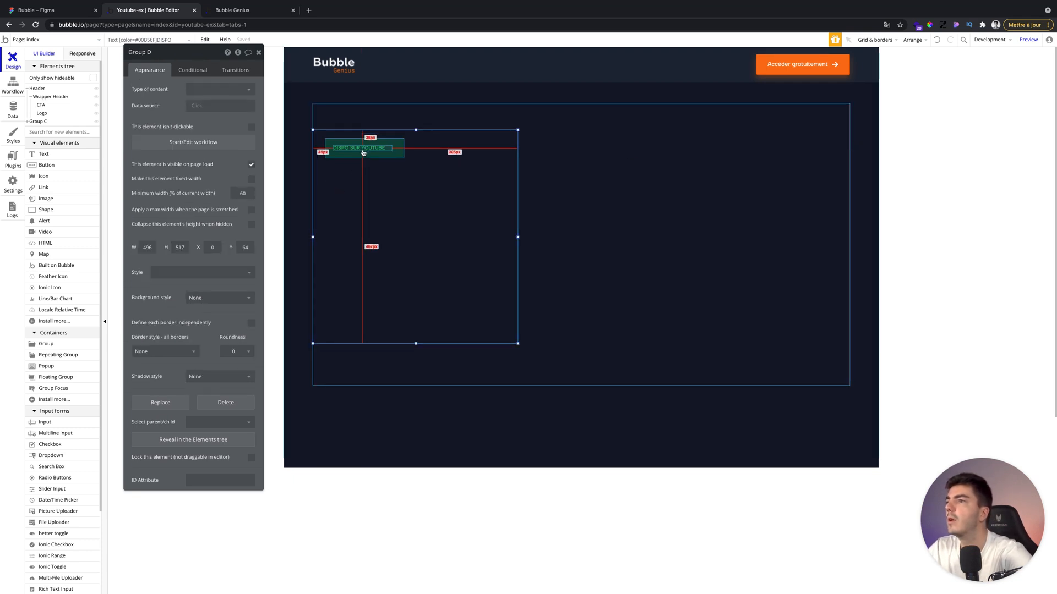
pyautogui.click(363, 148)
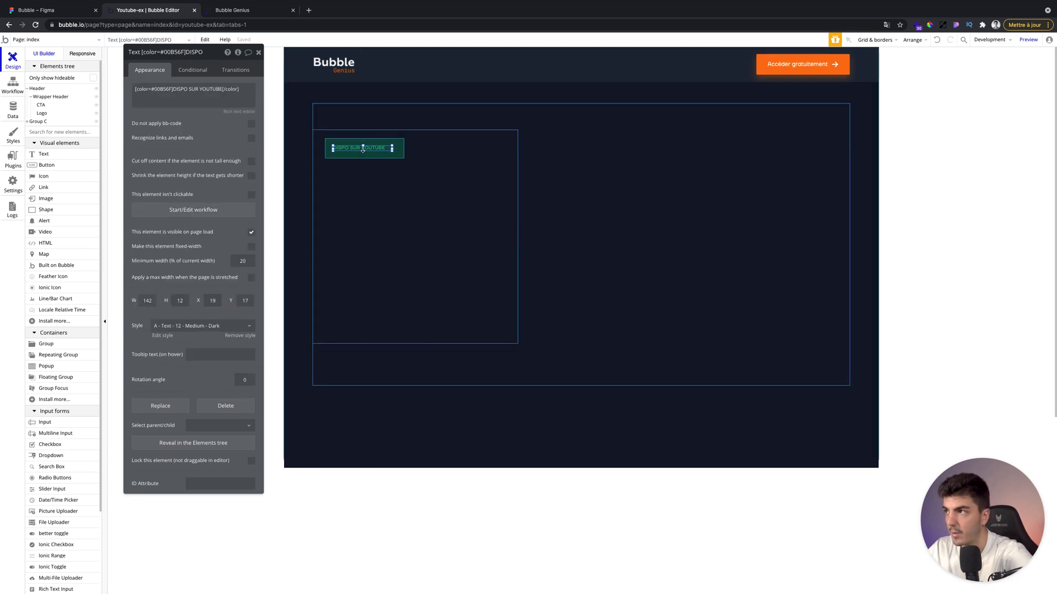
# Center-align the badge text in the rich text editor.
pyautogui.tripleClick(218, 97)
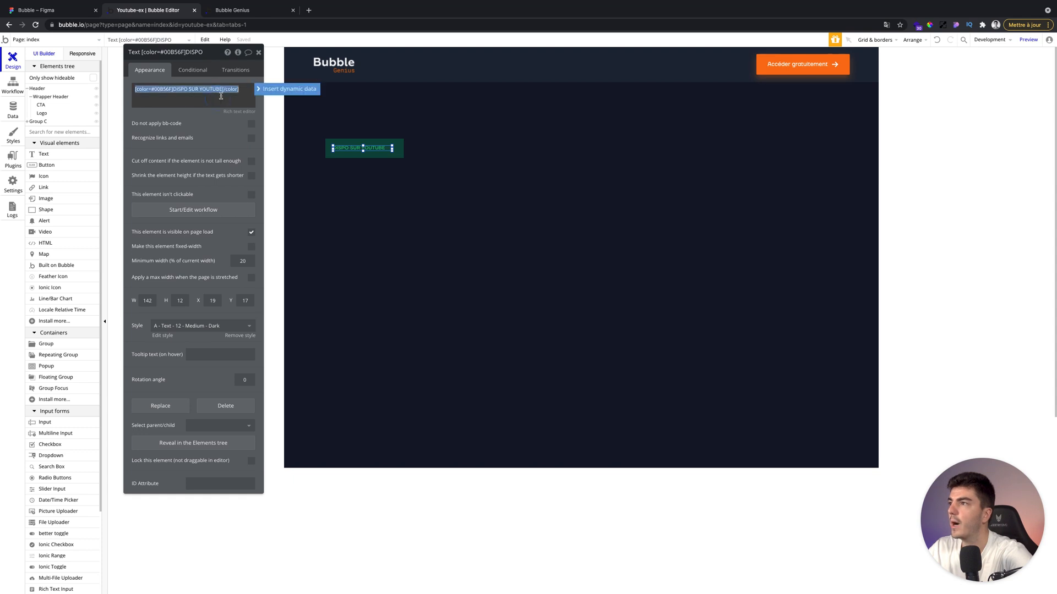
pyautogui.click(236, 111)
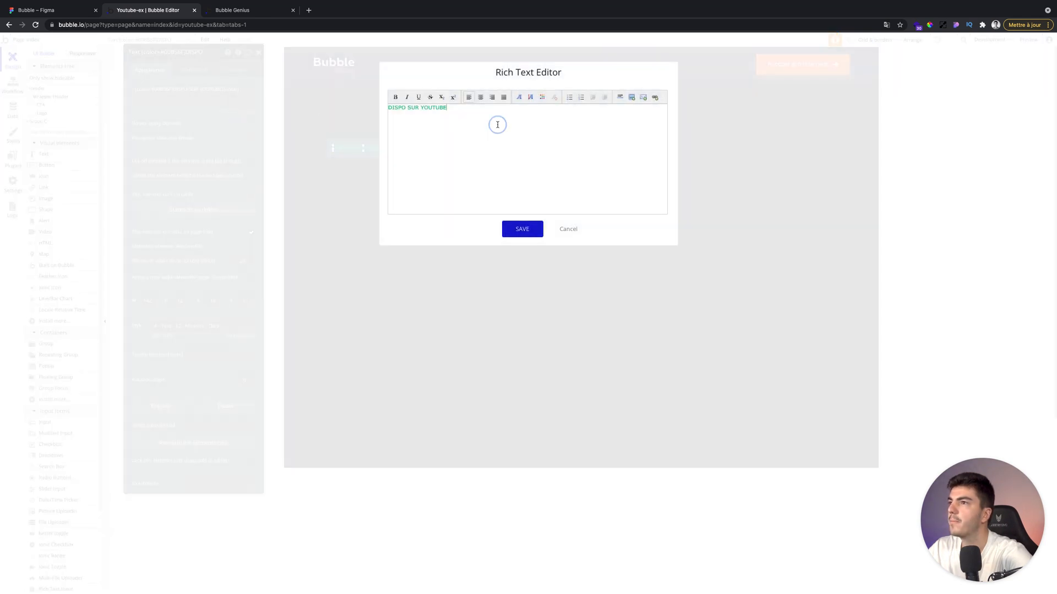
pyautogui.tripleClick(497, 125)
pyautogui.click(481, 97)
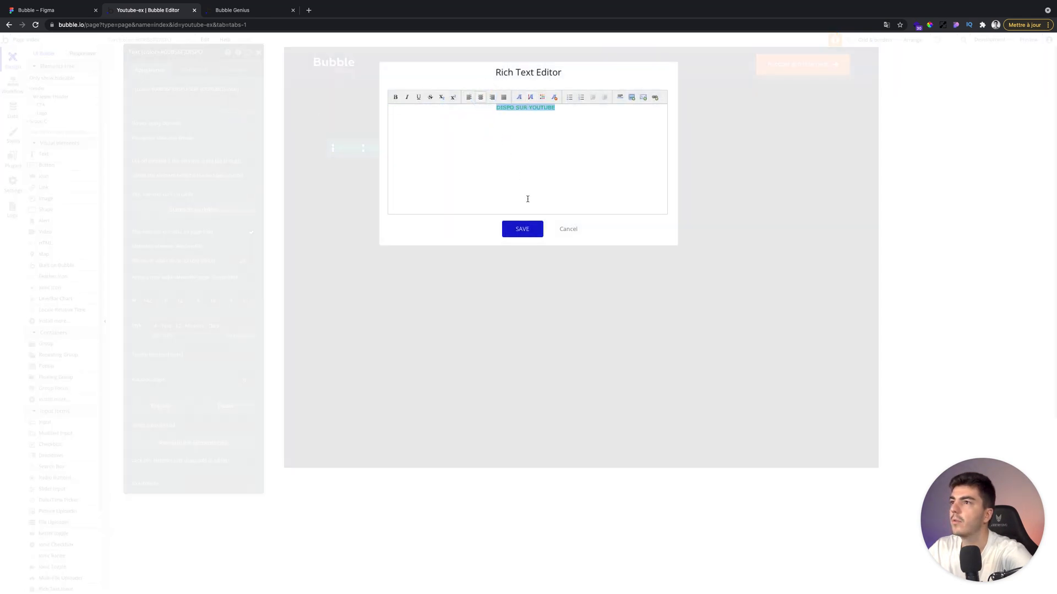
pyautogui.click(523, 229)
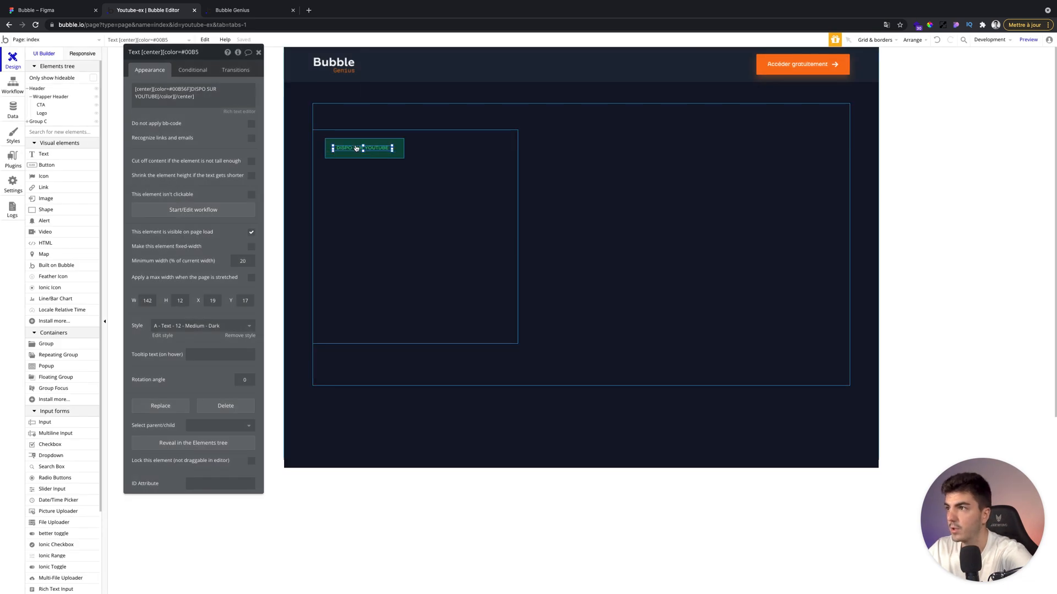
# Nudge the badge text left and up inside the badge group.
pyautogui.hotkey('shift', 'Left')
pyautogui.hotkey('shift', 'Left')
pyautogui.hotkey('shift', 'Up')
pyautogui.hotkey('shift', 'Up')
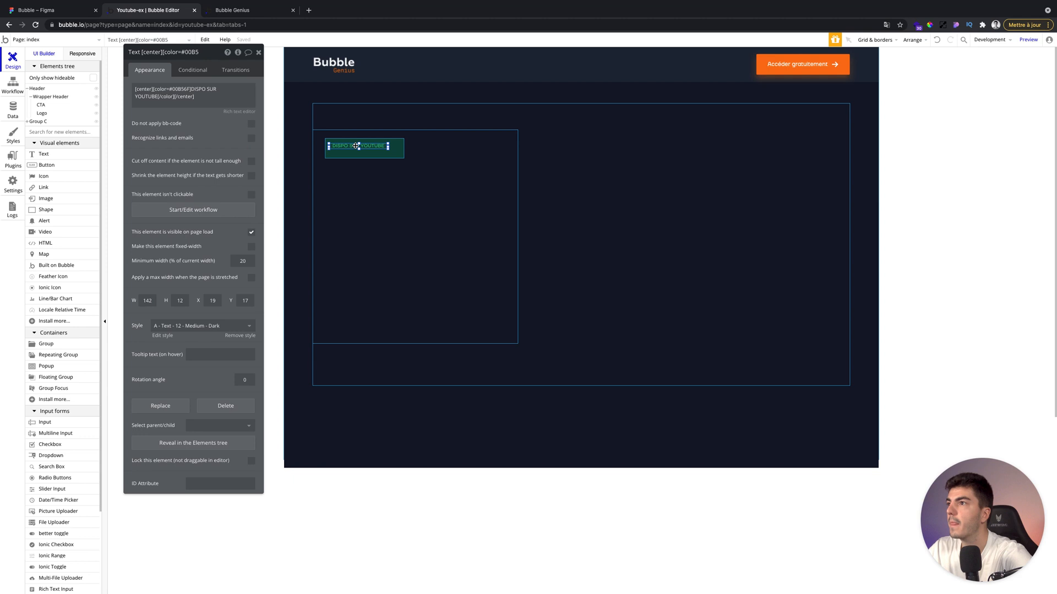
pyautogui.moveTo(358, 153)
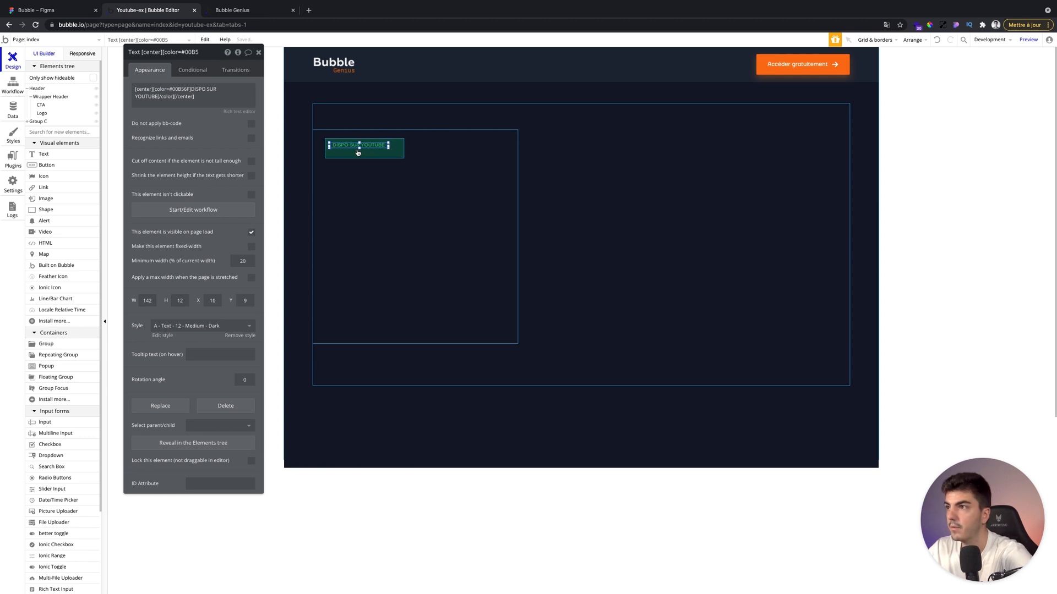
# Resize the badge group to 162 by 32 px.
pyautogui.click(401, 157)
pyautogui.moveTo(405, 158); pyautogui.dragTo(385, 151)
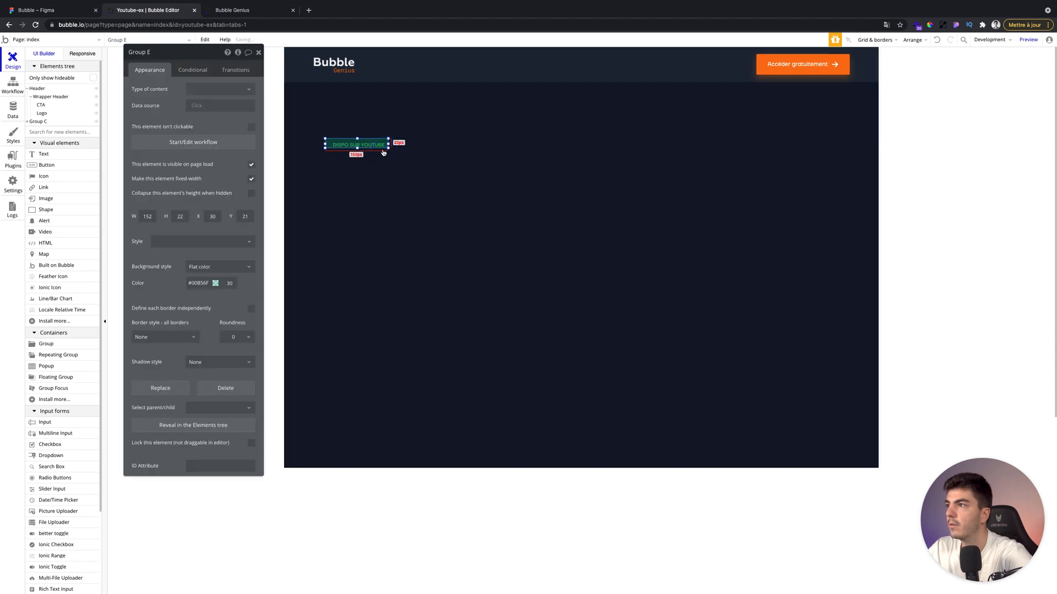
pyautogui.doubleClick(179, 216)
pyautogui.click(140, 214)
pyautogui.press('Up')
pyautogui.press('Up')
pyautogui.press('Up')
pyautogui.press('Up')
pyautogui.press('Up')
pyautogui.press('Up')
pyautogui.press('Up')
pyautogui.press('Up')
pyautogui.press('Up')
pyautogui.press('Up')
pyautogui.click(390, 221)
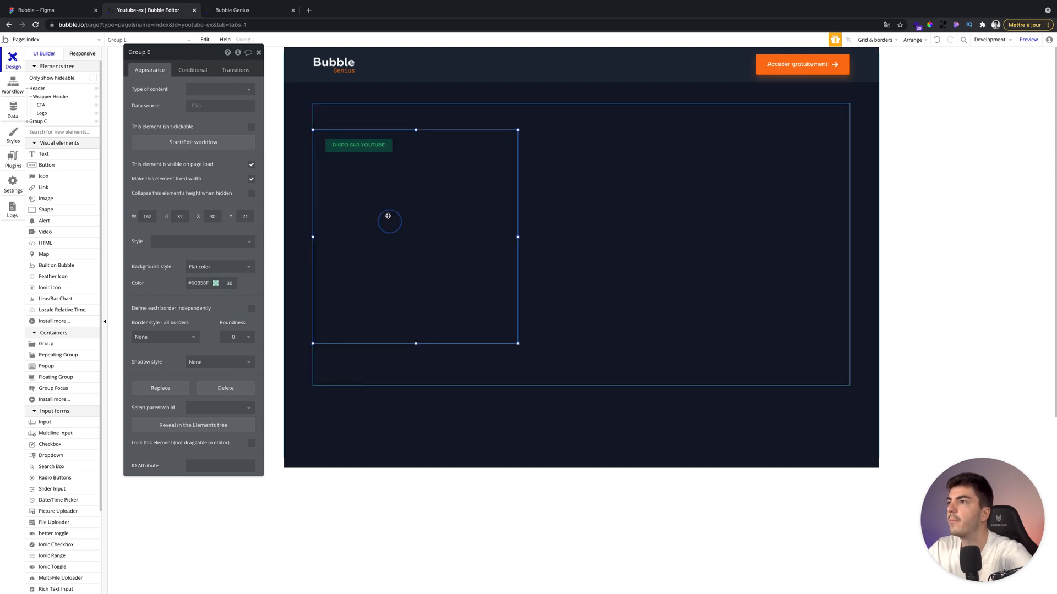
# Inspect the badge text's distances to the edges of the badge group.
pyautogui.click(364, 145)
pyautogui.press('alt')
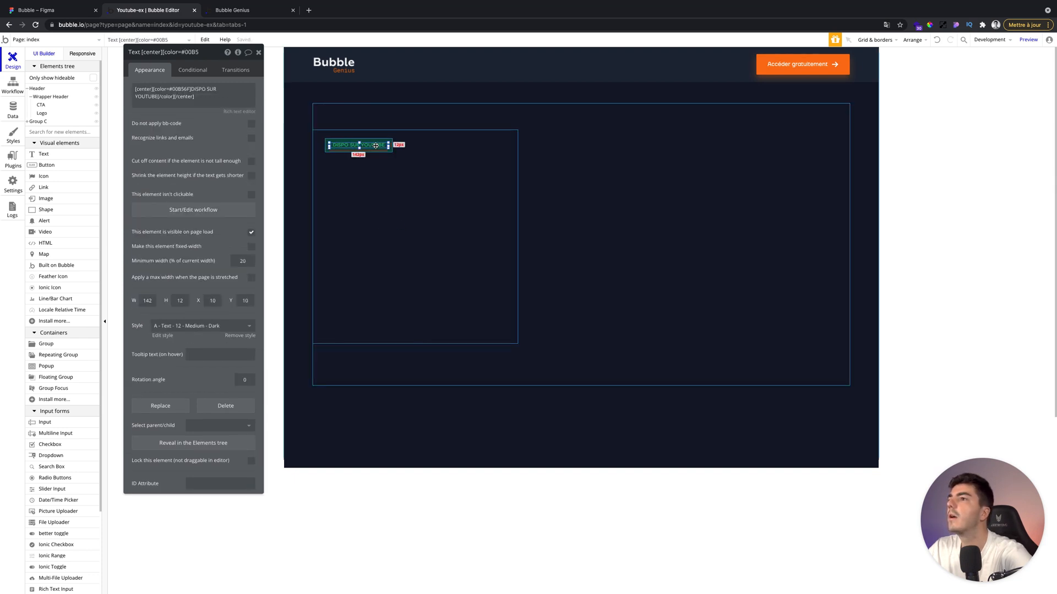
pyautogui.click(377, 177)
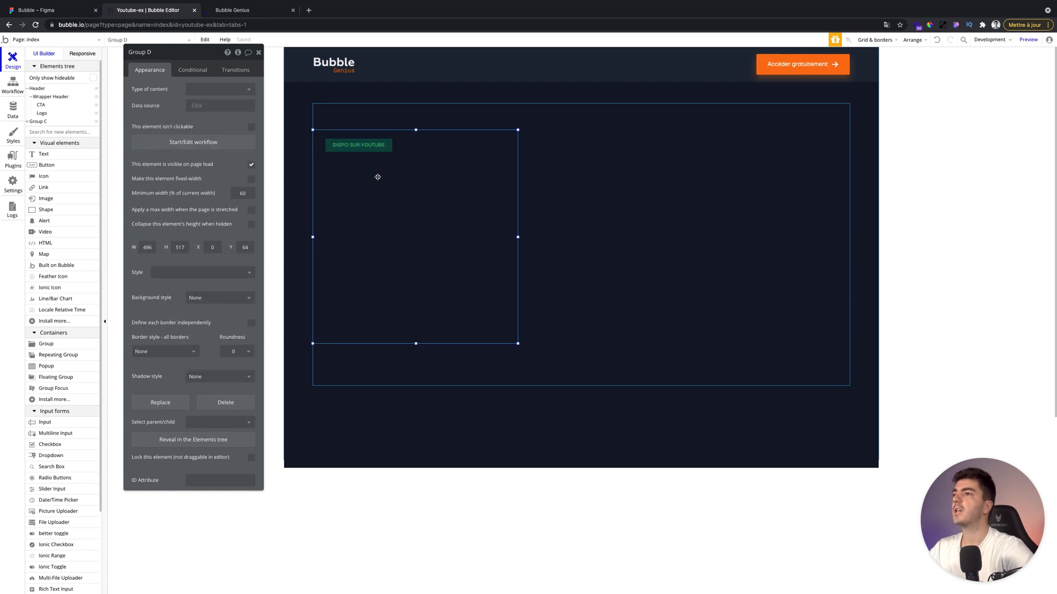
pyautogui.press('alt')
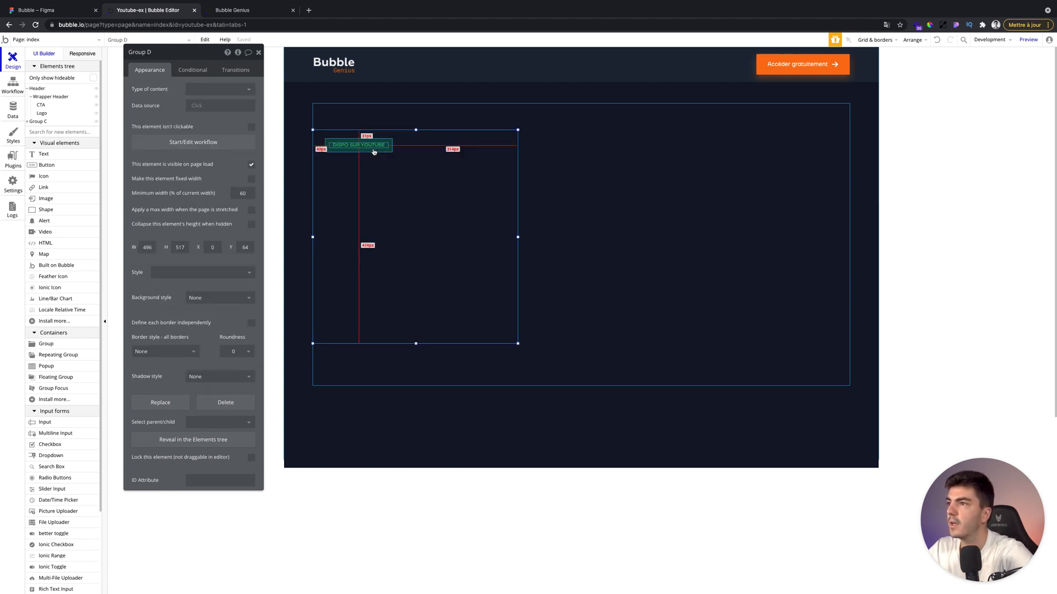
pyautogui.click(374, 152)
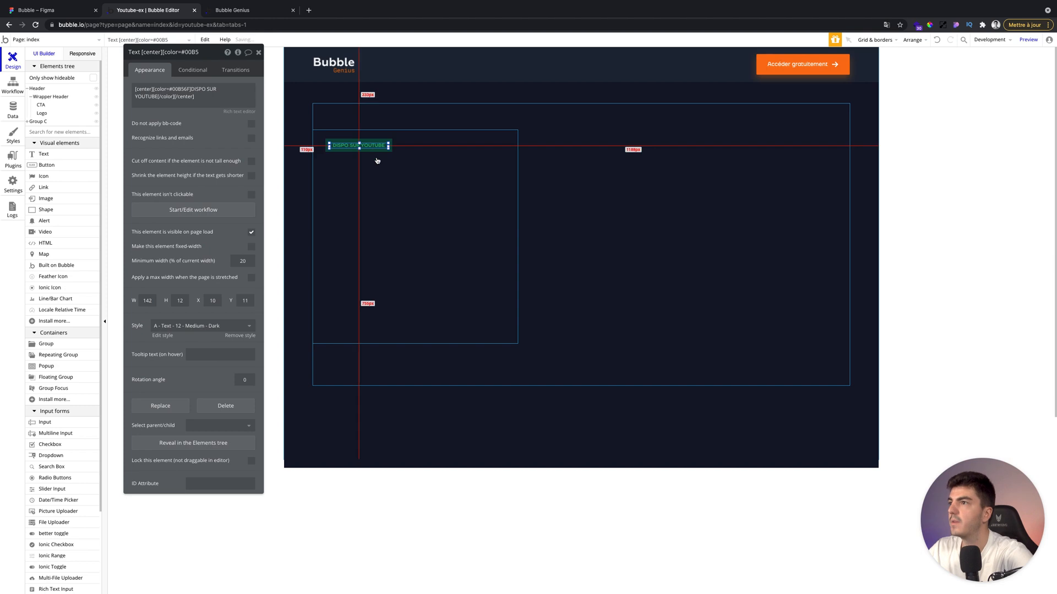
pyautogui.click(380, 153)
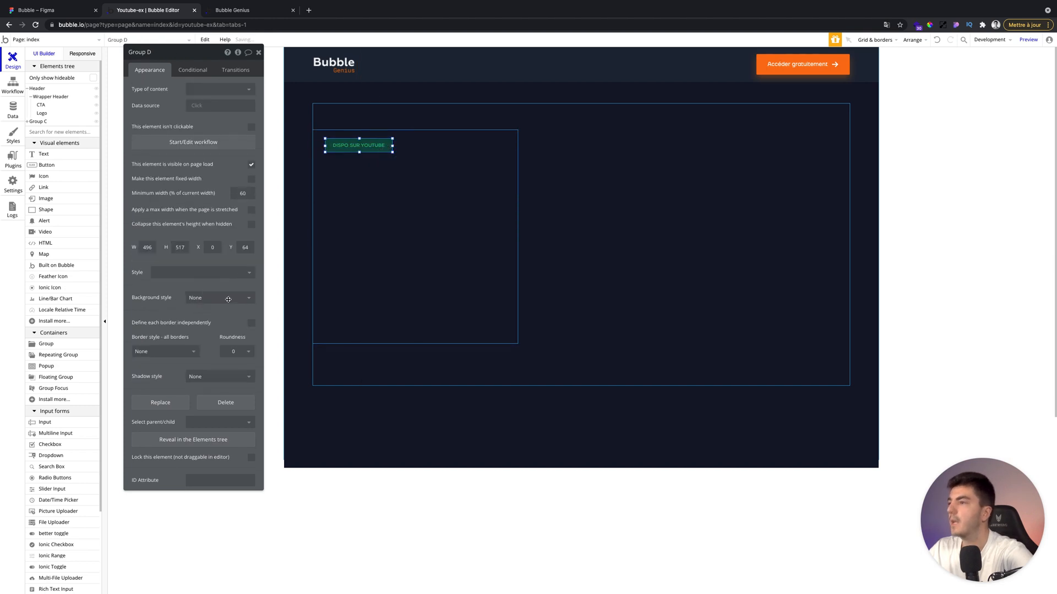
# Set the badge group's corner roundness to 2.
pyautogui.doubleClick(239, 338)
pyautogui.write('2')
pyautogui.click(310, 280)
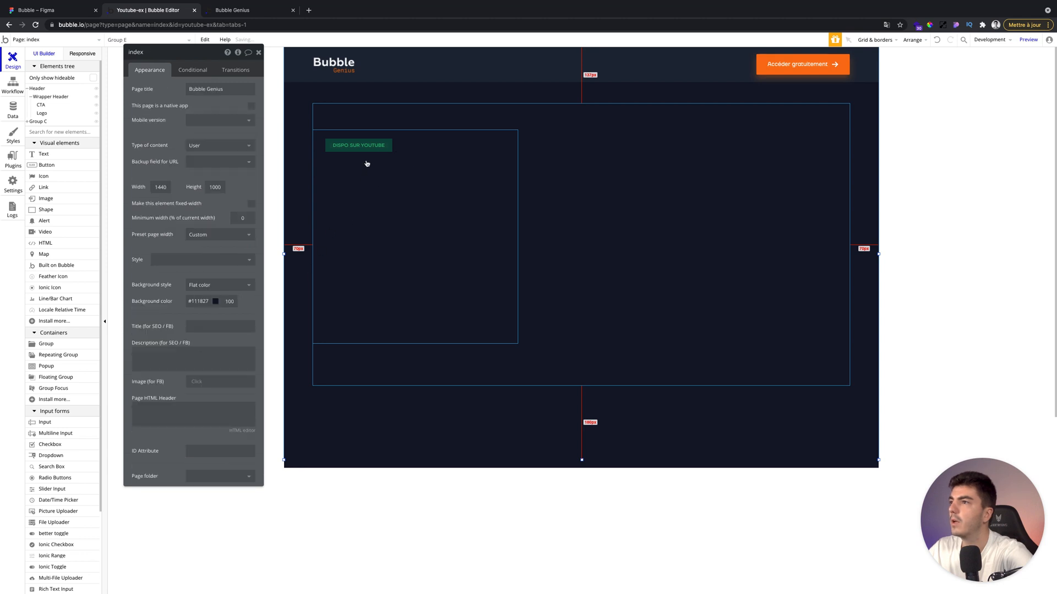
pyautogui.click(395, 200)
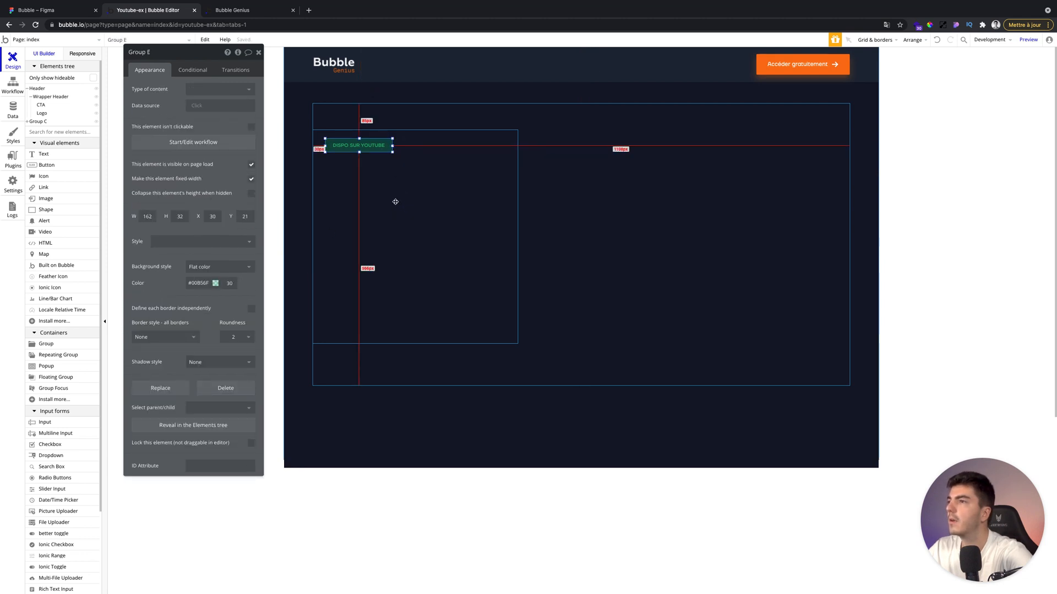
pyautogui.click(391, 146)
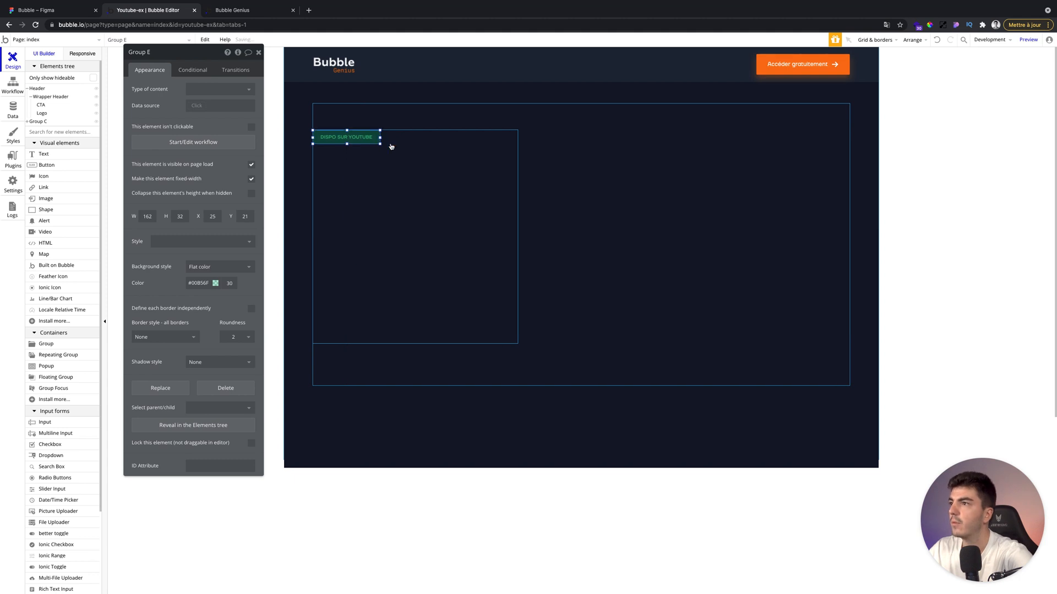
# Draw a text element in the hero's left group below the badge, about 496 by 108 px.
pyautogui.click(258, 52)
pyautogui.click(68, 15)
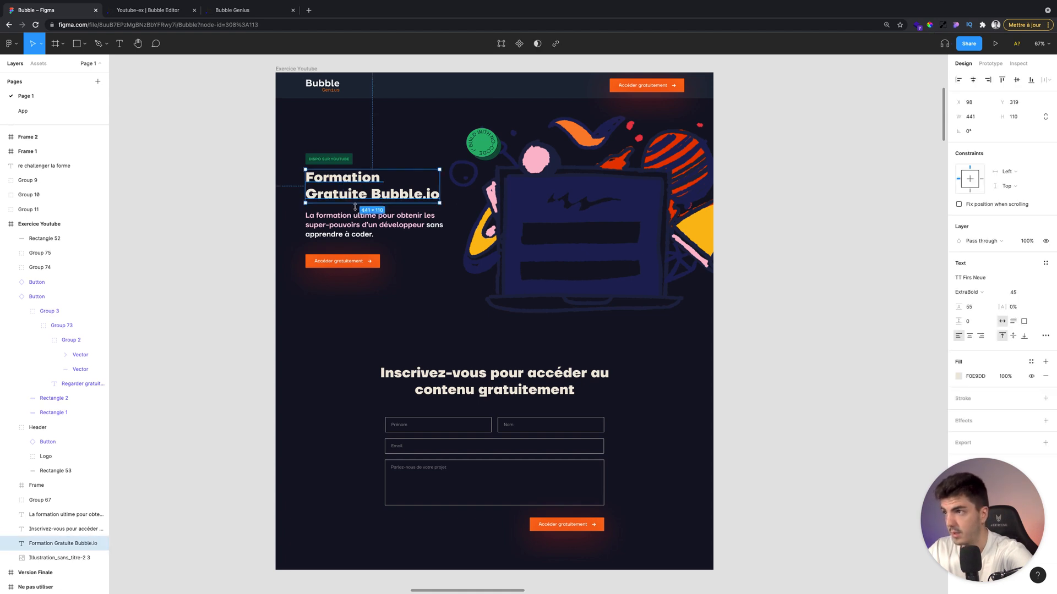
pyautogui.click(123, 12)
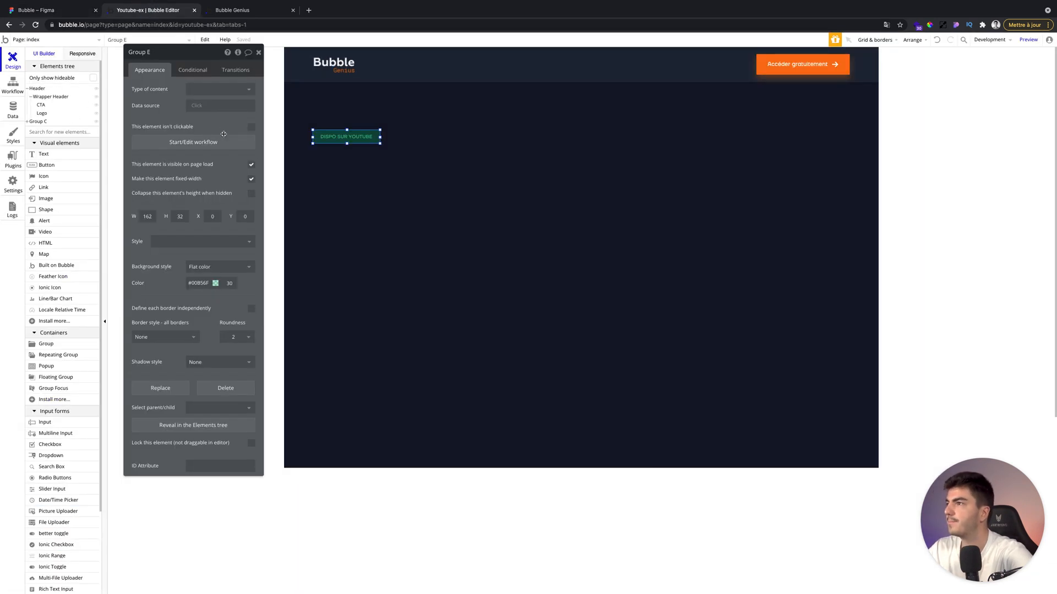
pyautogui.click(343, 166)
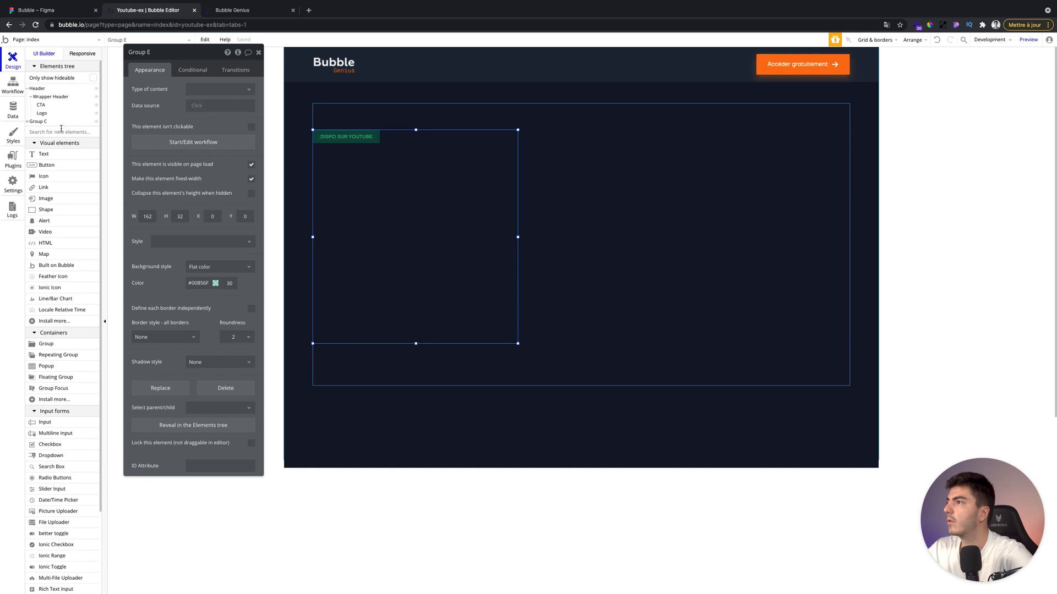
pyautogui.click(38, 121)
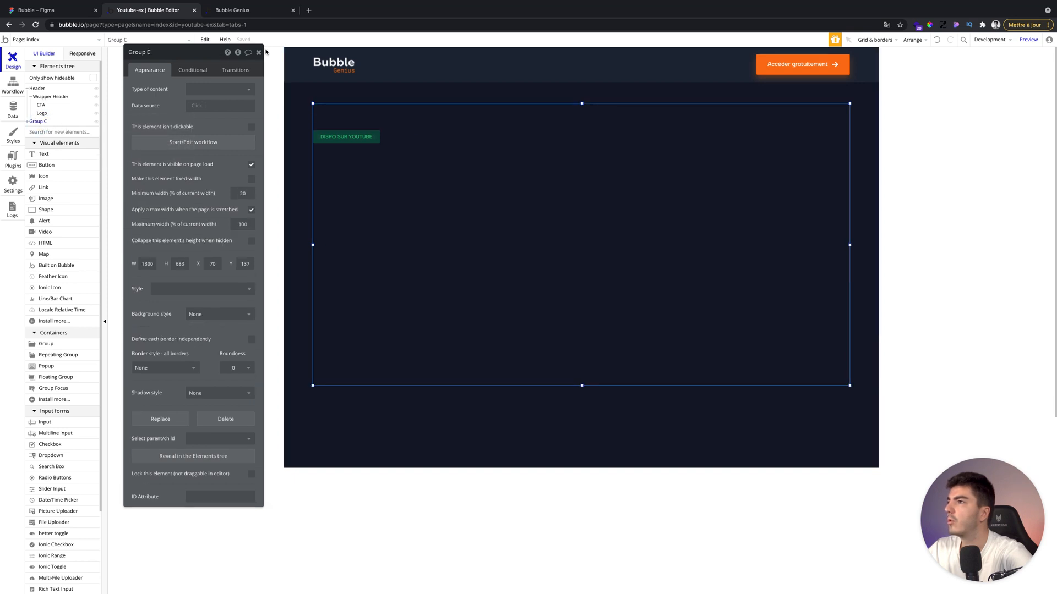
pyautogui.click(259, 51)
pyautogui.click(43, 154)
pyautogui.moveTo(356, 165); pyautogui.dragTo(499, 202)
pyautogui.click(371, 180)
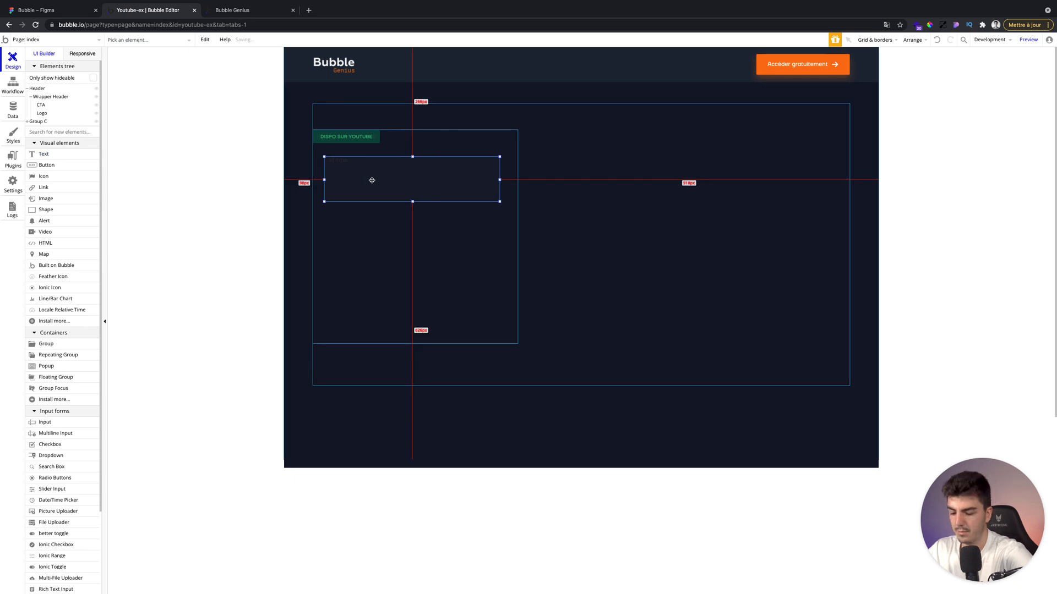
pyautogui.moveTo(371, 180); pyautogui.dragTo(360, 176)
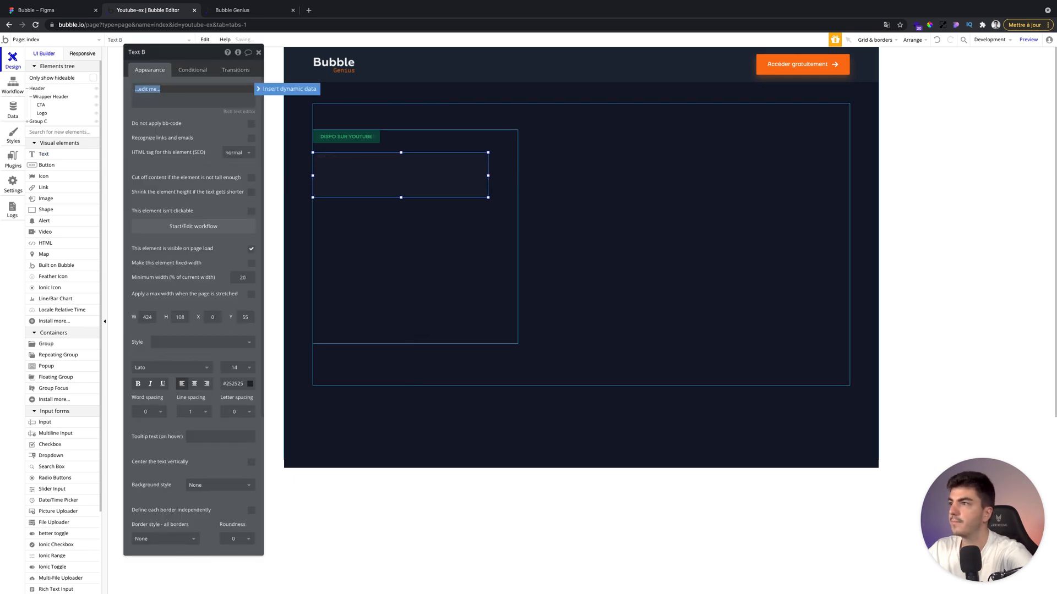
pyautogui.moveTo(488, 176); pyautogui.dragTo(517, 175)
# Enter the text 'Formation Gratuite Bubble.io' and set its HTML tag to h1.
pyautogui.click(202, 106)
pyautogui.write('Formation Gratuite Bubble.io')
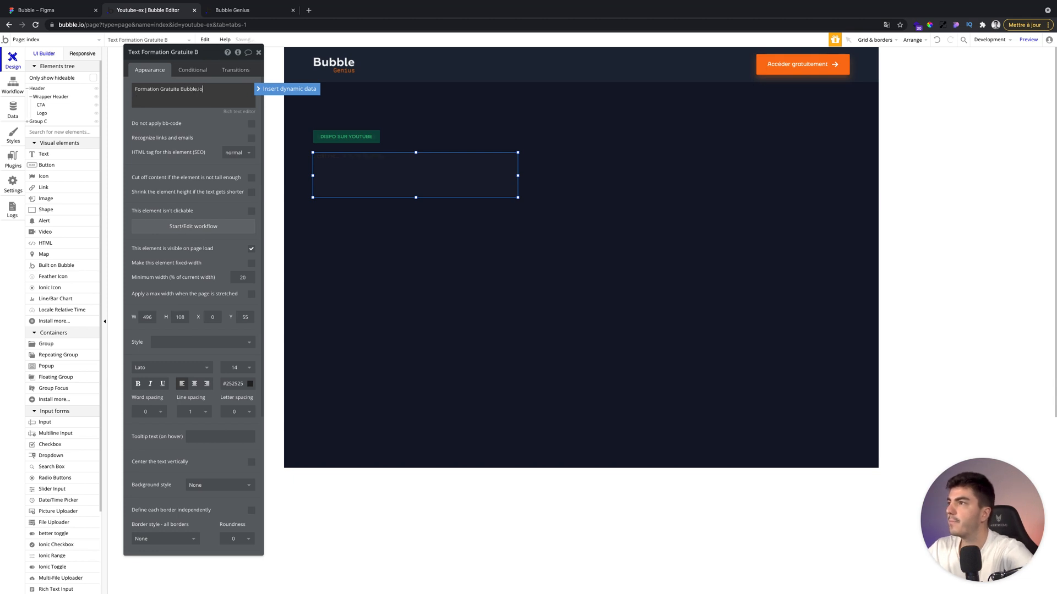
pyautogui.click(234, 152)
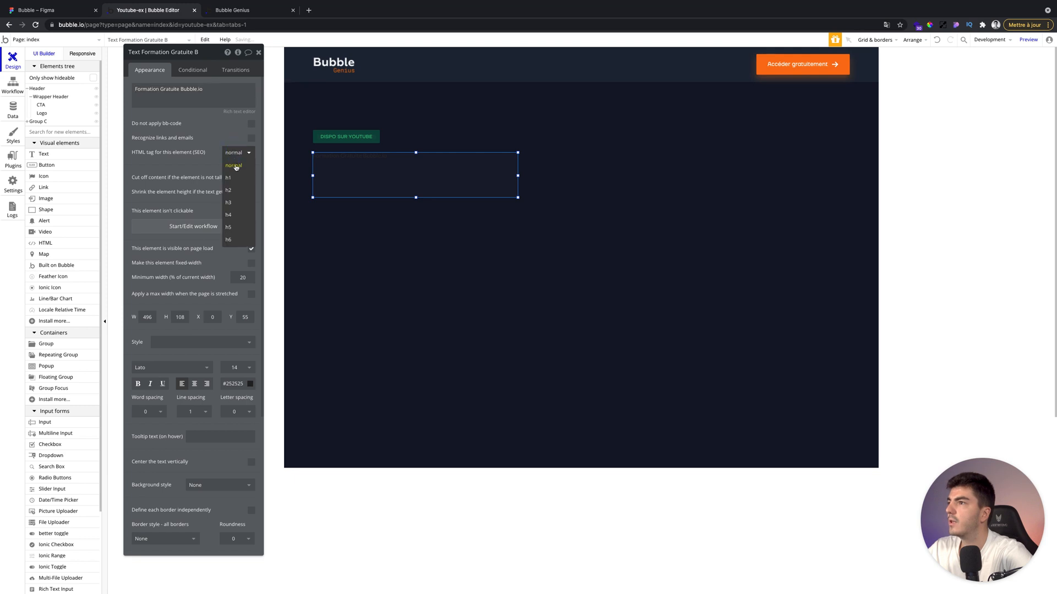
pyautogui.click(235, 176)
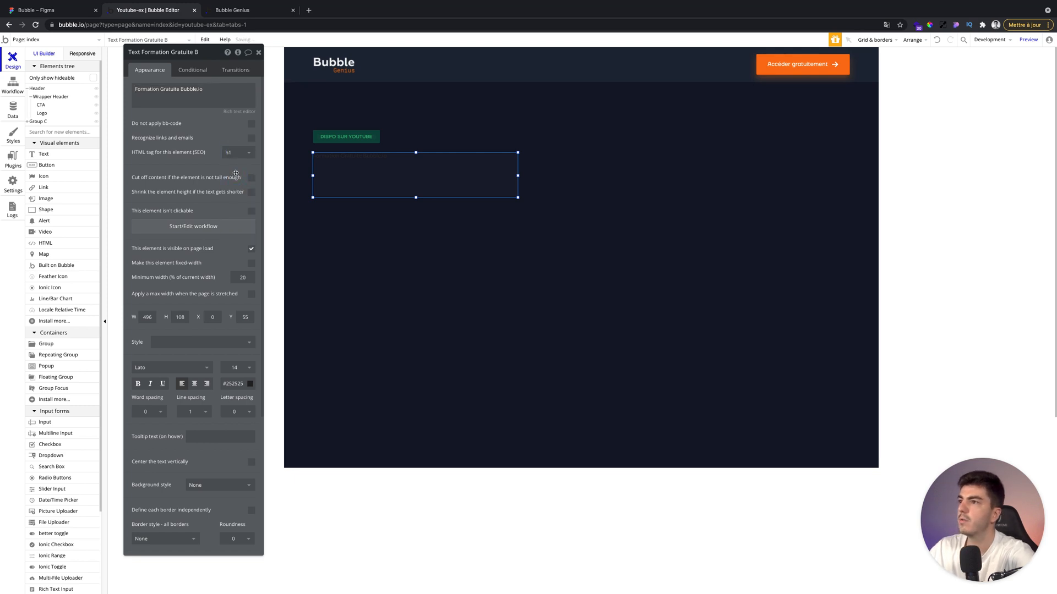
# Apply the style 'I - Text - 48 - Bold - Light' to the heading text.
pyautogui.click(199, 337)
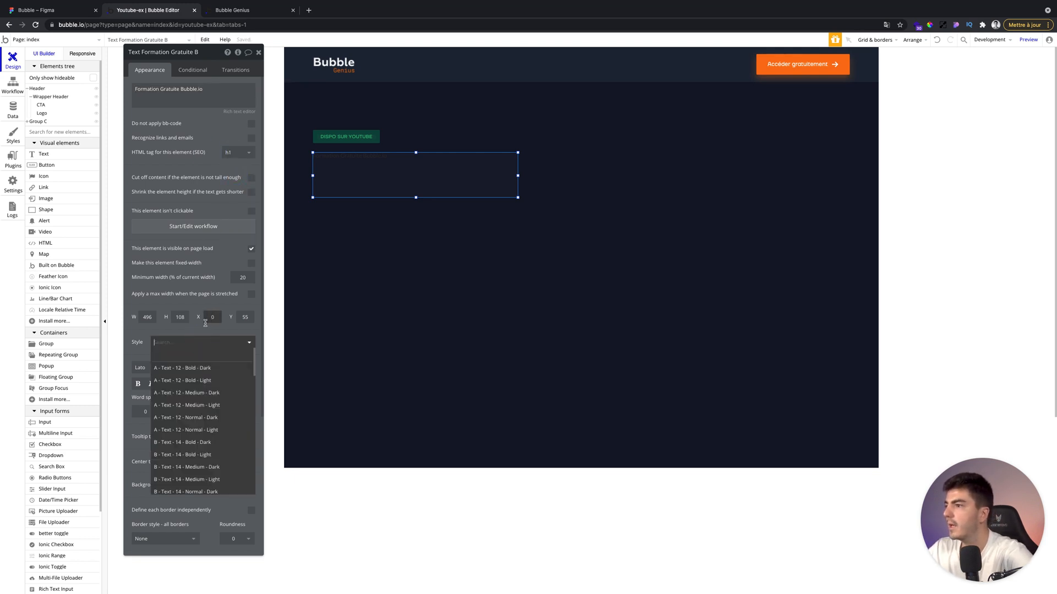
pyautogui.scroll(-10, 211, 447)
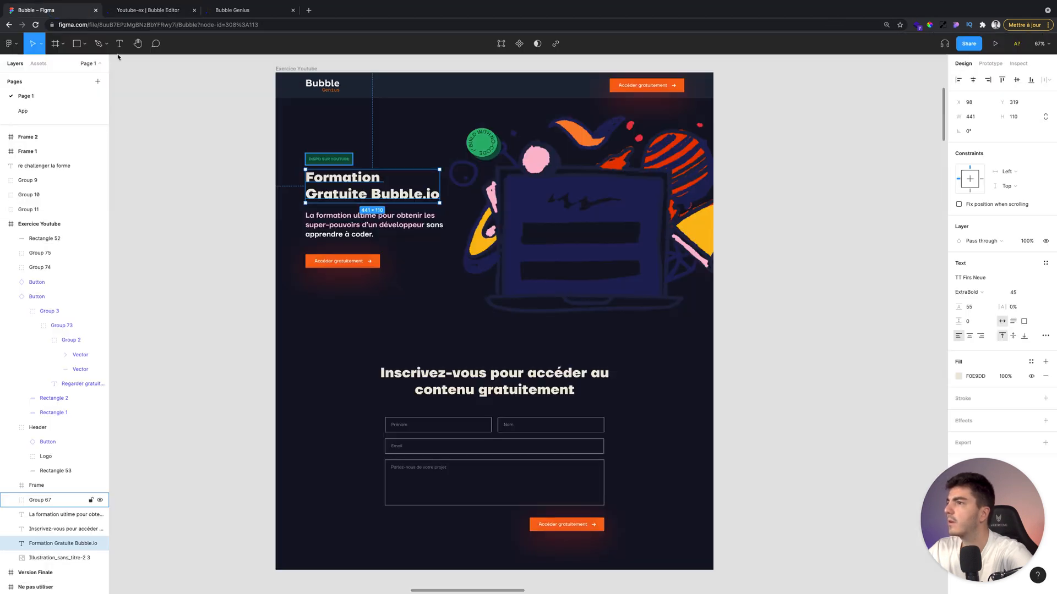
pyautogui.click(57, 11)
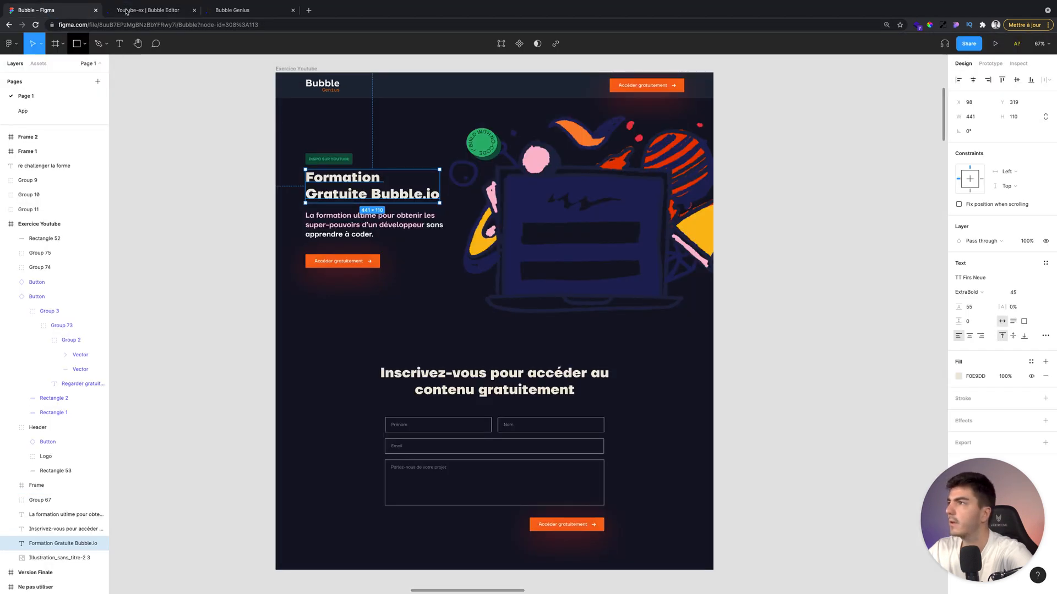
pyautogui.hotkey('ctrl', 'Tab')
pyautogui.scroll(-1, 189, 475)
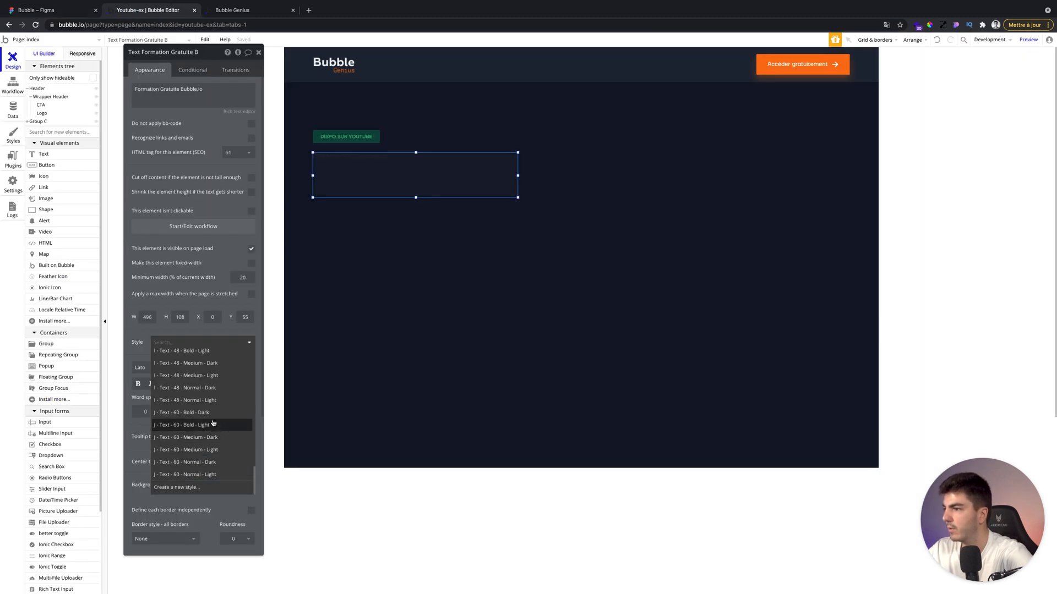
pyautogui.scroll(3, 212, 372)
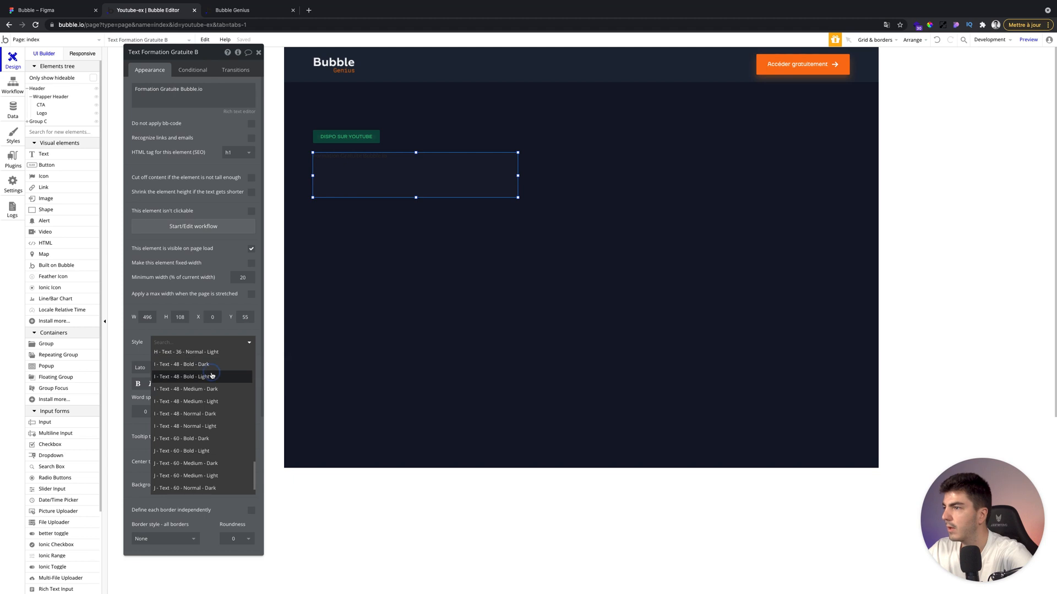
pyautogui.click(206, 377)
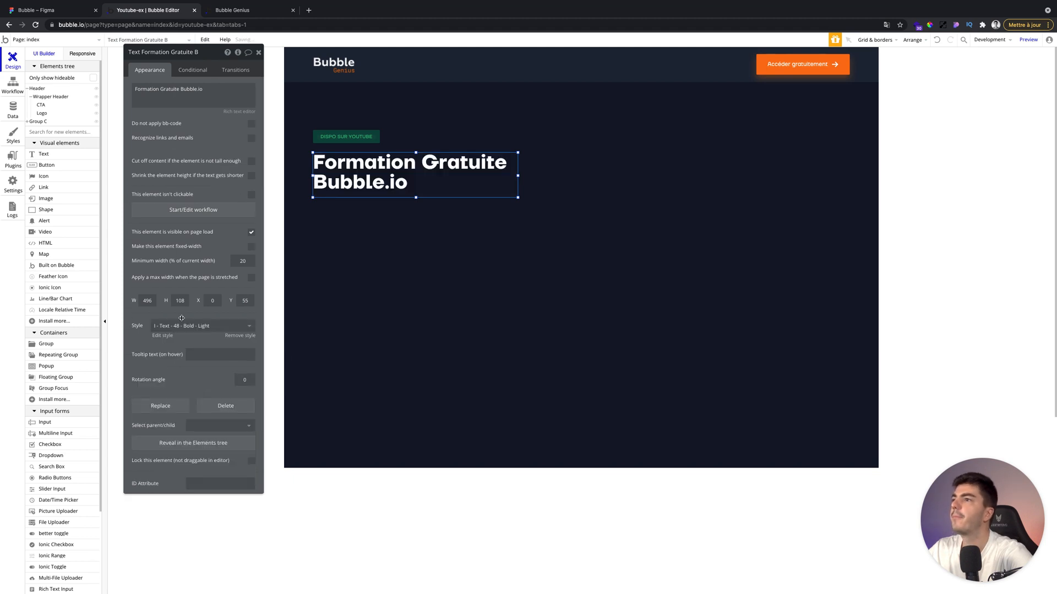
# Apply a colour to the whole heading text in the rich text editor.
pyautogui.click(12, 184)
pyautogui.click(289, 375)
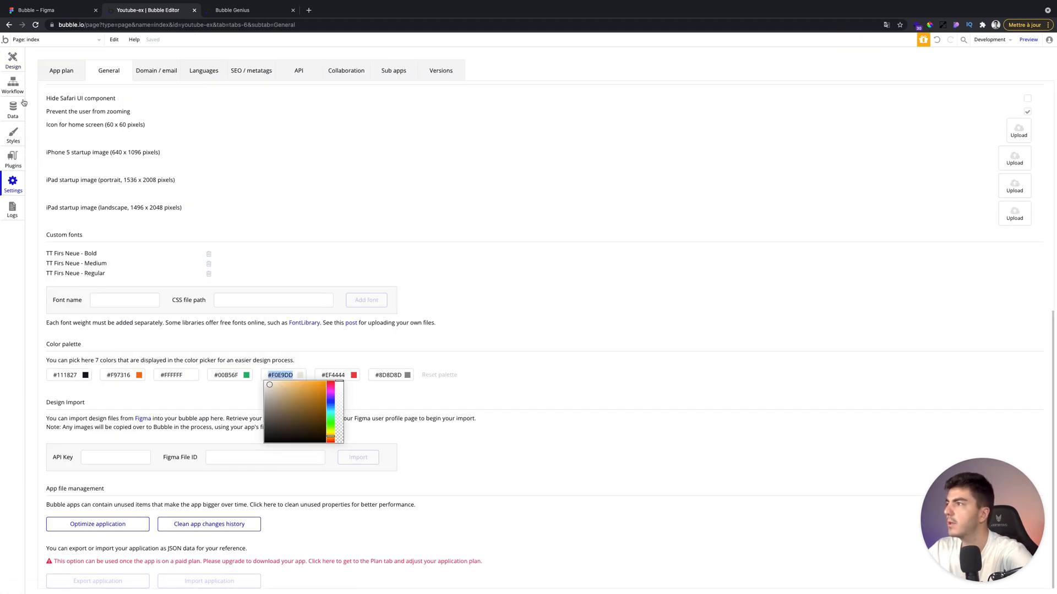
pyautogui.click(13, 61)
pyautogui.doubleClick(402, 169)
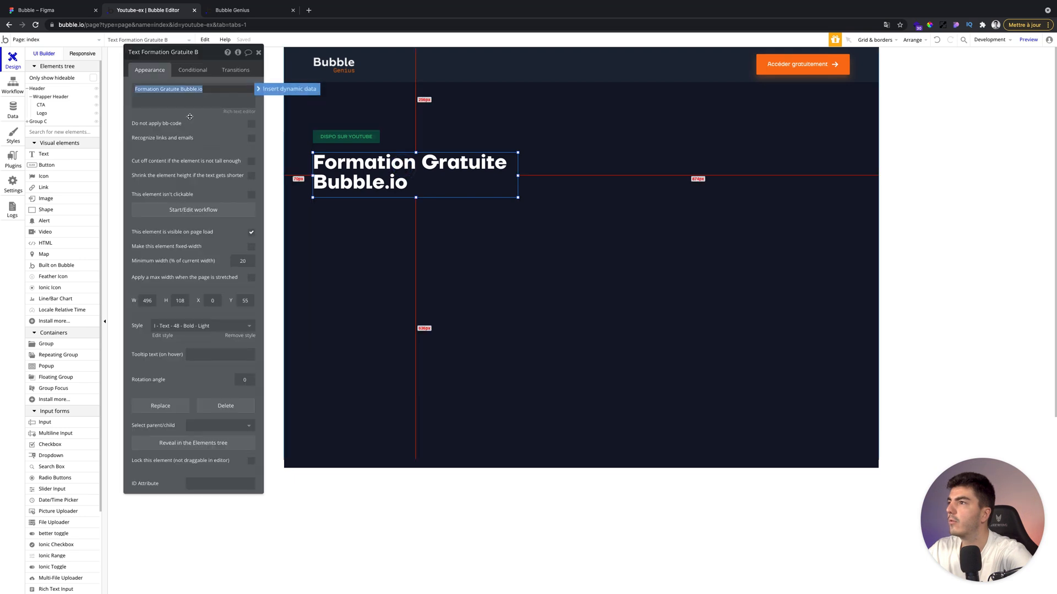
pyautogui.click(240, 112)
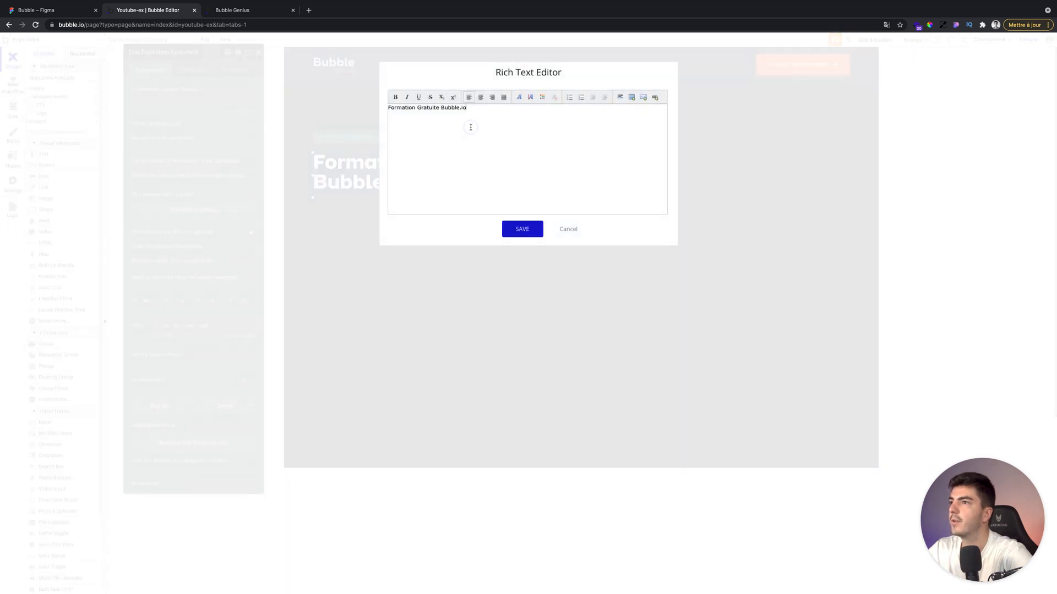
pyautogui.press('super+a')
pyautogui.click(546, 98)
pyautogui.click(539, 112)
pyautogui.click(518, 226)
# Set the heading's colour code to #F0E9DD.
pyautogui.click(163, 88)
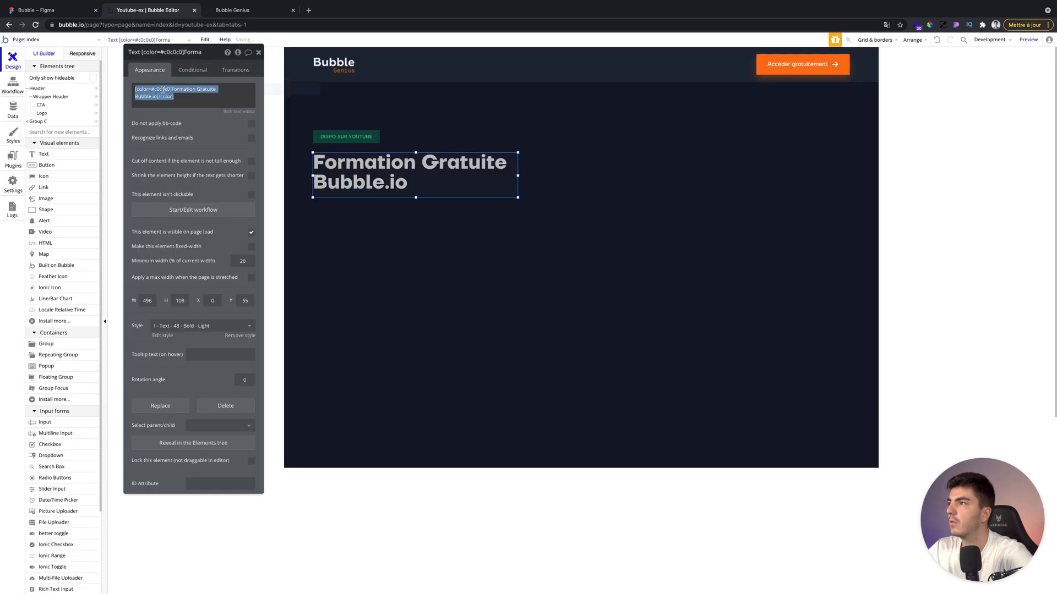
pyautogui.doubleClick(163, 88)
pyautogui.write('#F09DD')
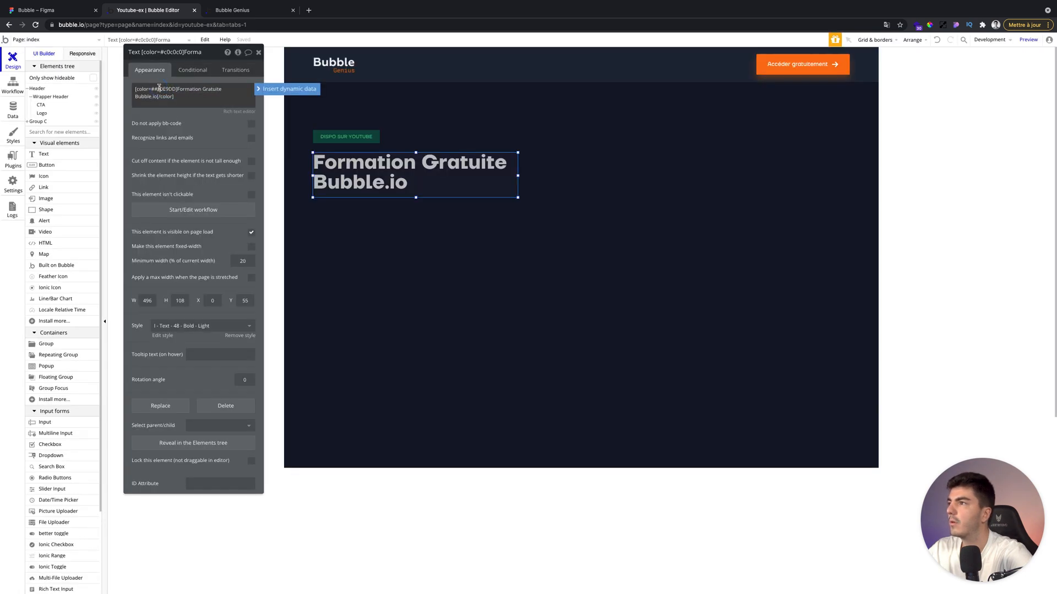
pyautogui.press('super+z')
pyautogui.click(157, 89)
pyautogui.press('BackSpace')
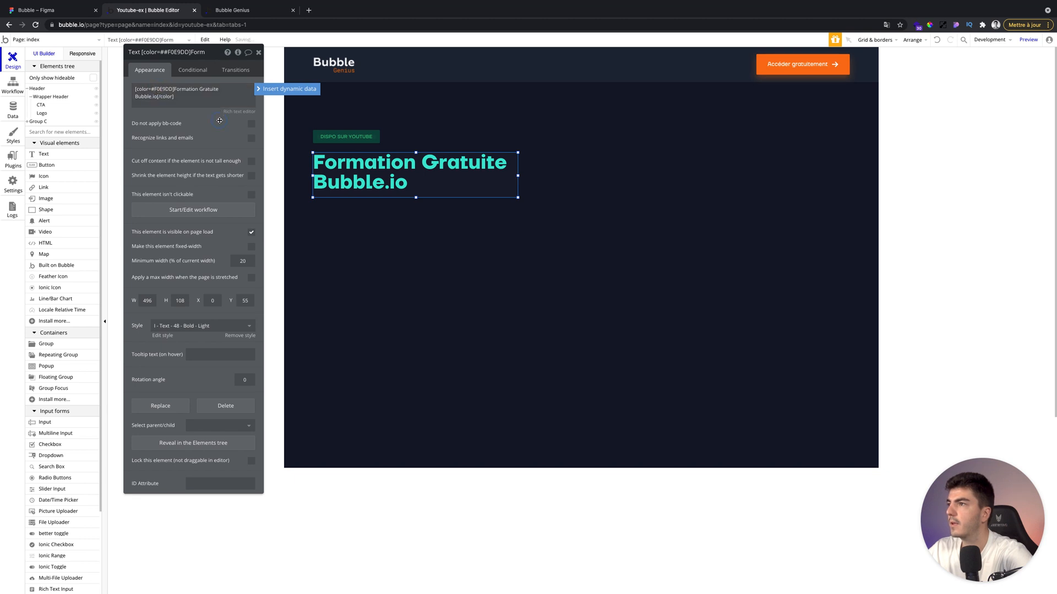
# Narrow the heading text box to 460 px wide.
pyautogui.click(257, 52)
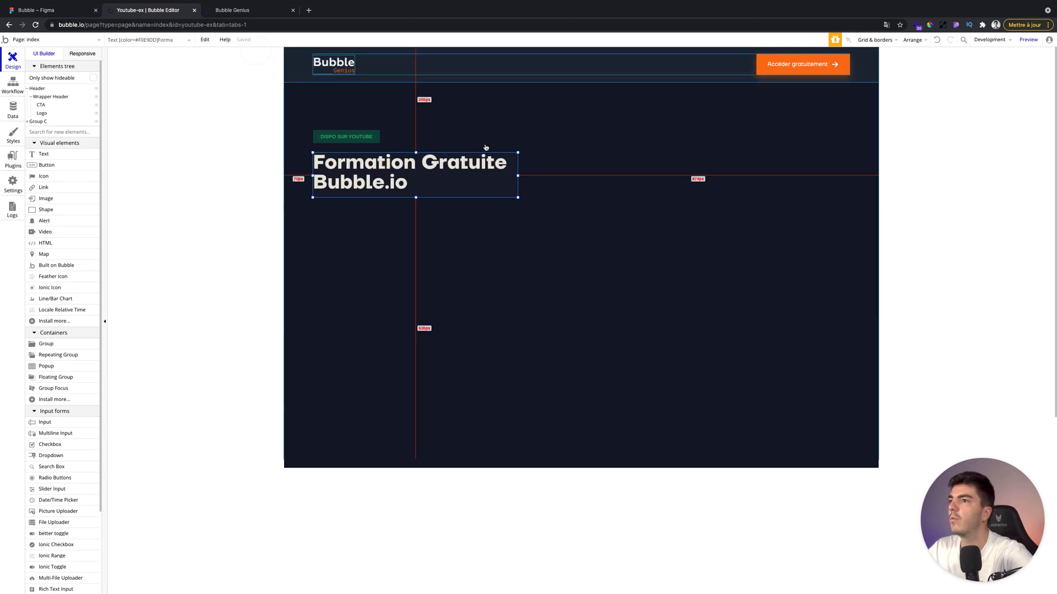
pyautogui.moveTo(513, 175); pyautogui.dragTo(503, 175)
pyautogui.doubleClick(417, 171)
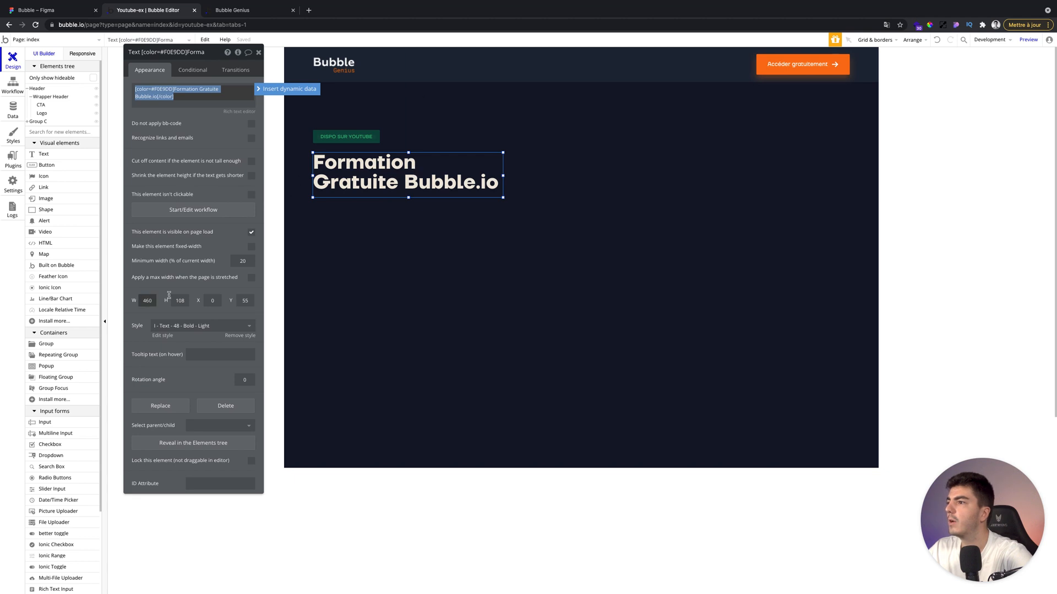
# Edit the 'I - Text - 48 - Bold - Light' style so its HTML tag is h1.
pyautogui.click(163, 336)
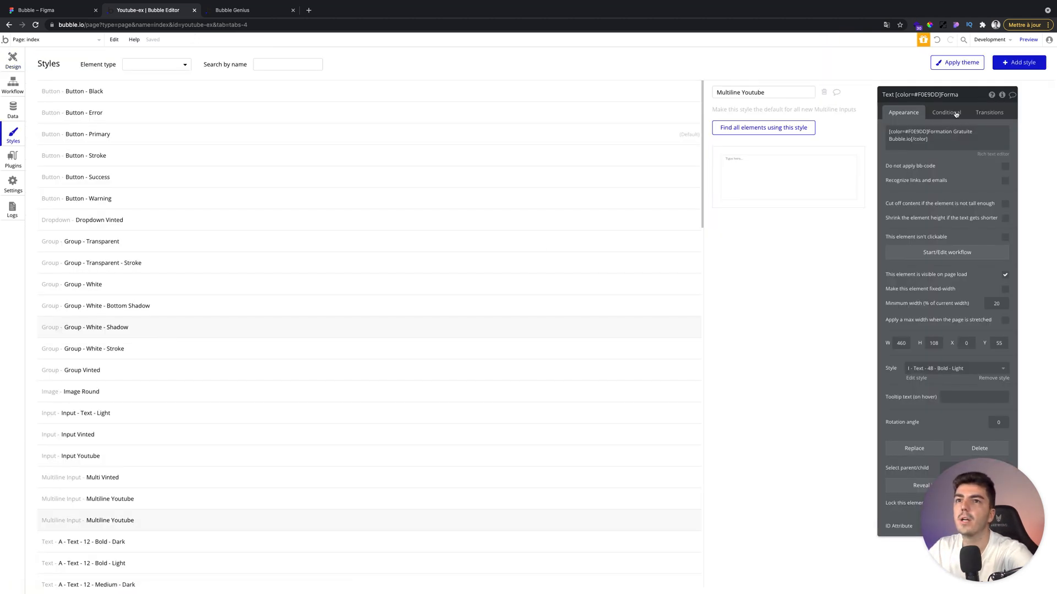
pyautogui.click(973, 98)
pyautogui.click(999, 116)
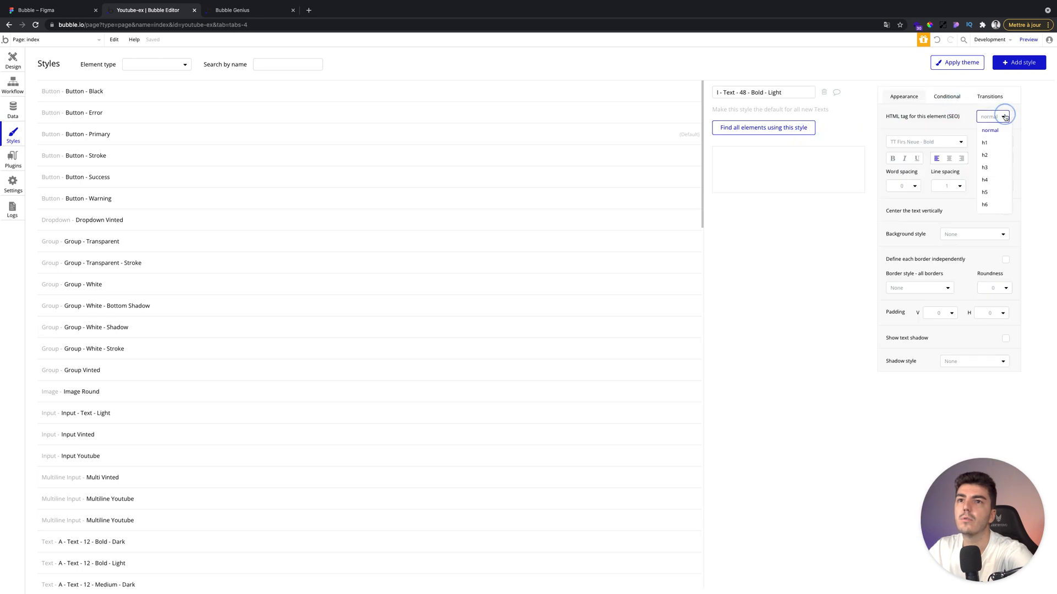
pyautogui.click(989, 143)
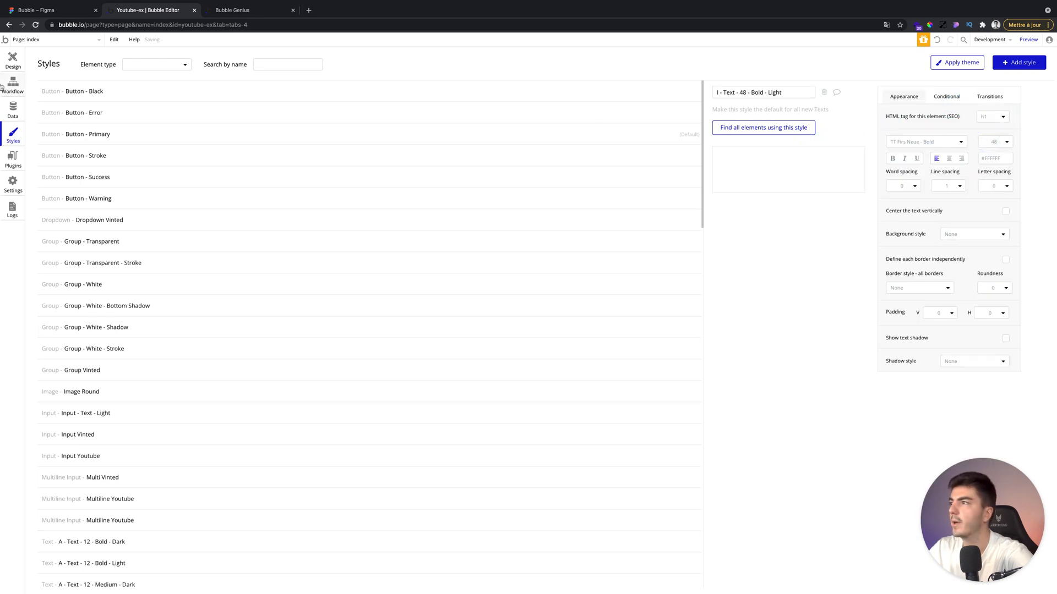
pyautogui.click(11, 62)
# Draw a new text element below the heading, about 397 by 106 px, aligned to the group's left edge.
pyautogui.click(405, 185)
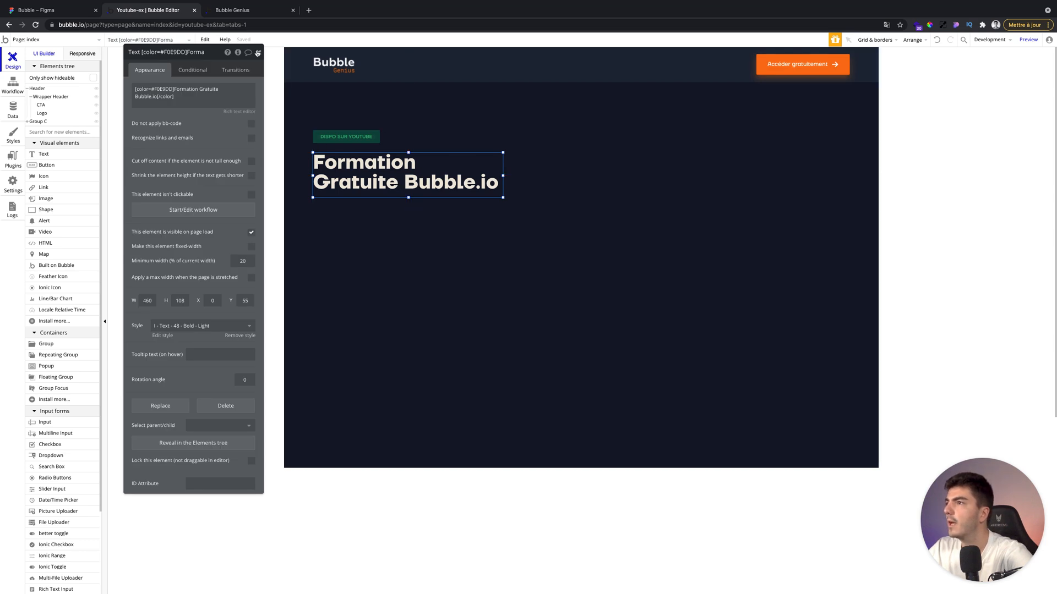
pyautogui.click(44, 154)
pyautogui.moveTo(321, 207); pyautogui.dragTo(484, 250)
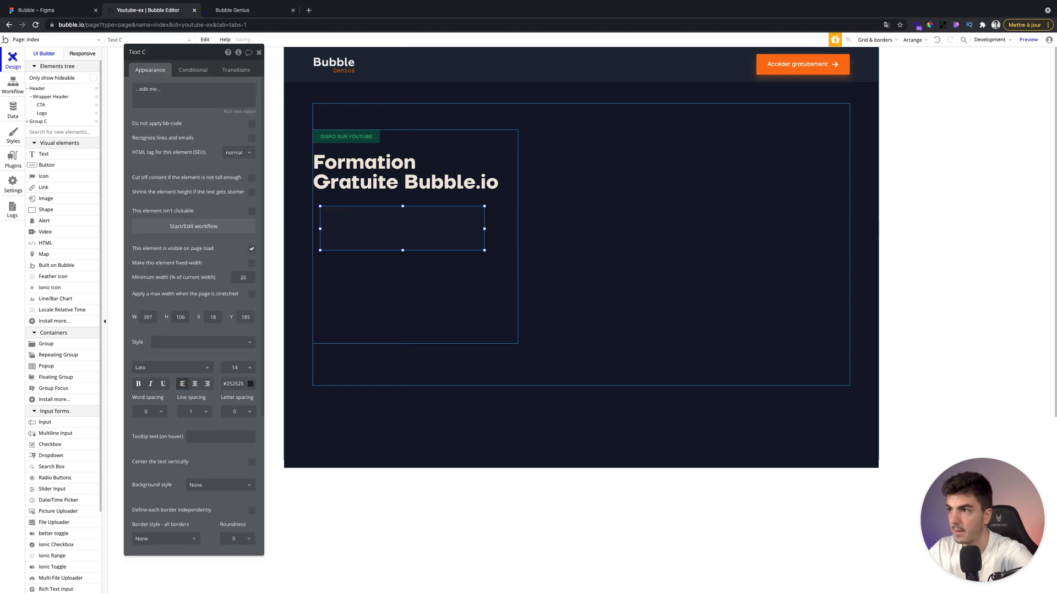
pyautogui.moveTo(391, 235); pyautogui.dragTo(390, 235)
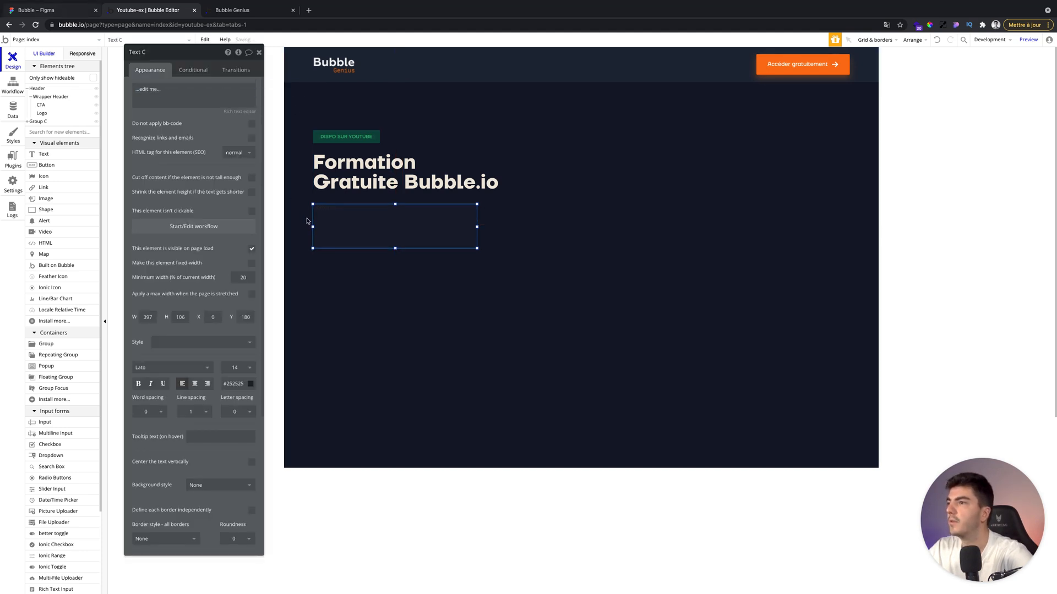
# Fill the new text element with the subtitle 'La formation ultime pour obtenir les super-pouvoirs d'un développeur sans apprendre à coder.'.
pyautogui.press('super+1')
pyautogui.click(330, 222)
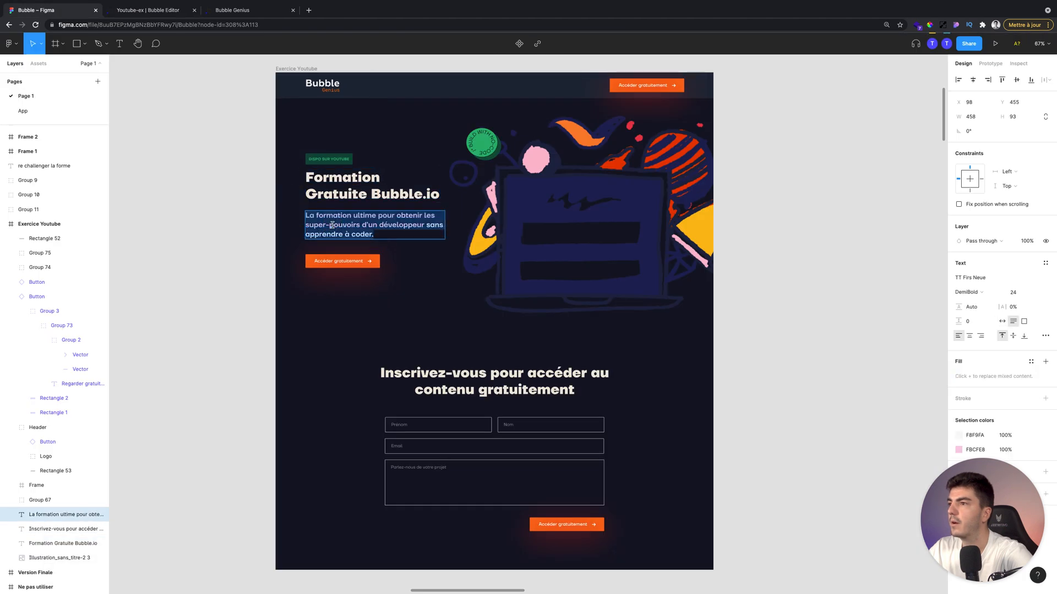
pyautogui.click(151, 7)
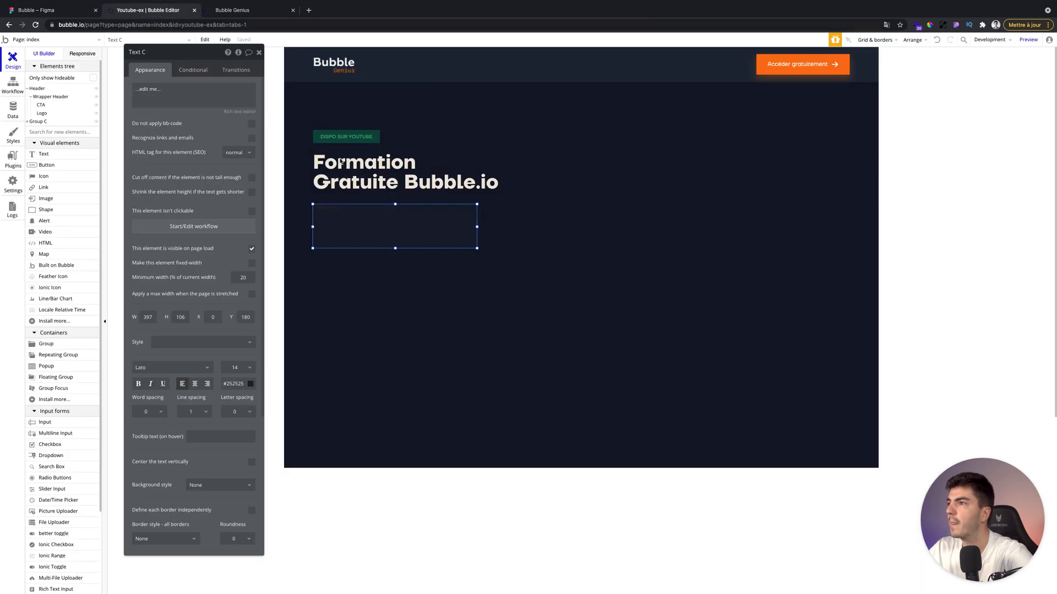
pyautogui.click(194, 109)
pyautogui.write("La formation ultime pour obtenir les super-pouvoirs d'un développeur sans apprendre à coder.")
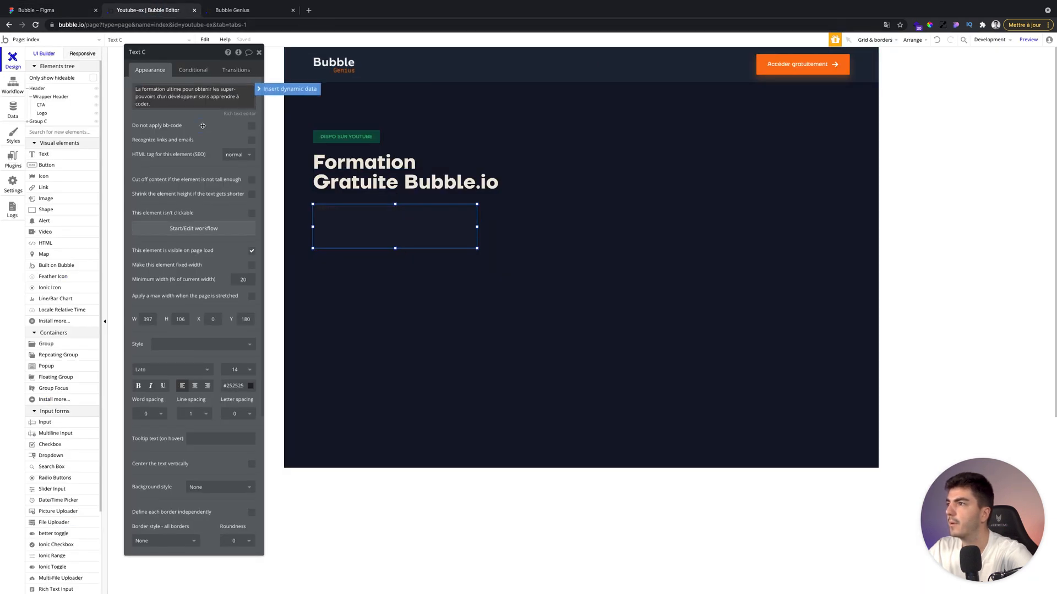
pyautogui.click(206, 132)
pyautogui.press('alt')
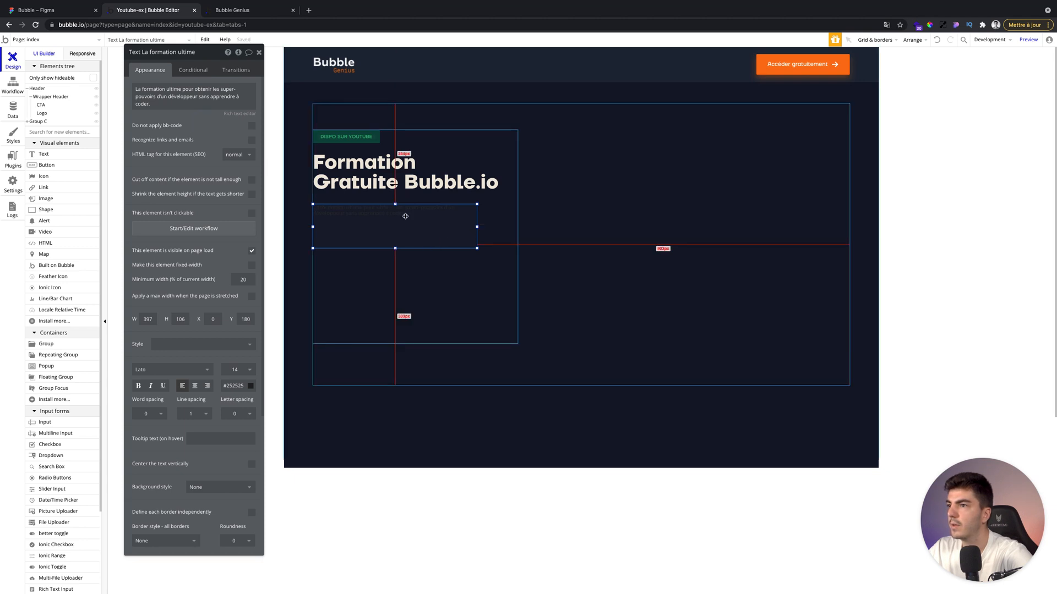
# Apply a light text style to the subtitle.
pyautogui.click(184, 345)
pyautogui.scroll(-4, 193, 467)
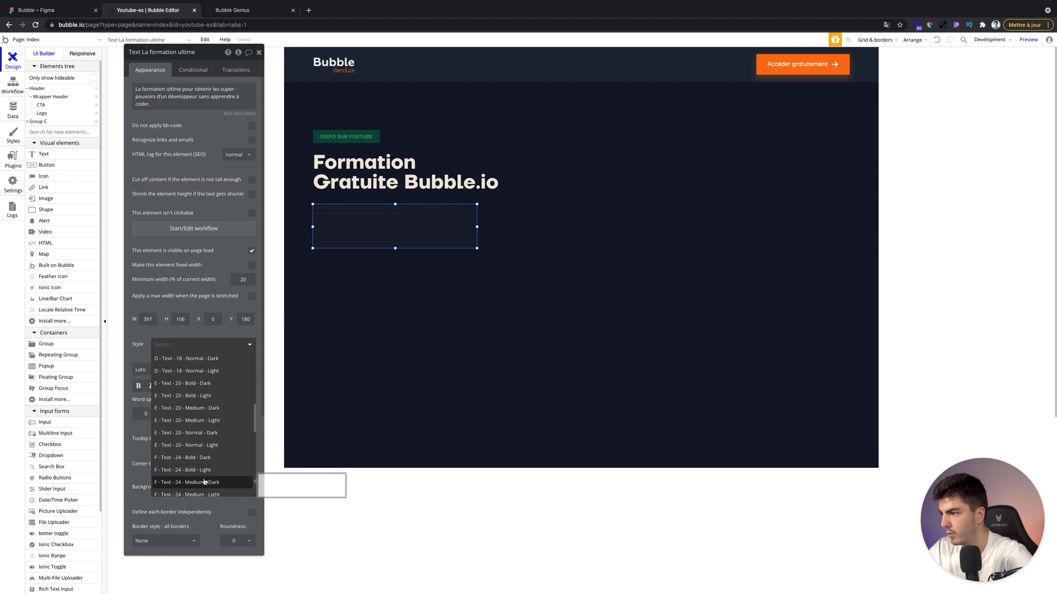
pyautogui.scroll(-1, 203, 481)
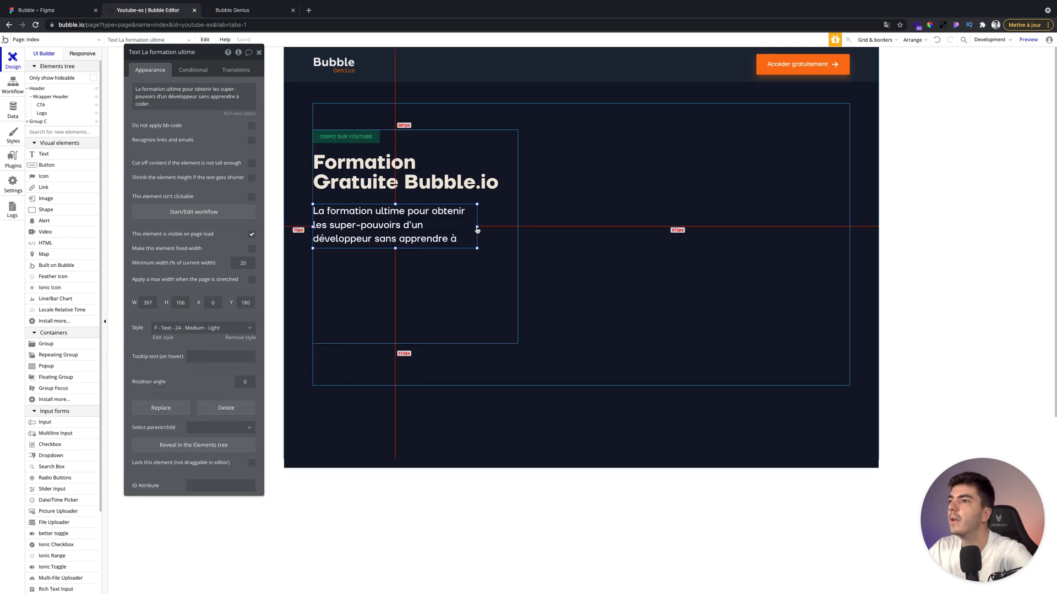
# Widen the subtitle box so its line breaks match the Figma design.
pyautogui.moveTo(477, 227); pyautogui.dragTo(483, 227)
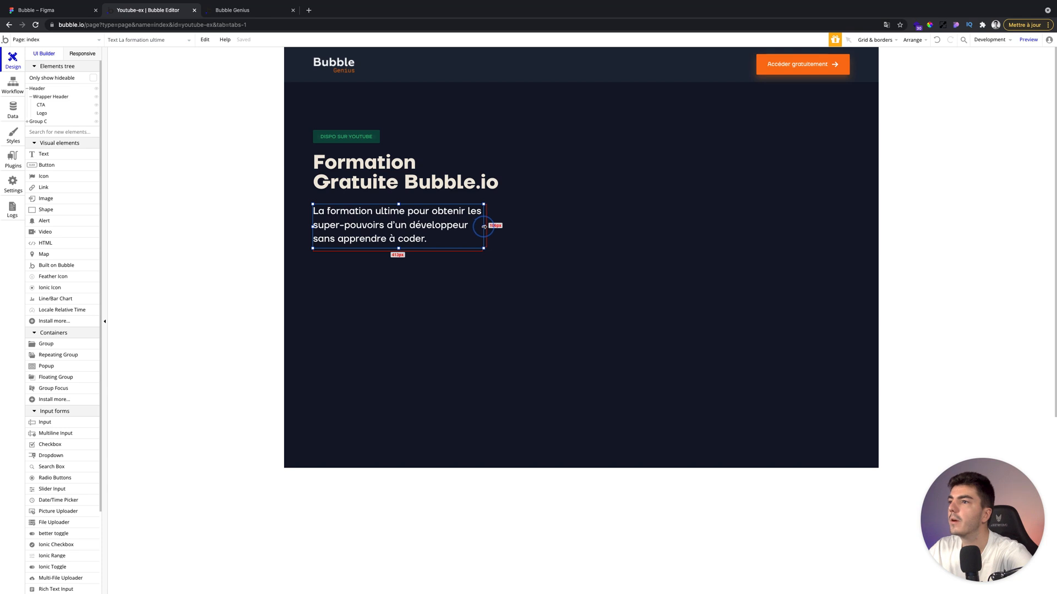
pyautogui.click(51, 10)
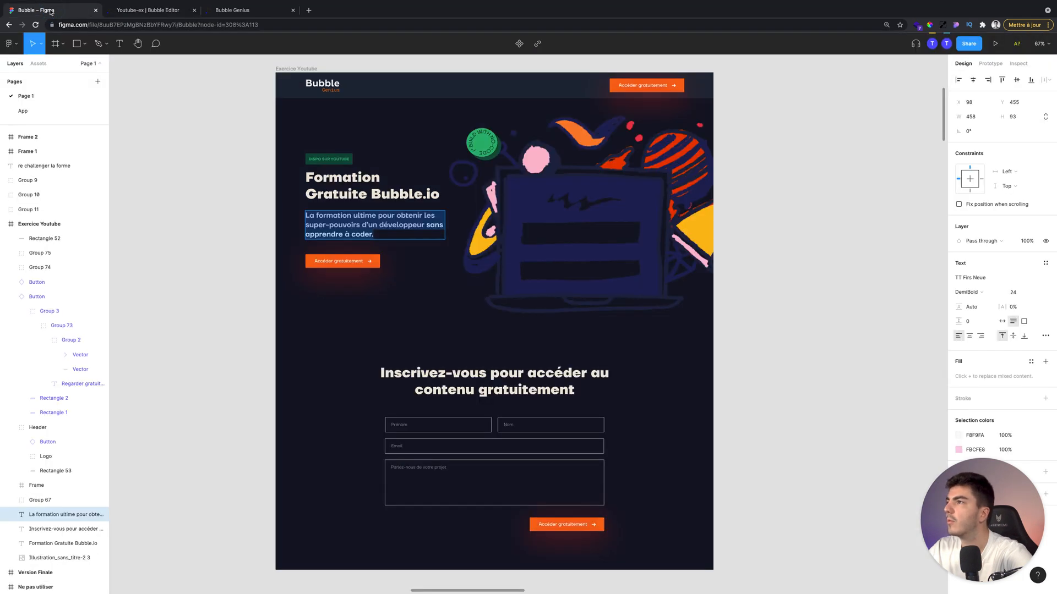
pyautogui.click(115, 12)
pyautogui.moveTo(482, 227); pyautogui.dragTo(496, 228)
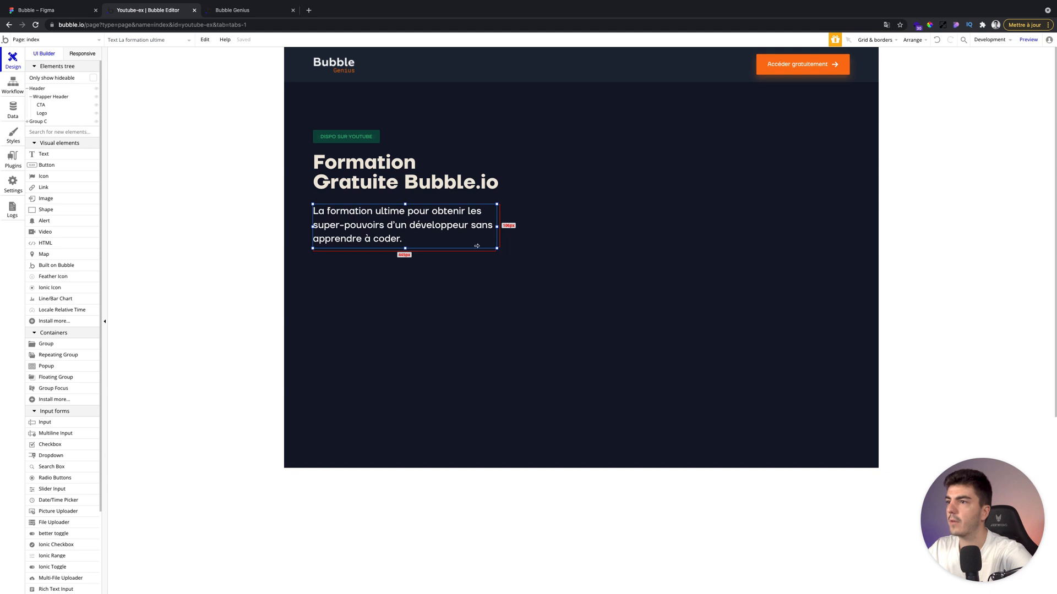
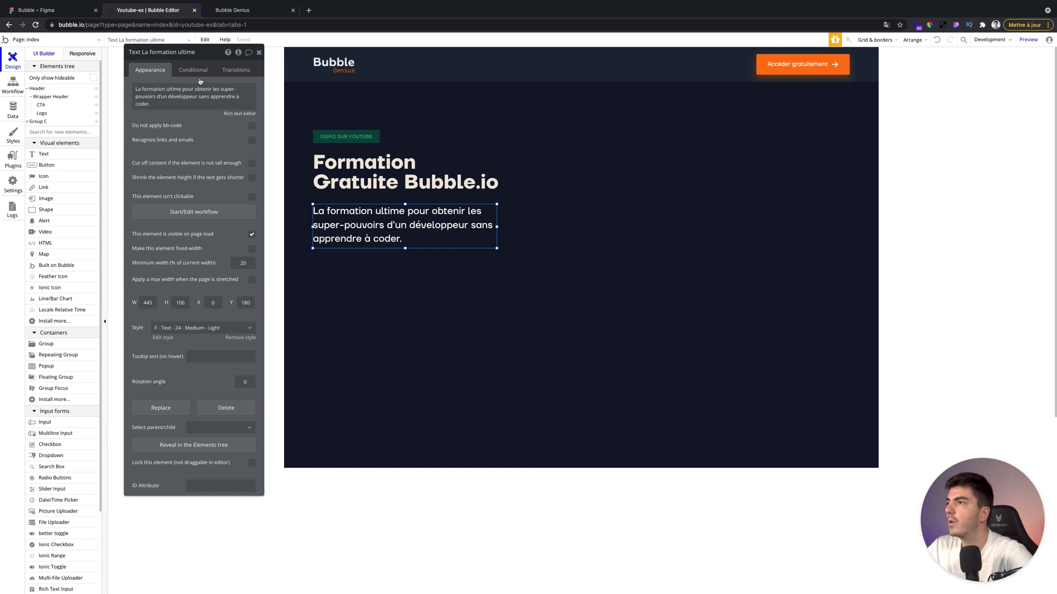
# Compare the subtitle's text colours in the Figma design with the app's colour palette settings.
pyautogui.click(46, 14)
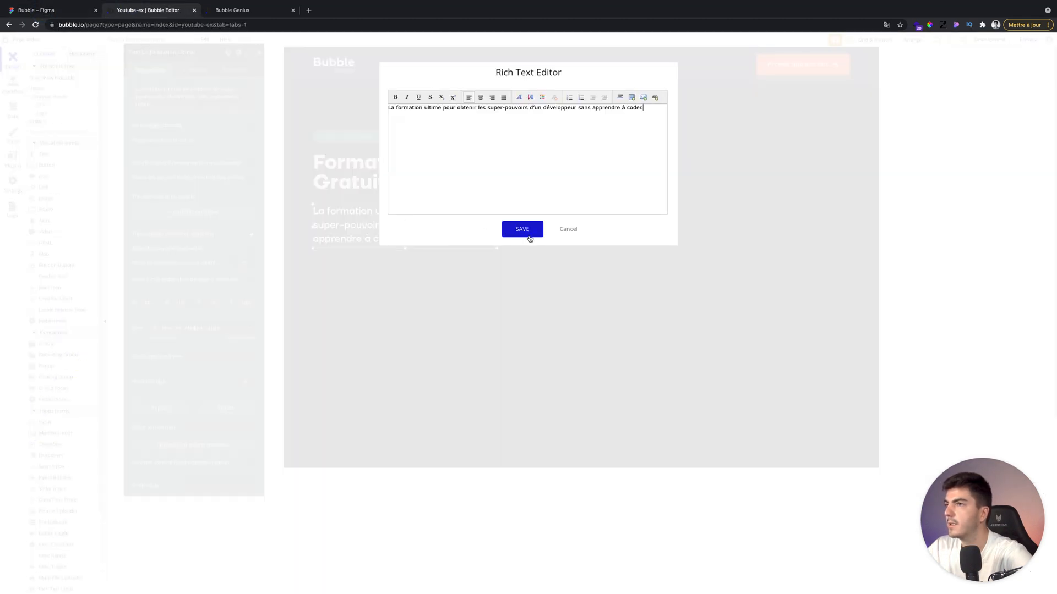
pyautogui.click(572, 231)
pyautogui.click(13, 182)
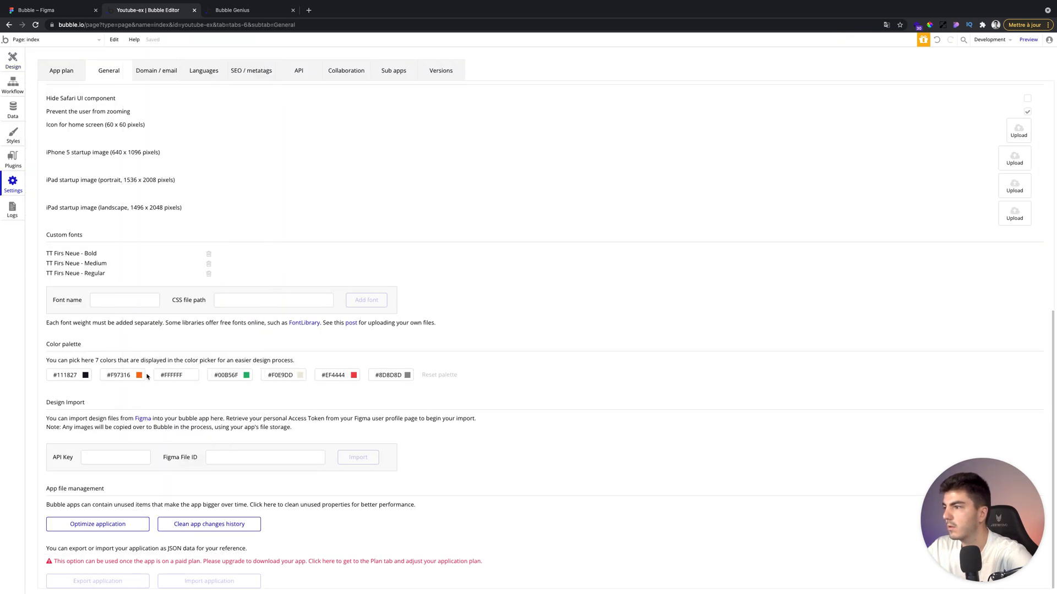
pyautogui.click(14, 64)
pyautogui.click(31, 13)
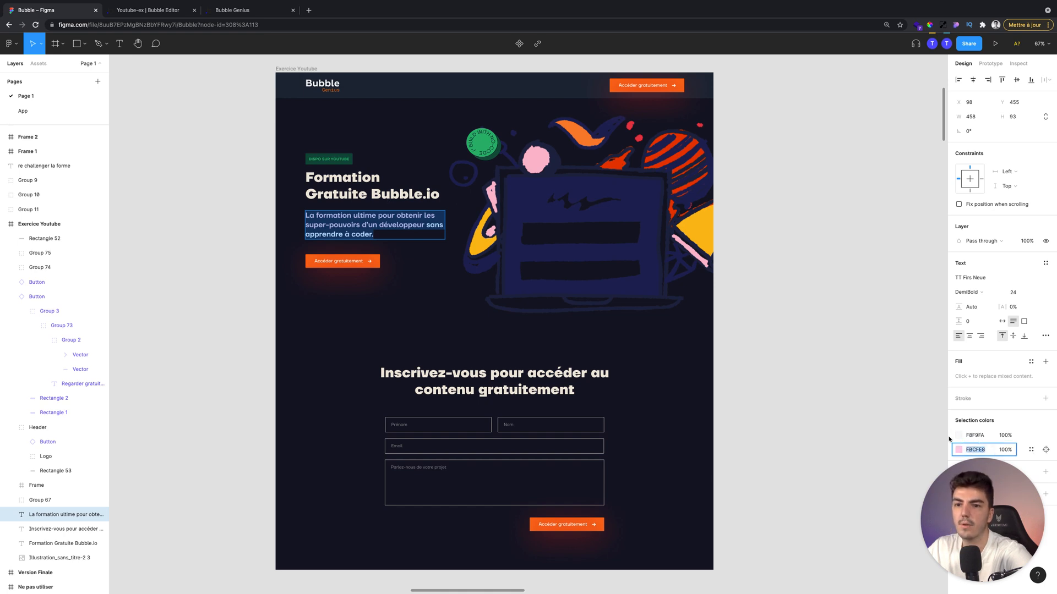
pyautogui.click(113, 10)
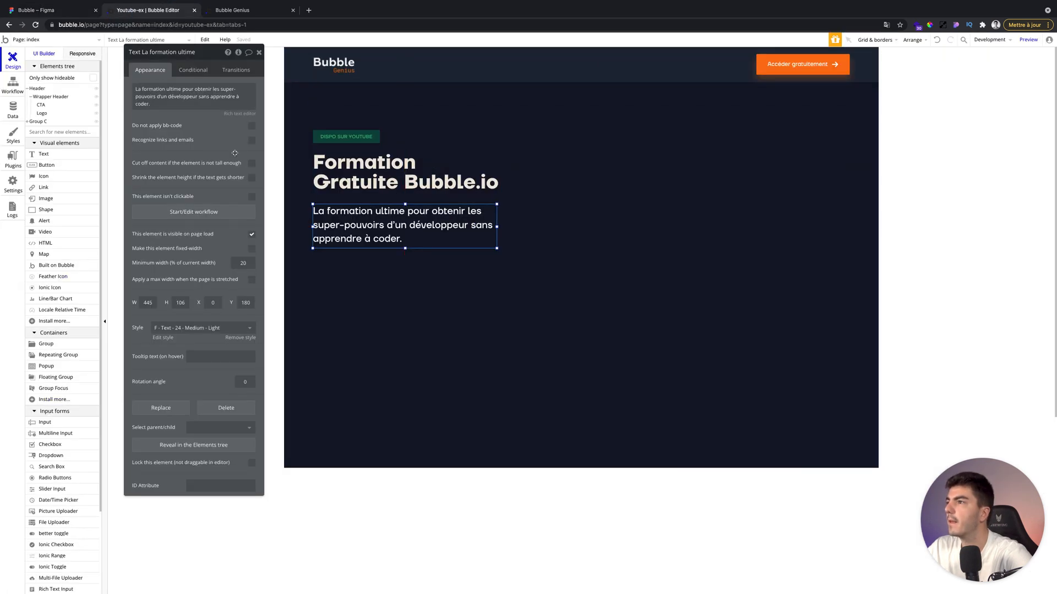
# Colour the subtitle's words from 'La formation' to 'développeur' with #FBCFE8 in the rich text.
pyautogui.click(239, 99)
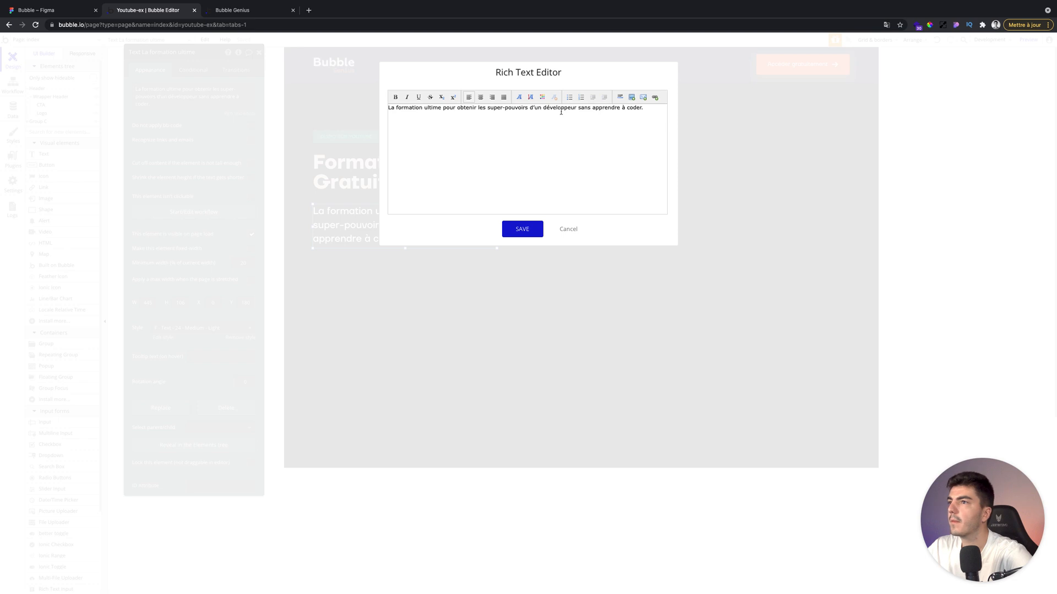
pyautogui.moveTo(576, 107); pyautogui.dragTo(356, 107)
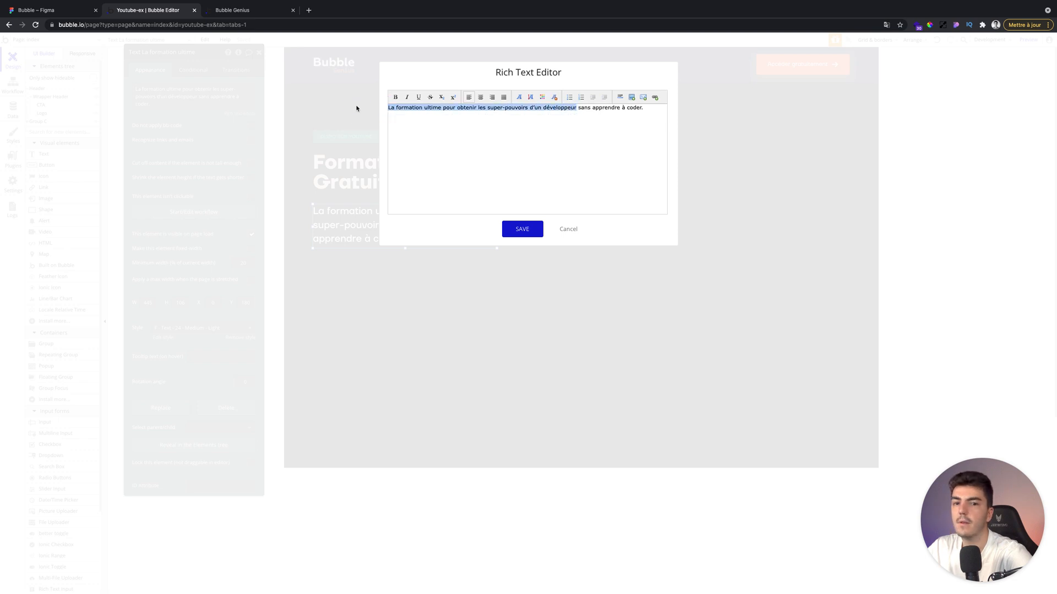
pyautogui.click(531, 99)
pyautogui.click(542, 112)
pyautogui.click(529, 229)
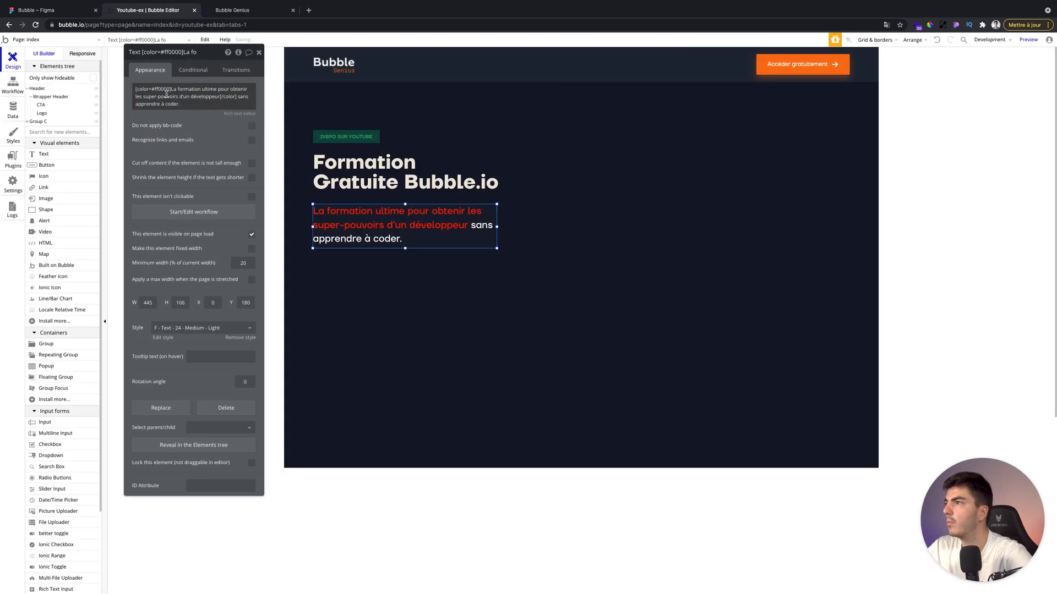
pyautogui.click(167, 91)
pyautogui.doubleClick(164, 90)
pyautogui.write('FBCFE8')
pyautogui.click(192, 132)
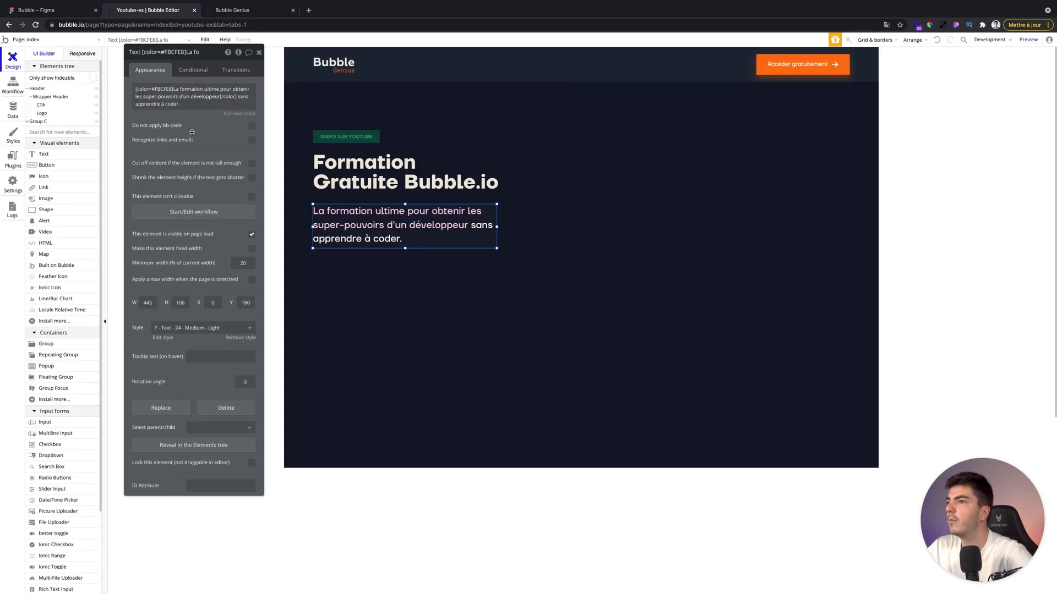
# Insert the CTA reusable element below the subtitle.
pyautogui.click(258, 52)
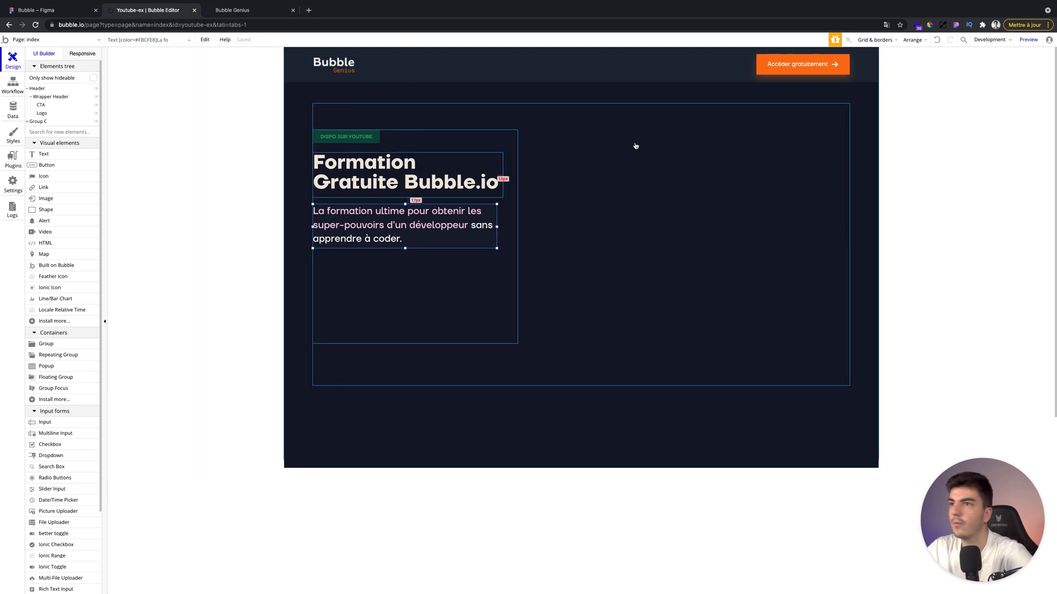
pyautogui.scroll(-3, 40, 472)
pyautogui.click(51, 506)
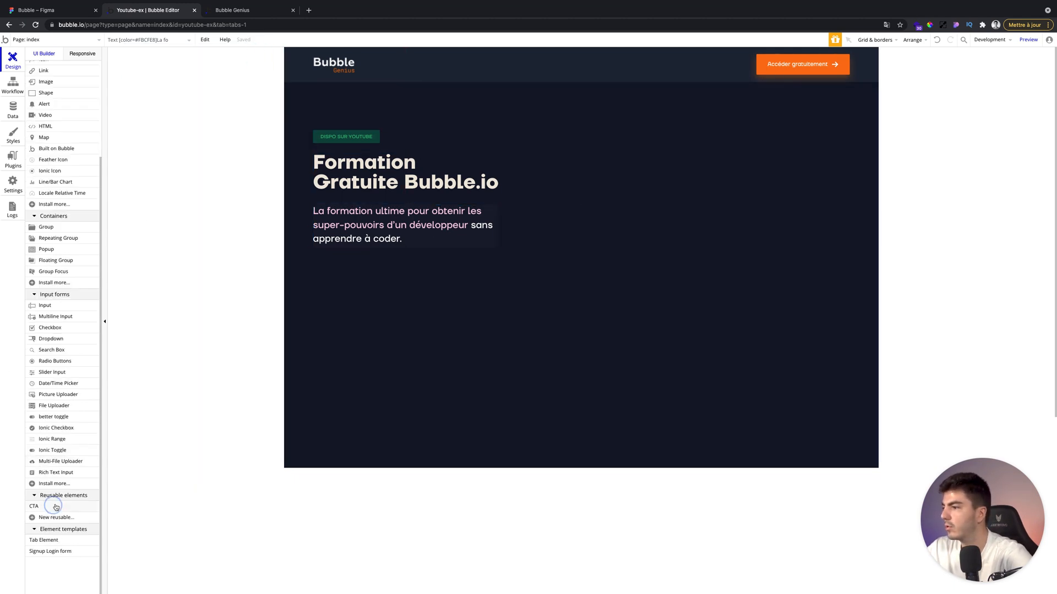
pyautogui.click(378, 289)
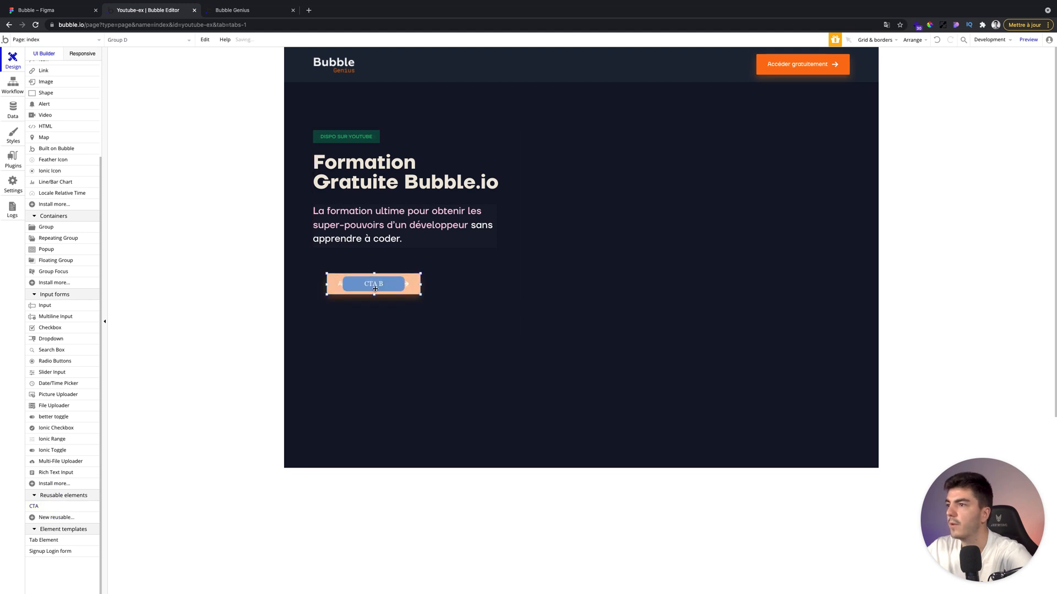
pyautogui.moveTo(375, 280); pyautogui.dragTo(362, 274)
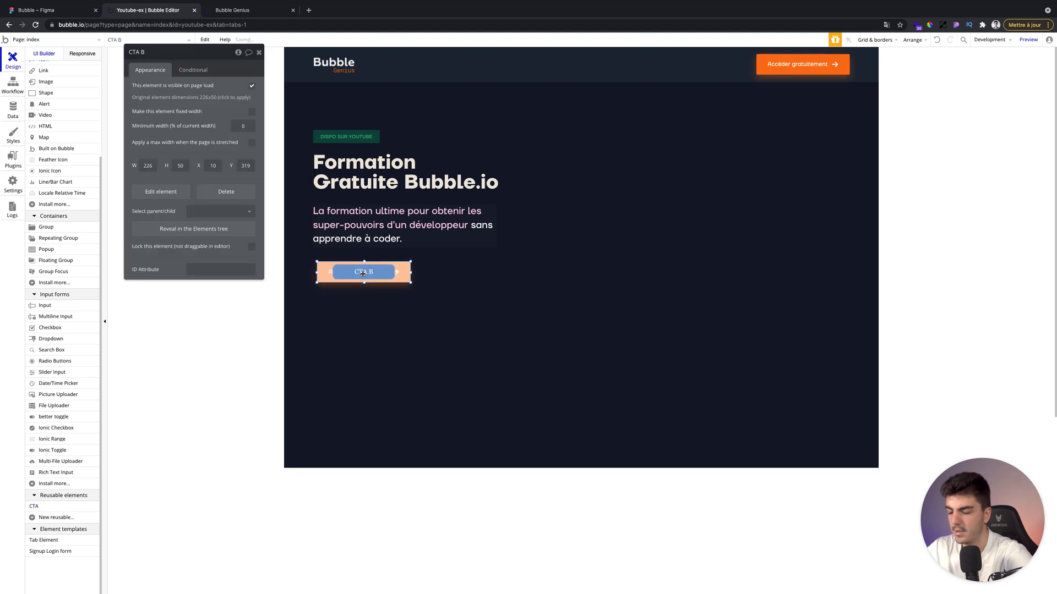
# Align the CTA button with the subtitle's left edge and nudge it slightly downward.
pyautogui.click(379, 190)
pyautogui.moveTo(412, 196); pyautogui.dragTo(408, 194)
pyautogui.click(392, 215)
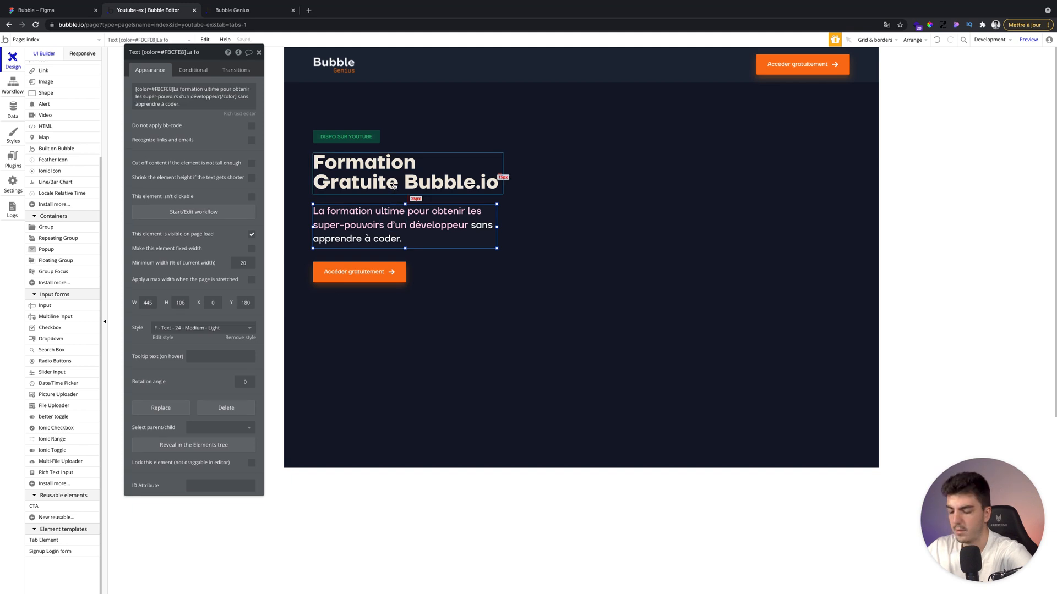
pyautogui.click(386, 272)
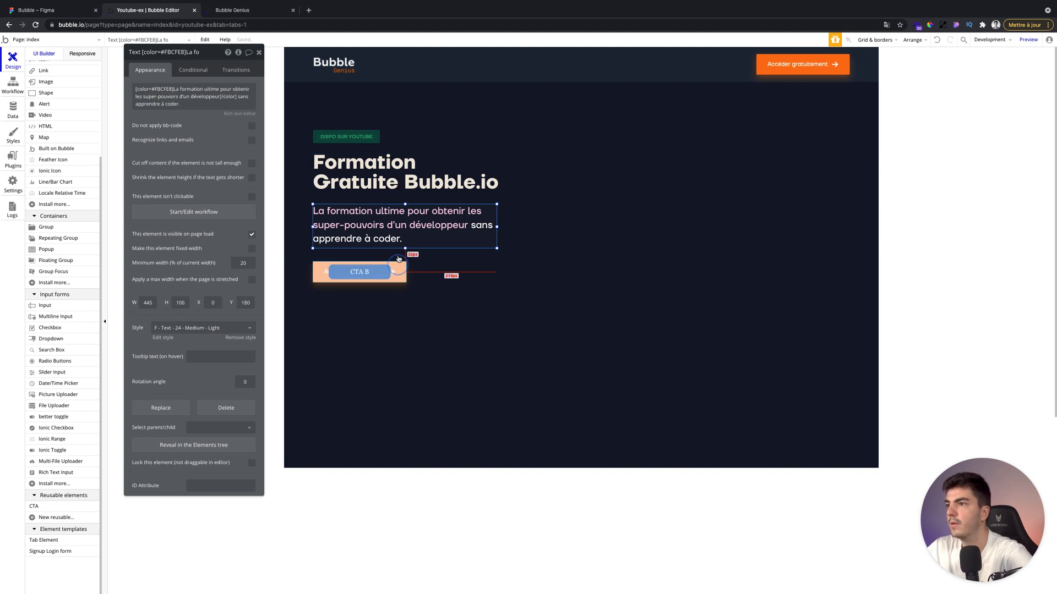
pyautogui.press('Down')
pyautogui.press('Down')
pyautogui.press('Down')
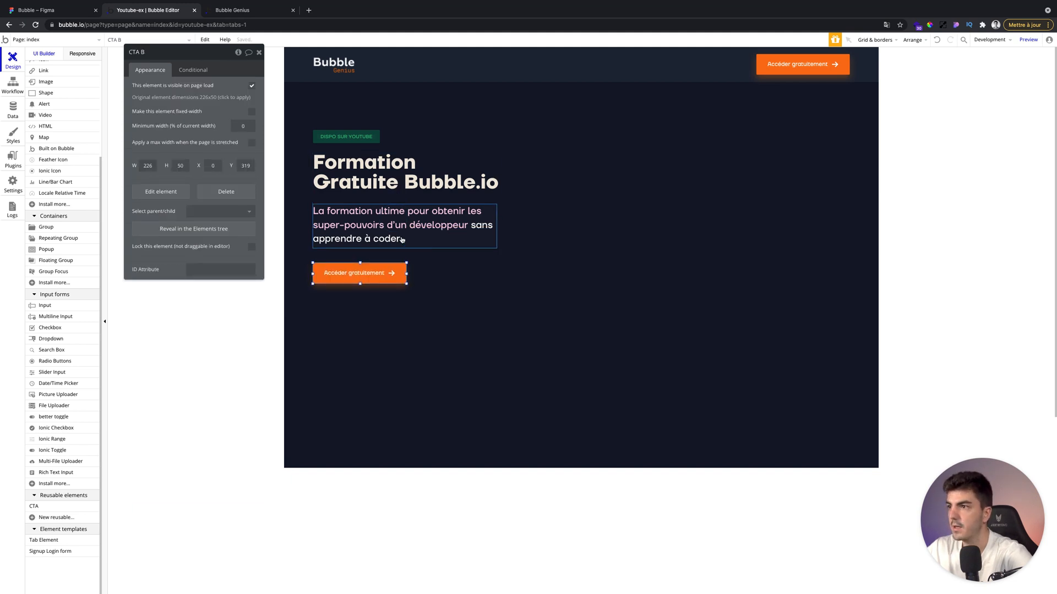
pyautogui.click(419, 236)
pyautogui.click(677, 132)
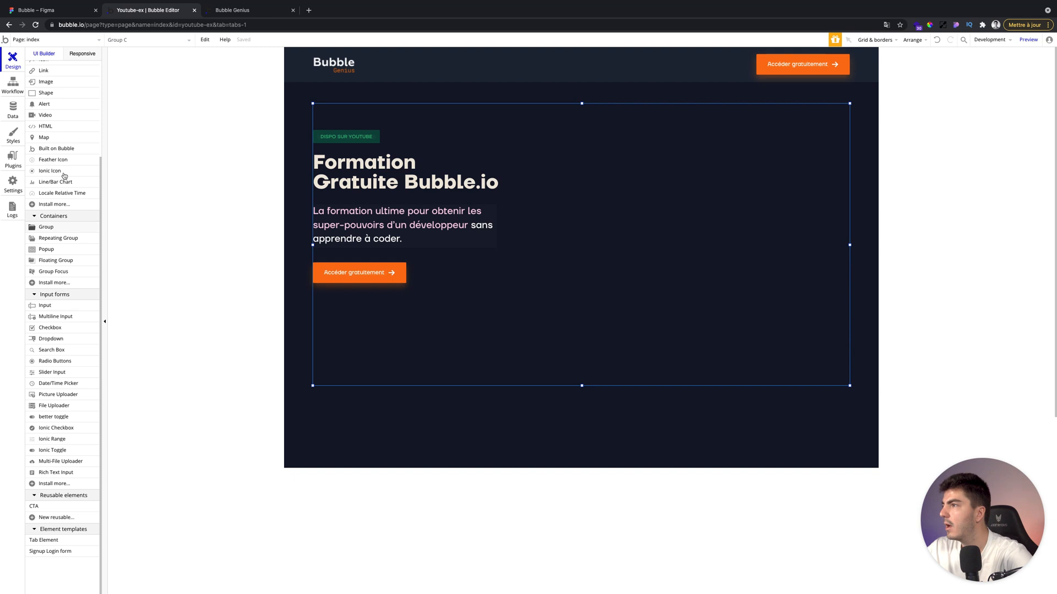
# Draw an image element about 725 by 636 px on the right side of the hero group.
pyautogui.scroll(3, 63, 176)
pyautogui.click(46, 198)
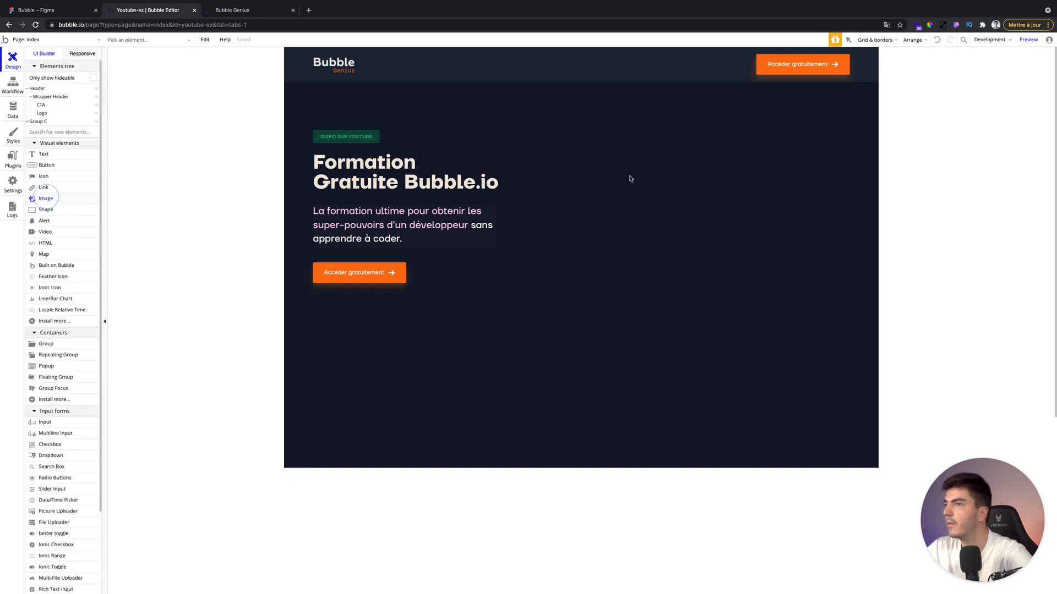
pyautogui.moveTo(529, 111); pyautogui.dragTo(829, 374)
pyautogui.click(226, 132)
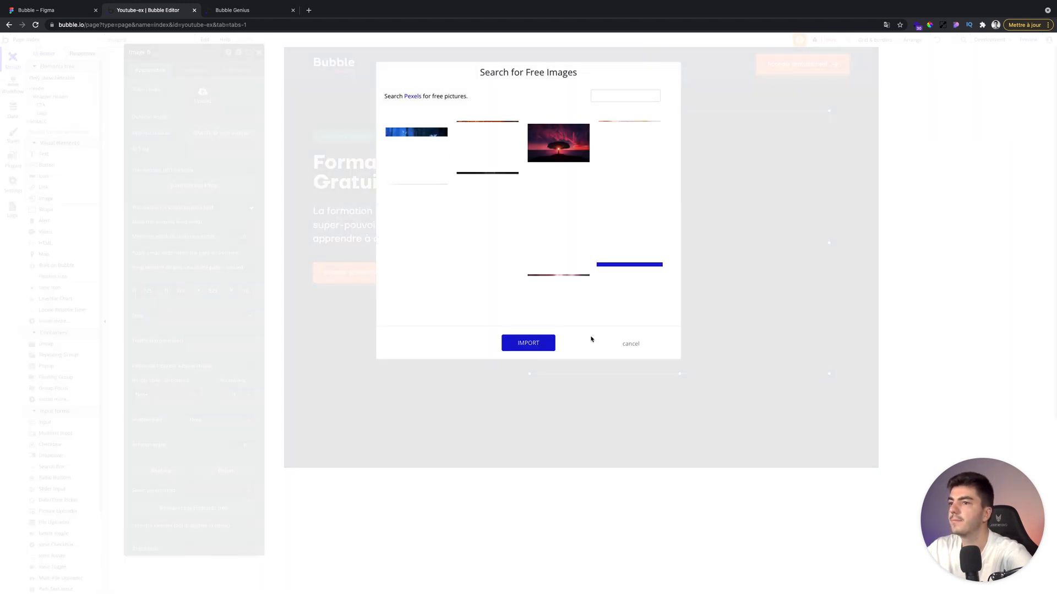
pyautogui.click(628, 344)
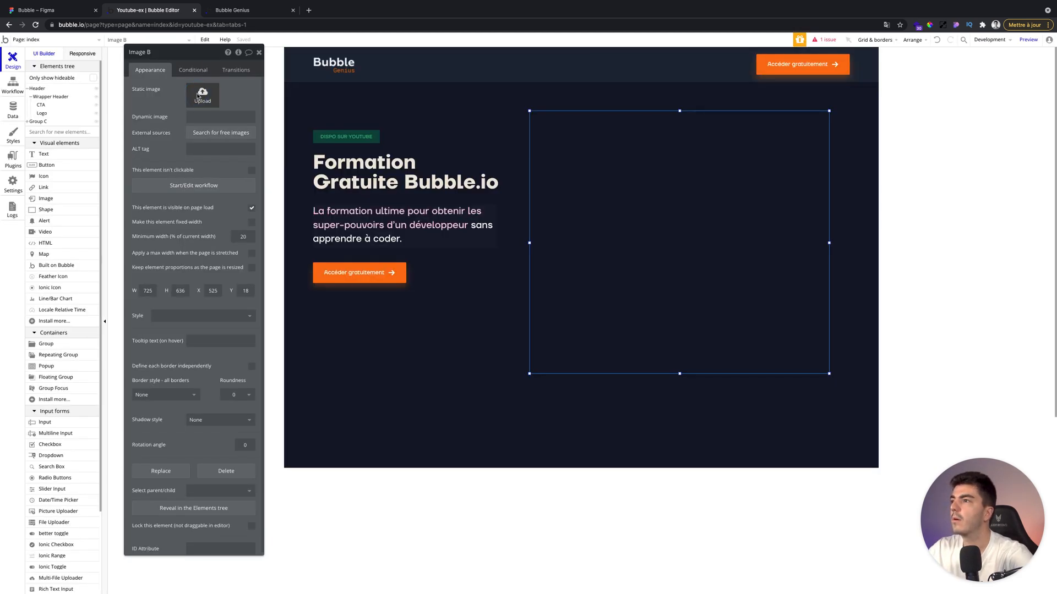
# Upload the hero illustration into the image and narrow it to about 804 px wide.
pyautogui.click(198, 96)
pyautogui.doubleClick(430, 206)
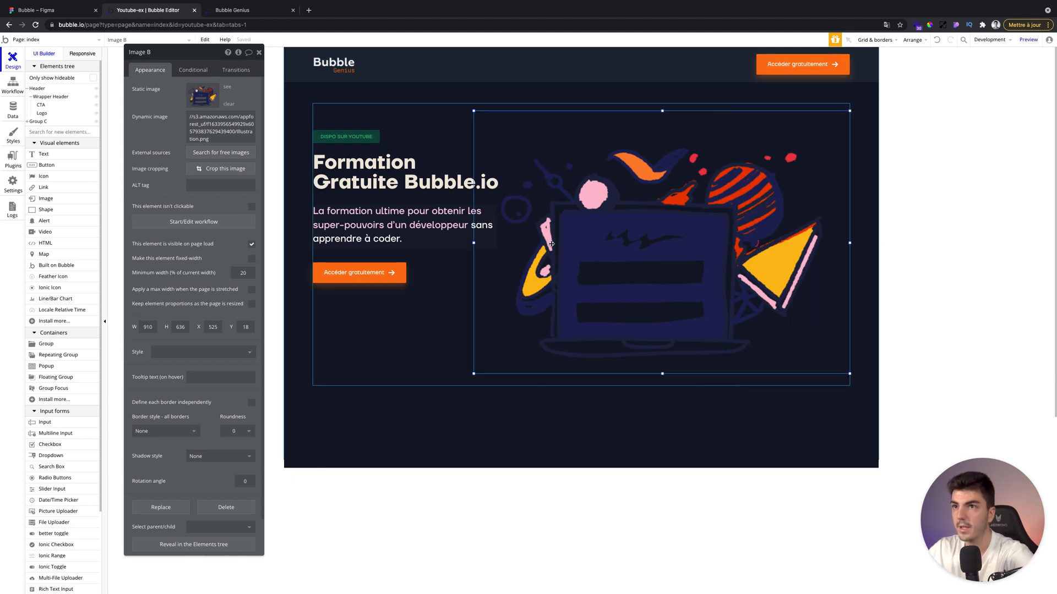
pyautogui.moveTo(474, 243); pyautogui.dragTo(516, 247)
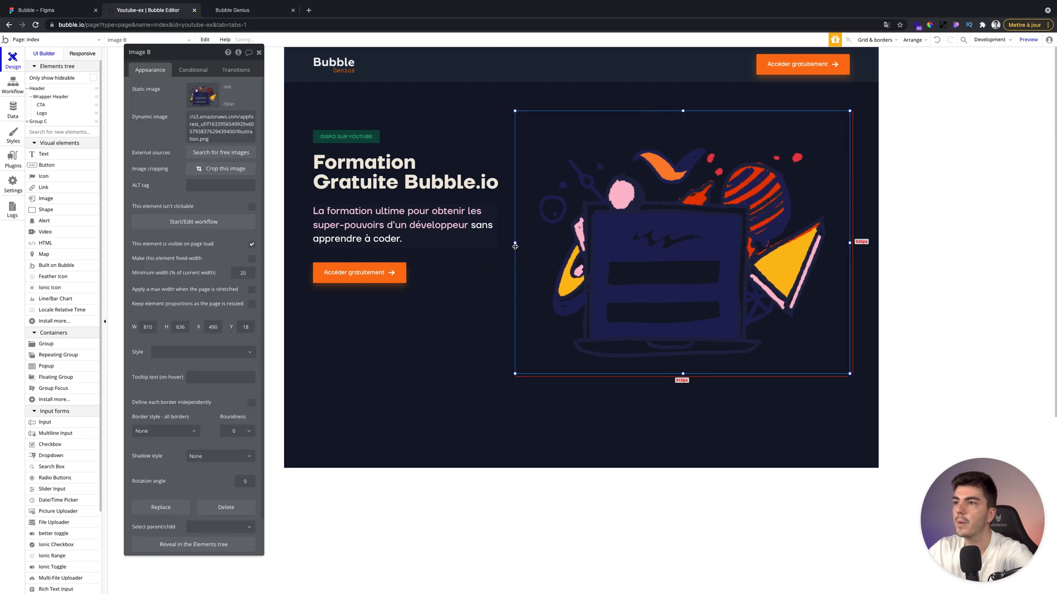
pyautogui.moveTo(515, 243); pyautogui.dragTo(518, 243)
# Shrink the text group's height to end below the CTA button and change its stacking order.
pyautogui.click(490, 292)
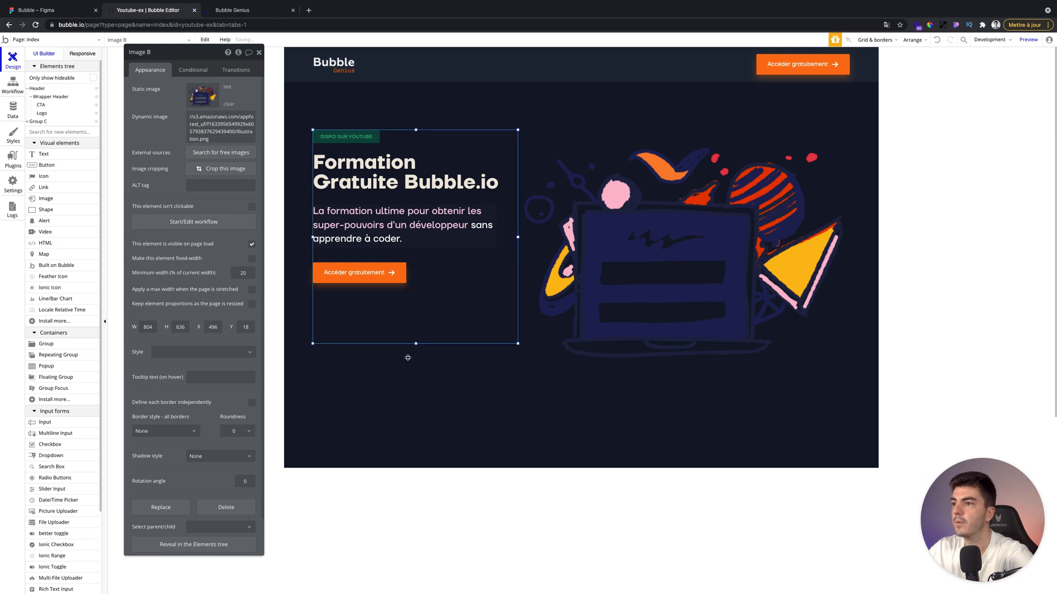
pyautogui.moveTo(416, 344); pyautogui.dragTo(418, 298)
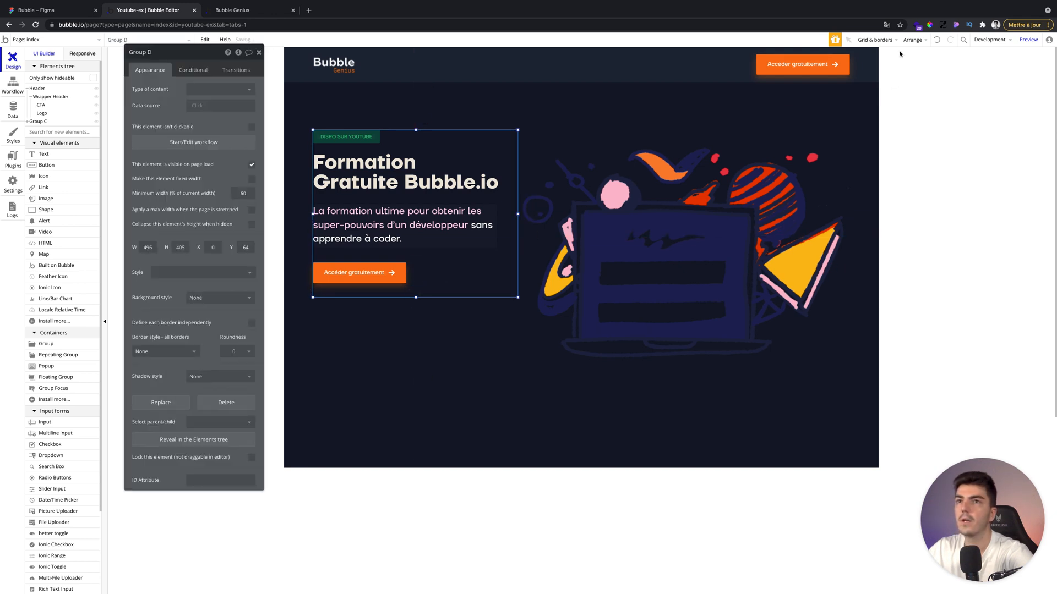
pyautogui.click(911, 40)
pyautogui.click(891, 89)
pyautogui.click(607, 116)
pyautogui.click(258, 53)
# Examine the green badge beside the illustration in the Figma design.
pyautogui.click(73, 12)
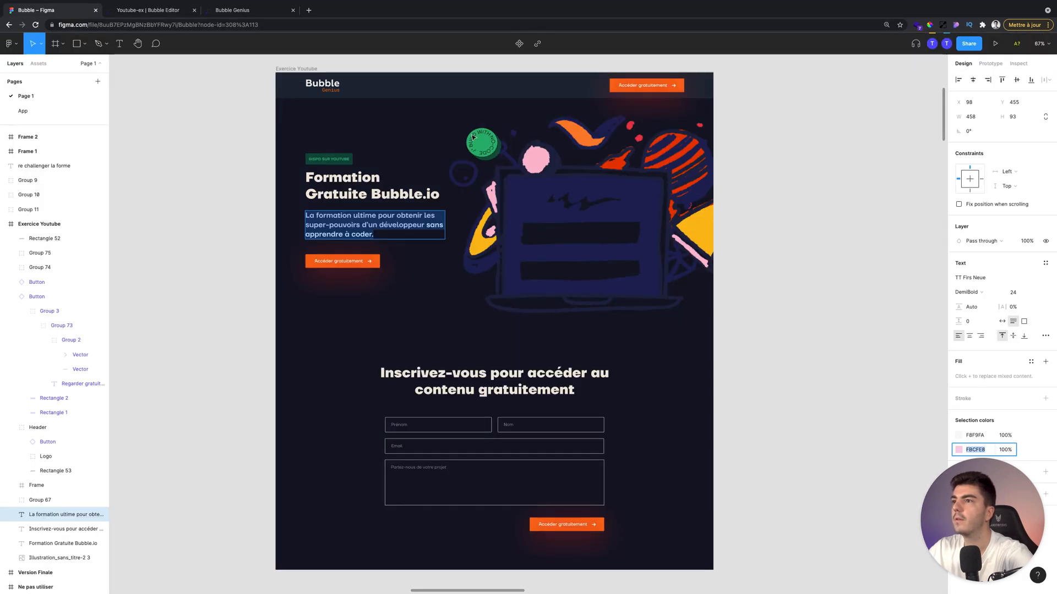
pyautogui.click(116, 5)
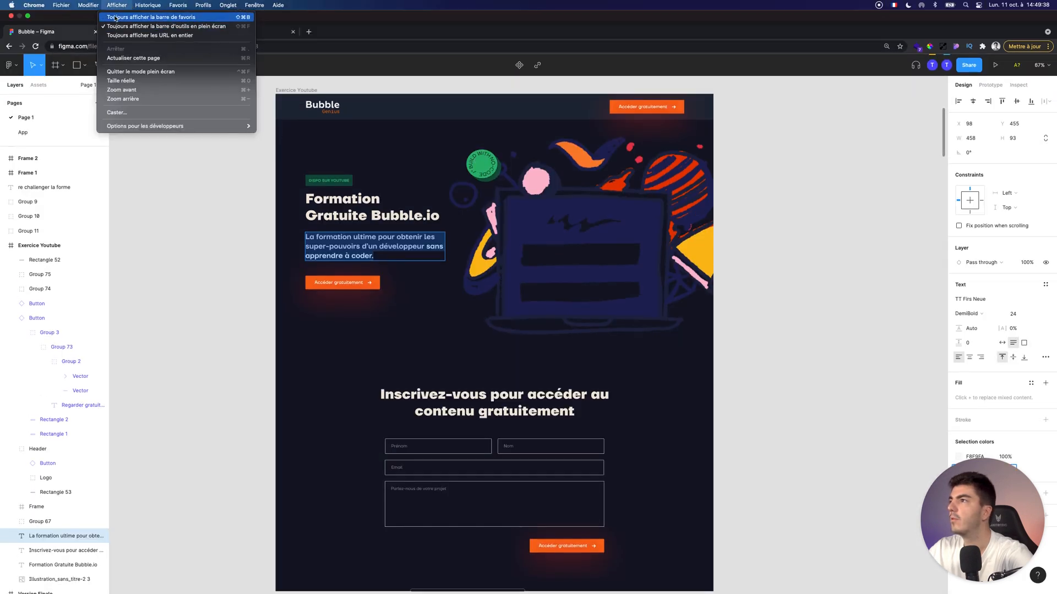
pyautogui.press('Escape')
pyautogui.click(148, 31)
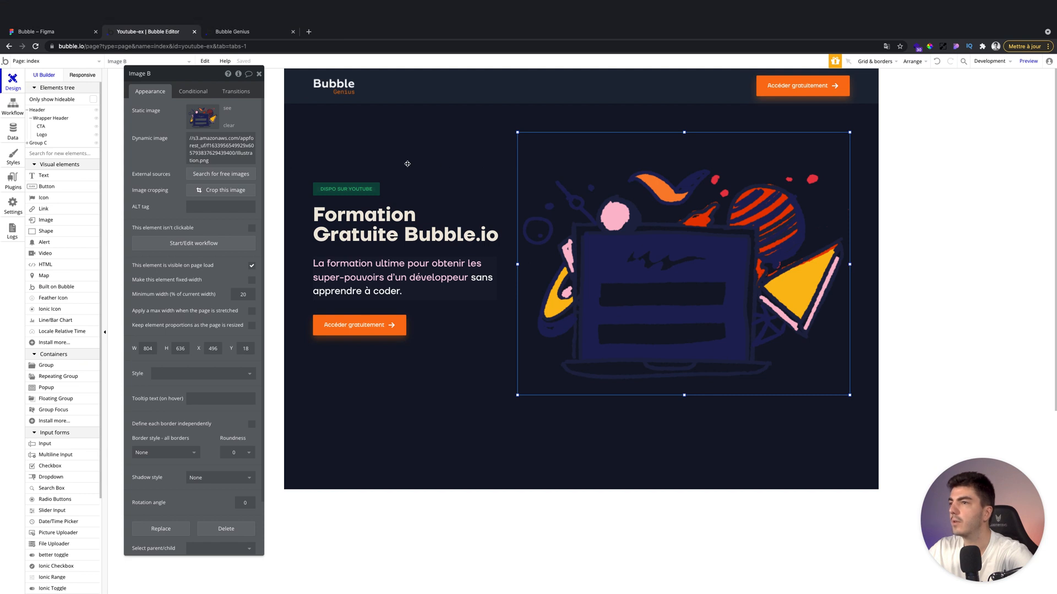
# Draw a small image element about 104 px square above the illustration and upload the badge image.
pyautogui.click(259, 52)
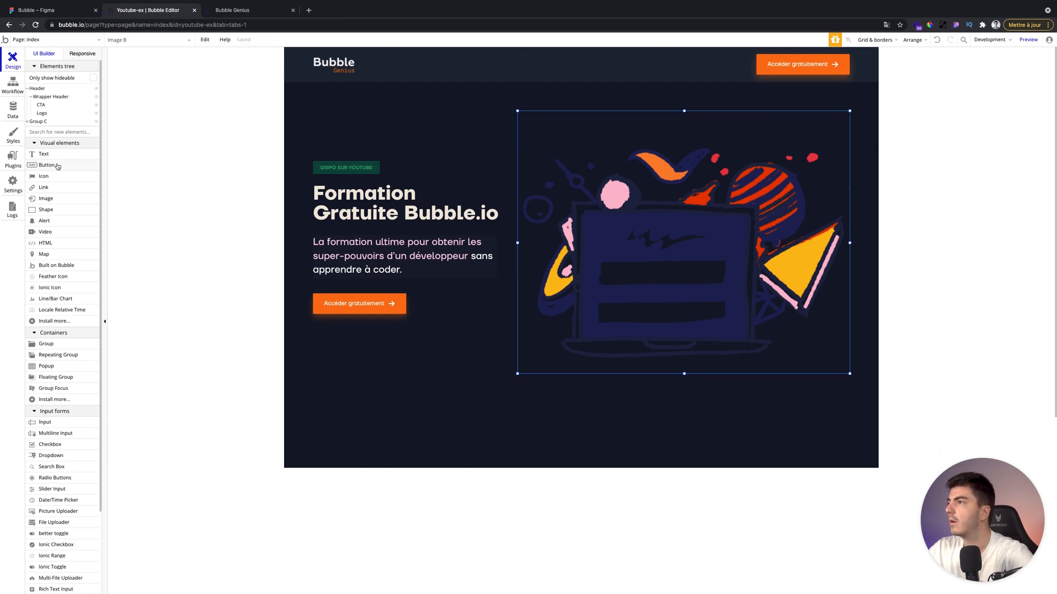
pyautogui.click(47, 198)
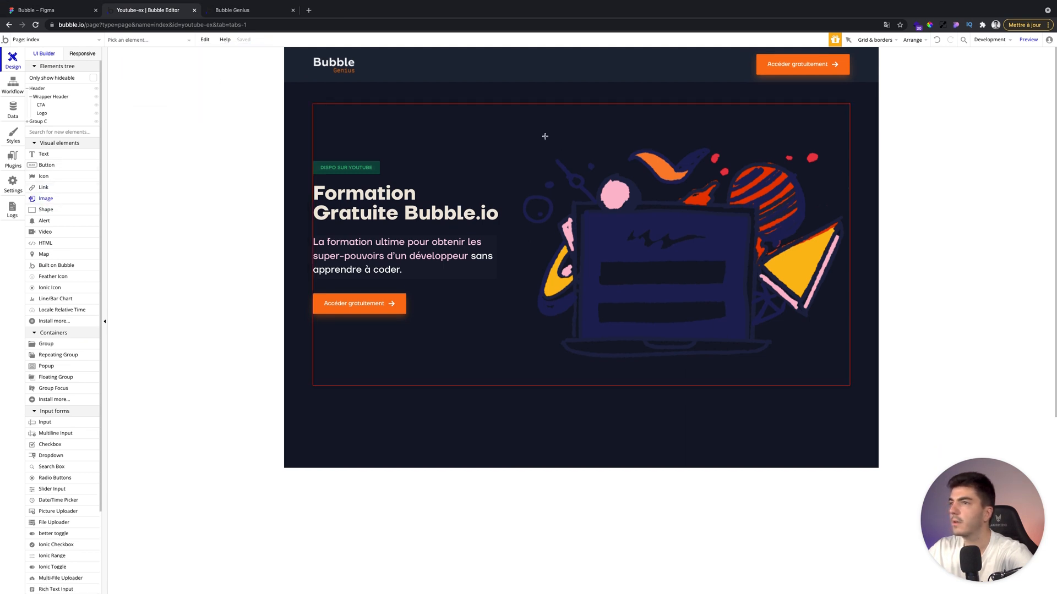
pyautogui.moveTo(522, 126); pyautogui.dragTo(563, 167)
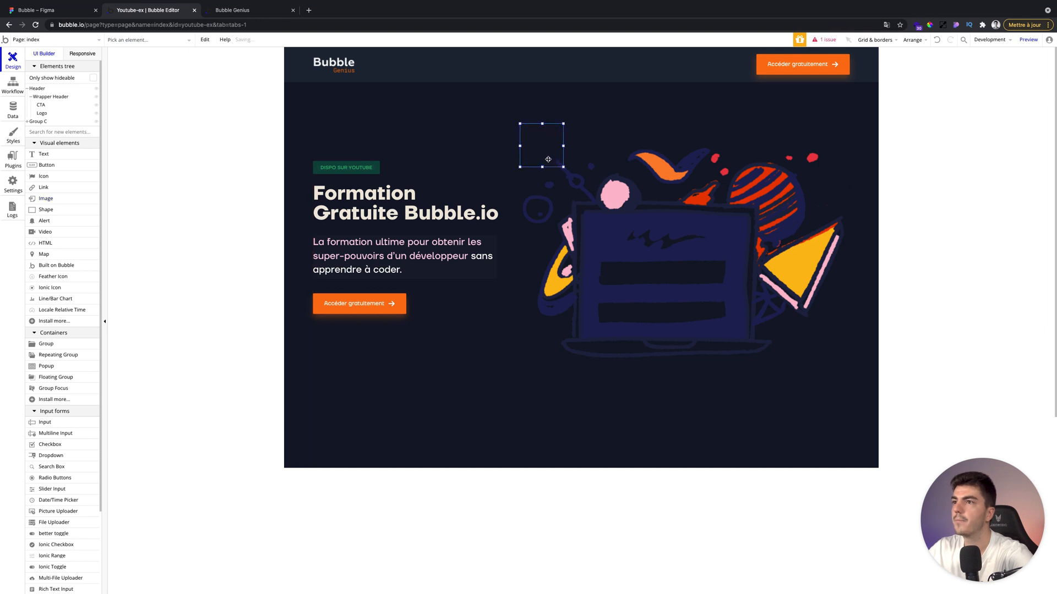
pyautogui.click(206, 95)
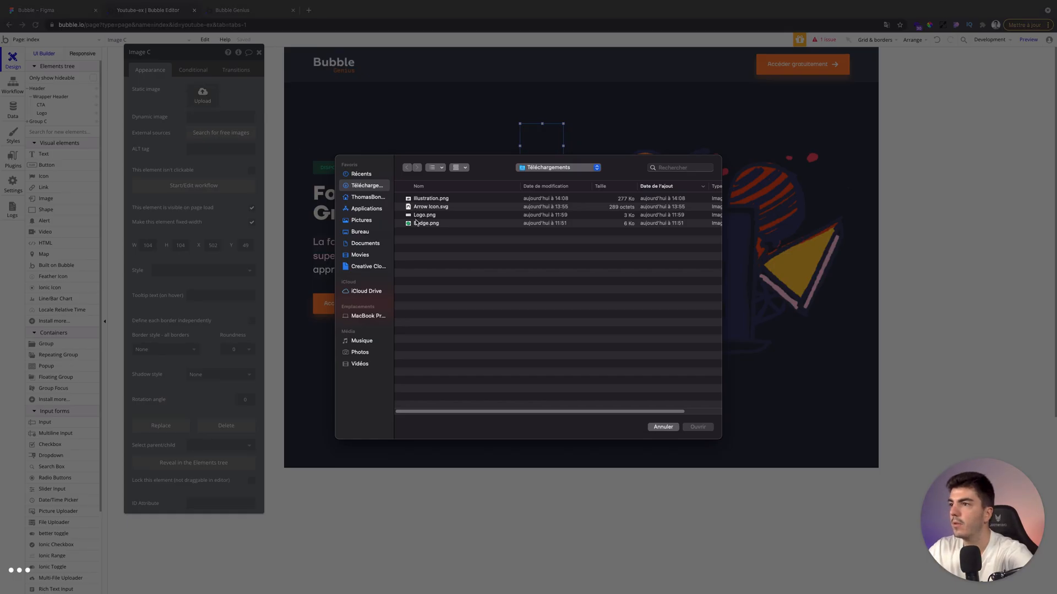
pyautogui.click(417, 223)
pyautogui.doubleClick(417, 223)
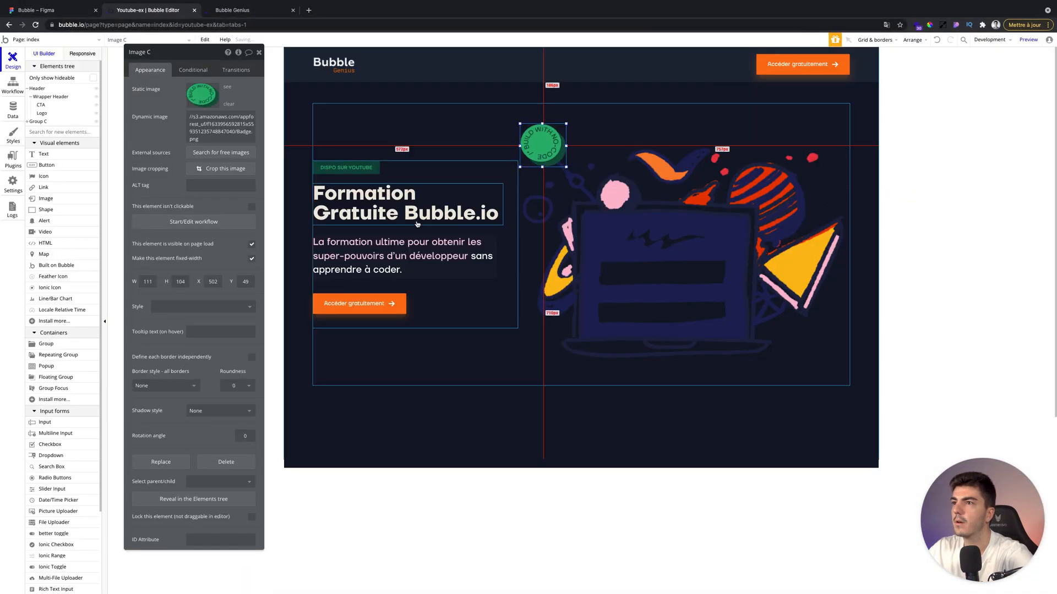
# Resize the badge image to 100 by 100 px.
pyautogui.moveTo(566, 123); pyautogui.dragTo(561, 126)
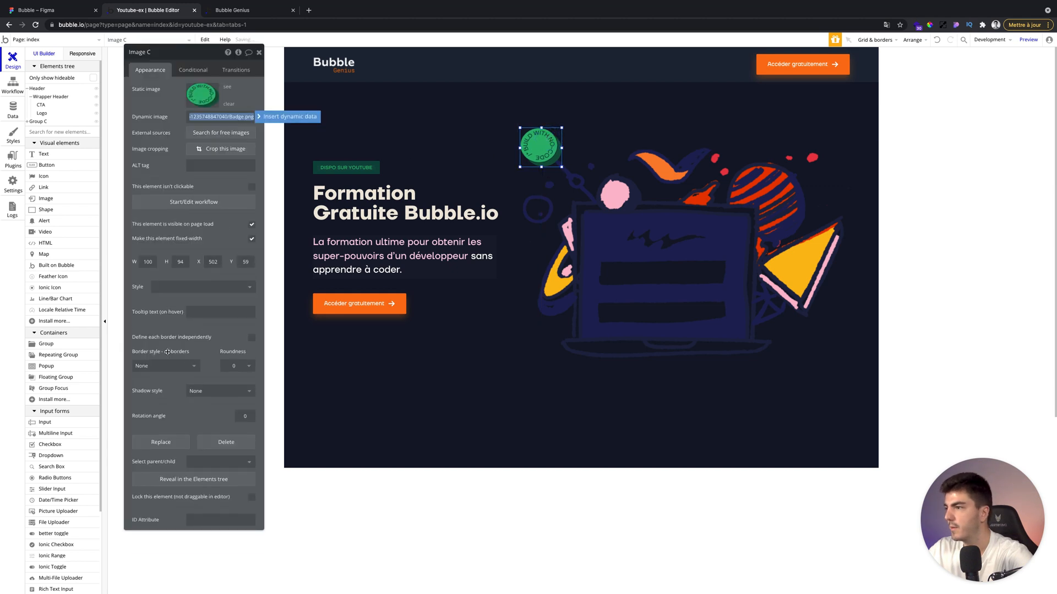
pyautogui.click(180, 260)
pyautogui.write('100')
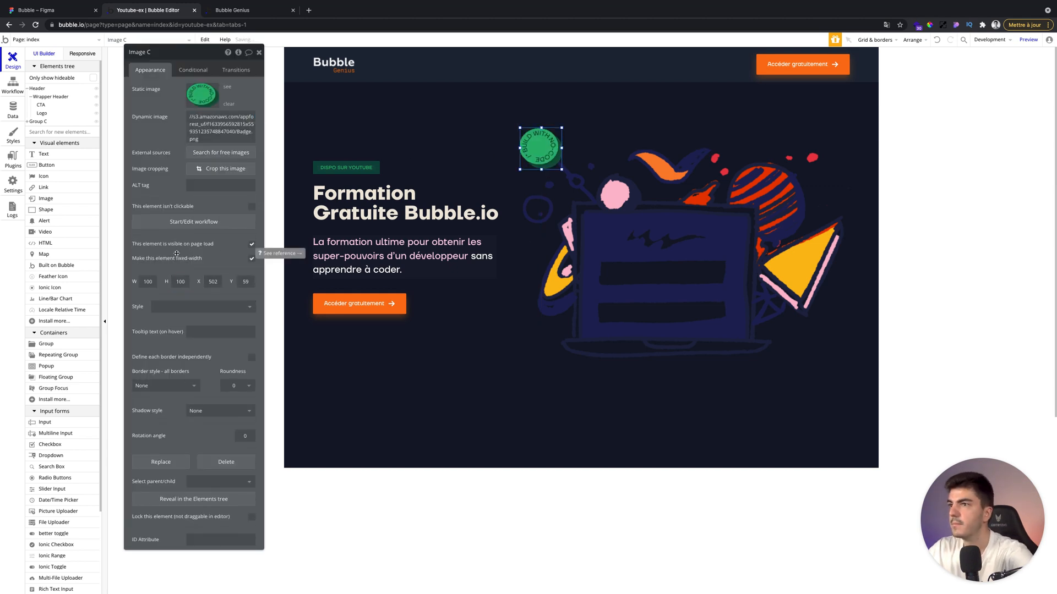
pyautogui.click(557, 196)
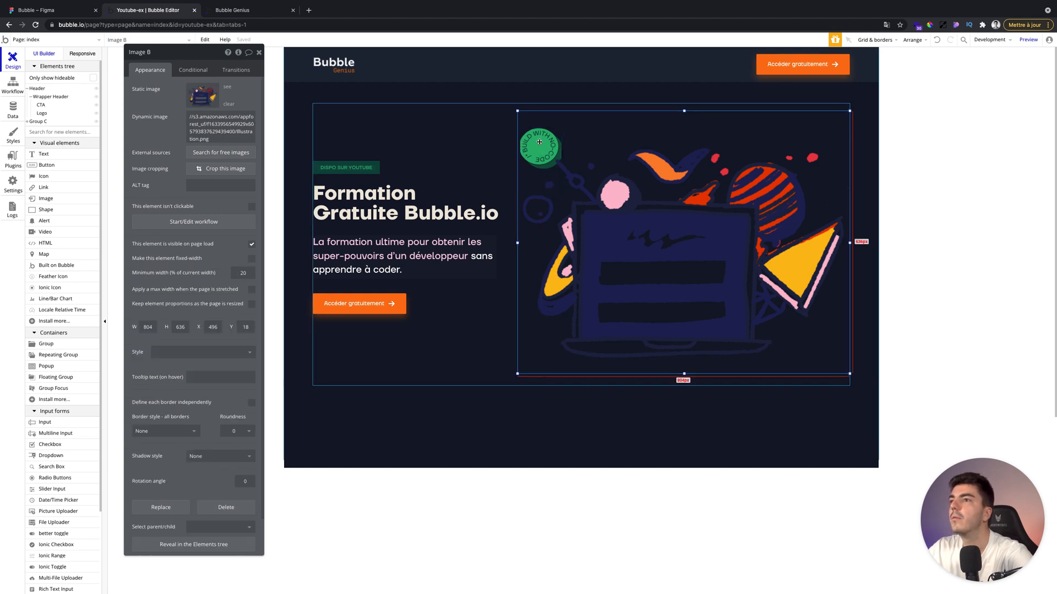
pyautogui.click(510, 150)
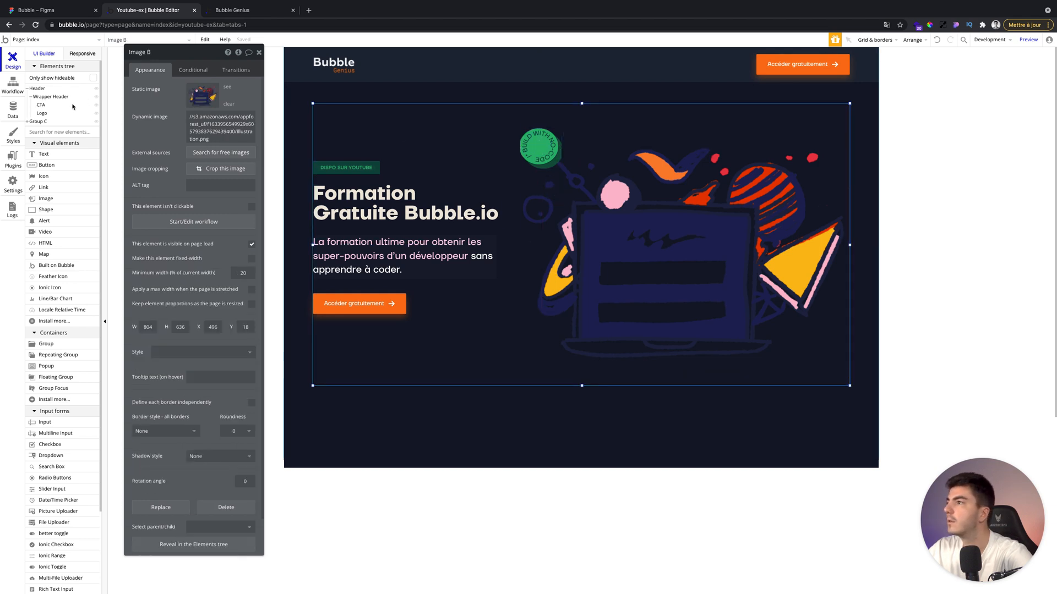
# Rename the group containing the hero content as Hero Section.
pyautogui.click(27, 121)
pyautogui.click(178, 71)
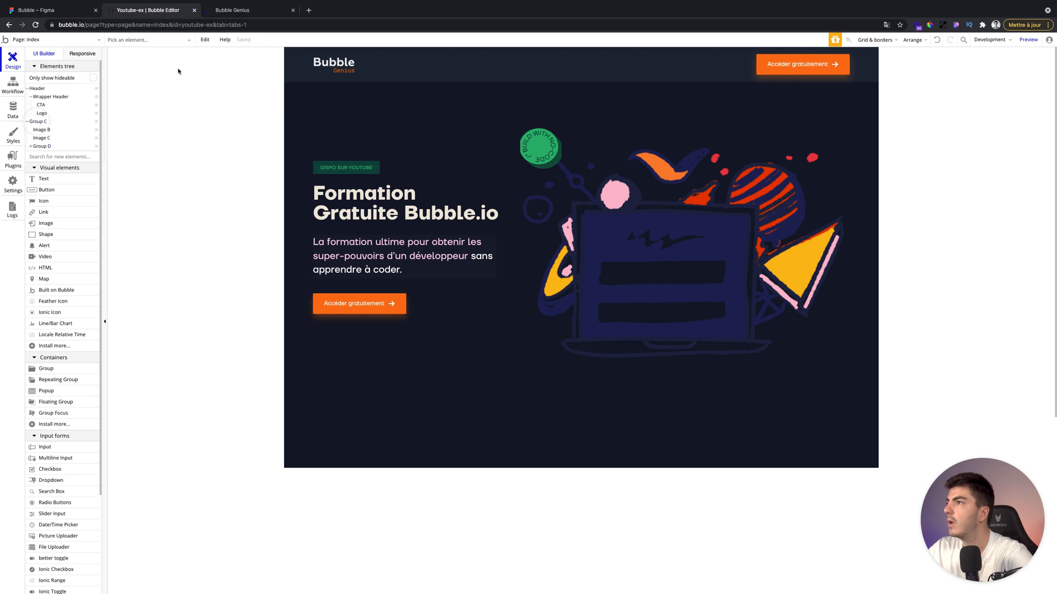
pyautogui.click(39, 121)
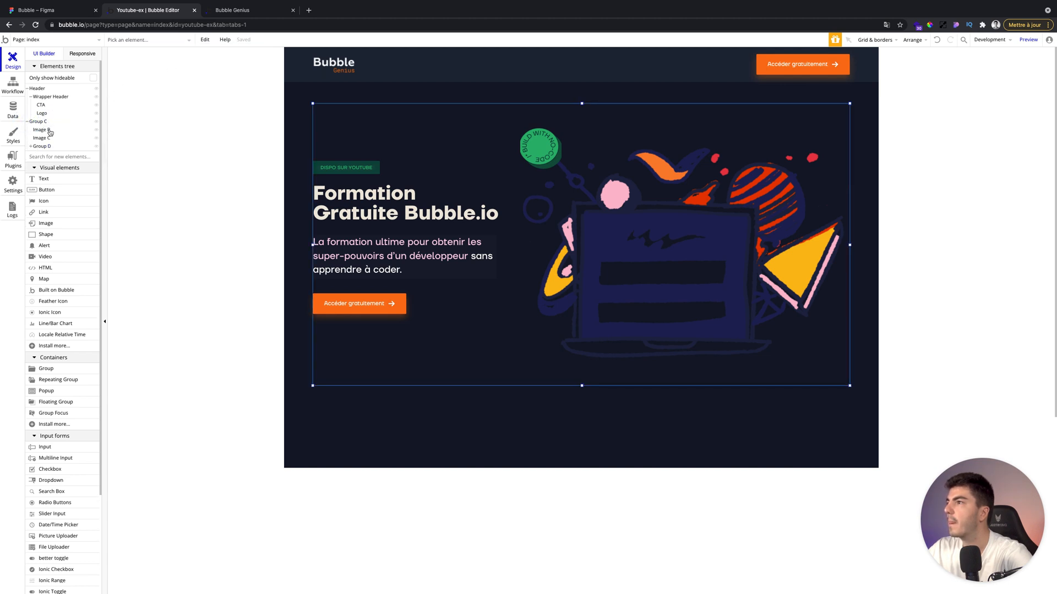
pyautogui.click(157, 53)
pyautogui.write('Hero Section')
pyautogui.press('Return')
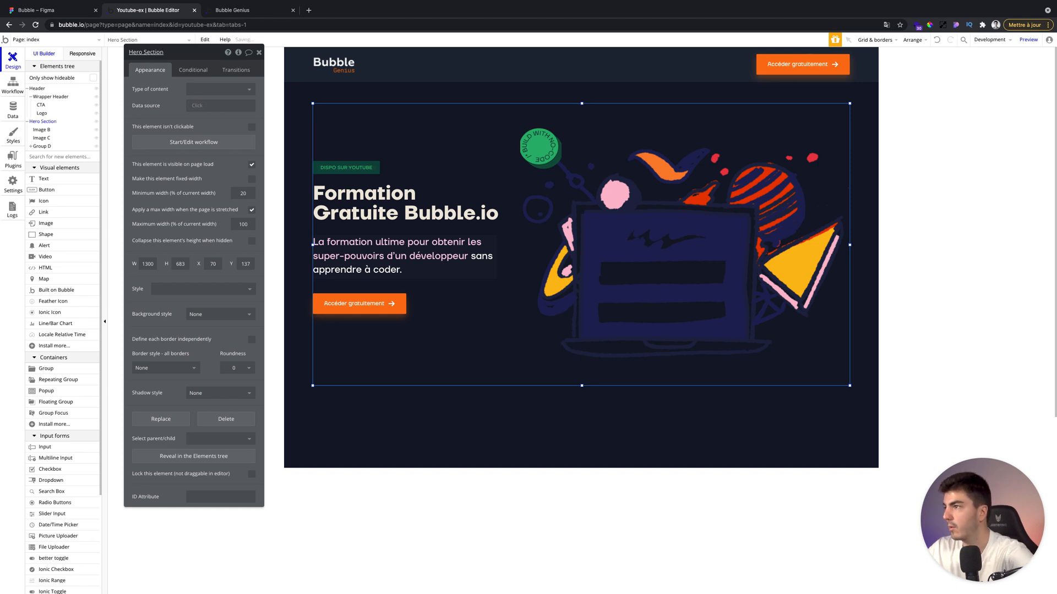
# Rename the large illustration image as Illustration and the green badge image as Badge.
pyautogui.click(48, 131)
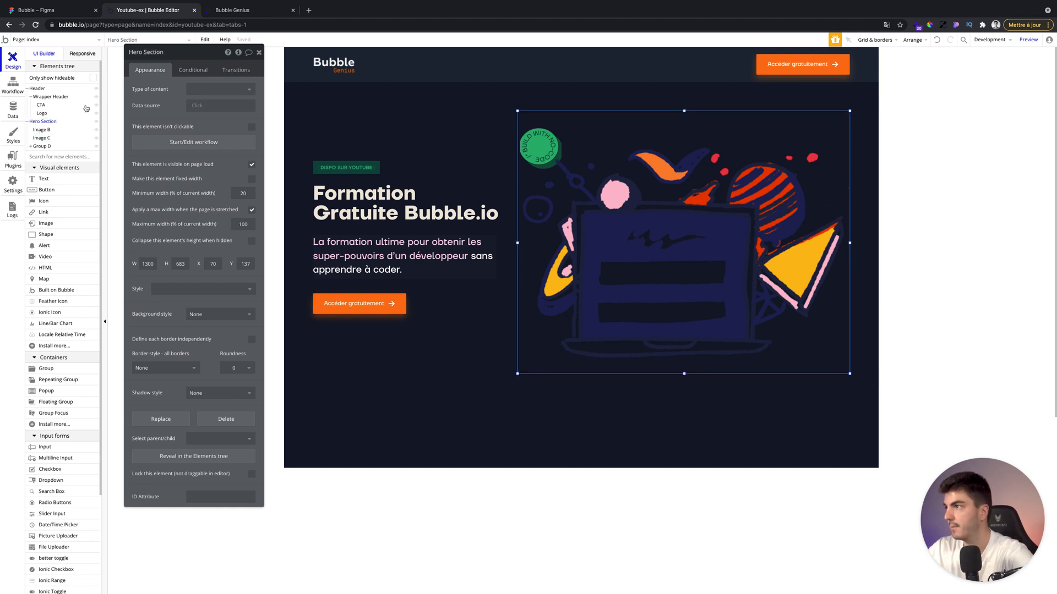
pyautogui.click(152, 52)
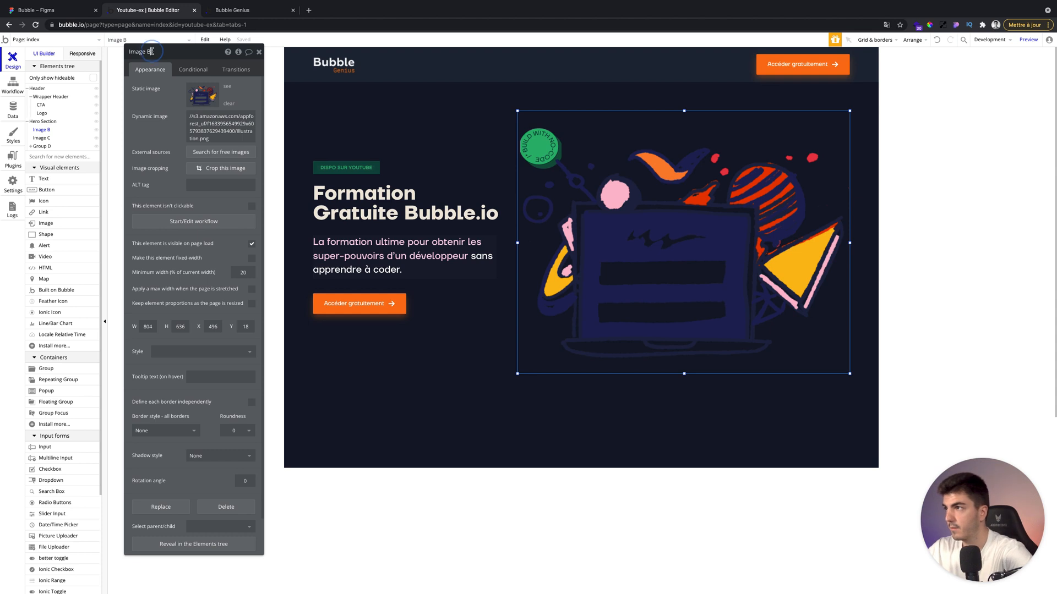
pyautogui.press('super+a')
pyautogui.press('BackSpace')
pyautogui.write('Illustration')
pyautogui.press('Return')
pyautogui.click(54, 141)
pyautogui.tripleClick(155, 52)
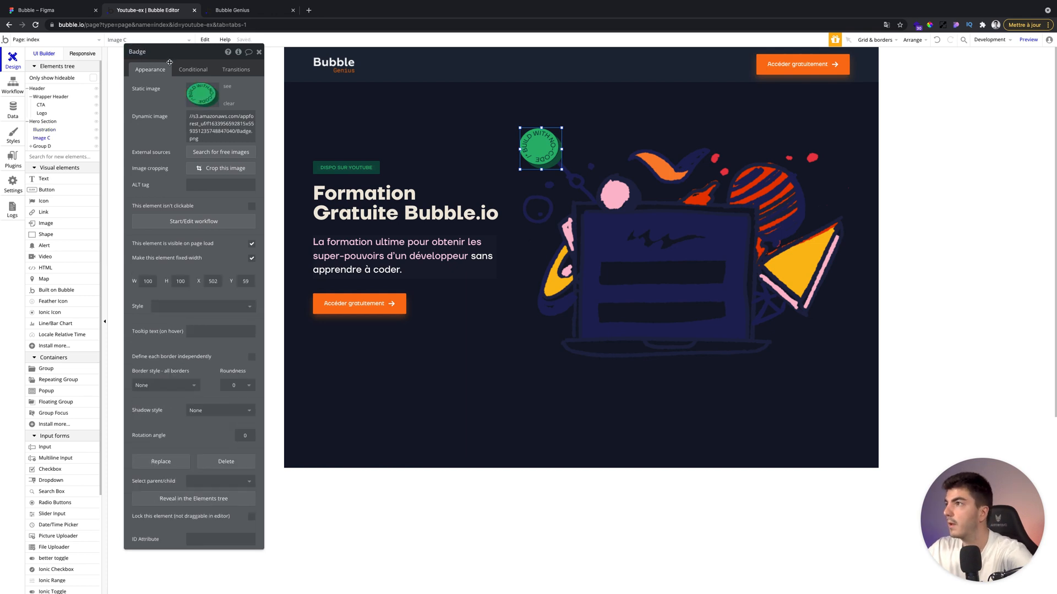
# Rename the left text group as Wrapper Left.
pyautogui.click(42, 147)
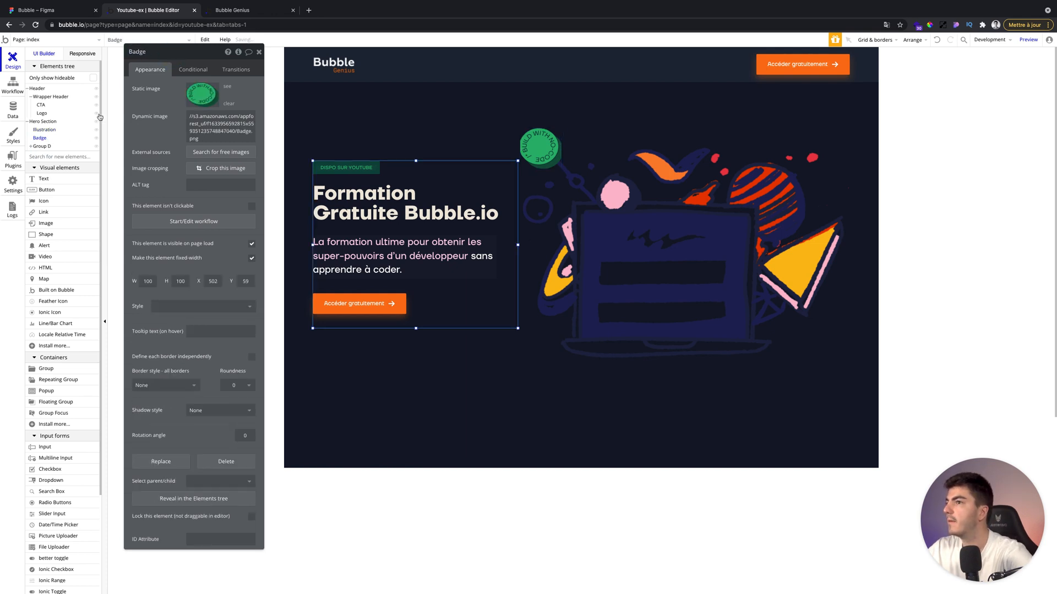
pyautogui.tripleClick(156, 51)
pyautogui.write('Wrap')
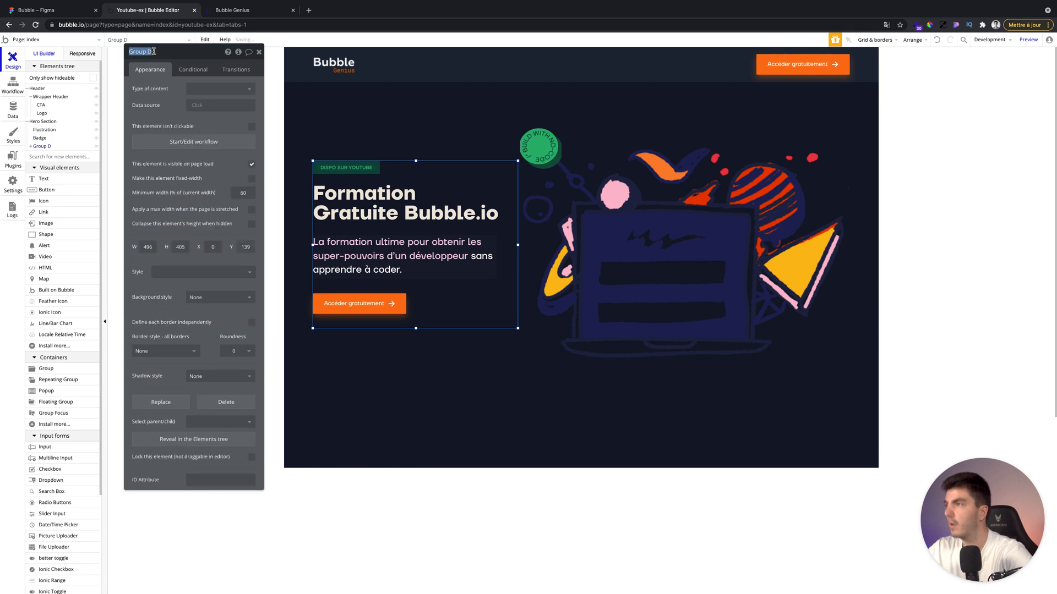
pyautogui.write('per LEft')
pyautogui.press('Return')
# Rename the green tag group inside Wrapper Left as Tag Youtube and close its properties.
pyautogui.click(154, 52)
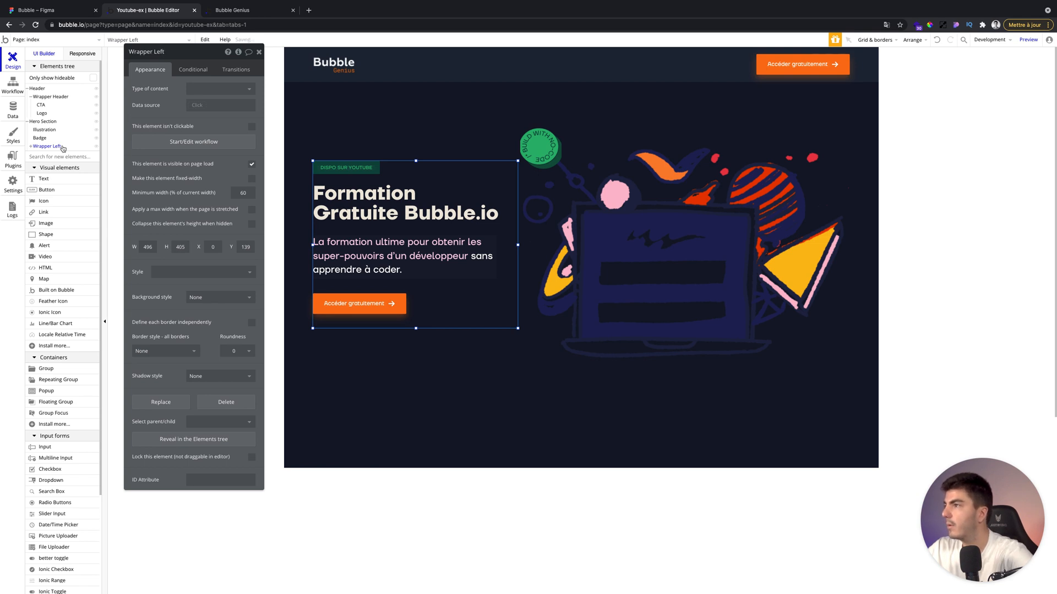
pyautogui.click(31, 146)
pyautogui.click(47, 155)
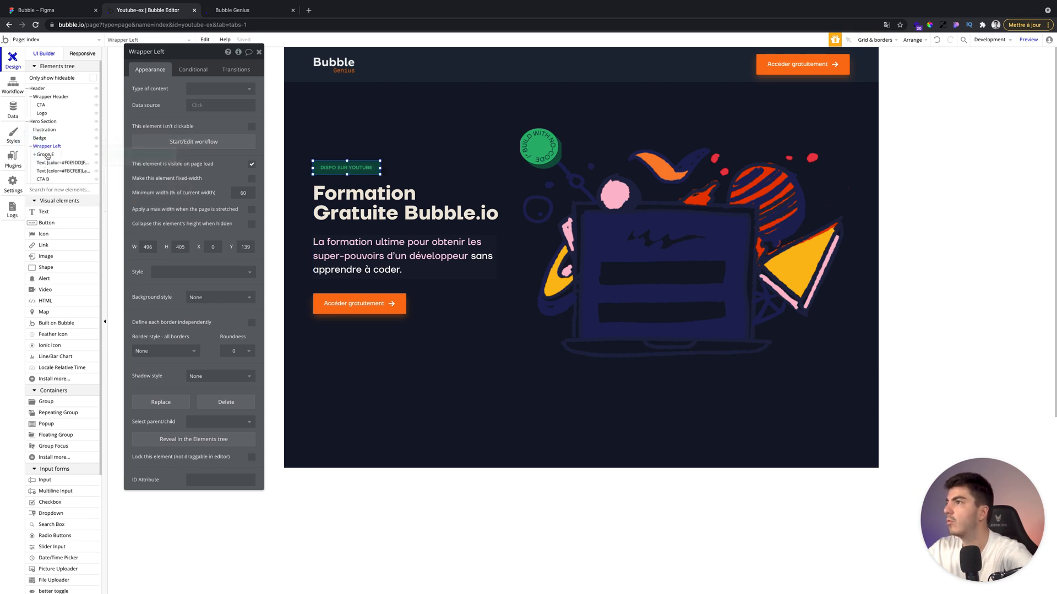
pyautogui.click(170, 51)
pyautogui.write('Tag Youtube')
pyautogui.press('Return')
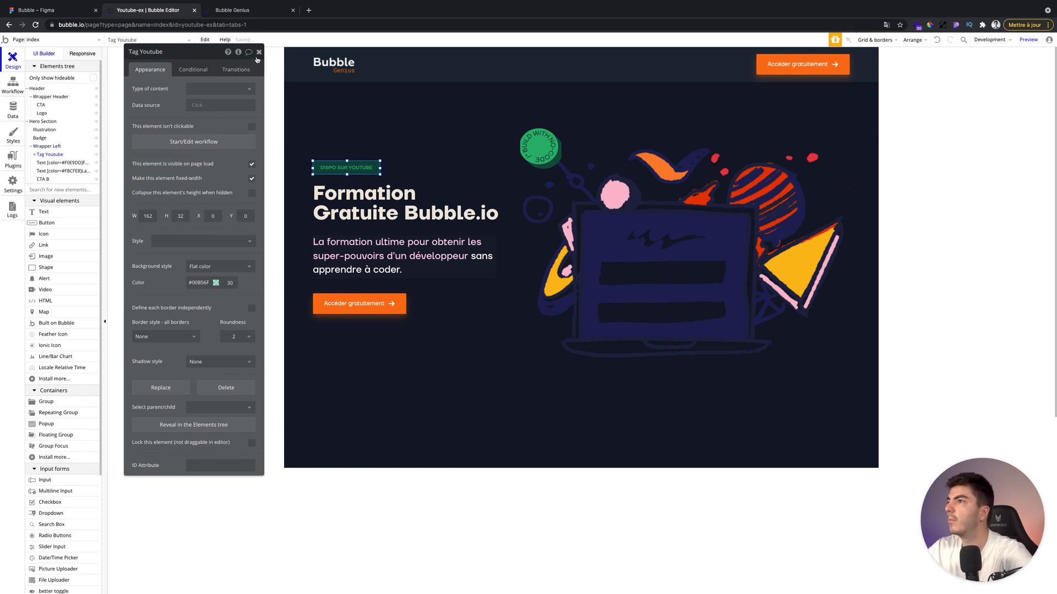
pyautogui.click(258, 52)
# Try resizing the badge image by dragging its corner, undoing one attempt.
pyautogui.click(537, 144)
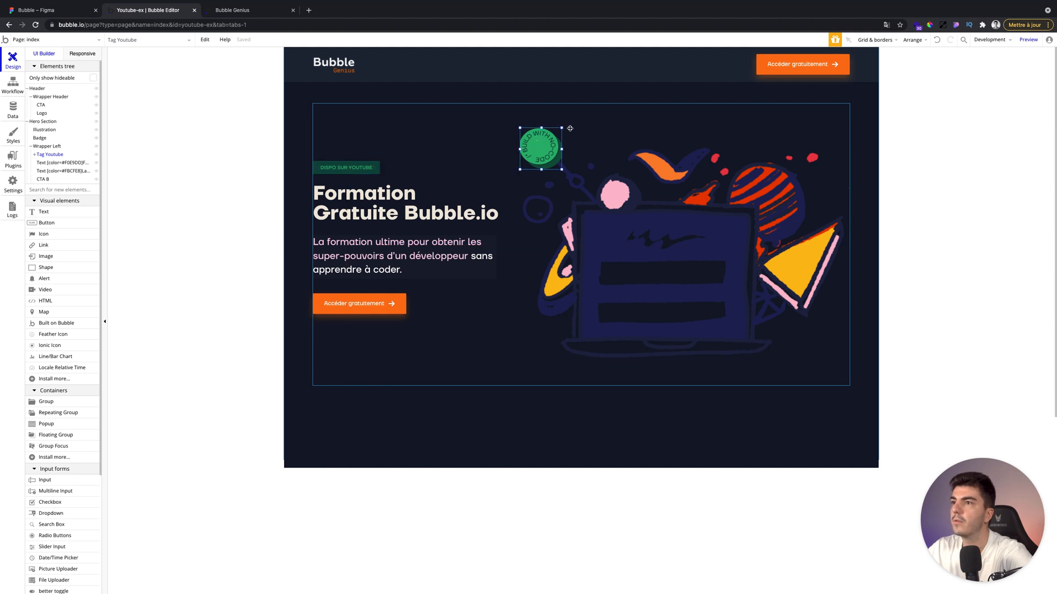
pyautogui.moveTo(562, 128); pyautogui.dragTo(567, 124)
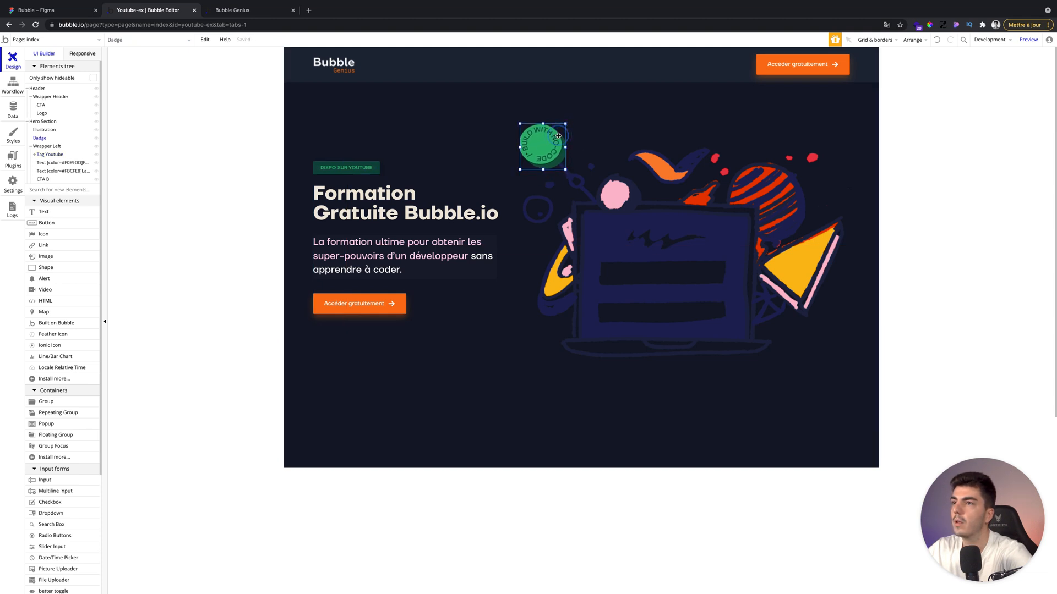
pyautogui.doubleClick(559, 133)
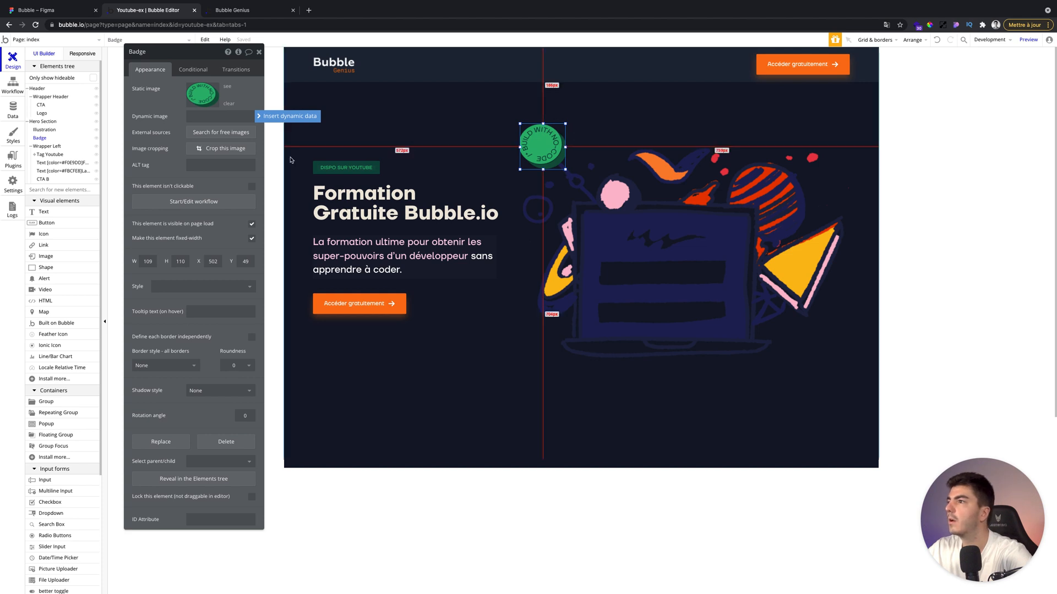
pyautogui.press('super+z')
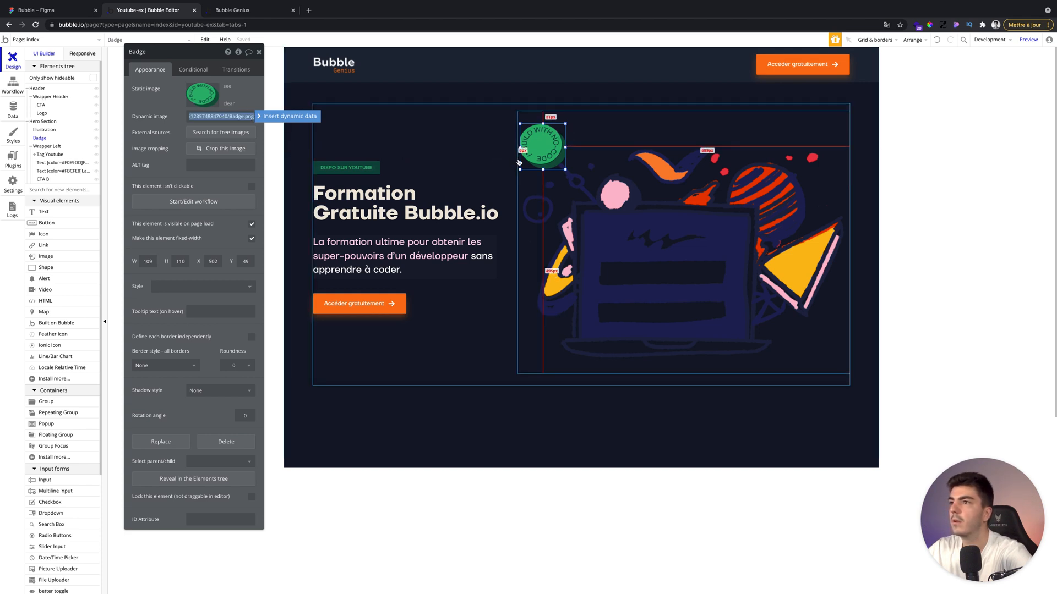
pyautogui.moveTo(518, 169); pyautogui.dragTo(512, 173)
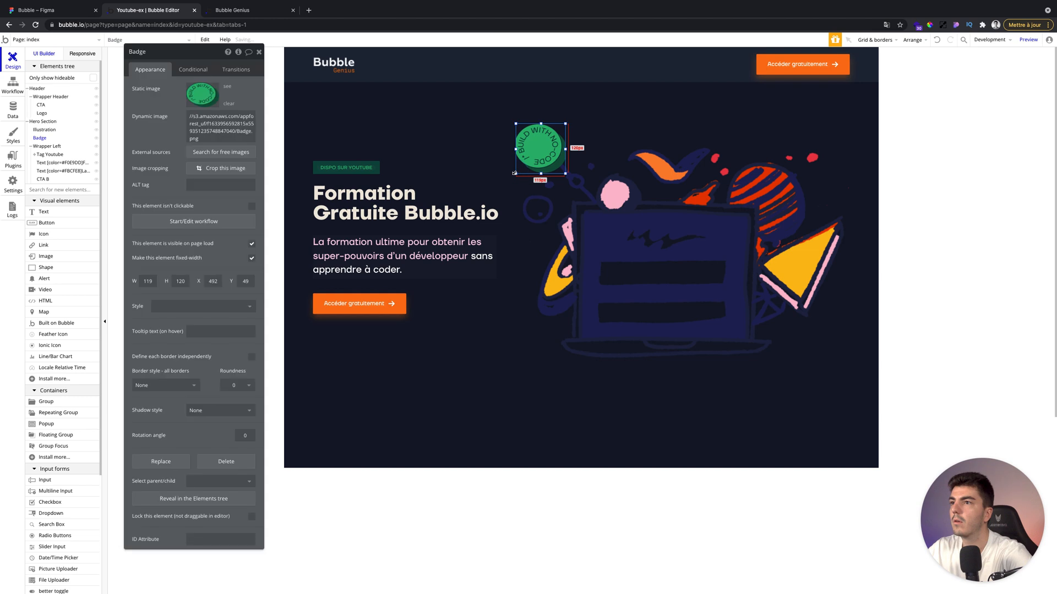
# Replace the badge with the exported Frame.svg image above the illustration and shrink it by its corner.
pyautogui.click(492, 171)
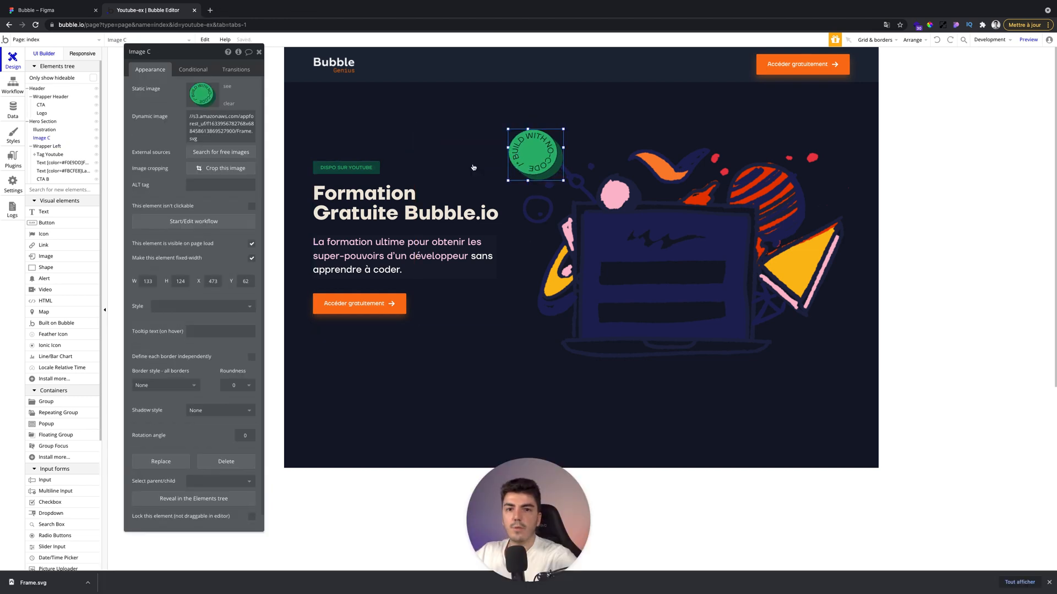
pyautogui.click(1047, 582)
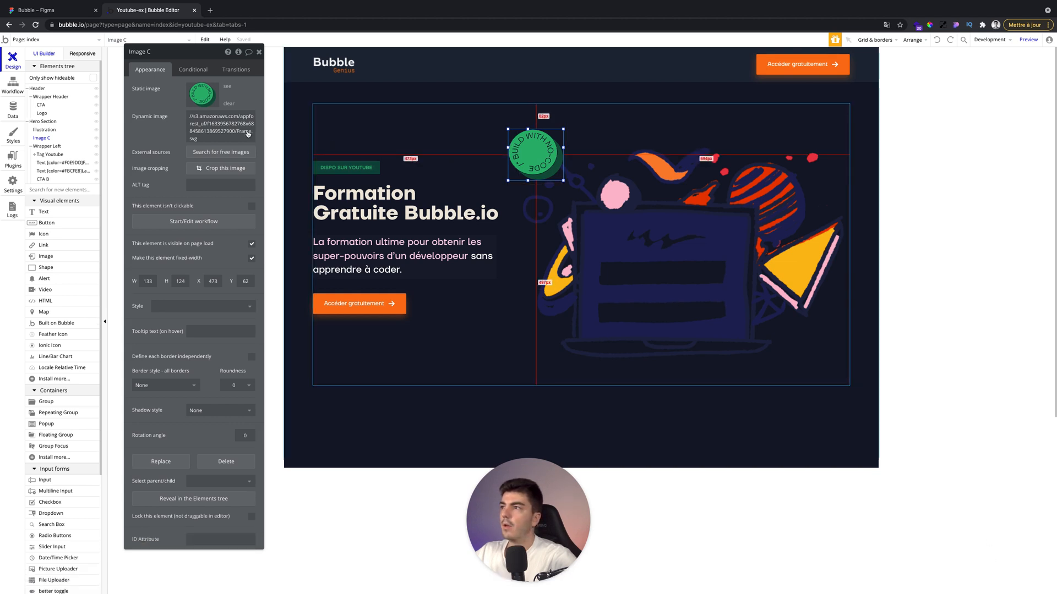
pyautogui.moveTo(562, 129); pyautogui.dragTo(555, 135)
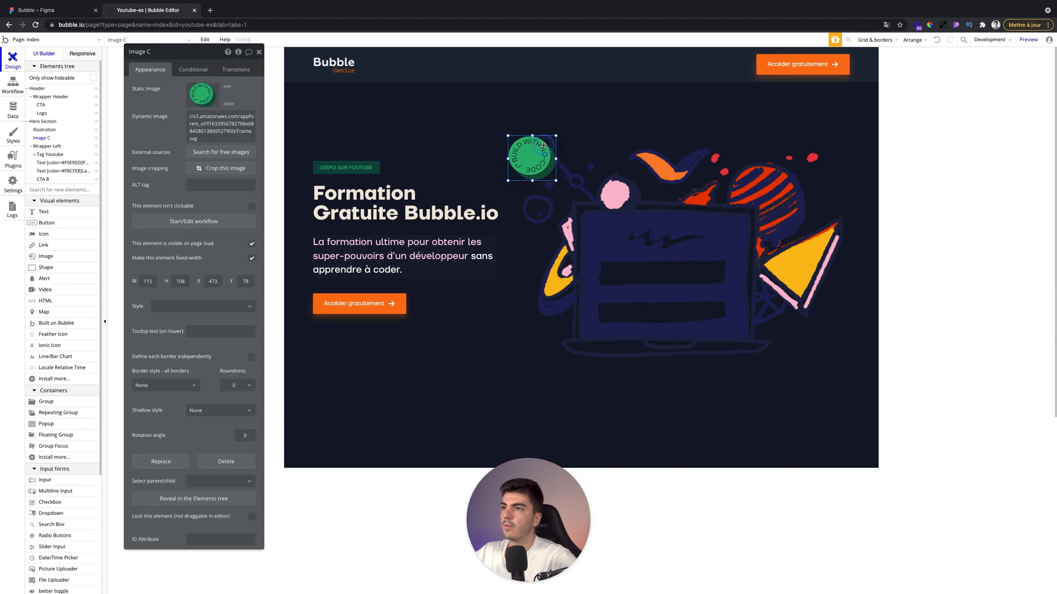
# Set the new badge image to 100 by 100 px and move it slightly right and down.
pyautogui.click(154, 266)
pyautogui.write('1')
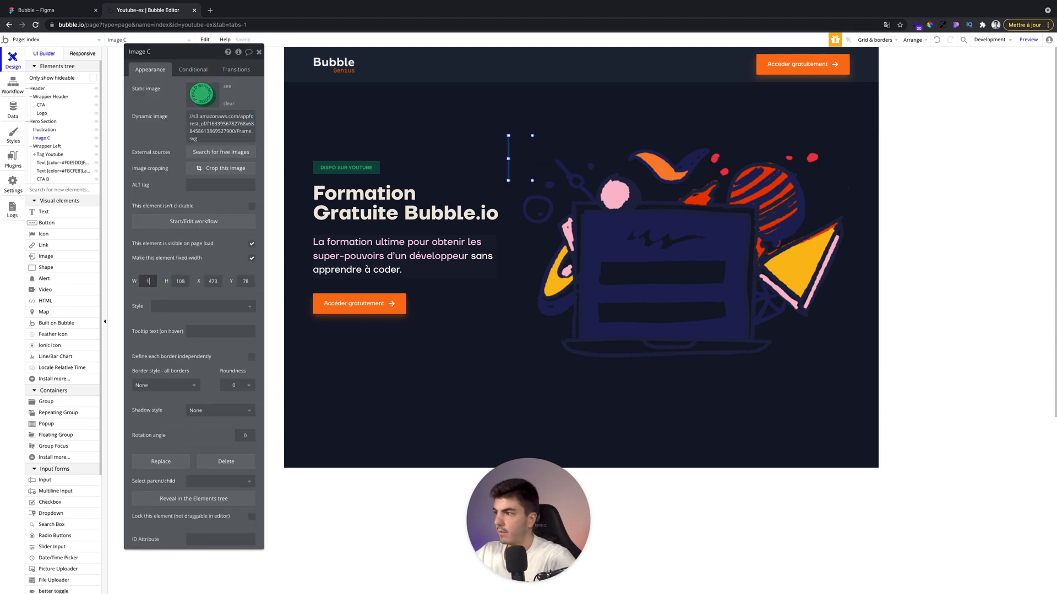
pyautogui.write('00')
pyautogui.press('Tab')
pyautogui.write('100')
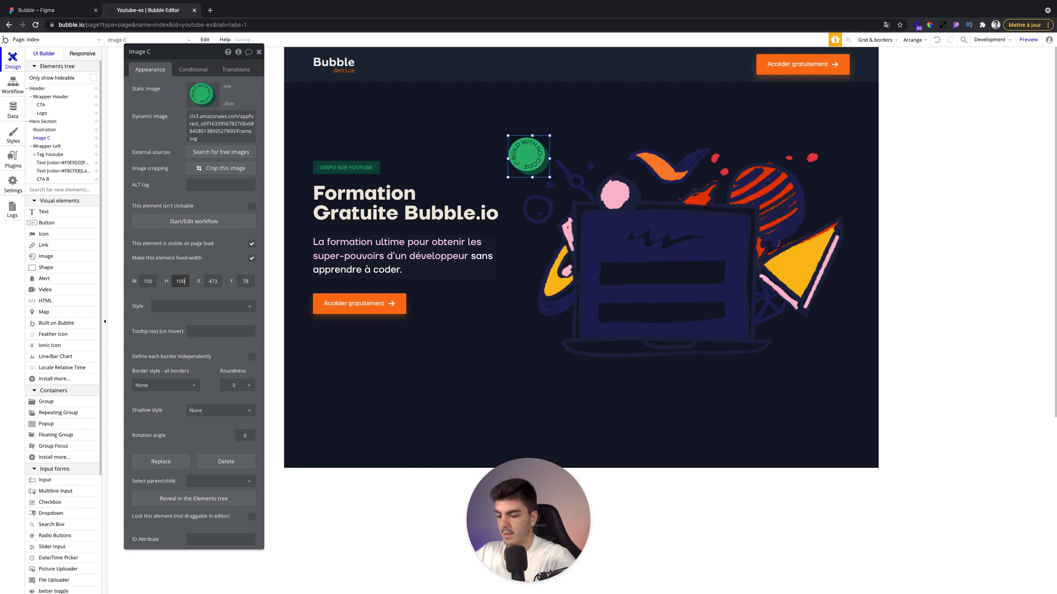
pyautogui.moveTo(533, 163); pyautogui.dragTo(549, 170)
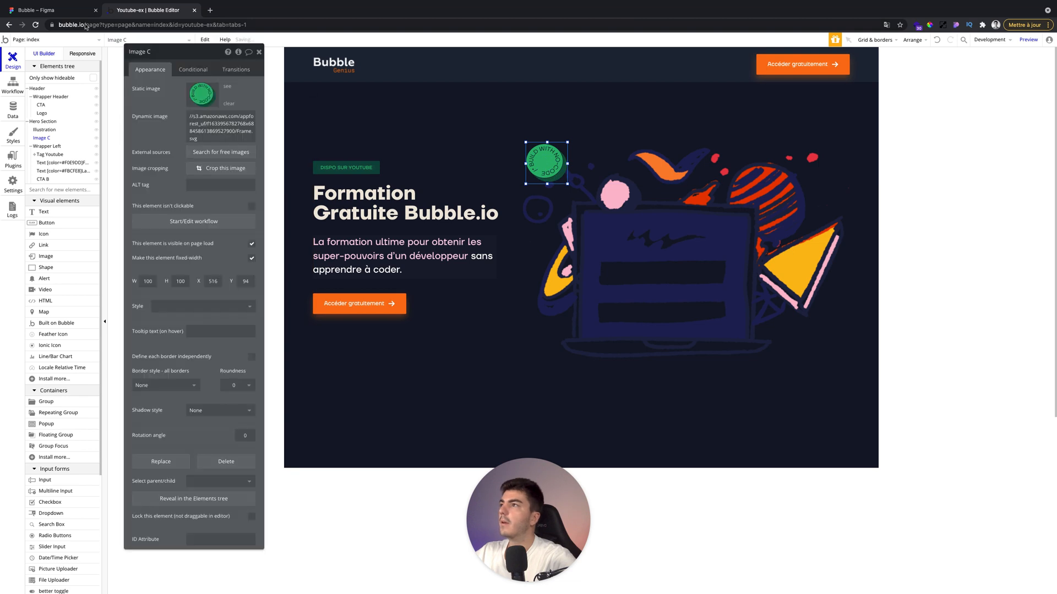
# Preview the page and compare it with the Figma design.
pyautogui.click(1027, 41)
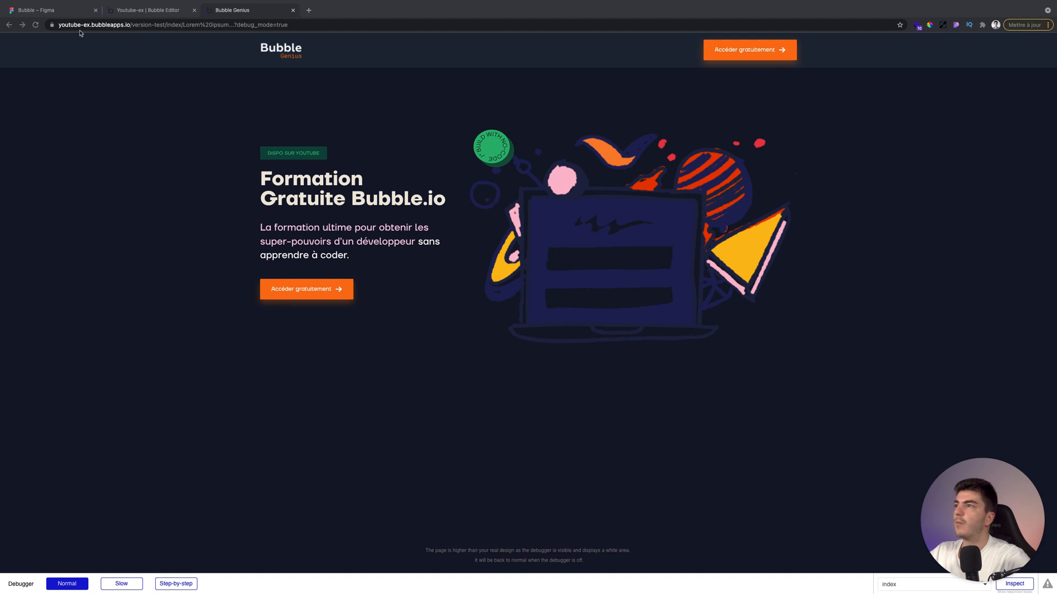
pyautogui.click(53, 14)
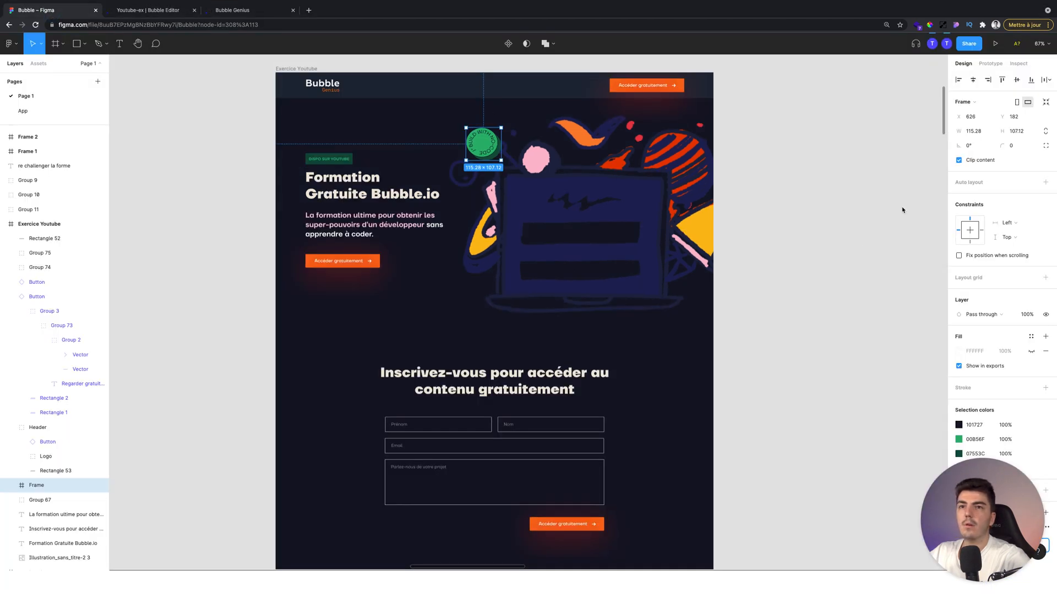
pyautogui.click(219, 13)
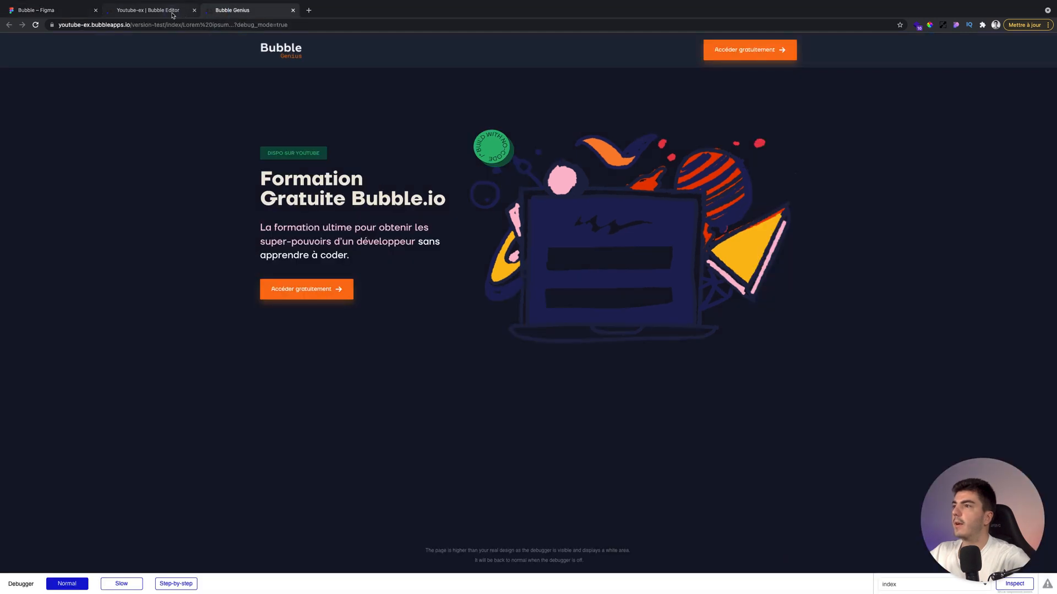
pyautogui.click(171, 15)
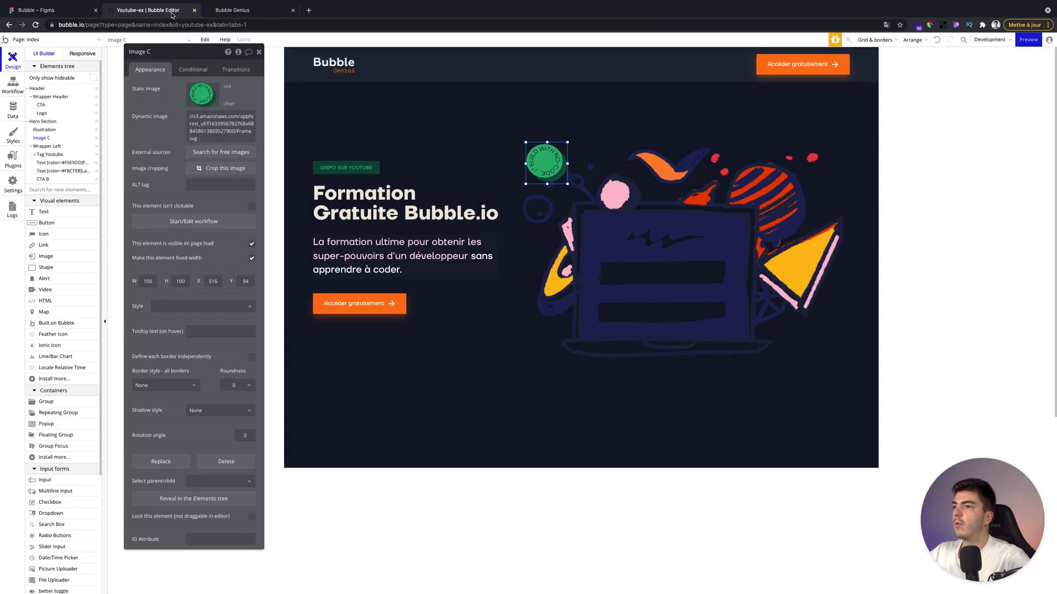
# Set the page height to 2000 px.
pyautogui.click(532, 406)
pyautogui.click(486, 342)
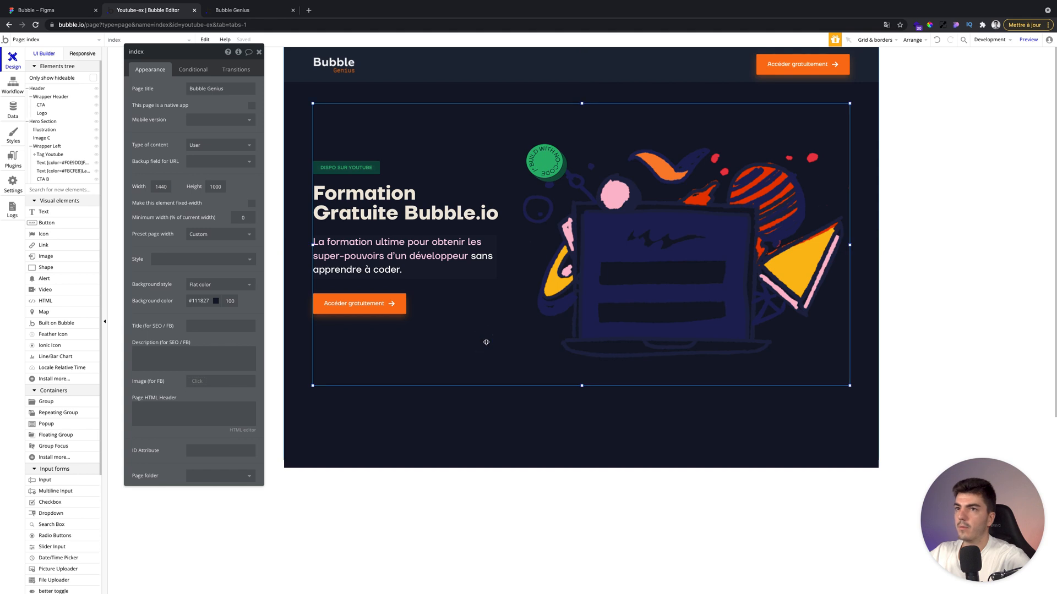
pyautogui.click(594, 440)
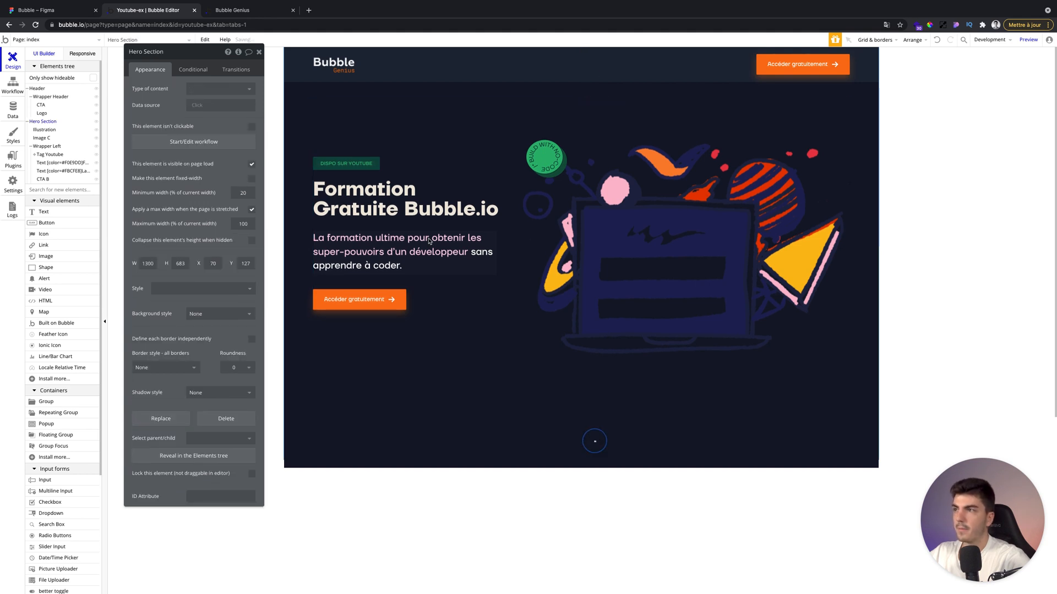
pyautogui.doubleClick(216, 187)
pyautogui.write('200')
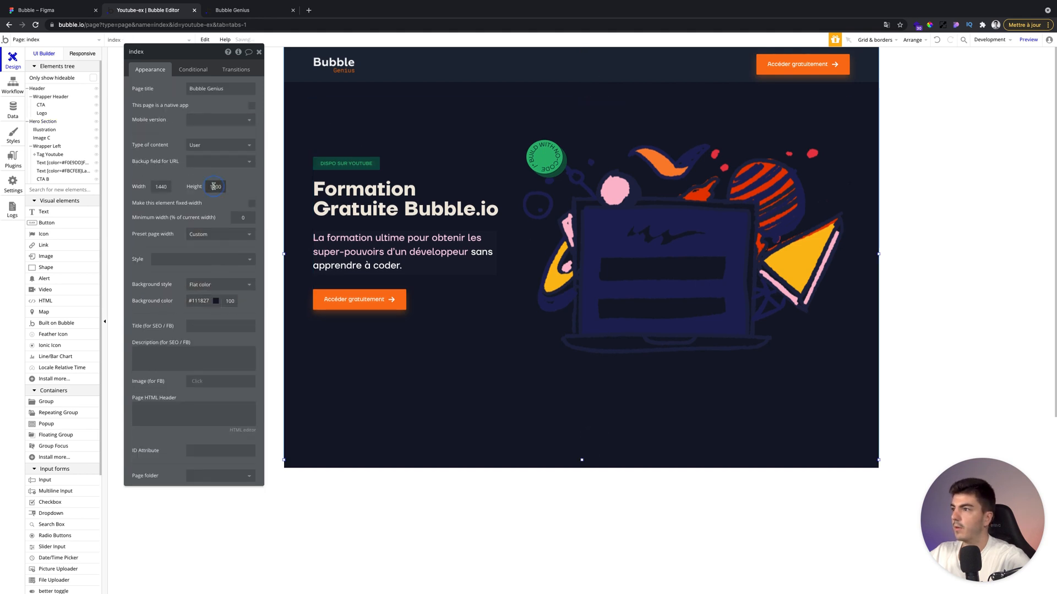
pyautogui.write('0')
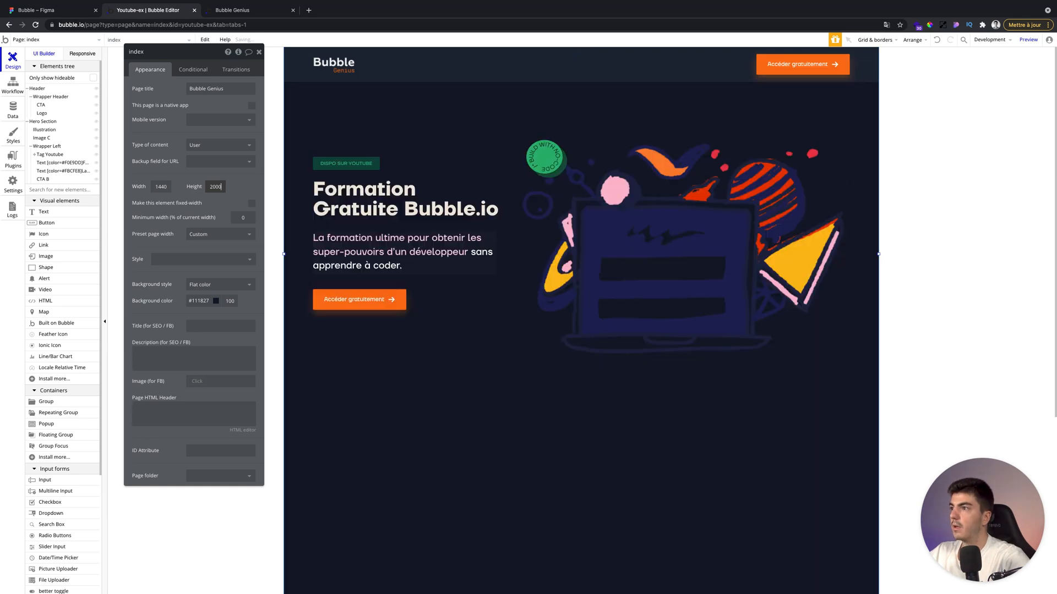
pyautogui.click(259, 53)
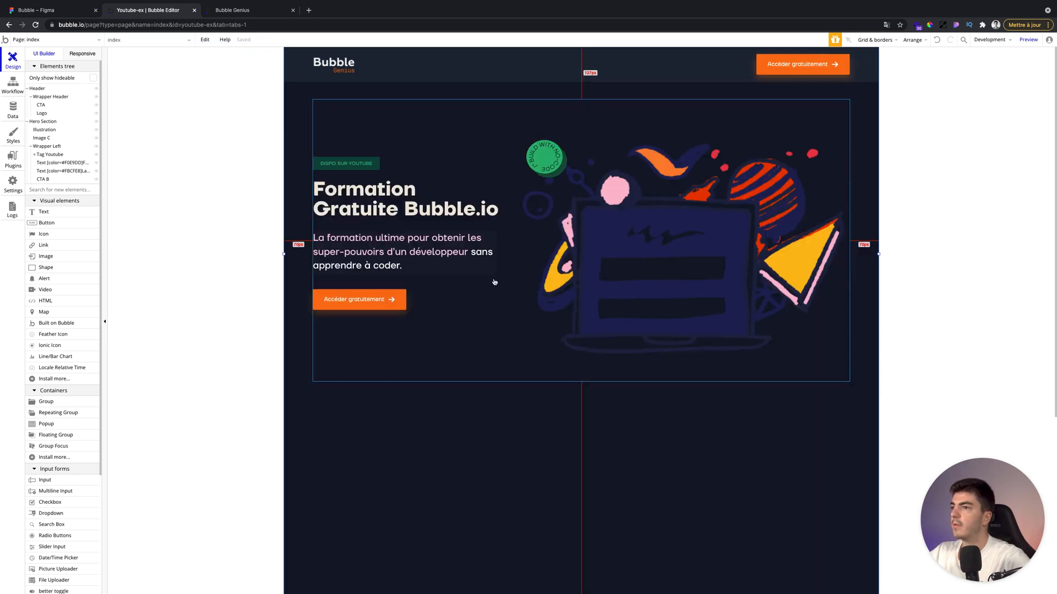
# Draw a group below the hero section and set it to 1300 by 750 px, aligned with the hero's left edge.
pyautogui.scroll(-4, 494, 280)
pyautogui.click(46, 401)
pyautogui.moveTo(320, 238); pyautogui.dragTo(781, 414)
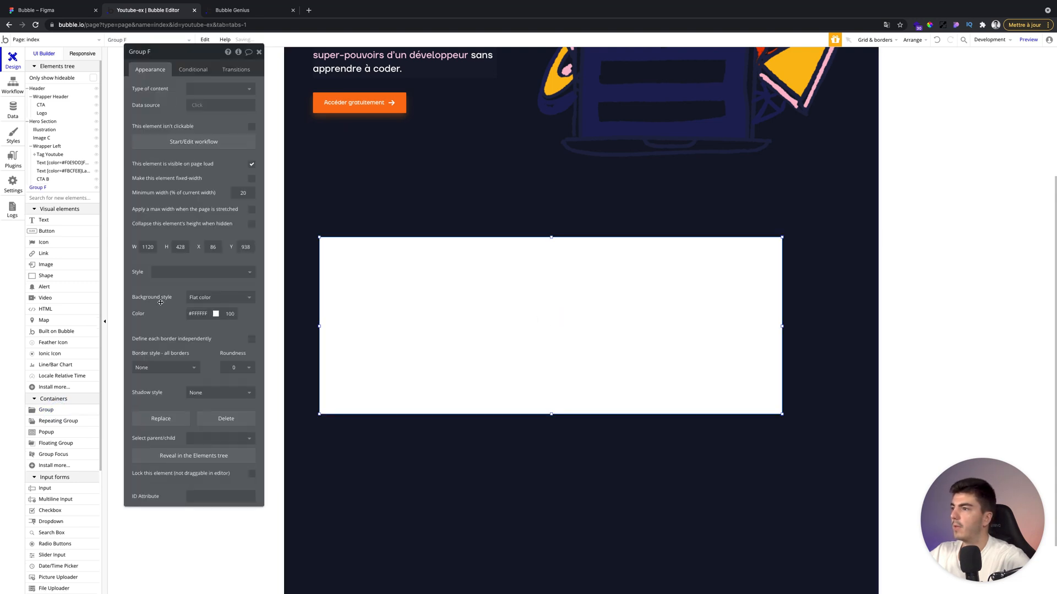
pyautogui.write('1300')
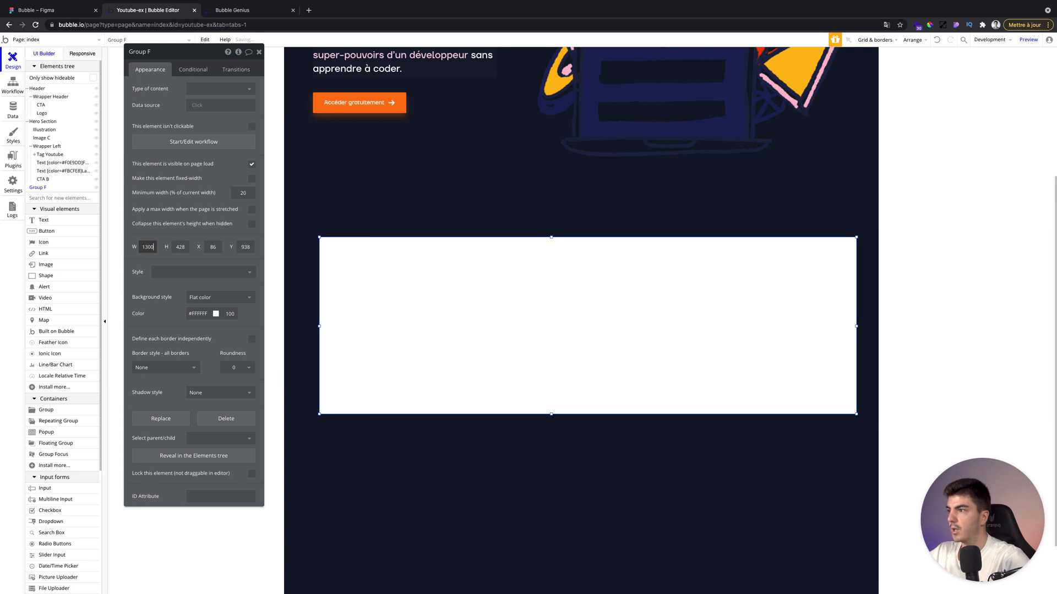
pyautogui.click(180, 247)
pyautogui.write('750')
pyautogui.press('Return')
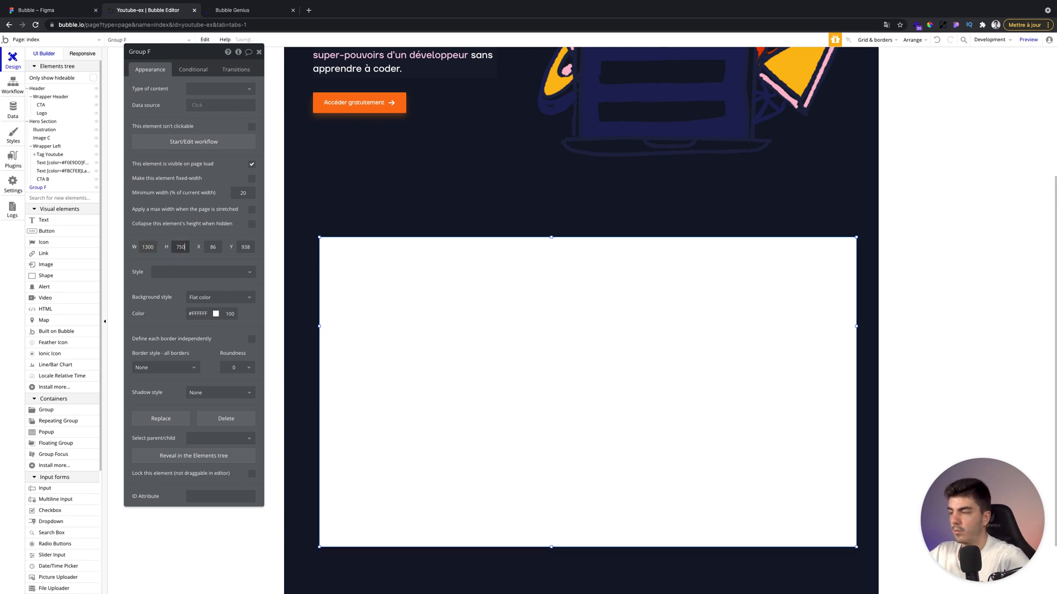
pyautogui.moveTo(419, 332); pyautogui.dragTo(413, 329)
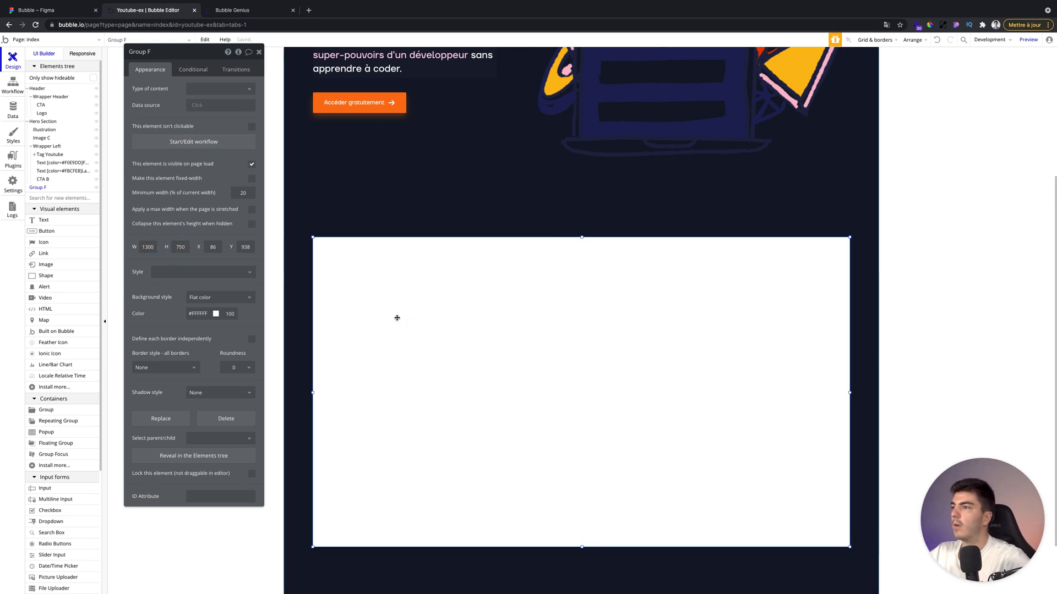
# Enable a max width for the new group when the page is stretched and set its background style to None.
pyautogui.click(252, 211)
pyautogui.click(207, 314)
pyautogui.click(207, 330)
pyautogui.click(206, 320)
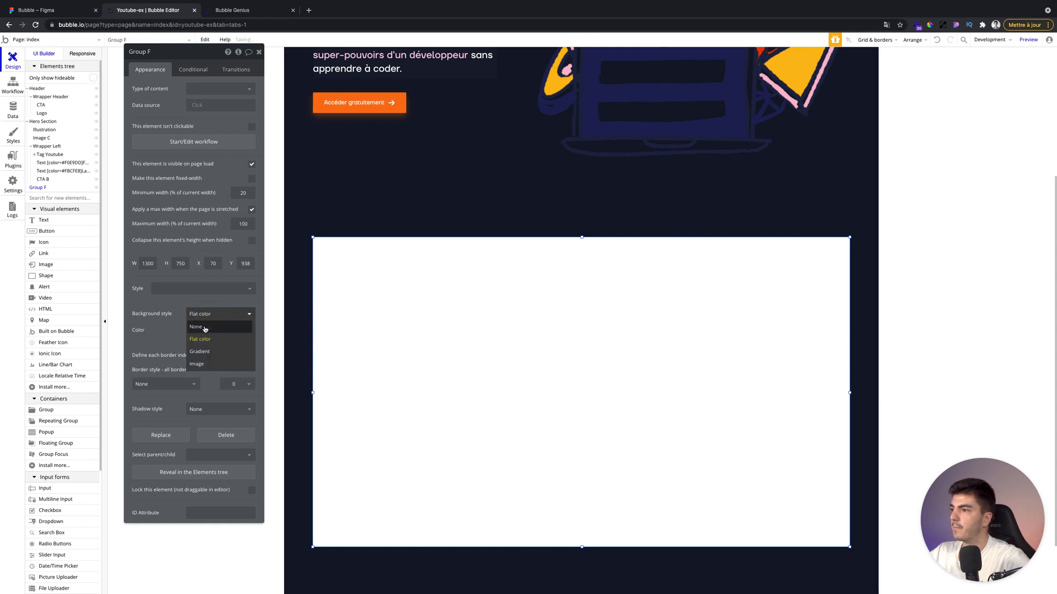
pyautogui.click(198, 324)
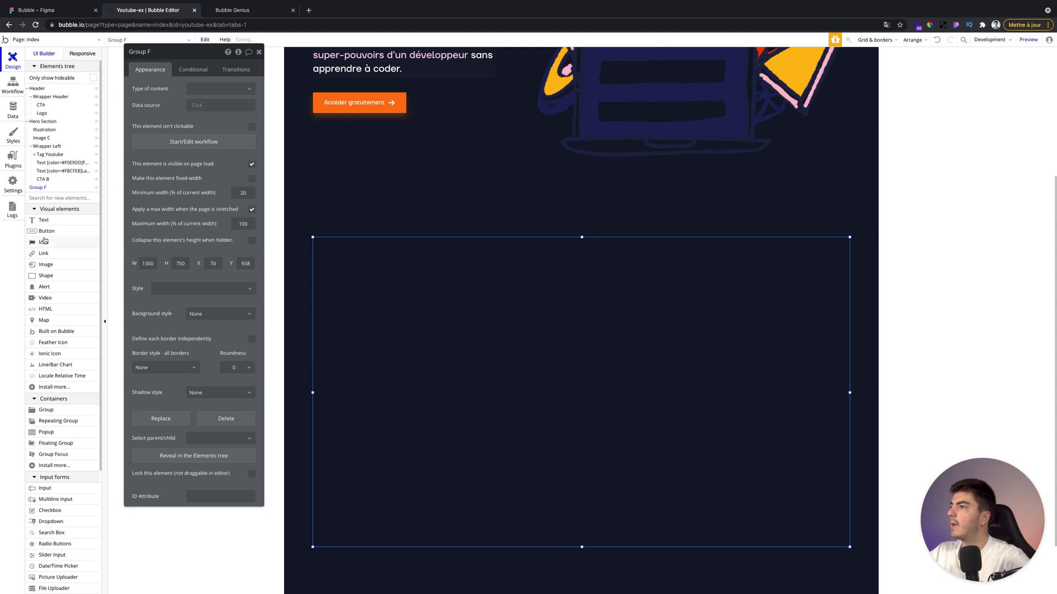
# Draw a text element about 553 by 100 px near the top of the new group.
pyautogui.click(44, 219)
pyautogui.moveTo(455, 259); pyautogui.dragTo(683, 300)
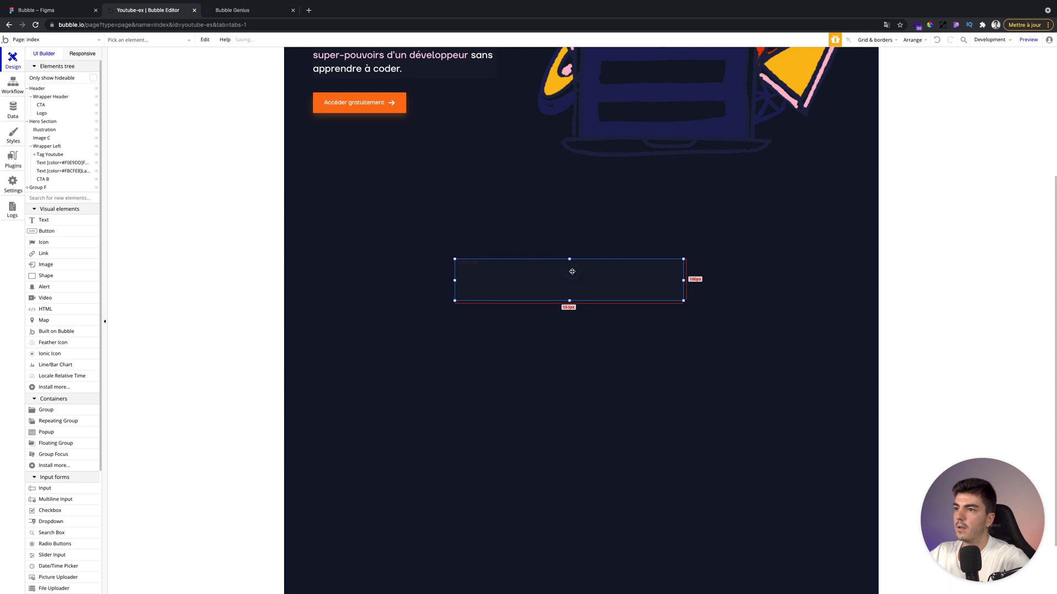
# Copy the 'Inscrivez-vous pour accéder au contenu gratuitement' heading from the Figma design and paste it into the text element.
pyautogui.click(37, 11)
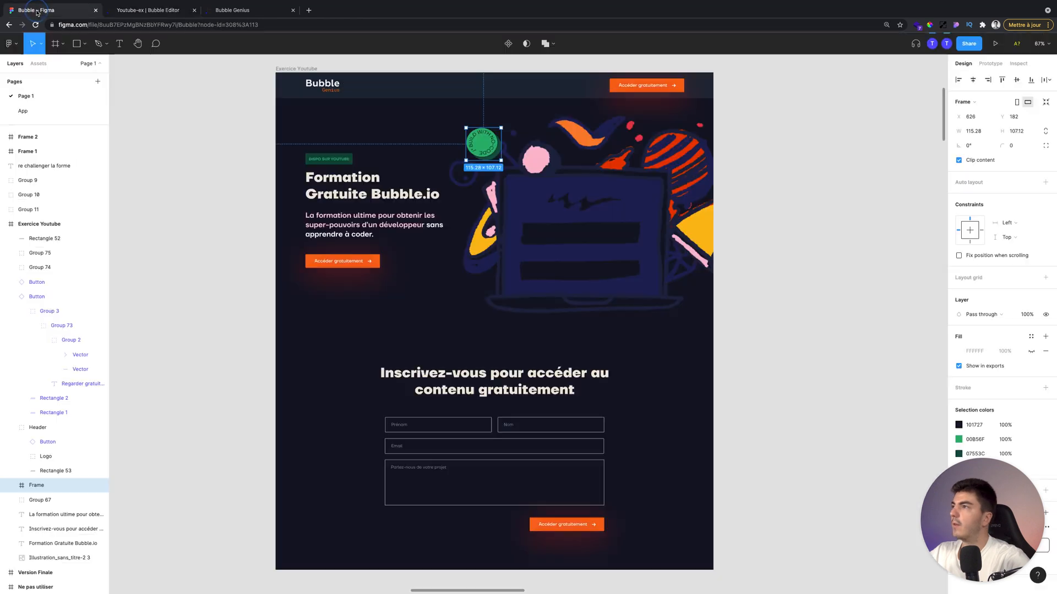
pyautogui.click(481, 373)
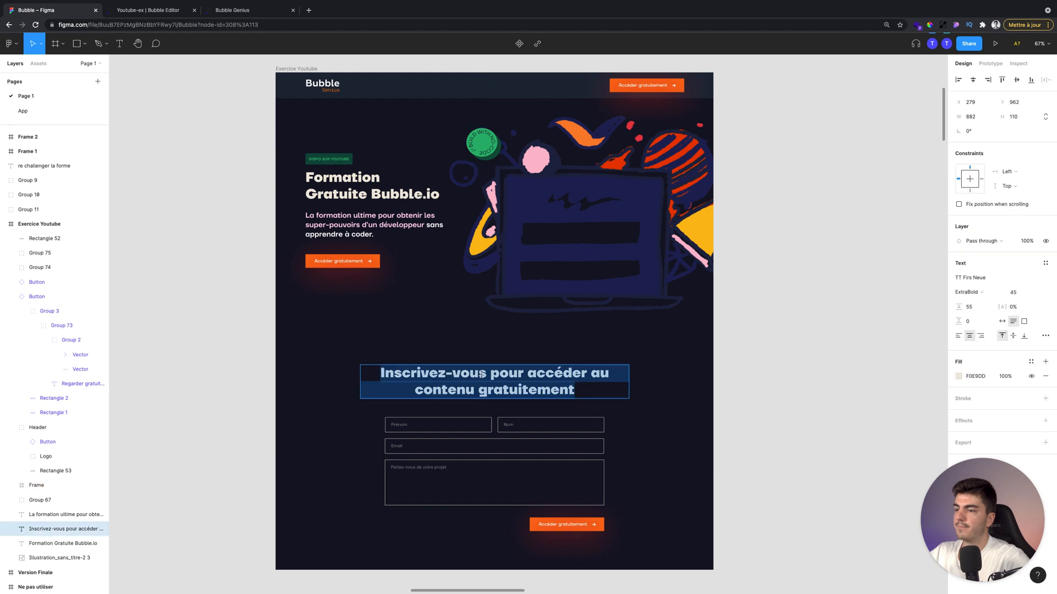
pyautogui.click(146, 15)
pyautogui.click(195, 94)
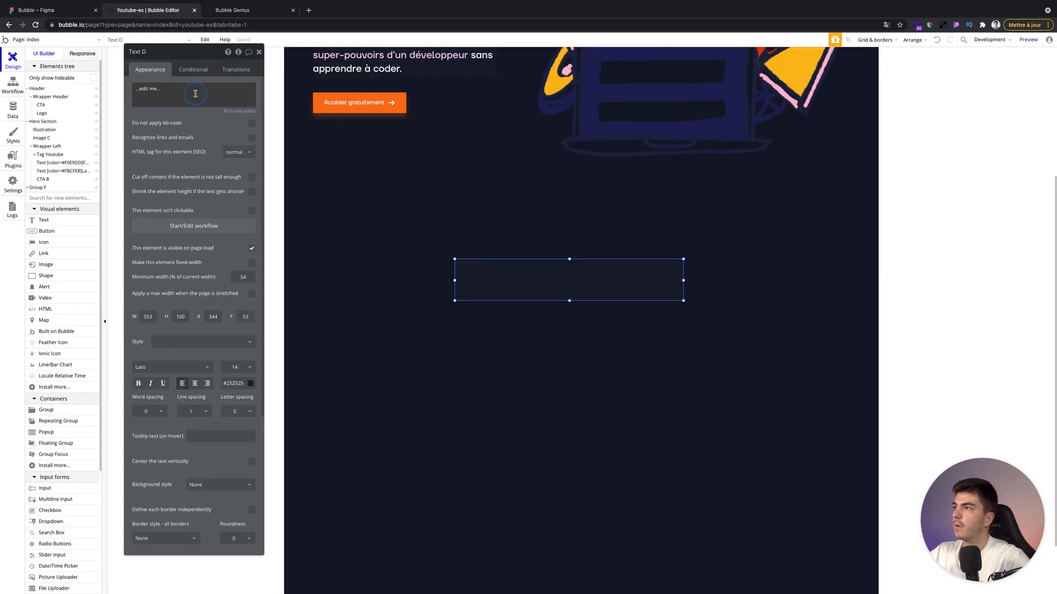
pyautogui.hotkey('ctrl', 'a')
pyautogui.write('Inscrivez-vous pour accéder au contenu gratuitement')
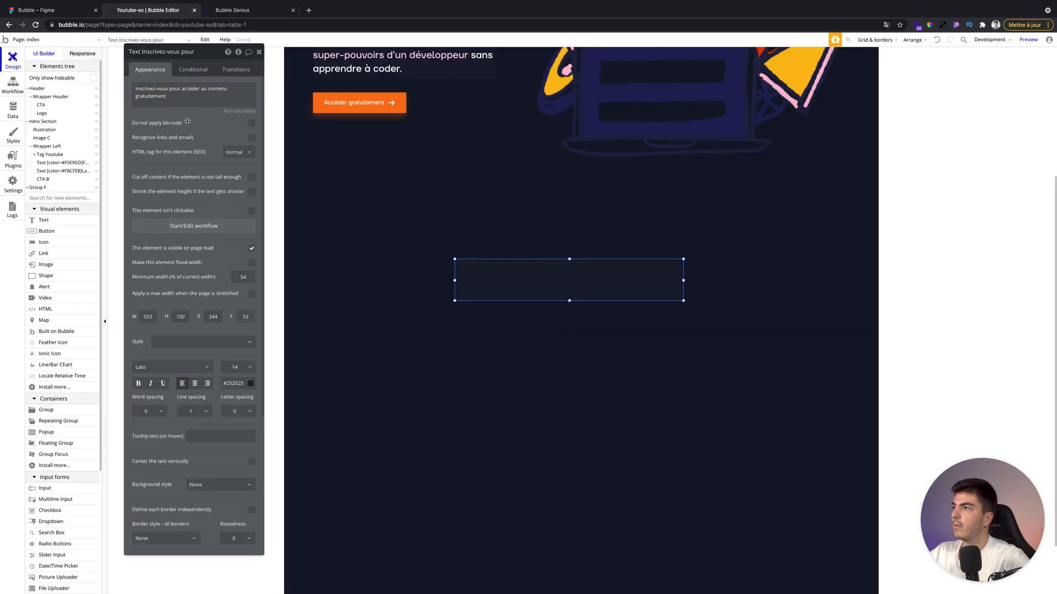
# Apply the style G - Text - 30 - Bold - Light to the heading text.
pyautogui.click(196, 370)
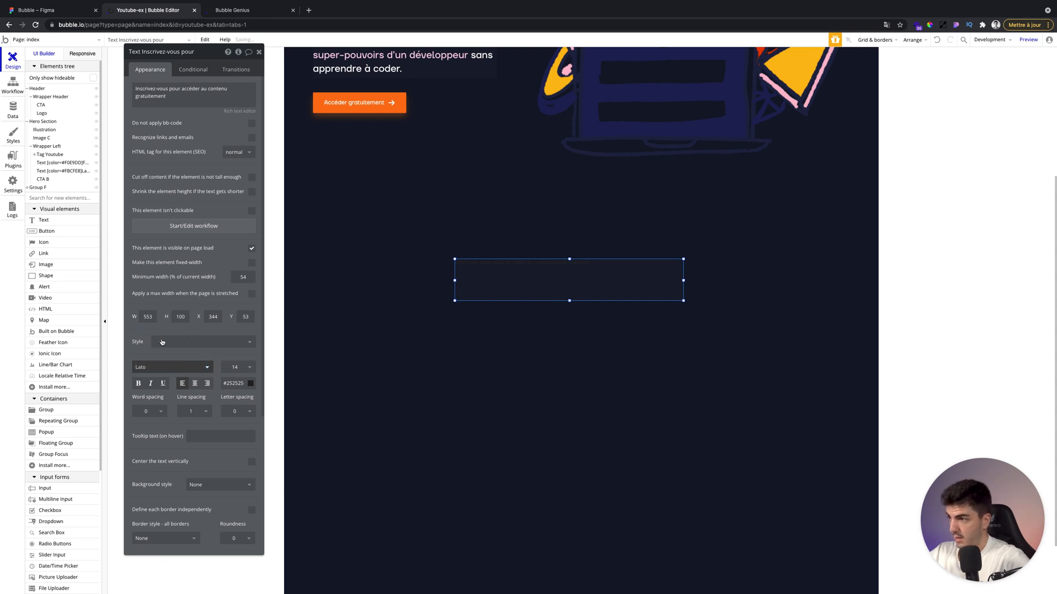
pyautogui.click(162, 342)
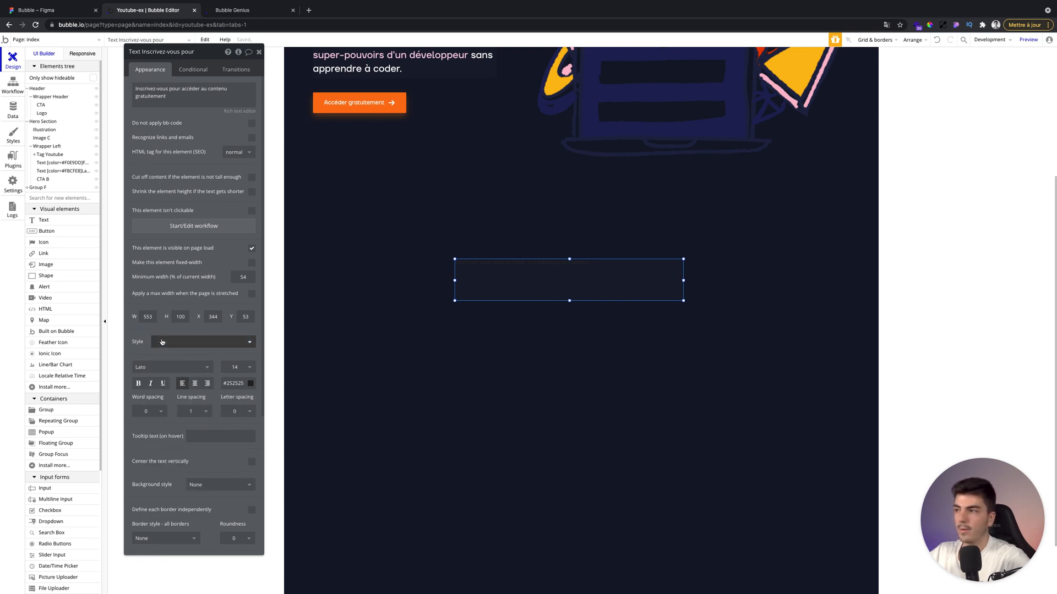
pyautogui.click(162, 342)
pyautogui.scroll(-10, 214, 432)
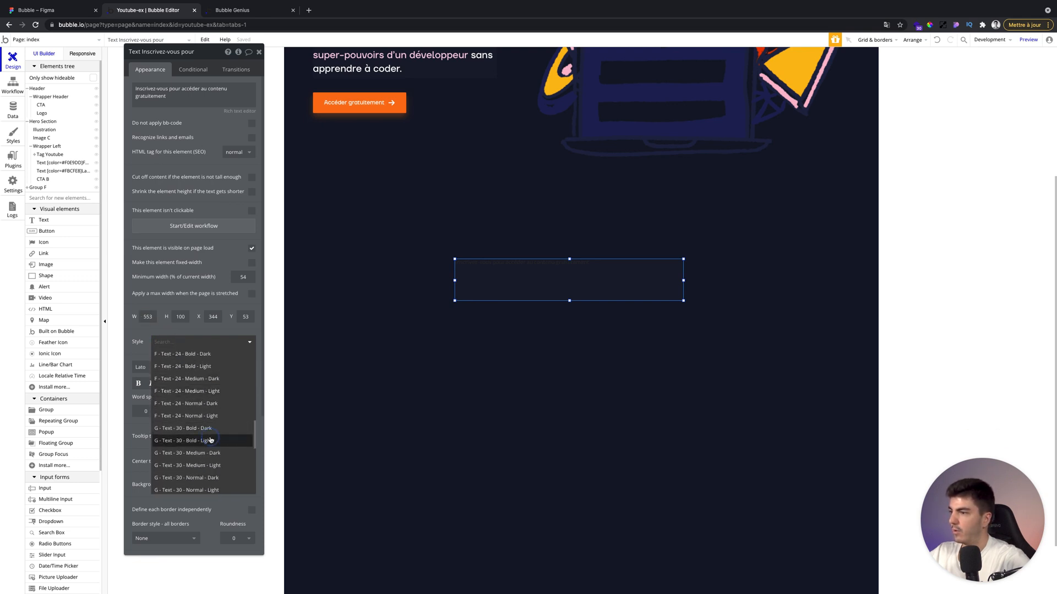
pyautogui.click(187, 440)
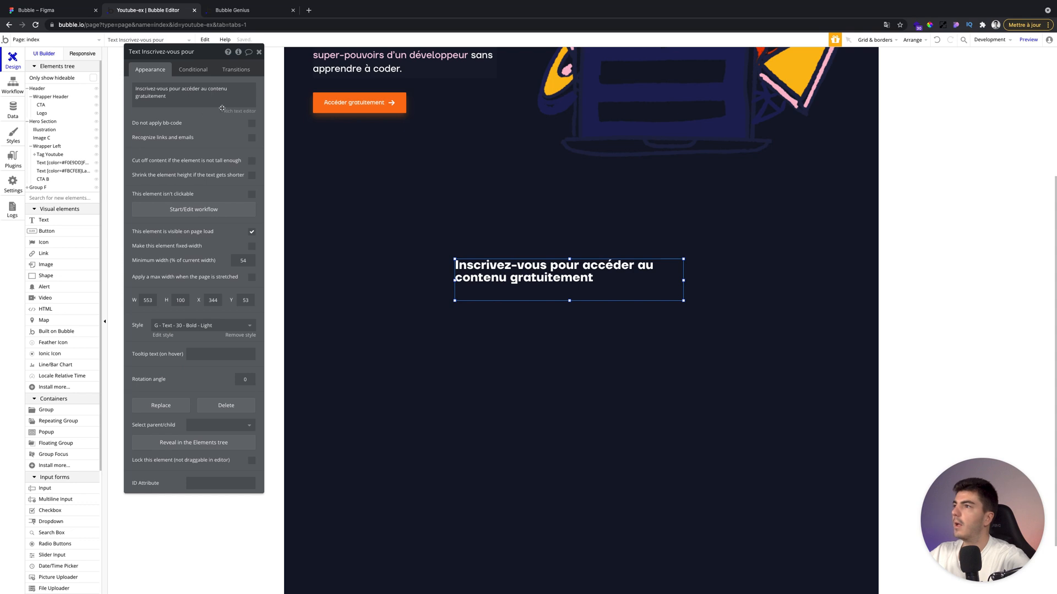
# Center the heading and colour it #ff00ff in the rich text editor.
pyautogui.click(240, 112)
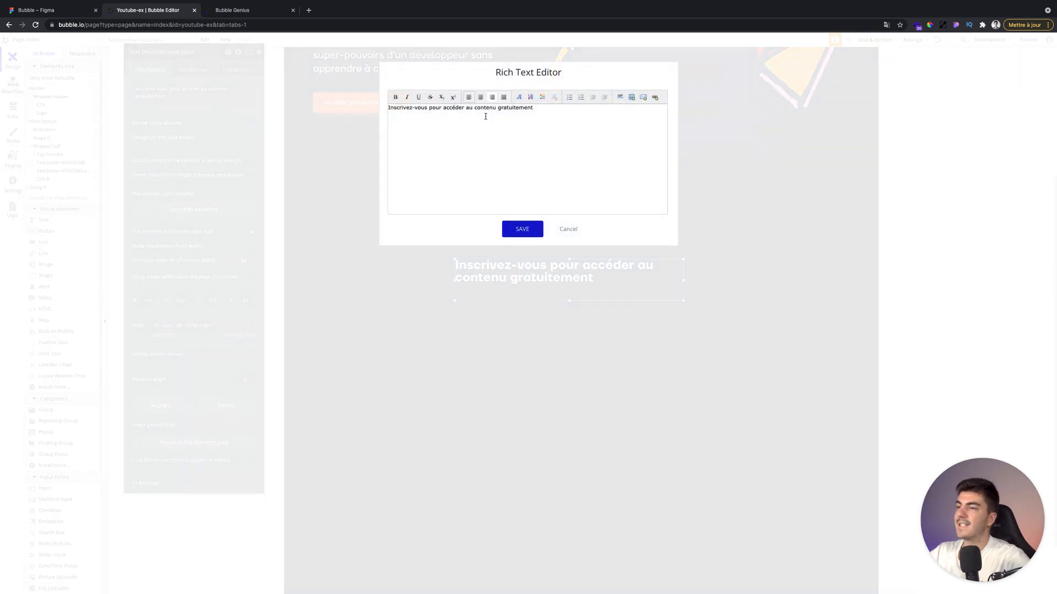
pyautogui.tripleClick(485, 111)
pyautogui.click(480, 97)
pyautogui.click(542, 97)
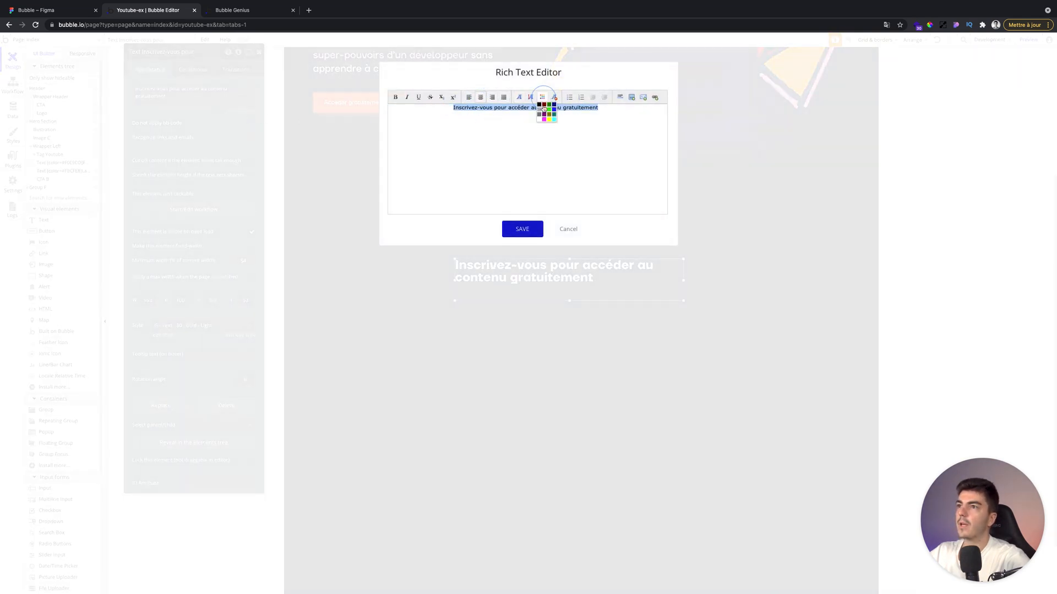
pyautogui.click(547, 119)
pyautogui.click(522, 229)
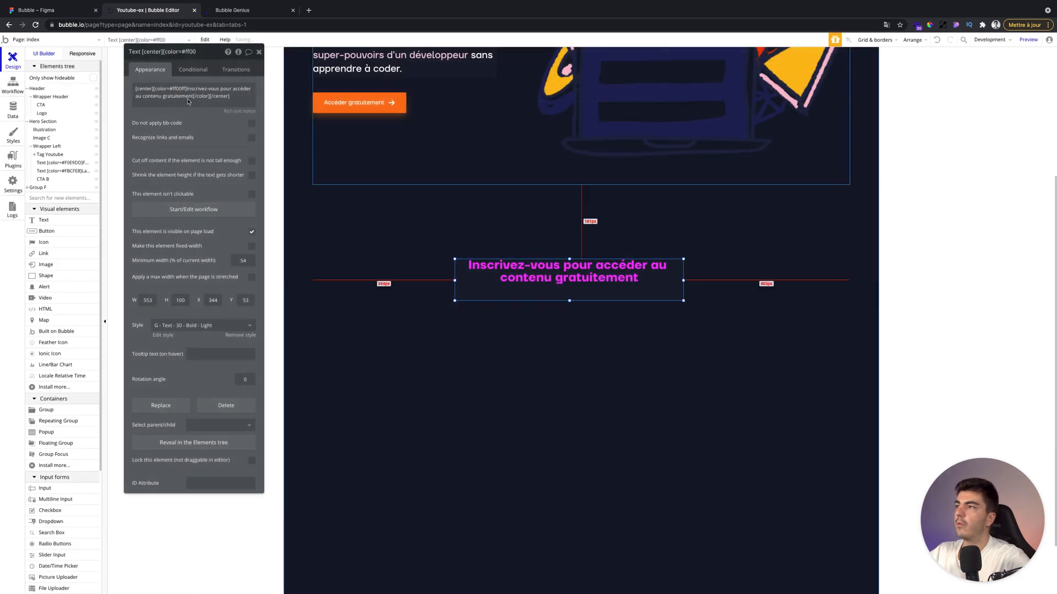
pyautogui.click(12, 182)
pyautogui.click(285, 376)
pyautogui.click(12, 60)
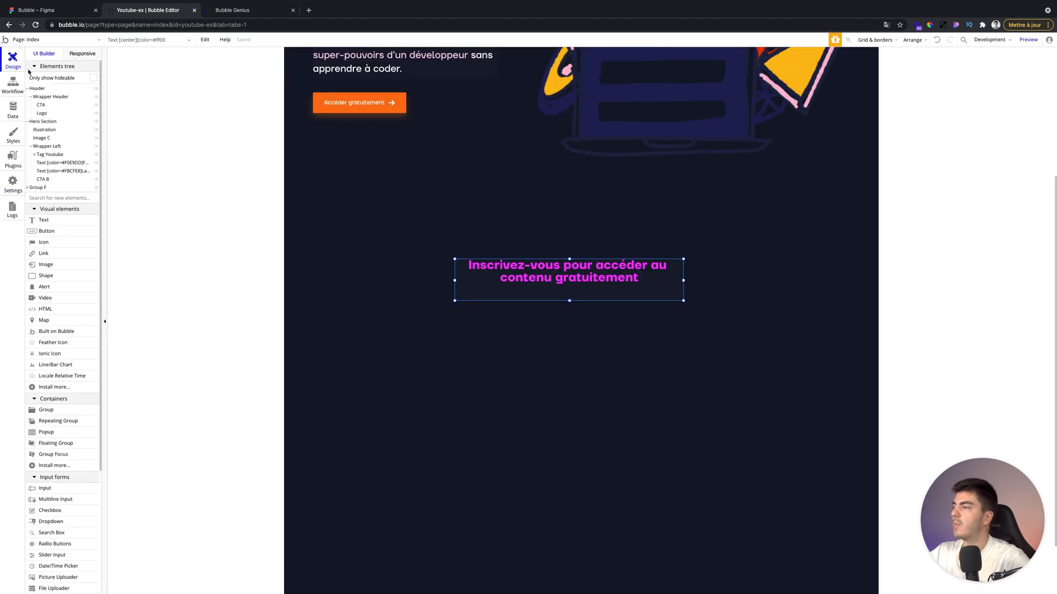
pyautogui.scroll(1, 463, 243)
pyautogui.scroll(1, 425, 221)
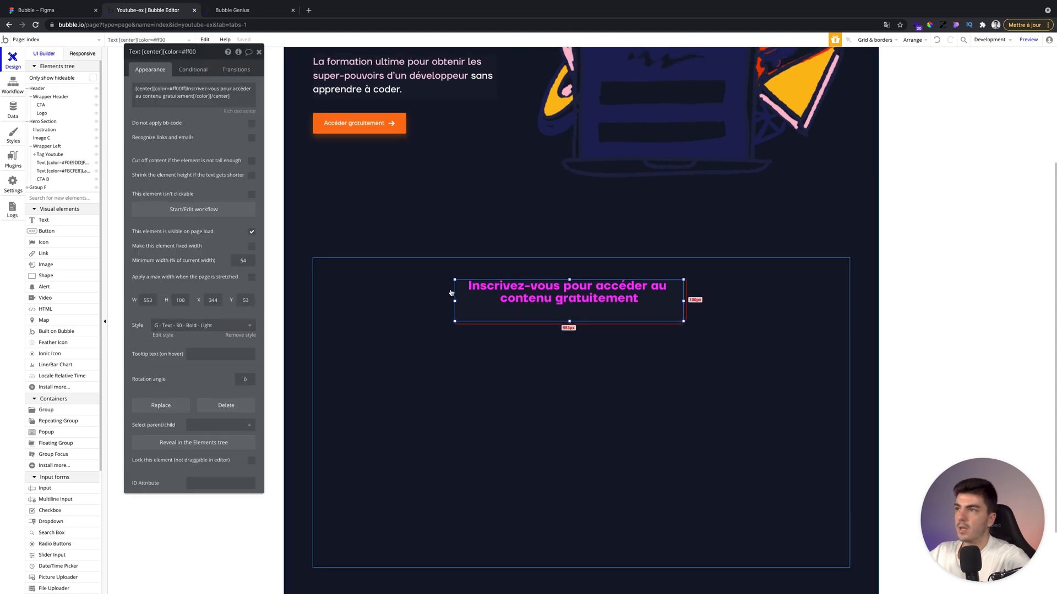
pyautogui.click(163, 335)
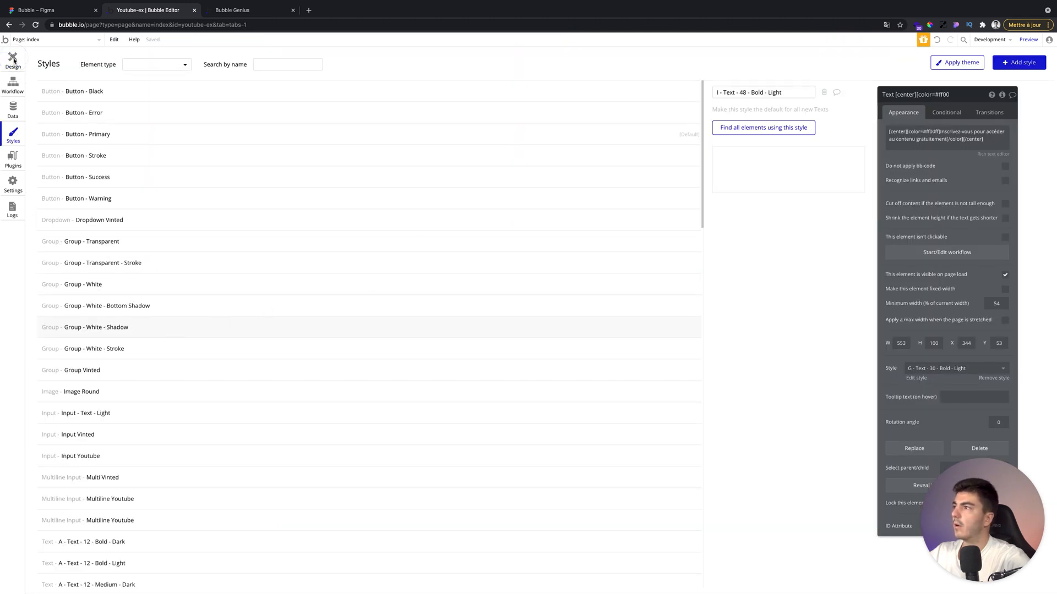
pyautogui.click(12, 62)
# Replace the heading's colour code with the Figma colour #F0E9DD.
pyautogui.doubleClick(514, 288)
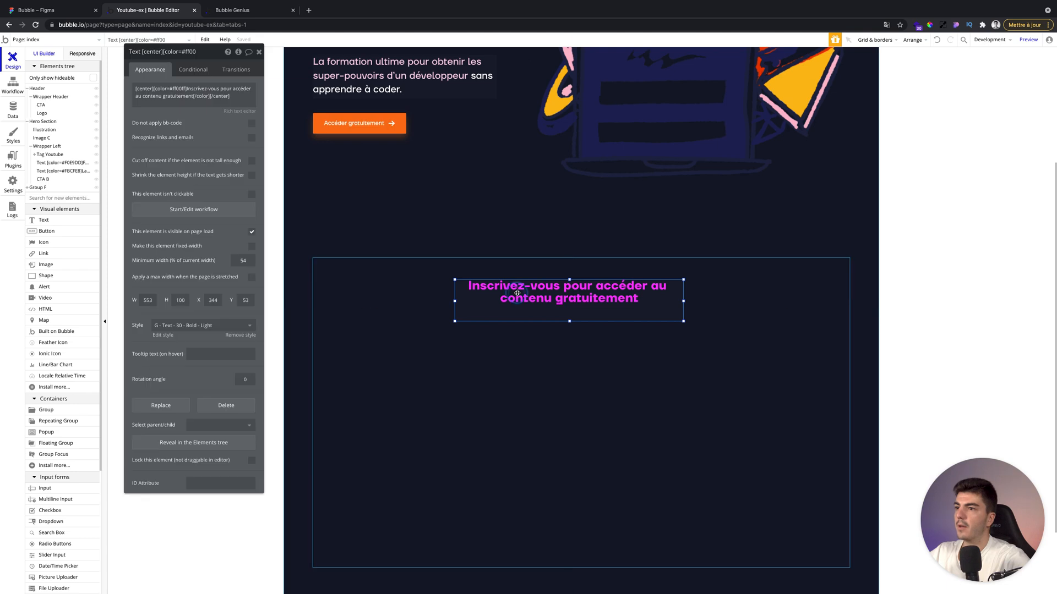
pyautogui.click(176, 89)
pyautogui.doubleClick(176, 90)
pyautogui.write('F0E9DD')
pyautogui.click(176, 89)
pyautogui.press('BackSpace')
pyautogui.click(212, 115)
pyautogui.click(259, 53)
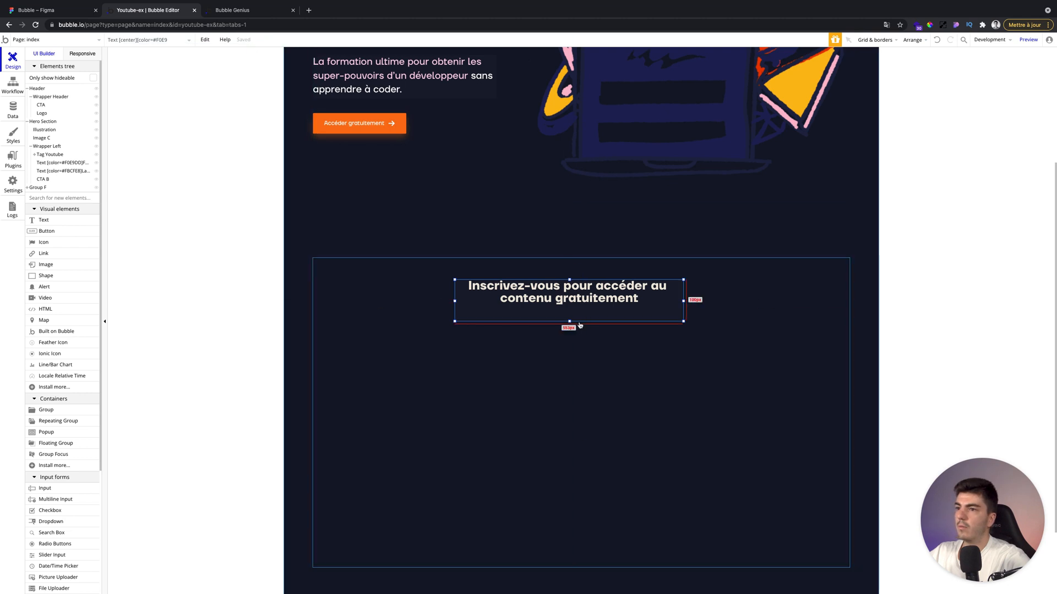
# Reduce the heading's height and center it horizontally in the group.
pyautogui.moveTo(570, 321); pyautogui.dragTo(569, 309)
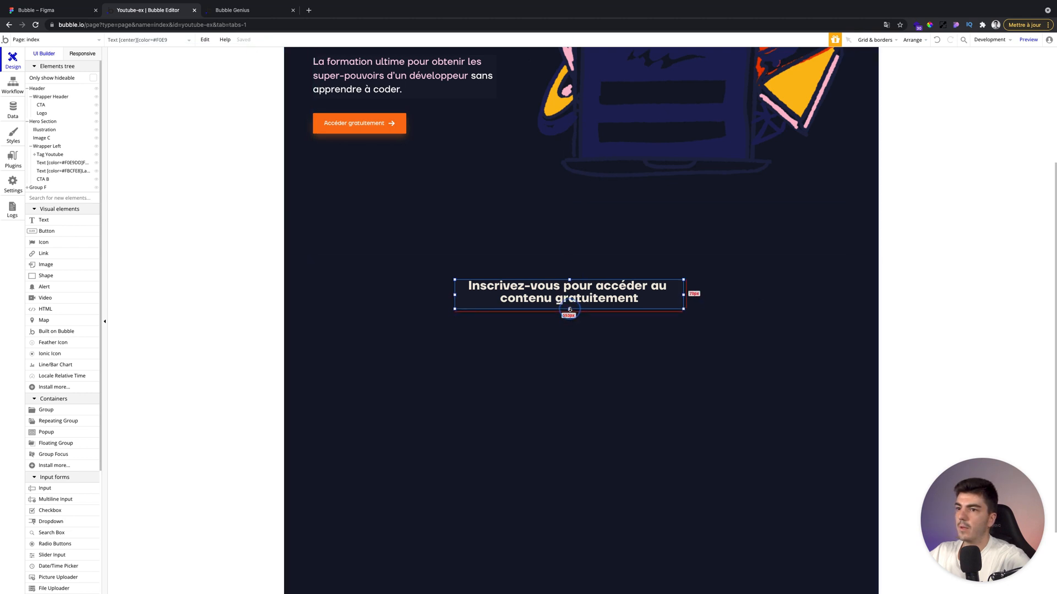
pyautogui.press('super+e')
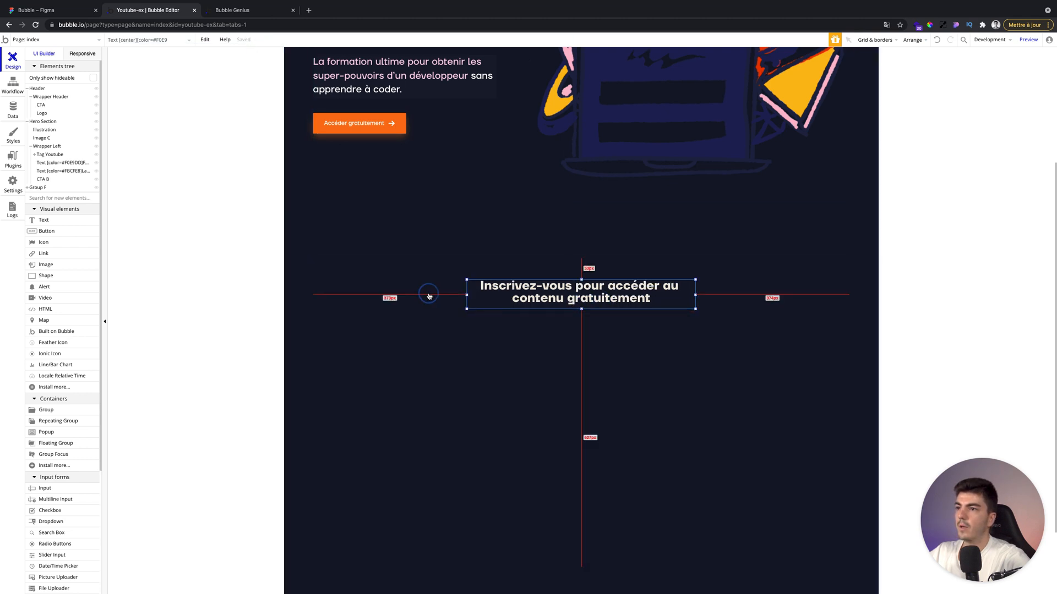
# Move the heading up to the top edge of the group.
pyautogui.click(425, 303)
pyautogui.click(569, 292)
pyautogui.press('Up')
pyautogui.press('Up')
pyautogui.press('Up')
pyautogui.press('Up')
pyautogui.press('Up')
pyautogui.click(297, 245)
pyautogui.click(592, 268)
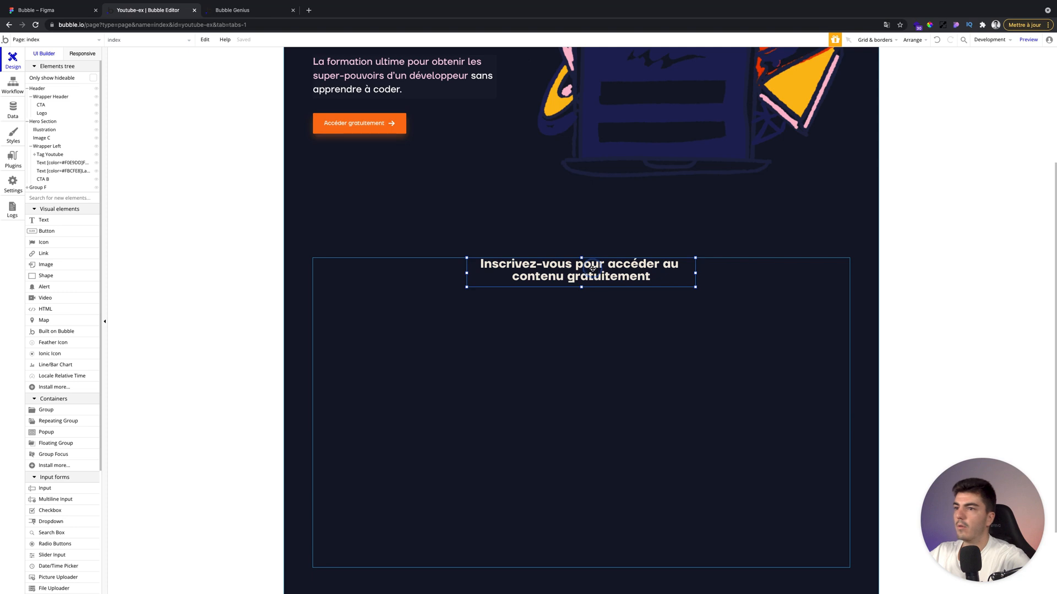
# Narrow the heading so it wraps after 'accéder' and re-center it in the group.
pyautogui.moveTo(695, 273); pyautogui.dragTo(658, 273)
pyautogui.press('super+e')
pyautogui.click(583, 316)
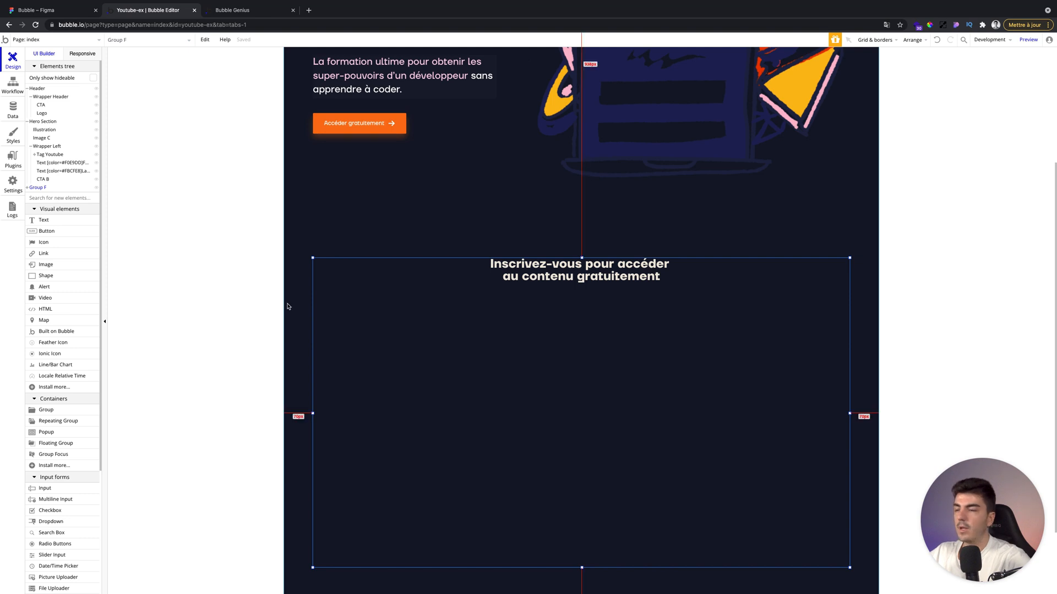
# Draw an input field below the heading with placeholder Prénom and content format Text.
pyautogui.click(57, 489)
pyautogui.moveTo(394, 300); pyautogui.dragTo(554, 319)
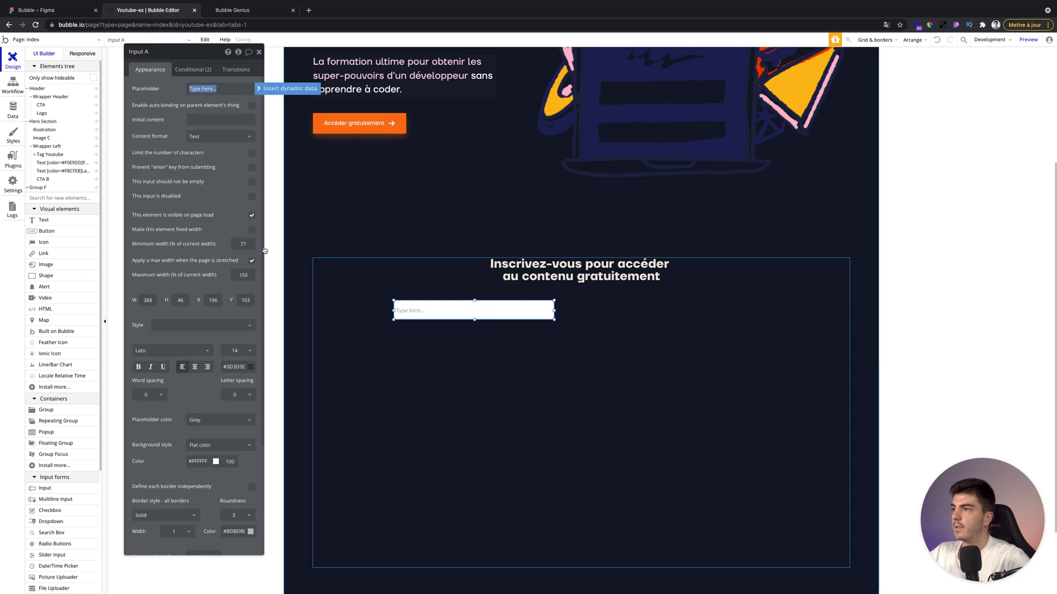
pyautogui.write('Pre')
pyautogui.write('nom')
pyautogui.click(203, 137)
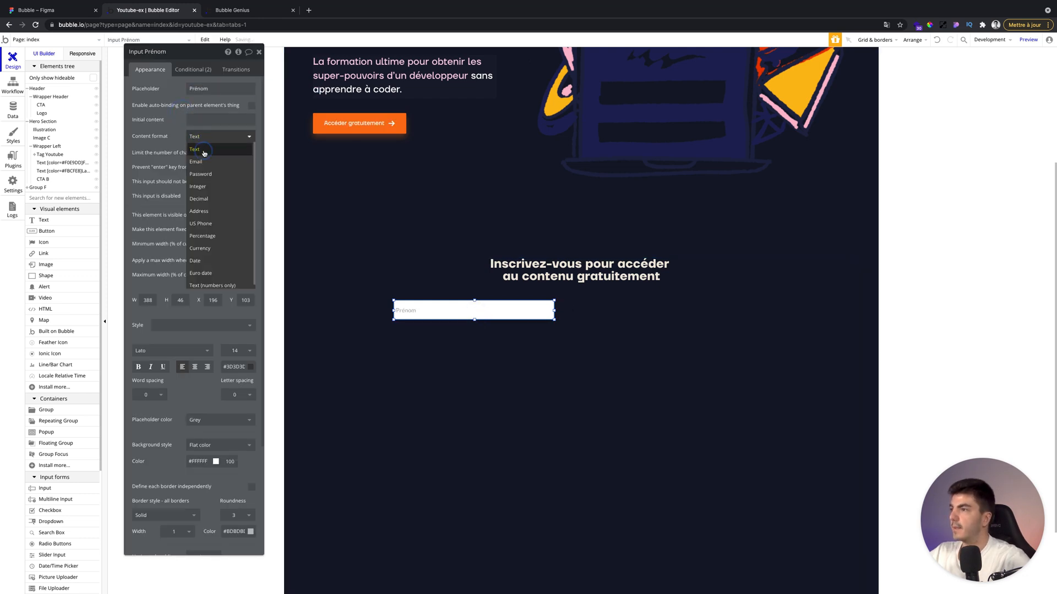
pyautogui.click(198, 150)
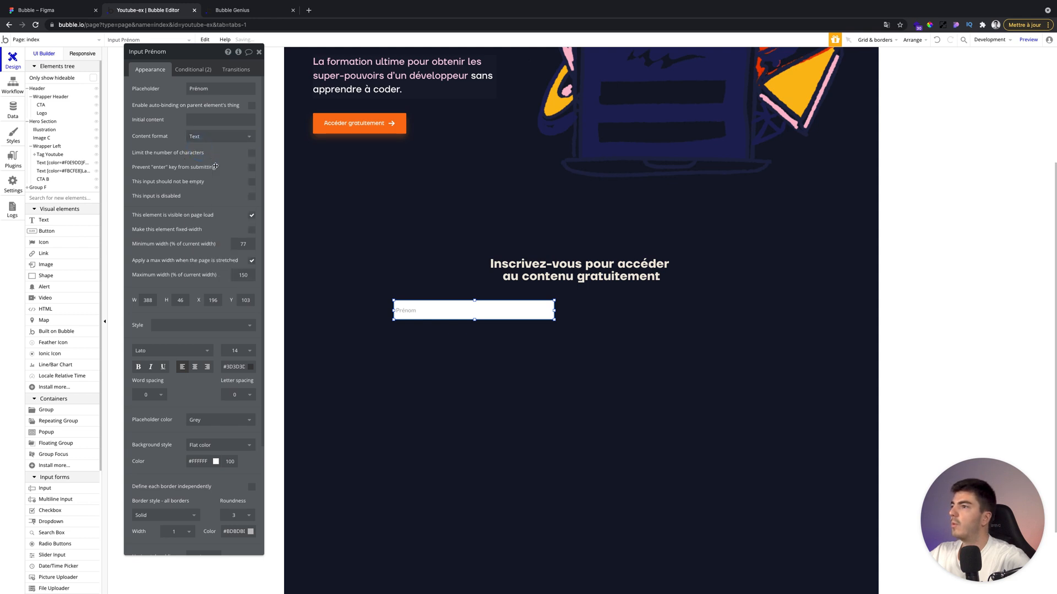
# Set the input's size to 300 by 50 px.
pyautogui.scroll(-1, 236, 223)
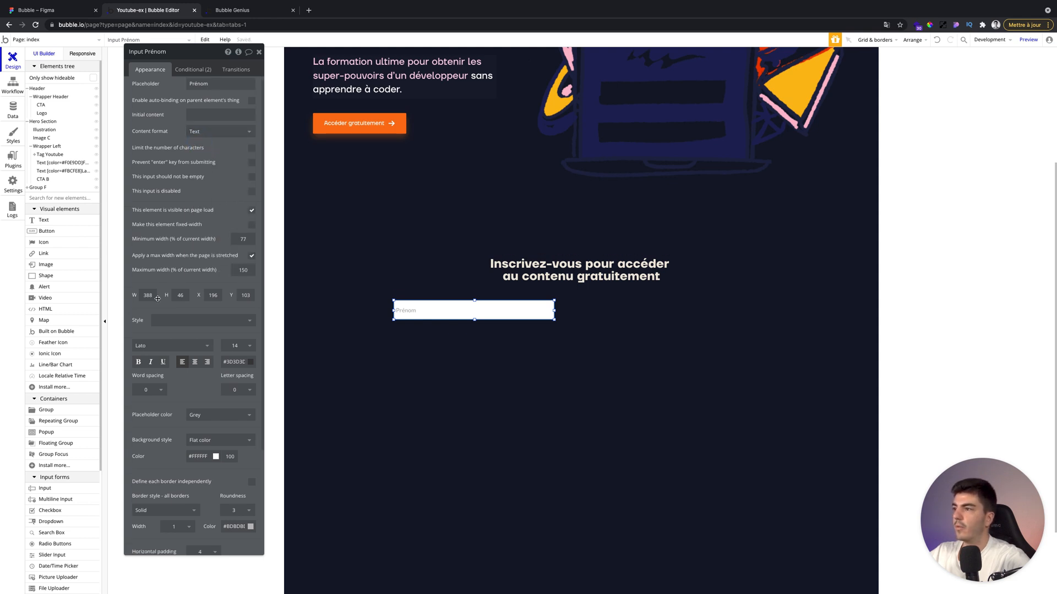
pyautogui.write('45')
pyautogui.press('BackSpace')
pyautogui.press('BackSpace')
pyautogui.write('50')
pyautogui.click(138, 295)
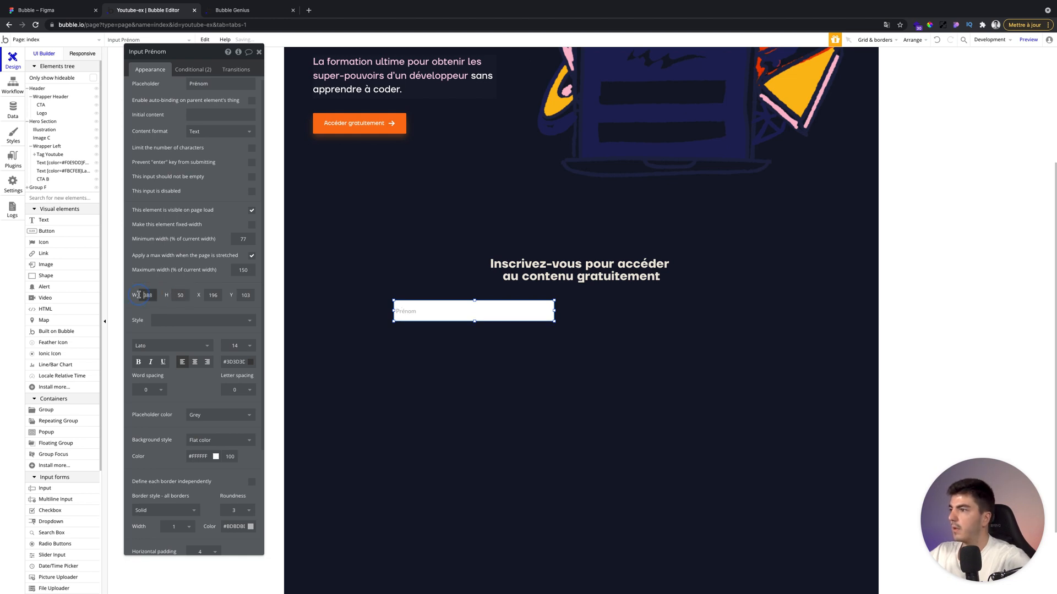
pyautogui.write('300')
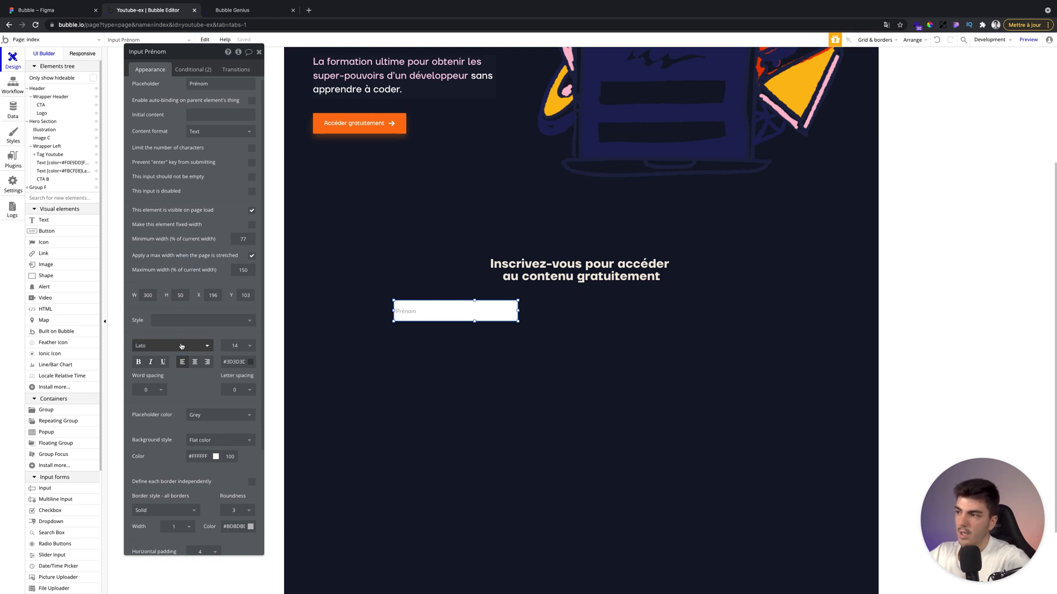
# Set the input's font to TT Firs Neue - Medium and its text colour to white #FFFFFF.
pyautogui.write('TT f')
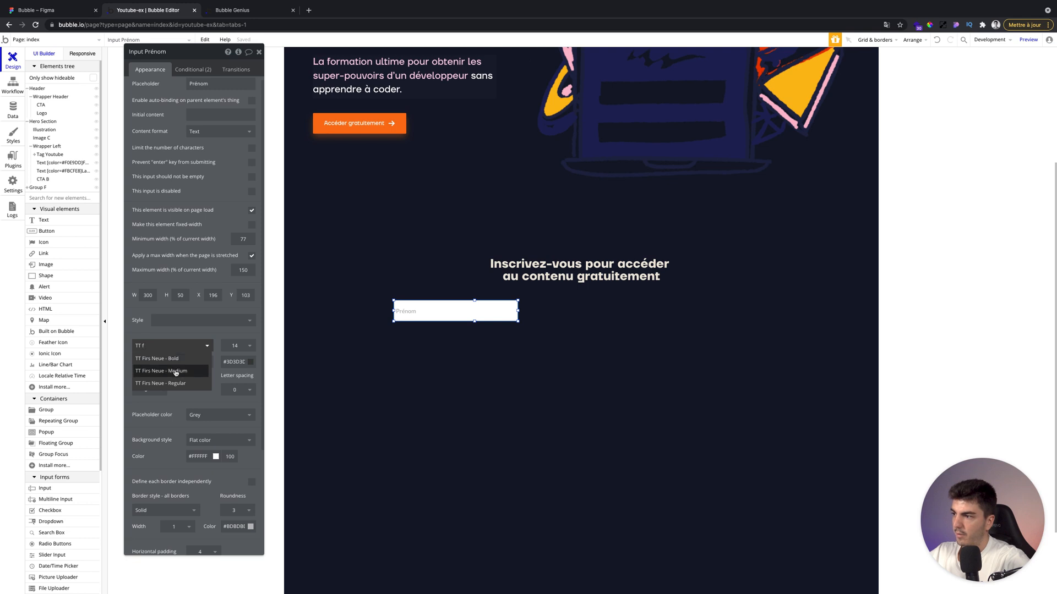
pyautogui.click(176, 371)
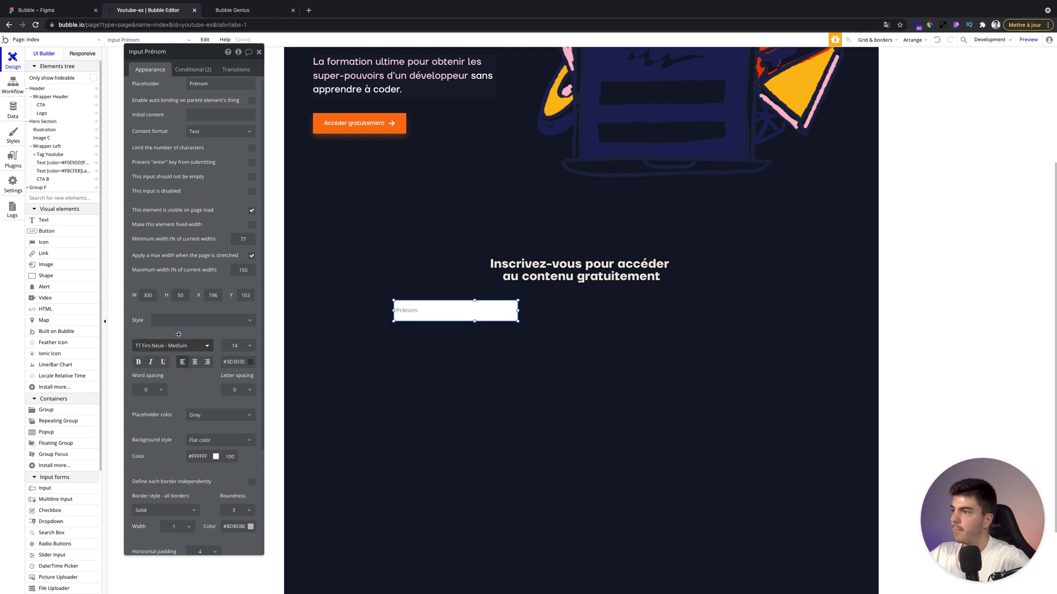
pyautogui.click(244, 360)
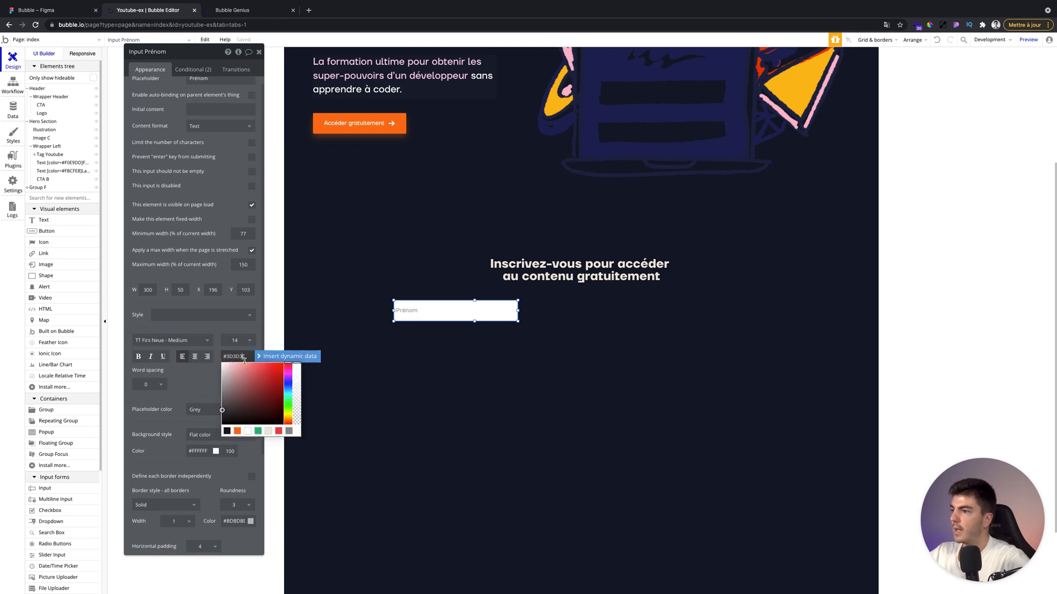
pyautogui.click(247, 431)
# Remove the Prénom input's background and set its border colour to #F0E9DD.
pyautogui.scroll(-1, 190, 390)
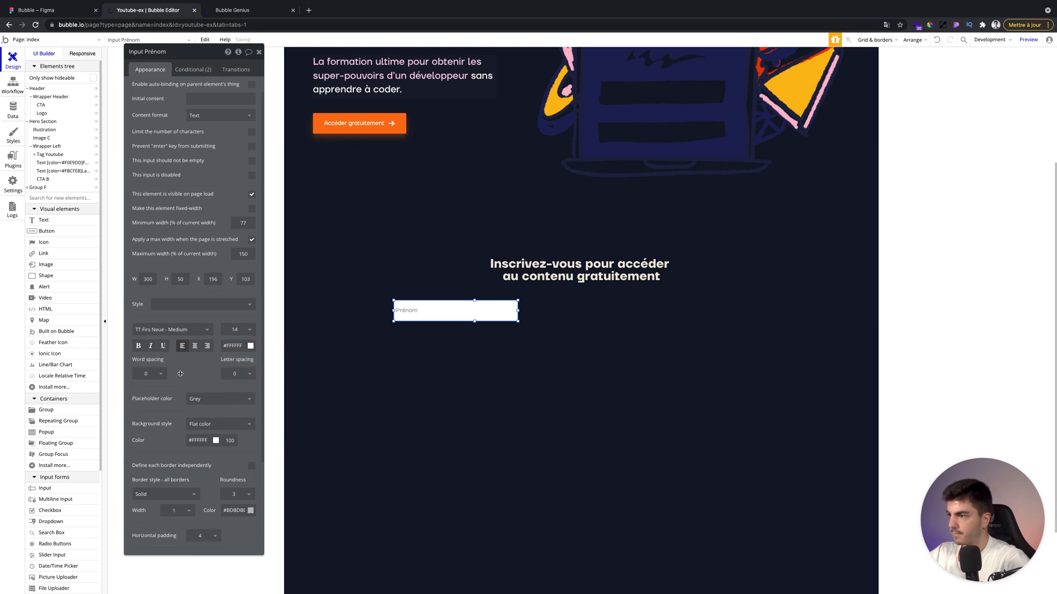
pyautogui.scroll(-1, 209, 383)
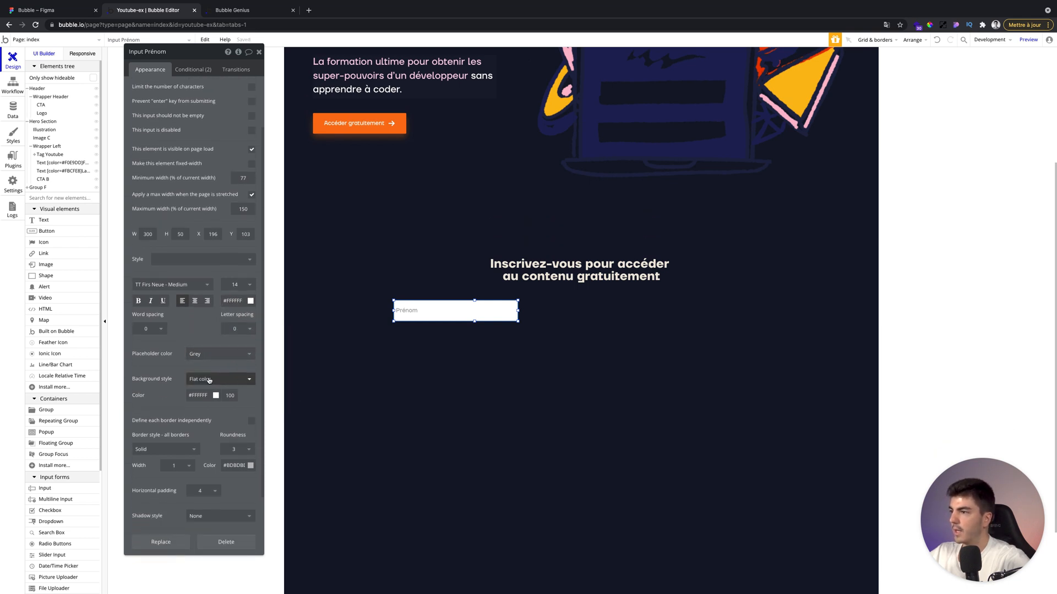
pyautogui.click(208, 381)
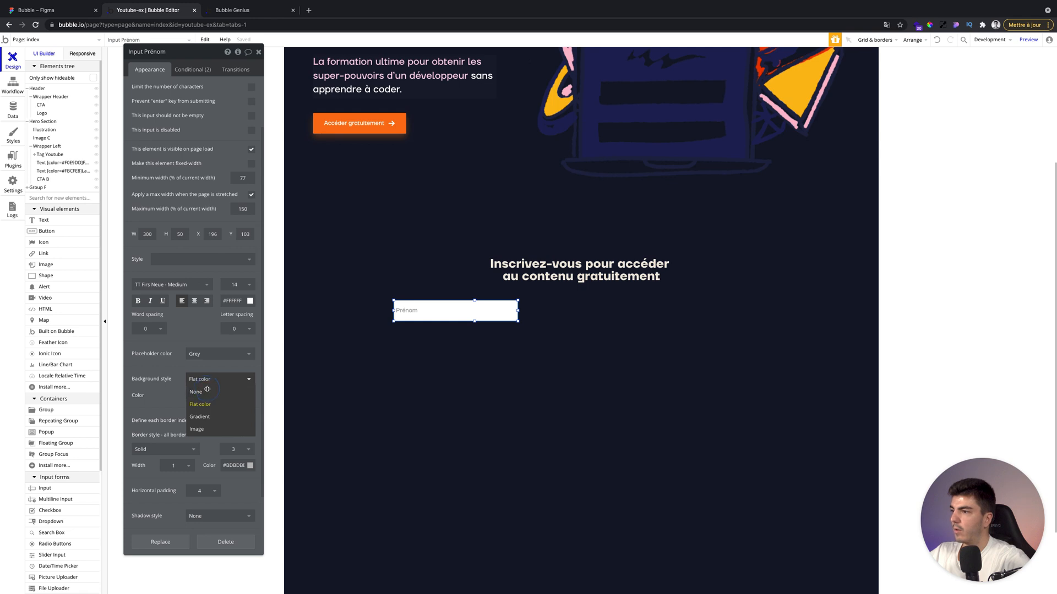
pyautogui.click(207, 392)
pyautogui.scroll(-1, 181, 378)
pyautogui.click(234, 429)
pyautogui.write('#F0E9DD')
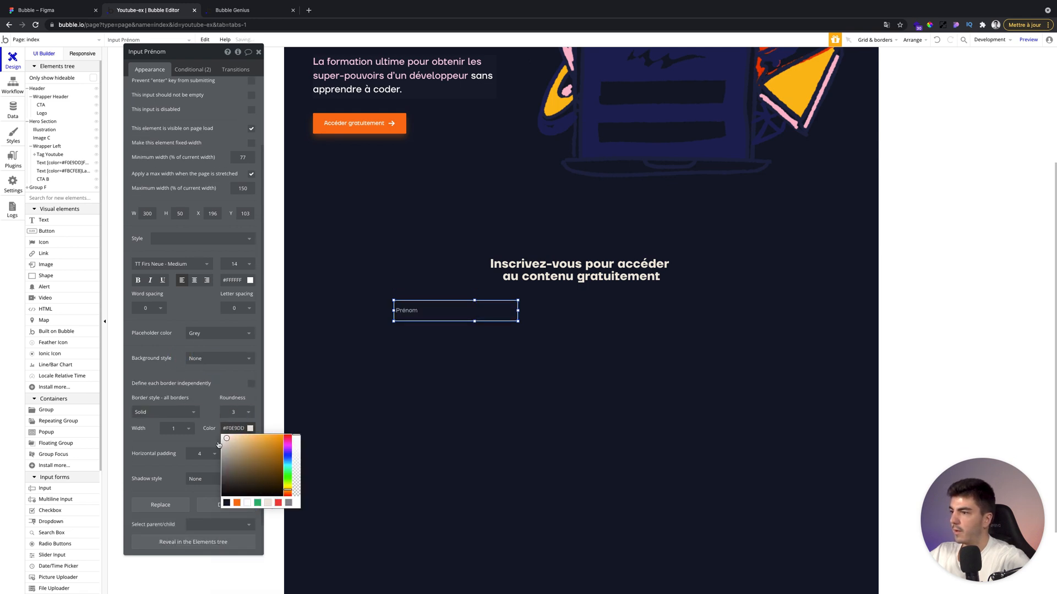
pyautogui.click(213, 406)
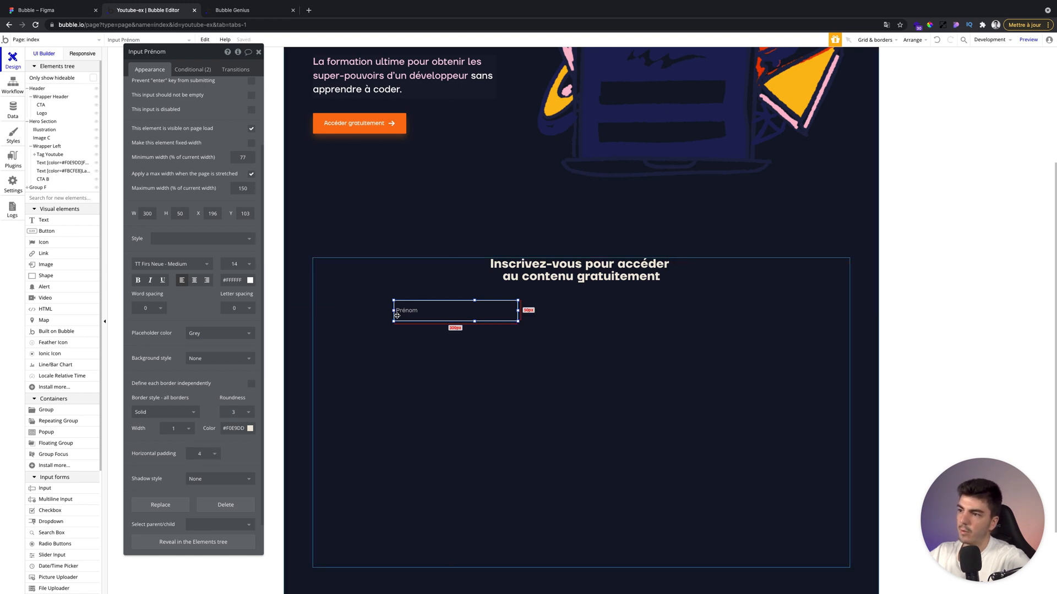
# Set the input's horizontal padding to 15.
pyautogui.click(204, 462)
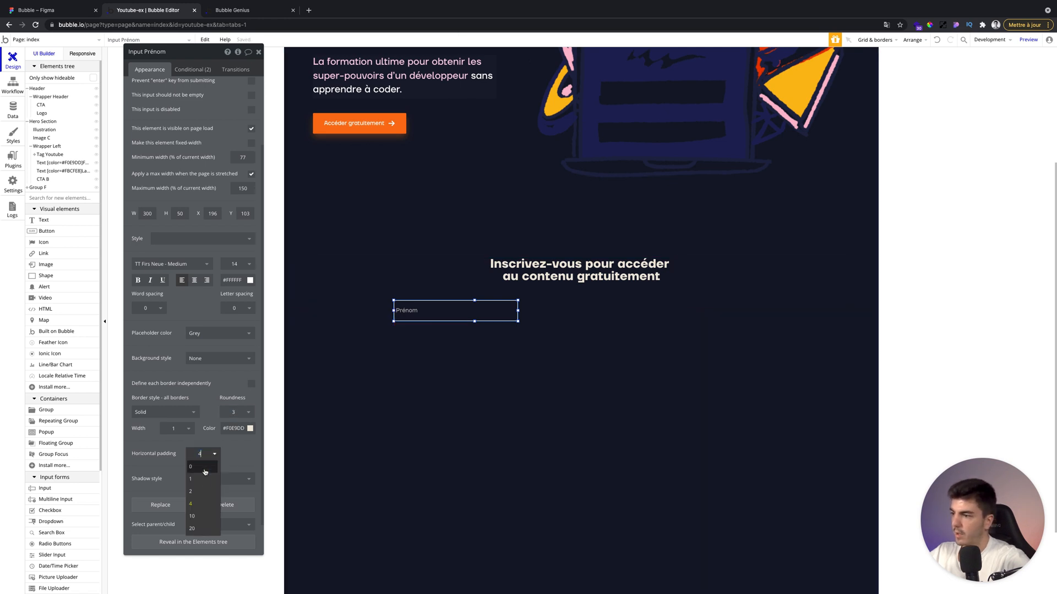
pyautogui.write('20')
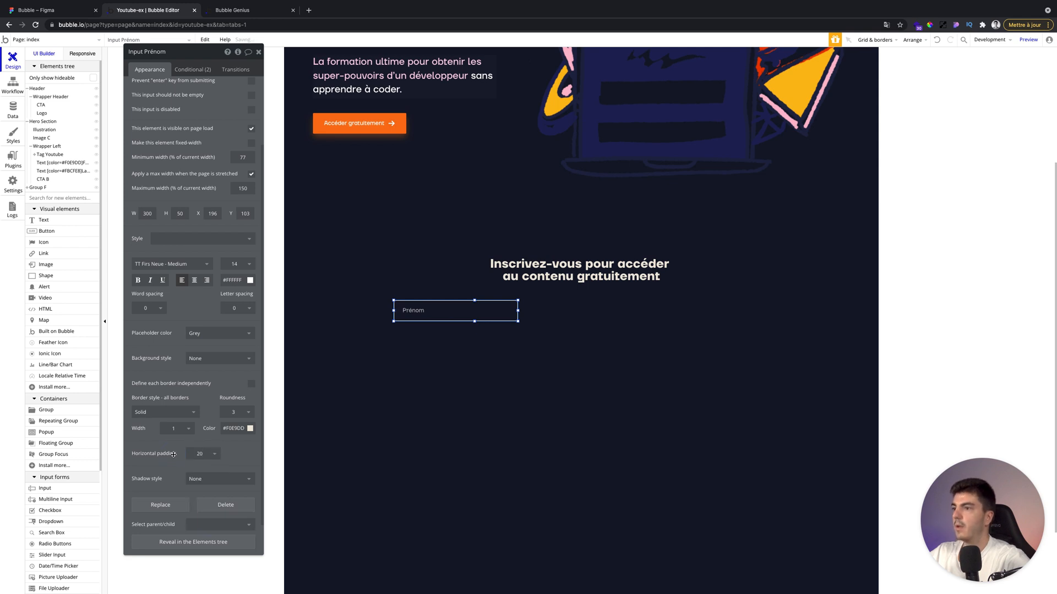
pyautogui.click(202, 455)
pyautogui.write('15')
pyautogui.click(182, 455)
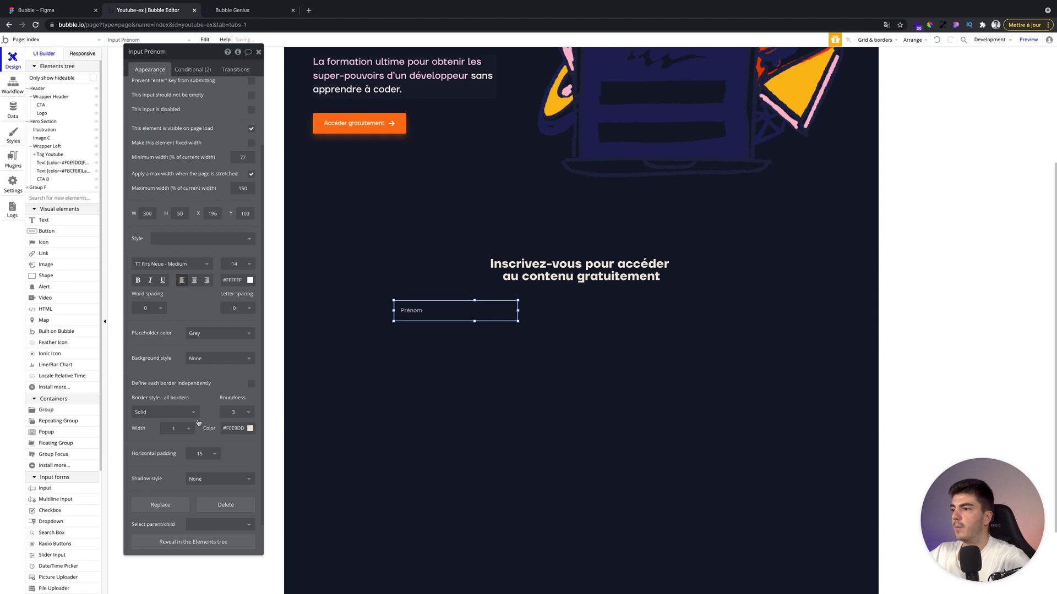
# Create a new input style named Input Youtube based on the Prénom input.
pyautogui.click(187, 240)
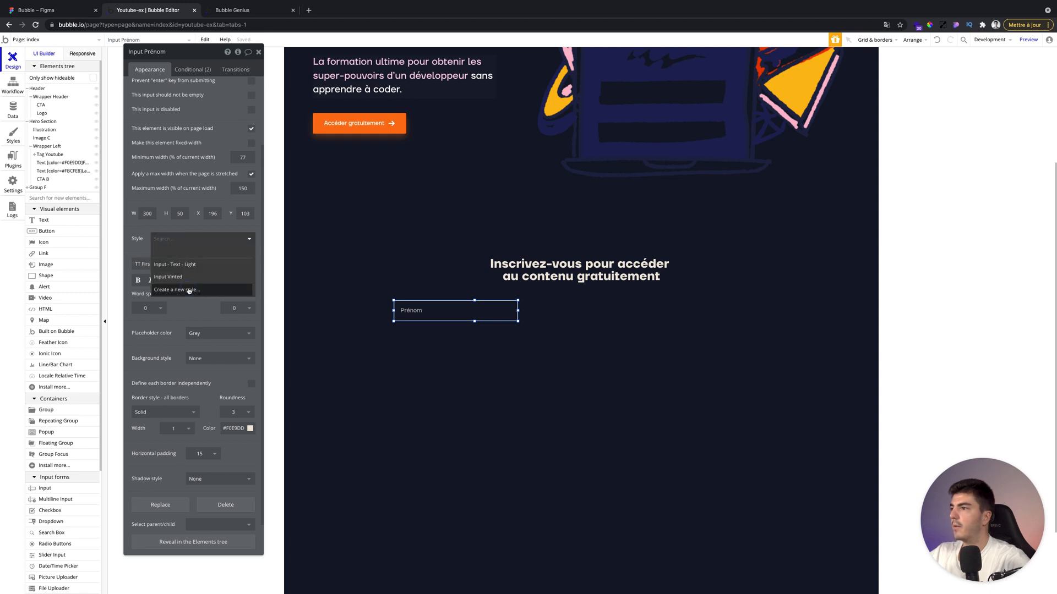
pyautogui.click(188, 290)
pyautogui.write('Input')
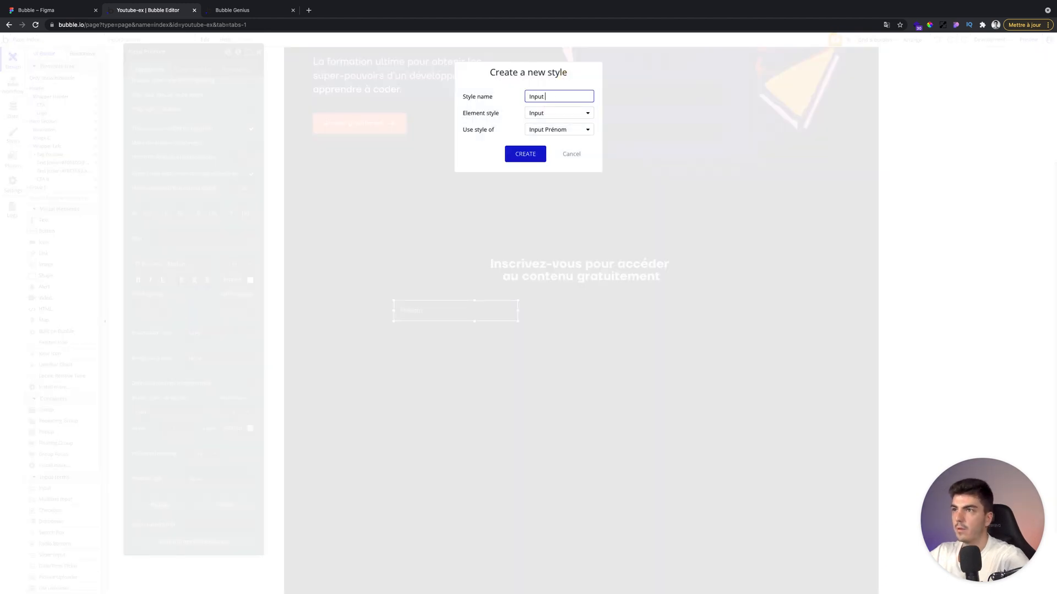
pyautogui.press('Return')
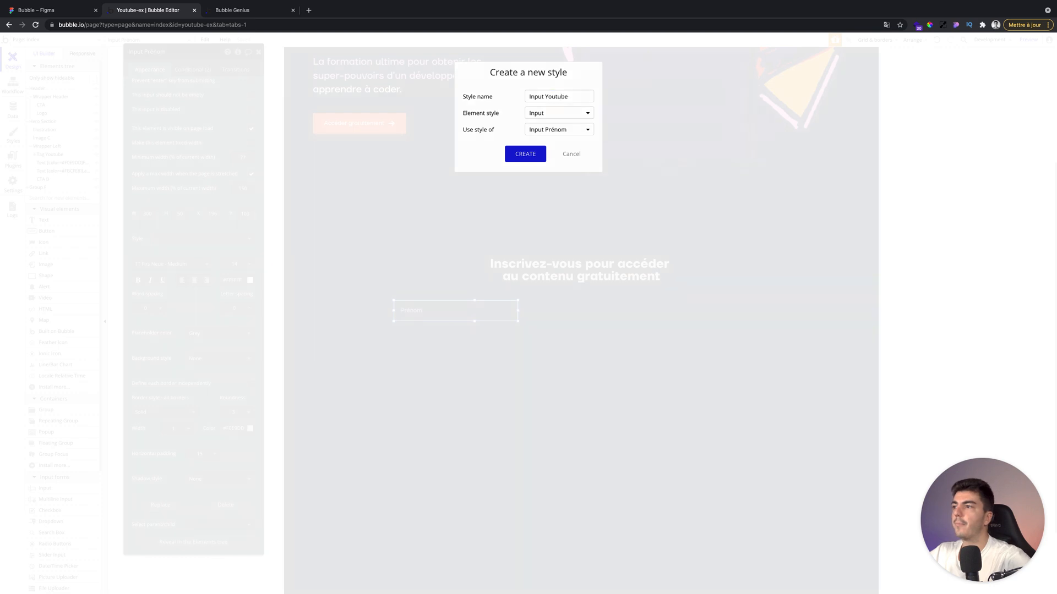
pyautogui.click(525, 154)
# Paste a copy of the Prénom input to its right and set its placeholder to Nom.
pyautogui.click(455, 319)
pyautogui.press('super+v')
pyautogui.moveTo(455, 315); pyautogui.dragTo(575, 309)
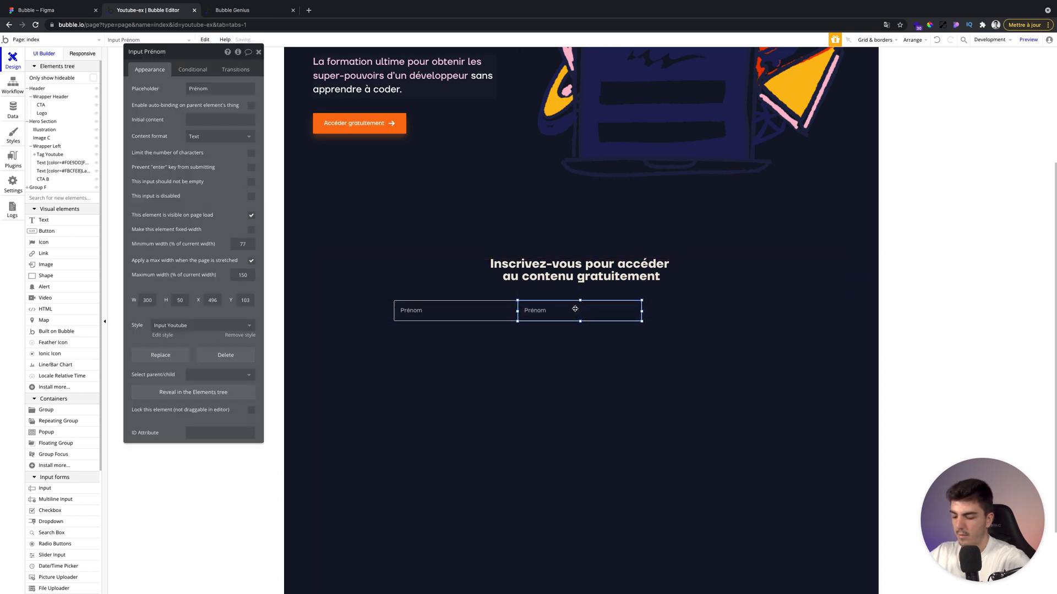
pyautogui.press('Right')
pyautogui.press('Right')
pyautogui.press('Right')
pyautogui.press('Right')
pyautogui.press('Right')
pyautogui.press('Right')
pyautogui.press('Right')
pyautogui.press('Right')
pyautogui.press('Right')
pyautogui.press('Right')
pyautogui.press('Right')
pyautogui.press('Right')
pyautogui.press('Right')
pyautogui.press('Right')
pyautogui.press('Right')
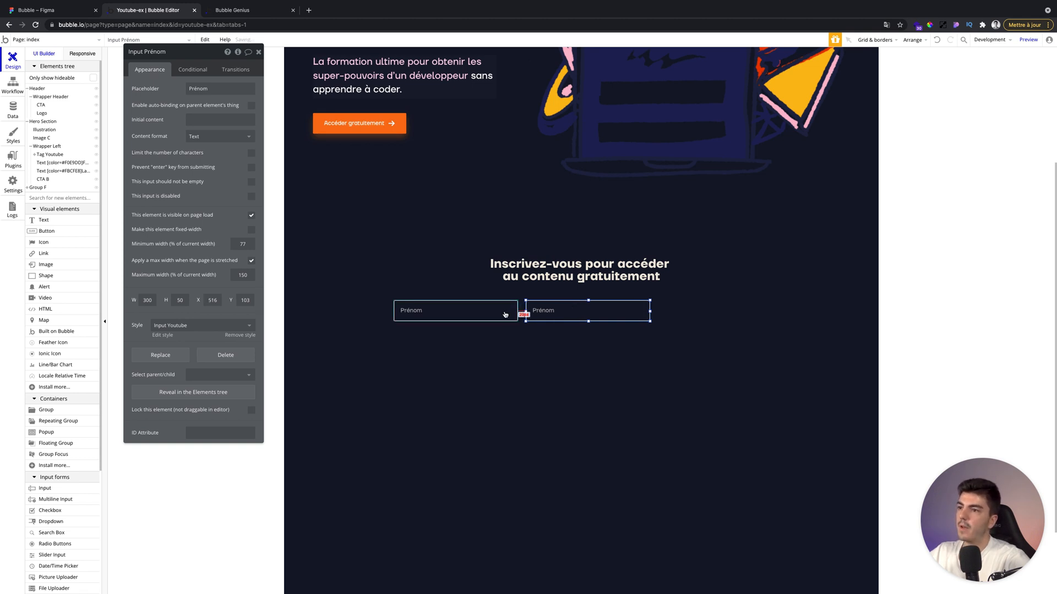
pyautogui.click(226, 88)
pyautogui.write('Nom')
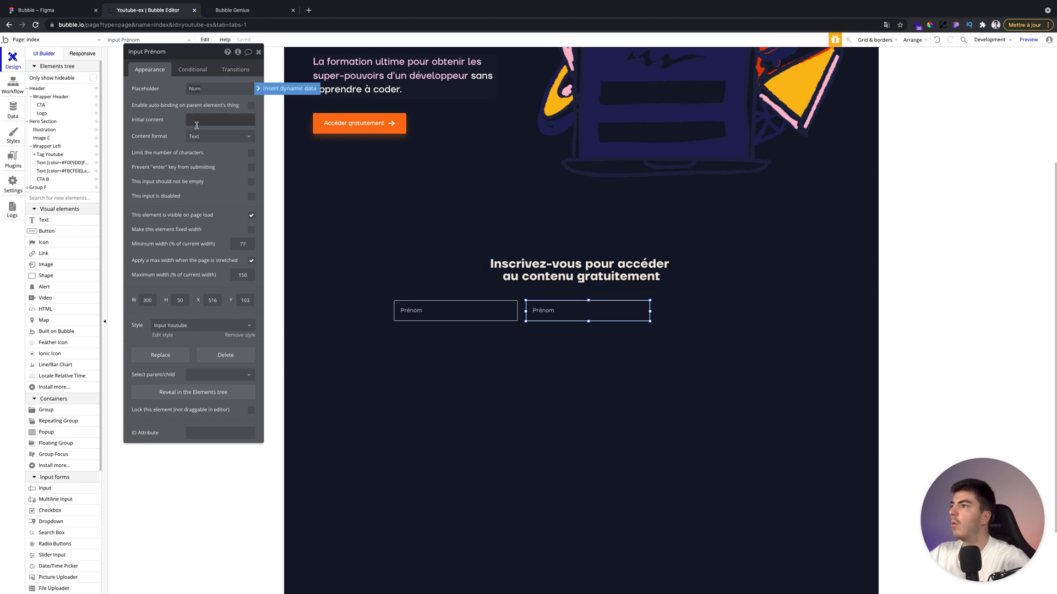
# Duplicate the Nom input, move it below the first row and stretch it to 620 px wide under both inputs.
pyautogui.click(547, 313)
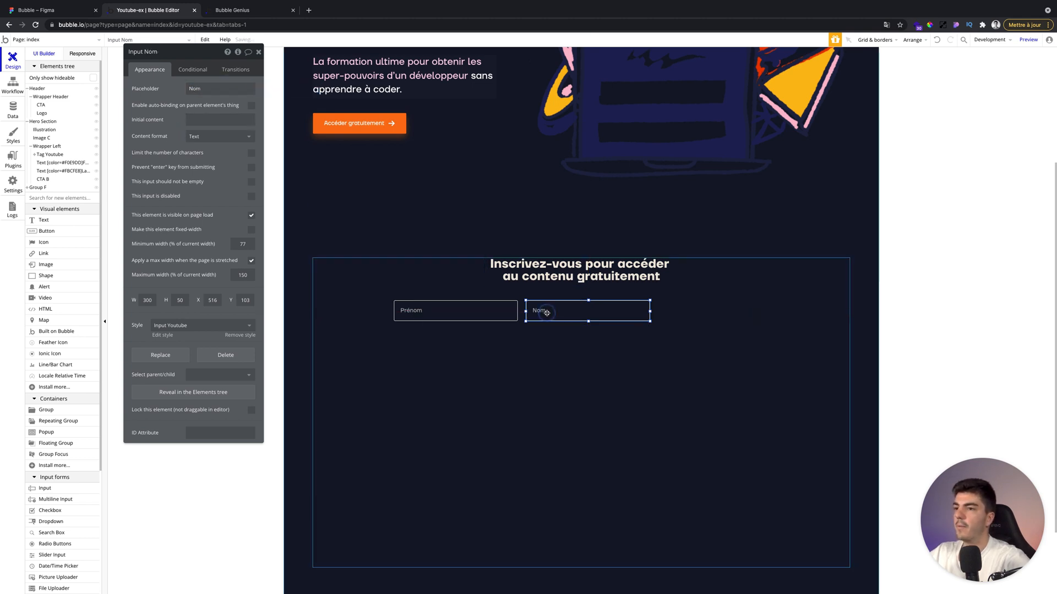
pyautogui.press('super+d')
pyautogui.moveTo(567, 313); pyautogui.dragTo(431, 331)
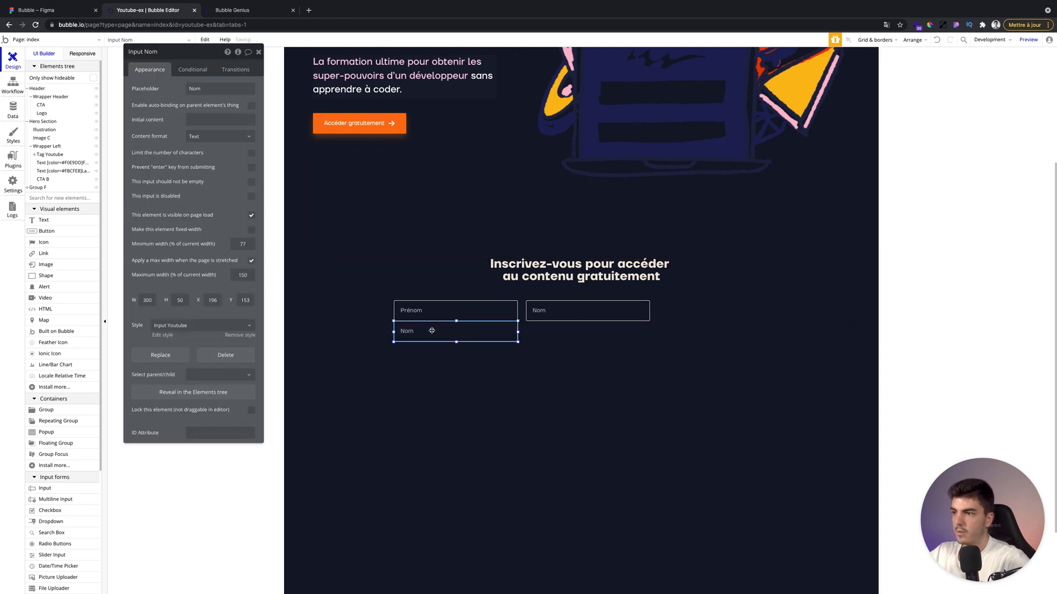
pyautogui.moveTo(432, 330); pyautogui.dragTo(432, 326)
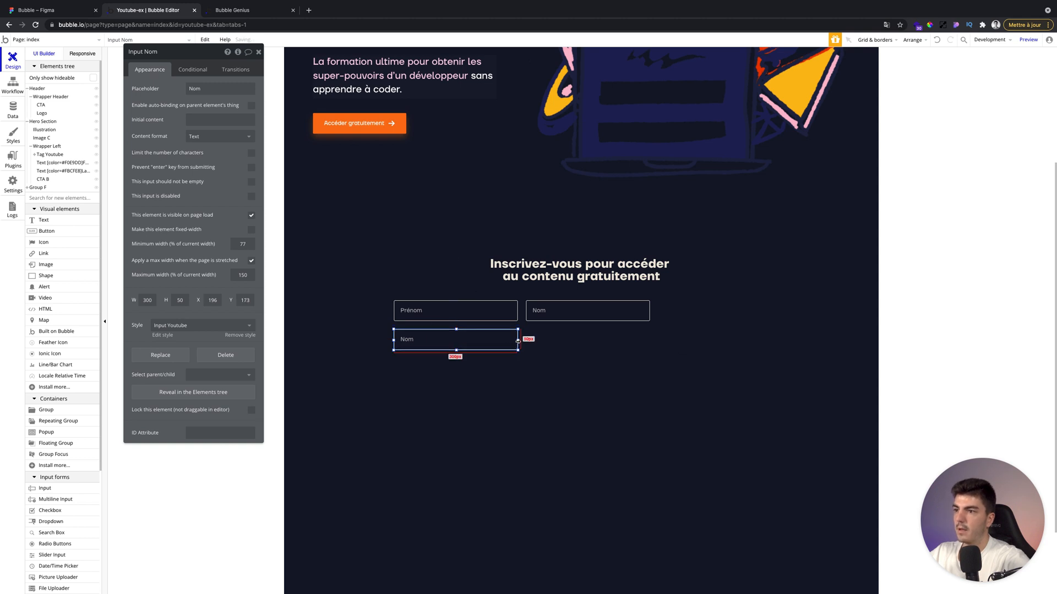
pyautogui.moveTo(518, 340); pyautogui.dragTo(650, 340)
# Set the new input's placeholder to Email and its content format to Email.
pyautogui.doubleClick(195, 89)
pyautogui.write('Email')
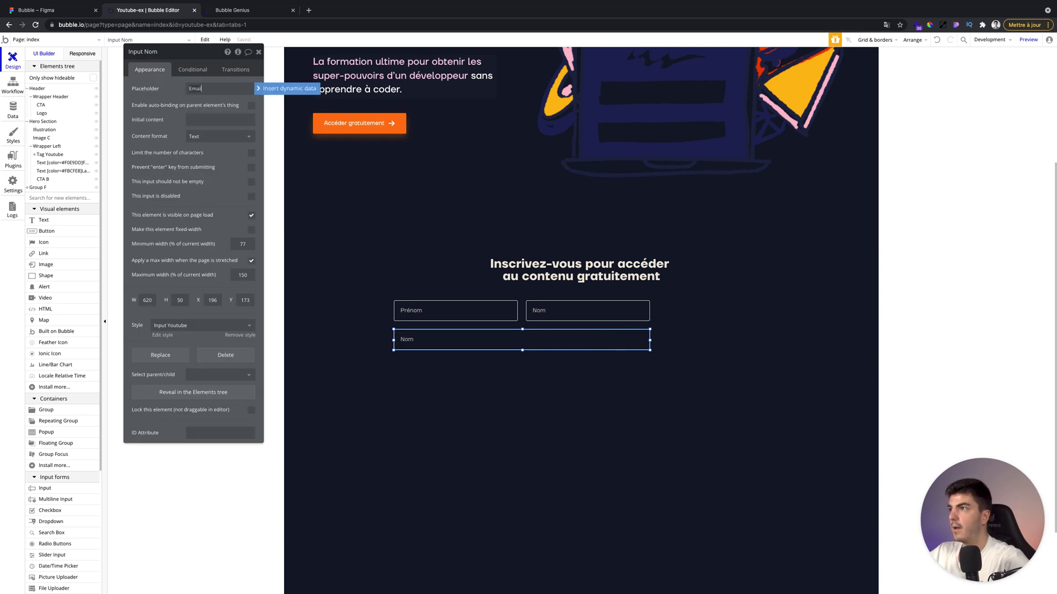
pyautogui.click(196, 136)
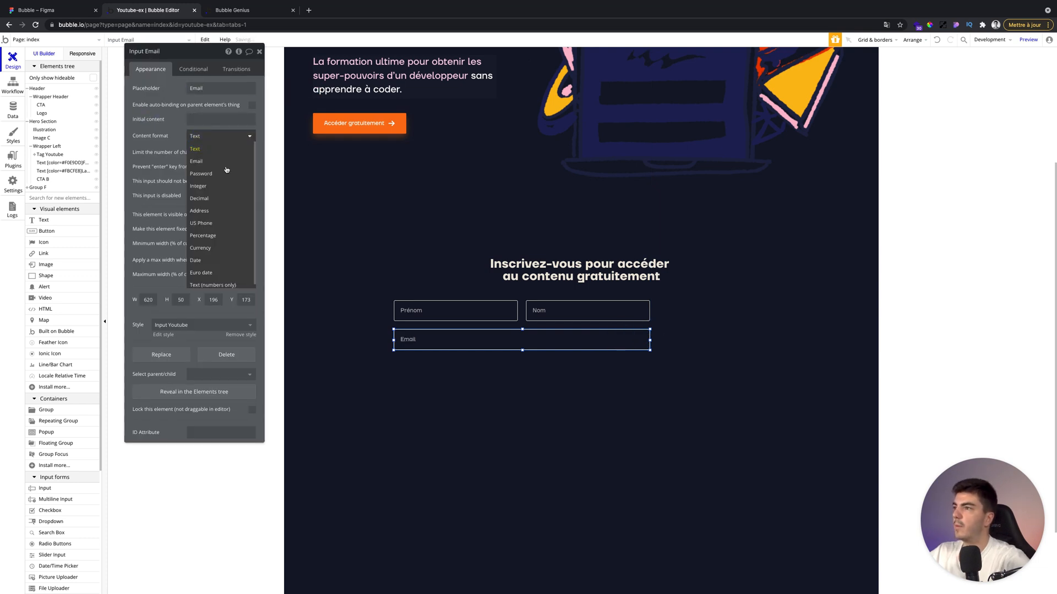
pyautogui.click(196, 161)
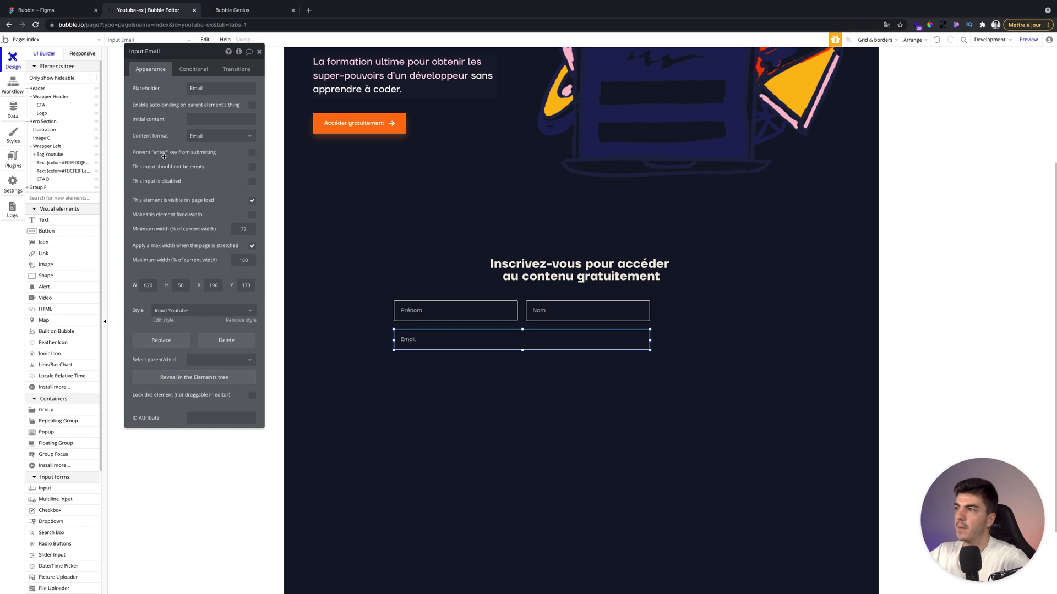
pyautogui.click(259, 52)
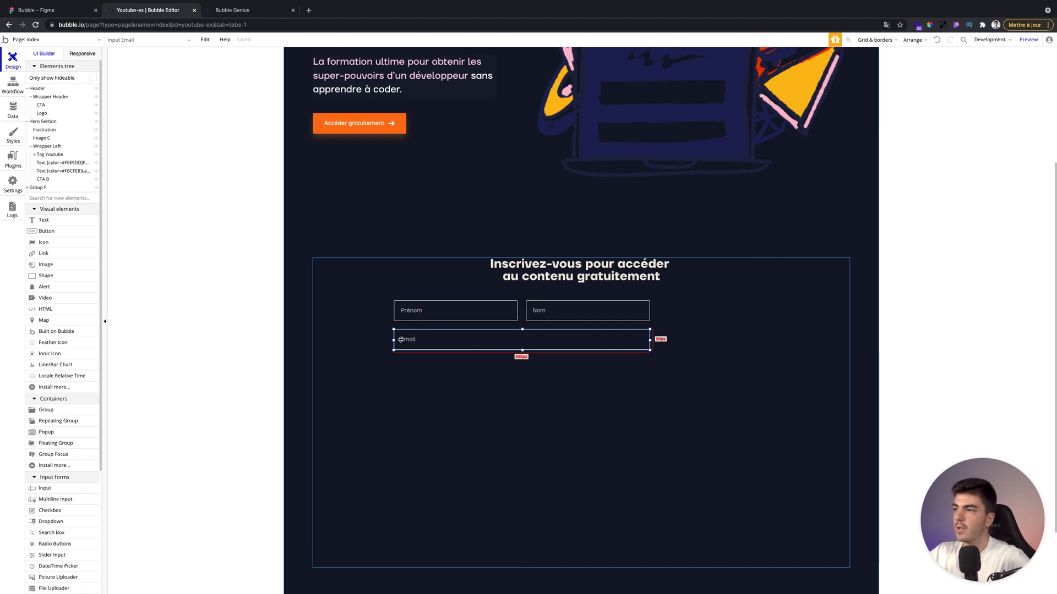
# Draw a multiline input about 620 by 99 px below the Email field, aligned with its edges.
pyautogui.click(61, 499)
pyautogui.moveTo(395, 364); pyautogui.dragTo(648, 405)
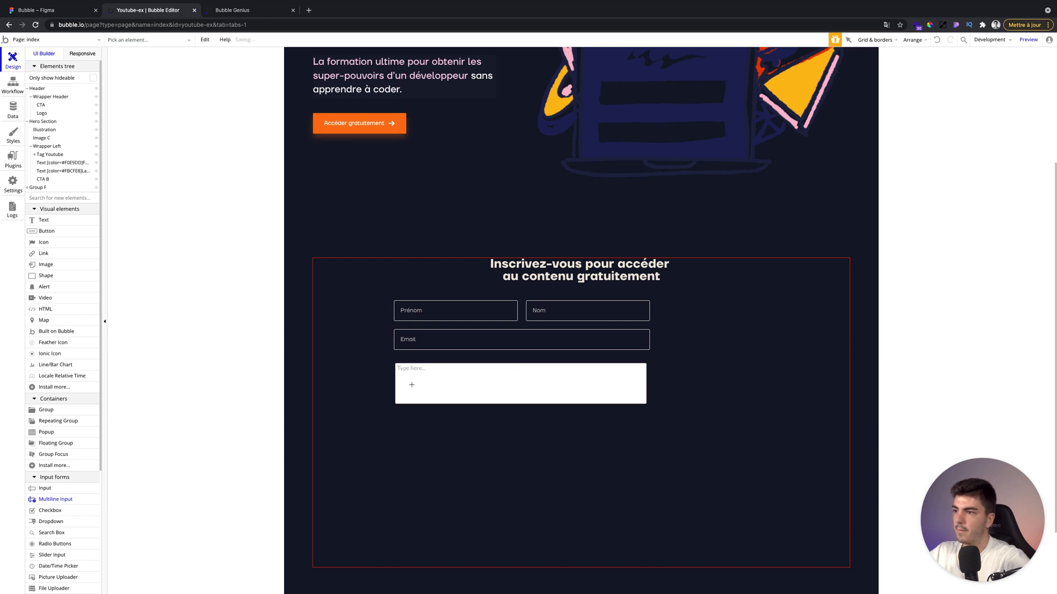
pyautogui.moveTo(395, 385); pyautogui.dragTo(393, 384)
pyautogui.moveTo(647, 383); pyautogui.dragTo(650, 384)
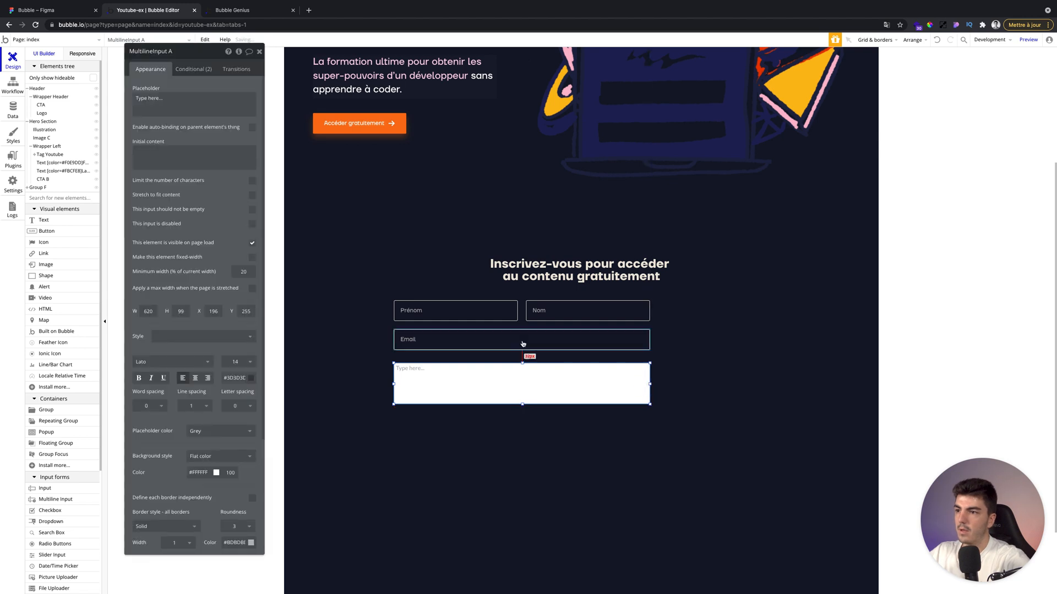
pyautogui.press('Up')
pyautogui.press('Up')
pyautogui.press('Up')
pyautogui.press('Up')
pyautogui.press('Up')
pyautogui.press('Up')
pyautogui.press('Up')
pyautogui.press('Up')
pyautogui.press('Up')
pyautogui.press('Up')
pyautogui.press('Up')
pyautogui.press('Up')
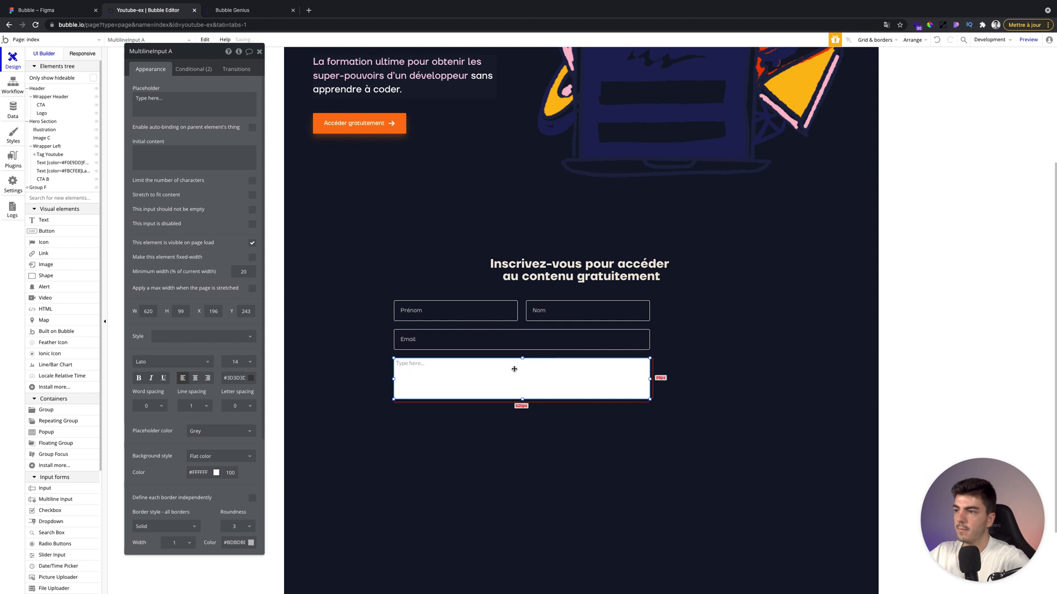
# Set the multiline input's font to TT Firs Neue - Medium and its text colour to white.
pyautogui.scroll(-3, 203, 377)
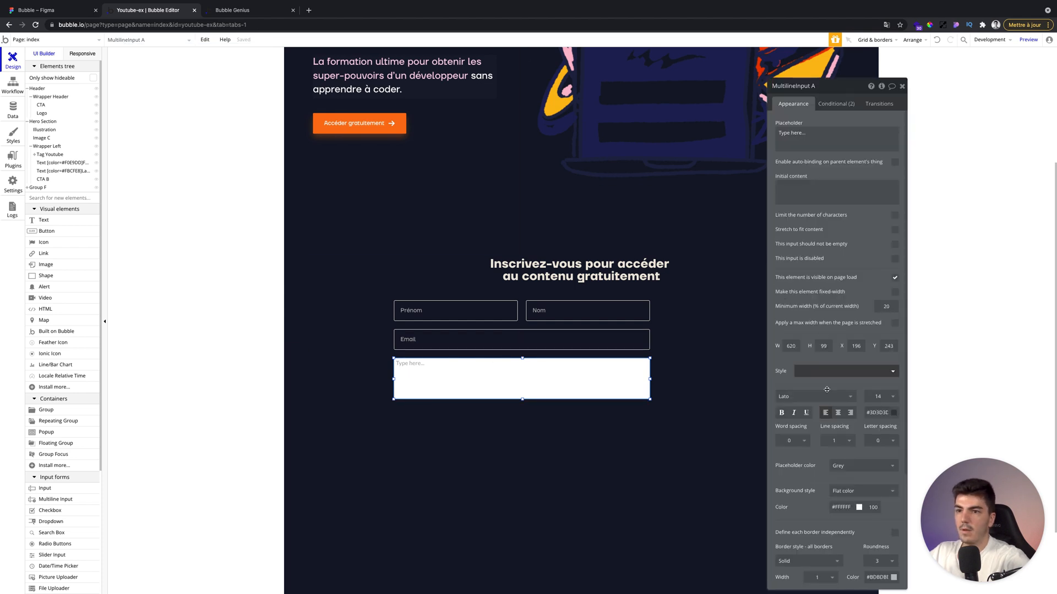
pyautogui.click(822, 399)
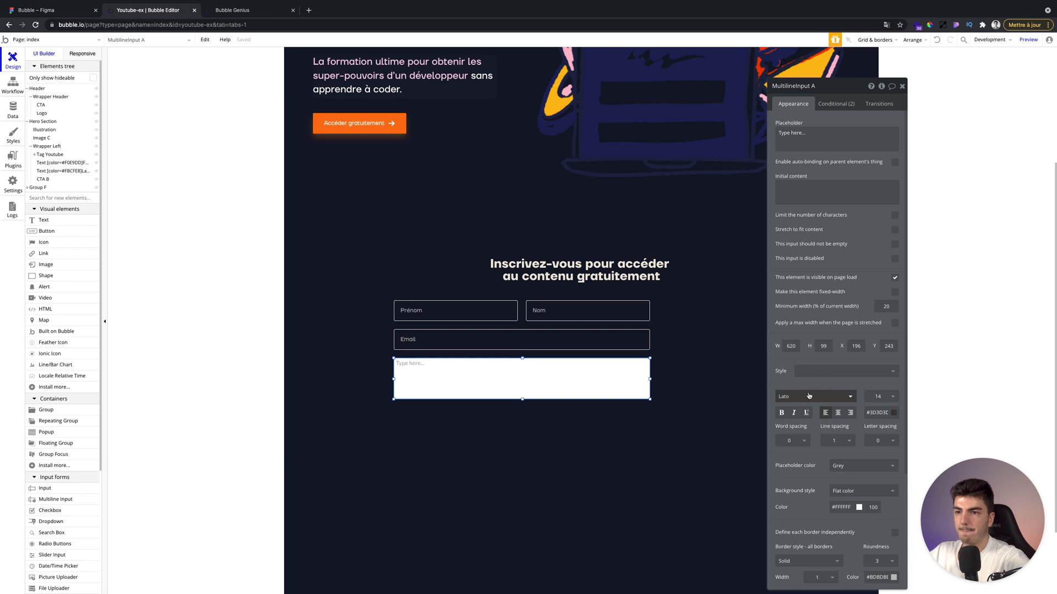
pyautogui.click(783, 397)
pyautogui.write('Tt firs')
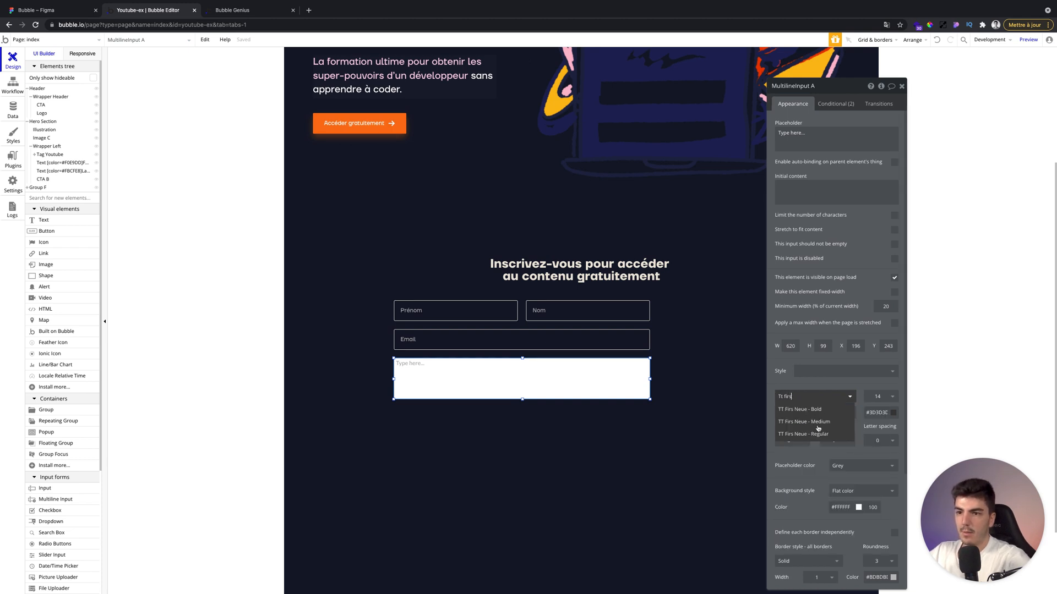
pyautogui.click(805, 422)
pyautogui.click(878, 412)
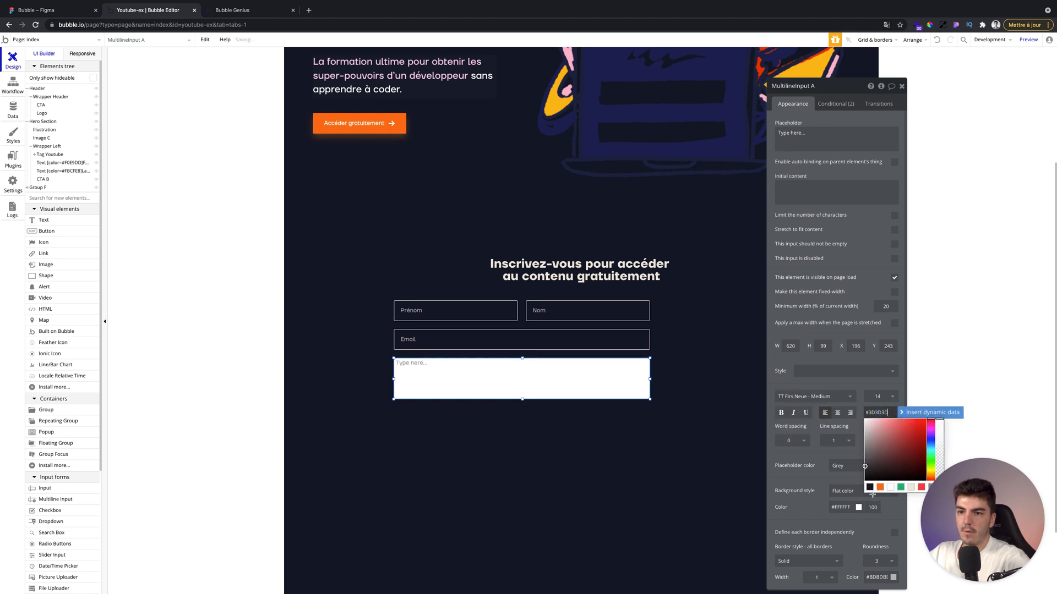
pyautogui.click(893, 491)
# Remove the multiline input's background and set its border colour to #F0E9DD.
pyautogui.click(853, 381)
pyautogui.moveTo(837, 463); pyautogui.dragTo(777, 431)
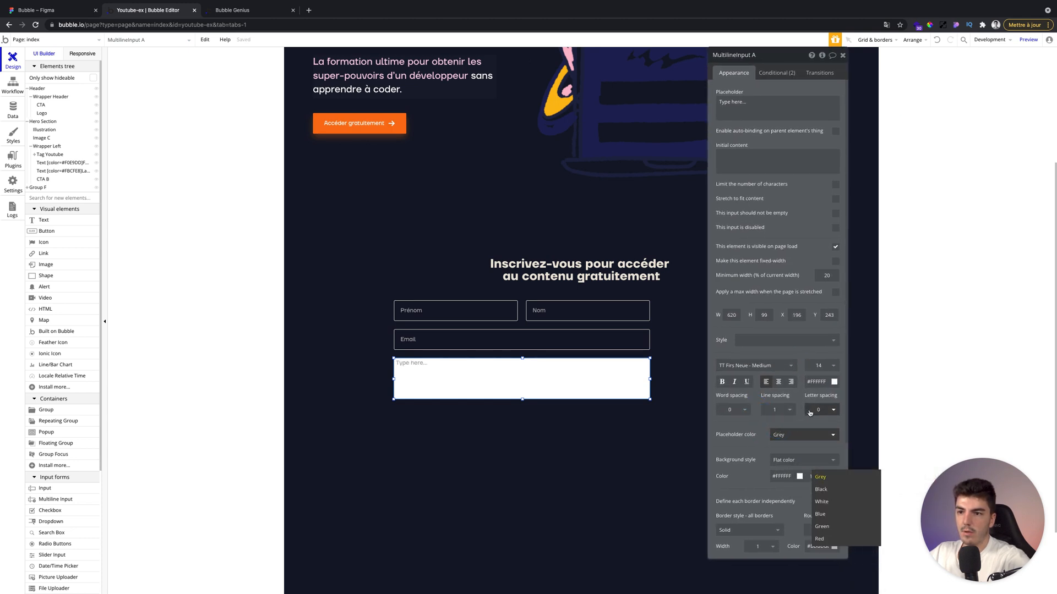
pyautogui.click(804, 459)
pyautogui.click(787, 461)
pyautogui.scroll(-5, 756, 424)
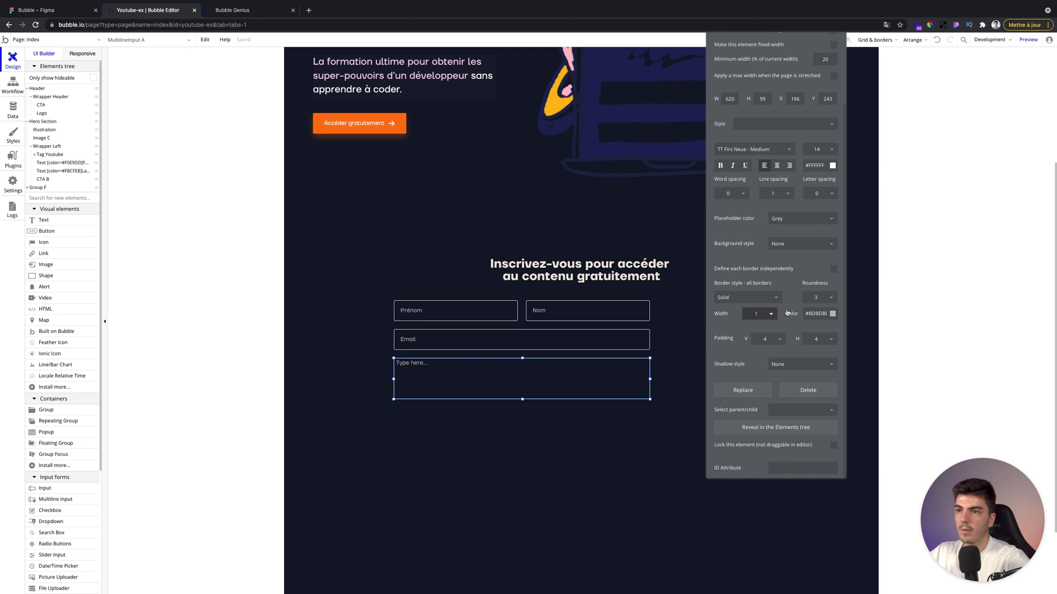
pyautogui.click(816, 314)
pyautogui.click(852, 388)
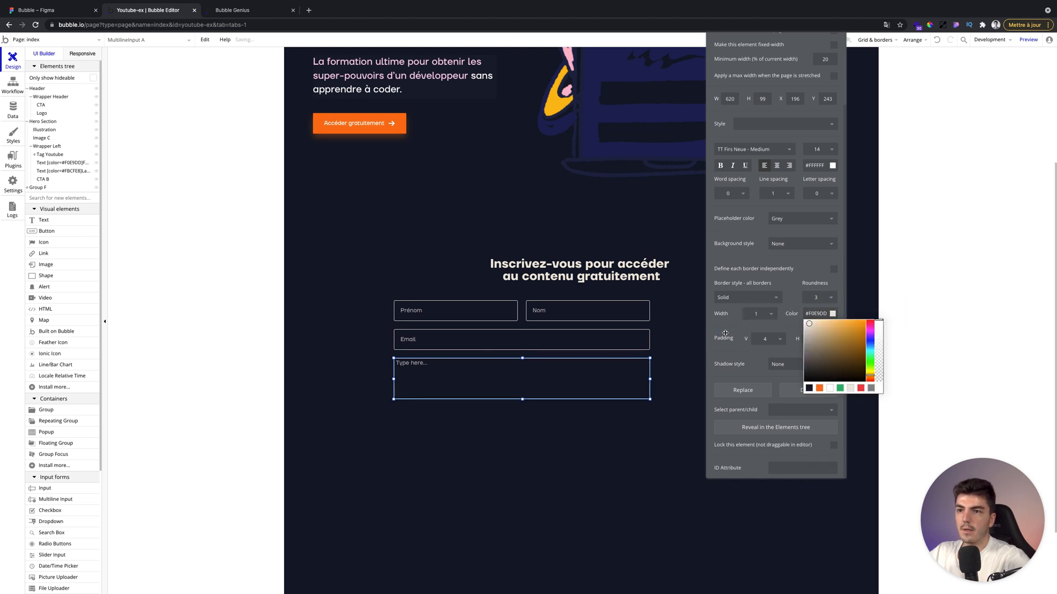
# Set the multiline input's vertical padding to 10 and horizontal padding to 15.
pyautogui.click(761, 339)
pyautogui.write('10')
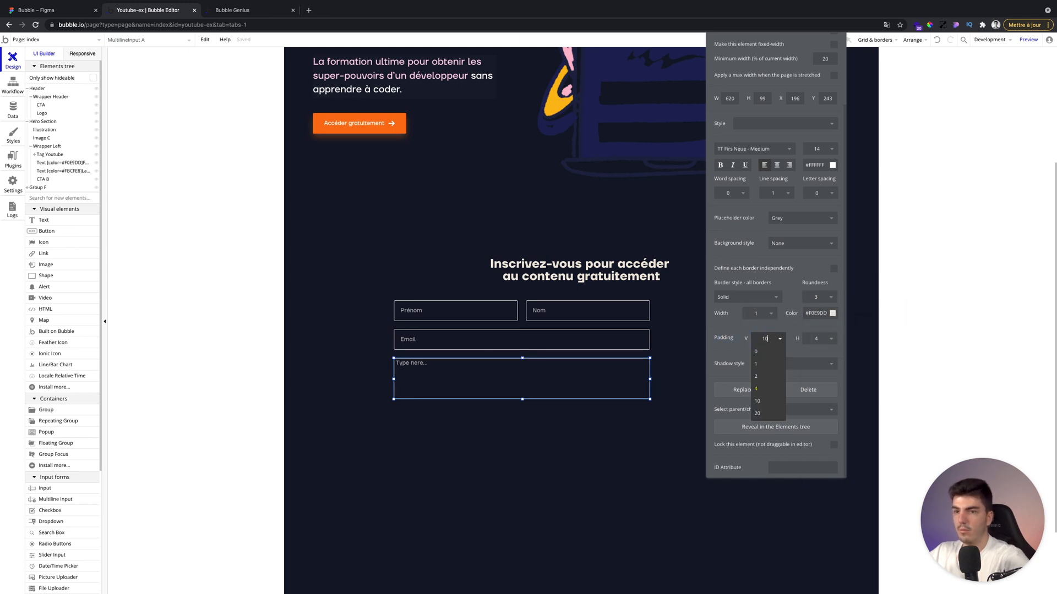
pyautogui.press('Tab')
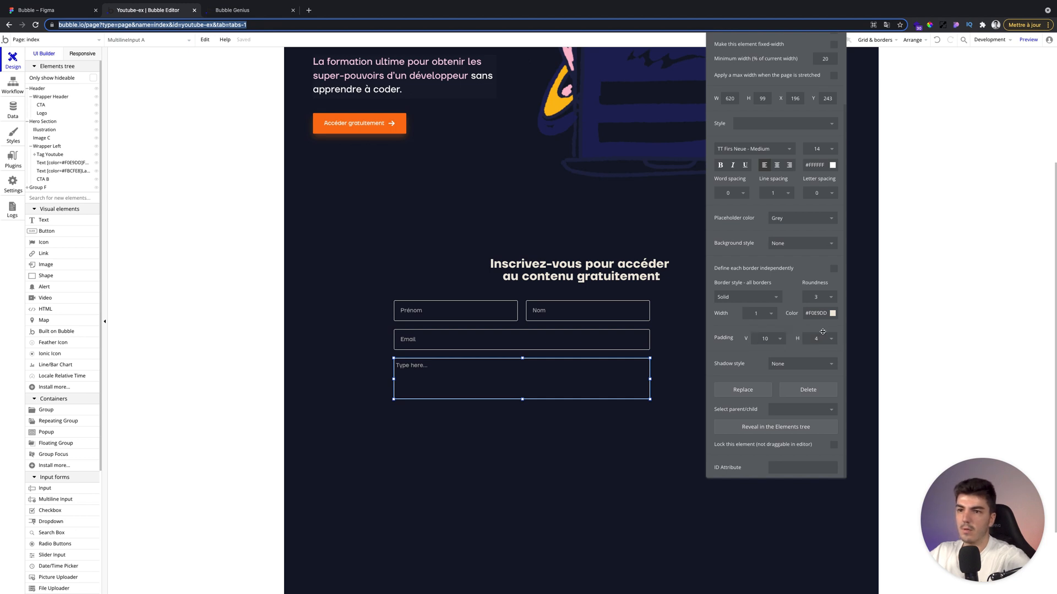
pyautogui.click(816, 338)
pyautogui.write('15')
pyautogui.click(798, 327)
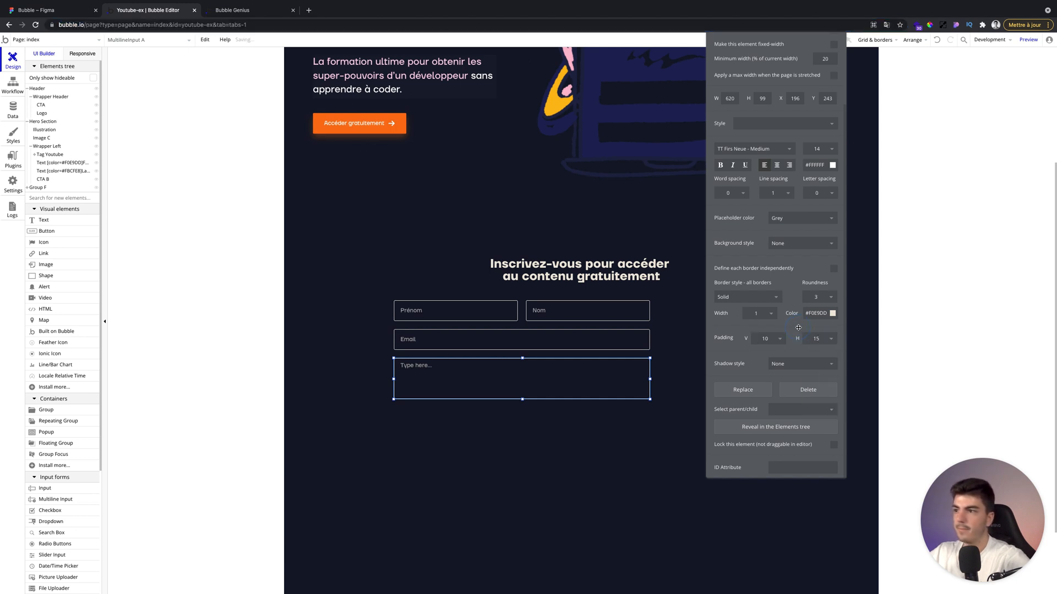
pyautogui.scroll(5, 798, 327)
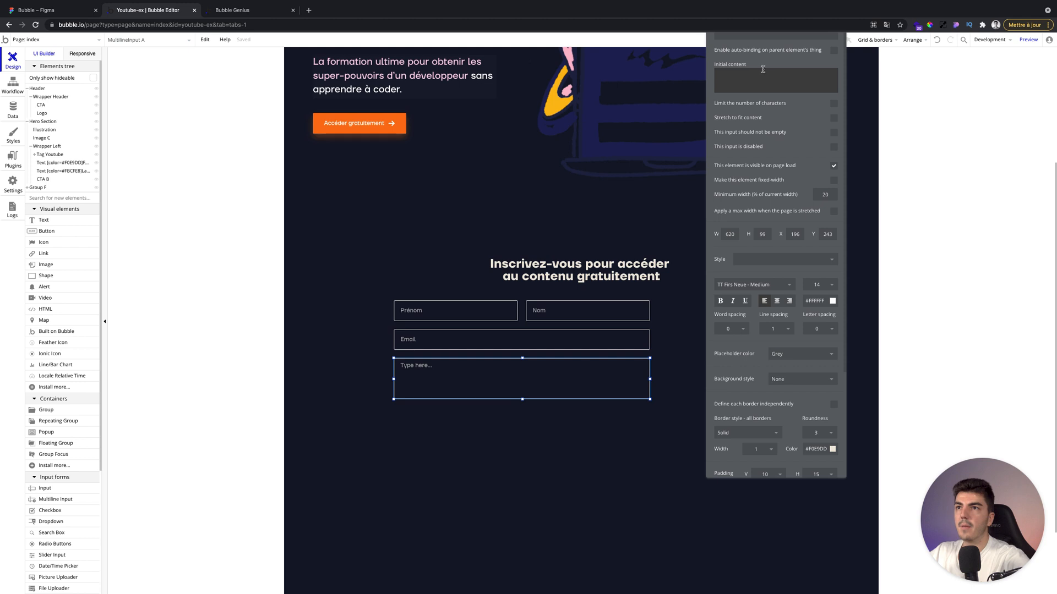
# Set the multiline input's placeholder text to "Parlez-moi de votre projet".
pyautogui.tripleClick(781, 184)
pyautogui.write('P')
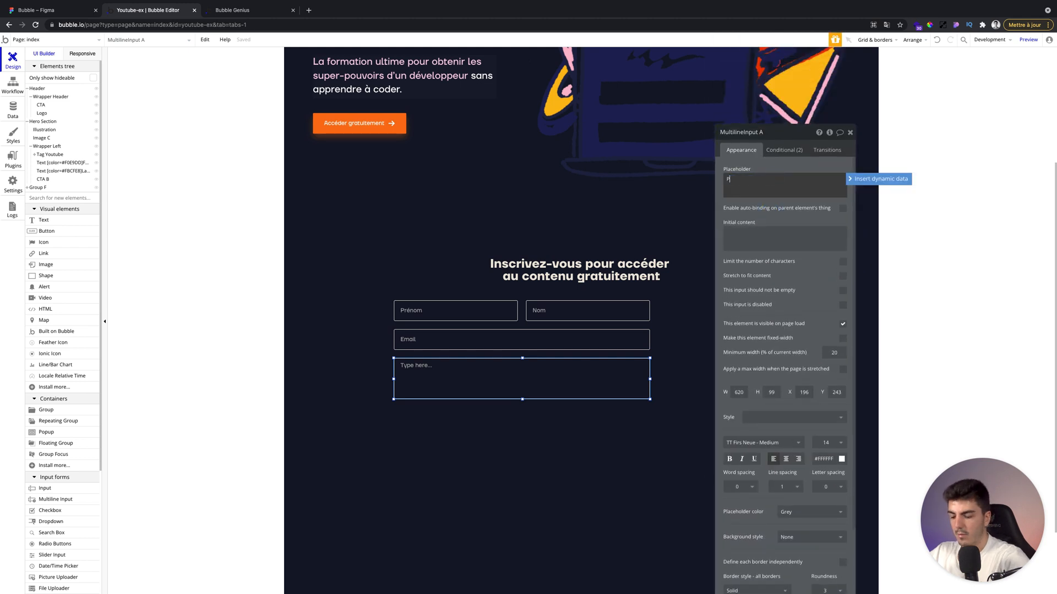
pyautogui.write('arlez-moi de votre projet')
pyautogui.click(785, 212)
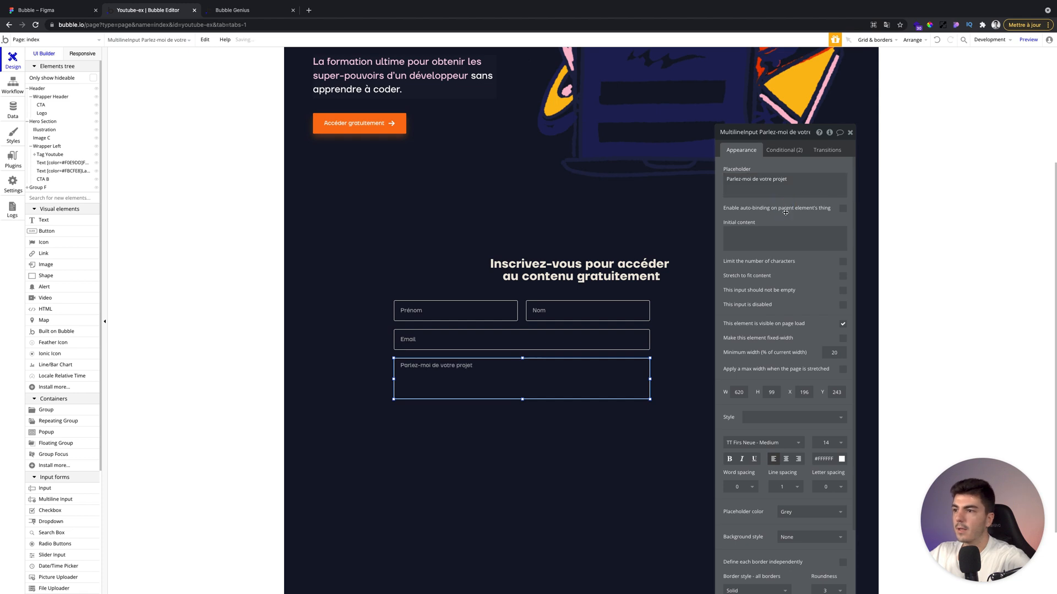
# Place the CTA reusable button below the message field, aligned with the field's right edge.
pyautogui.moveTo(788, 294); pyautogui.dragTo(847, 243)
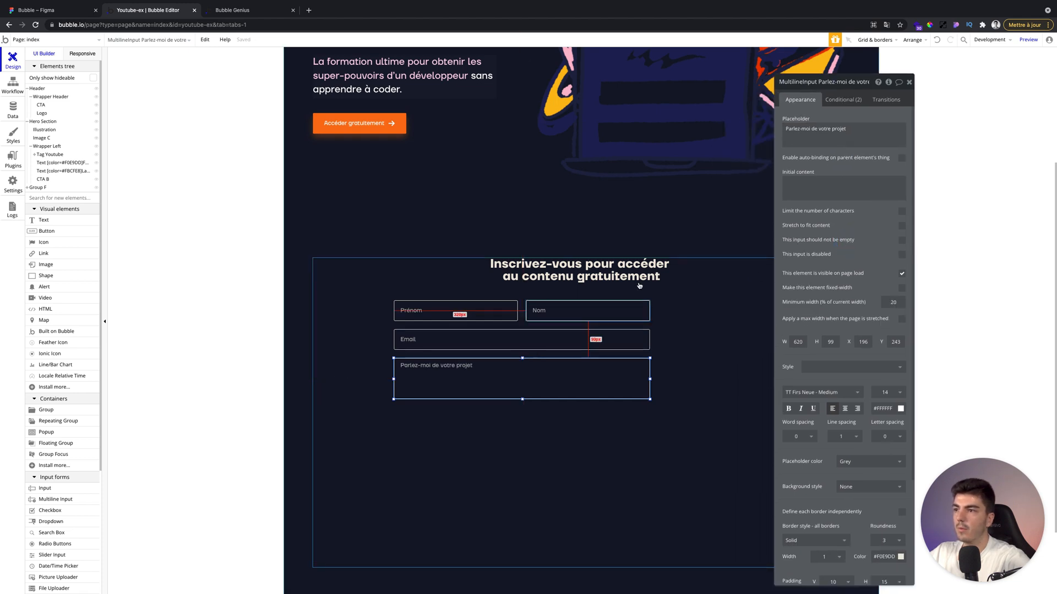
pyautogui.scroll(-5, 75, 482)
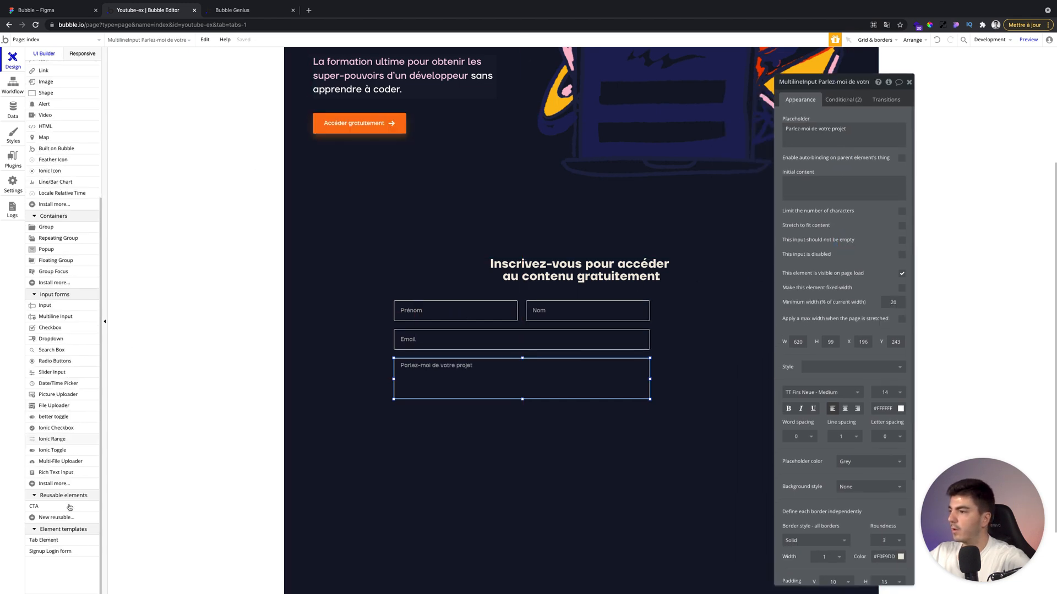
pyautogui.press('Escape')
pyautogui.scroll(-3, 556, 441)
pyautogui.click(548, 291)
pyautogui.moveTo(568, 298)
pyautogui.mouseDown()
pyautogui.moveTo(582, 298)
pyautogui.moveTo(574, 291)
pyautogui.mouseUp()
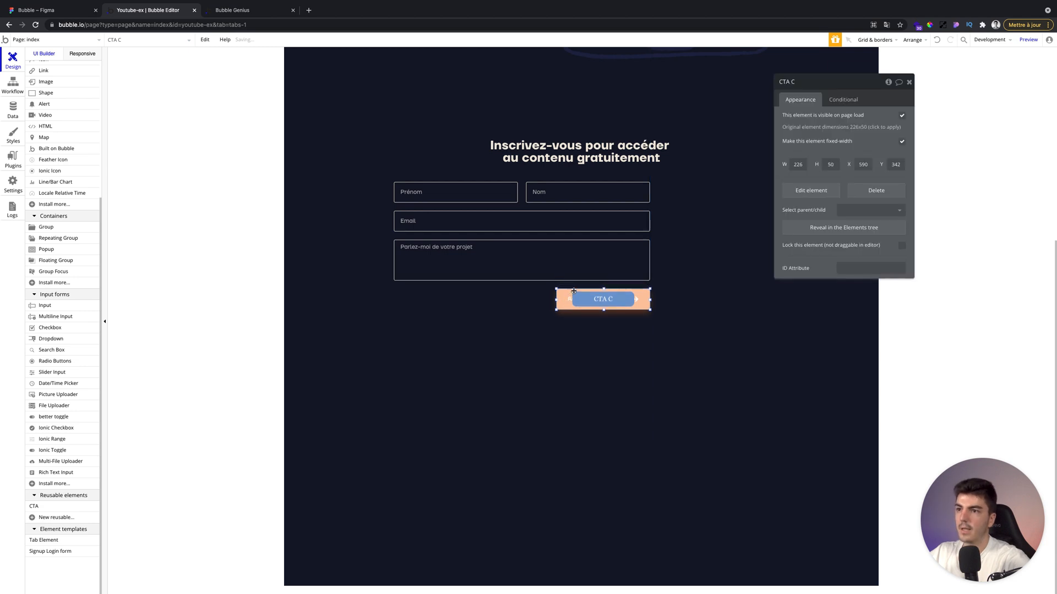
pyautogui.click(586, 352)
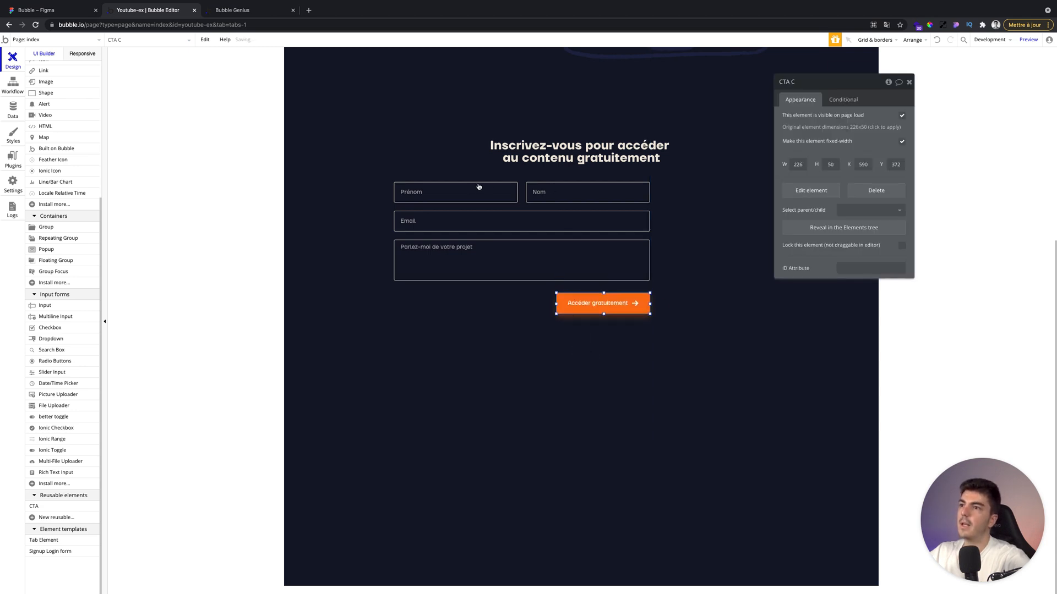
pyautogui.click(910, 82)
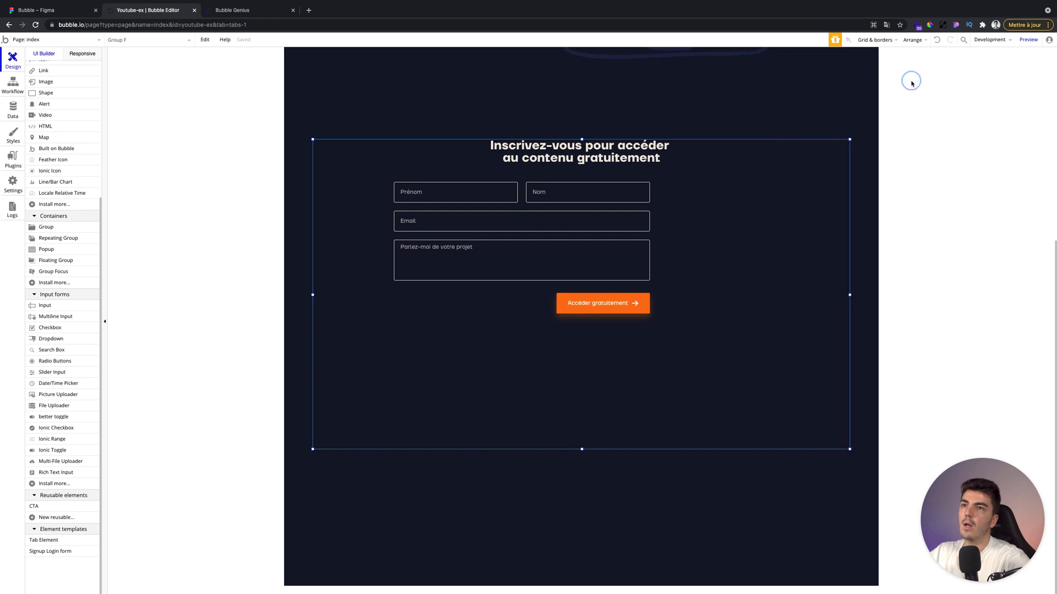
# Select the Prénom, Nom, Email and message fields plus the button and group them together in a group.
pyautogui.click(503, 194)
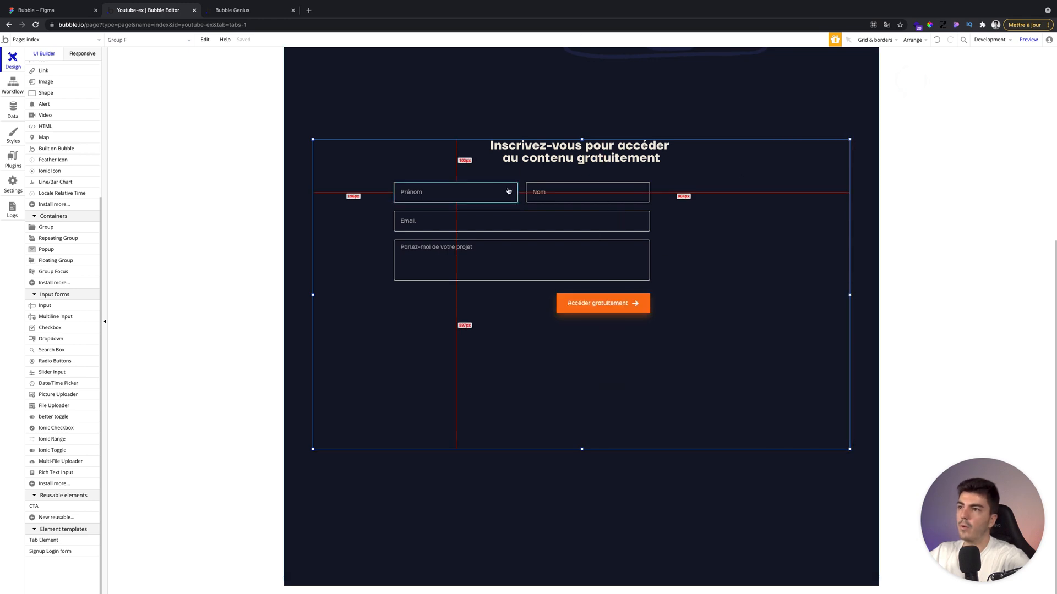
pyautogui.keyDown('shift'); pyautogui.click(605, 192); pyautogui.keyUp('shift')
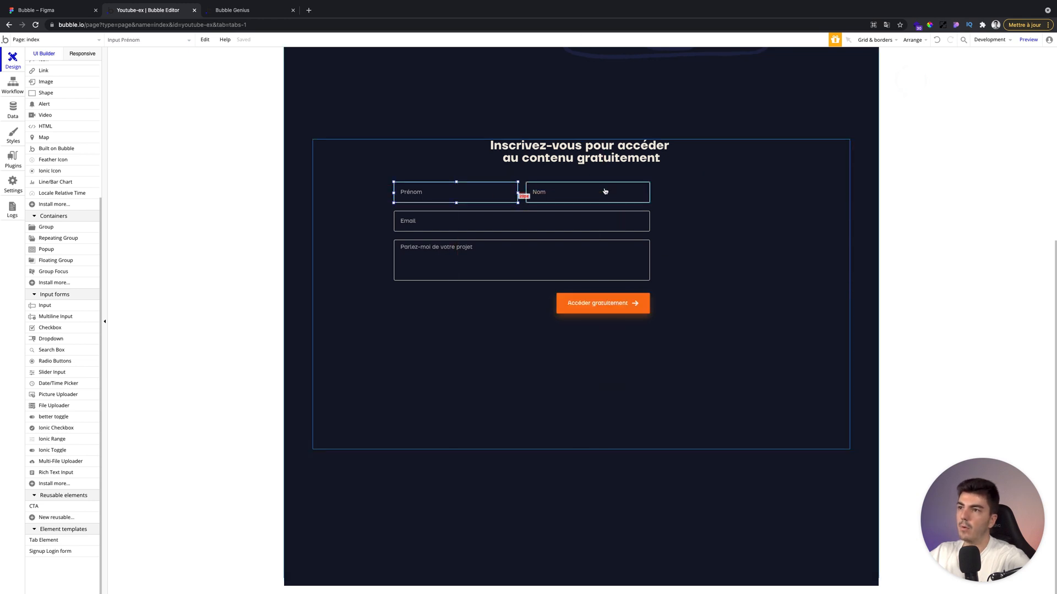
pyautogui.keyDown('shift'); pyautogui.click(518, 227); pyautogui.keyUp('shift')
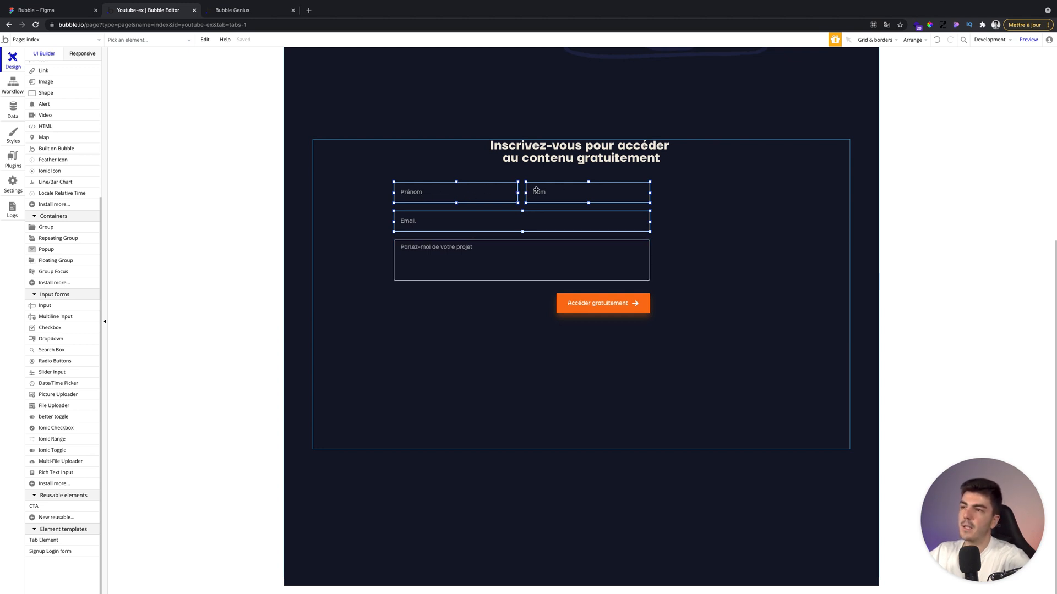
pyautogui.keyDown('shift'); pyautogui.click(517, 252); pyautogui.keyUp('shift')
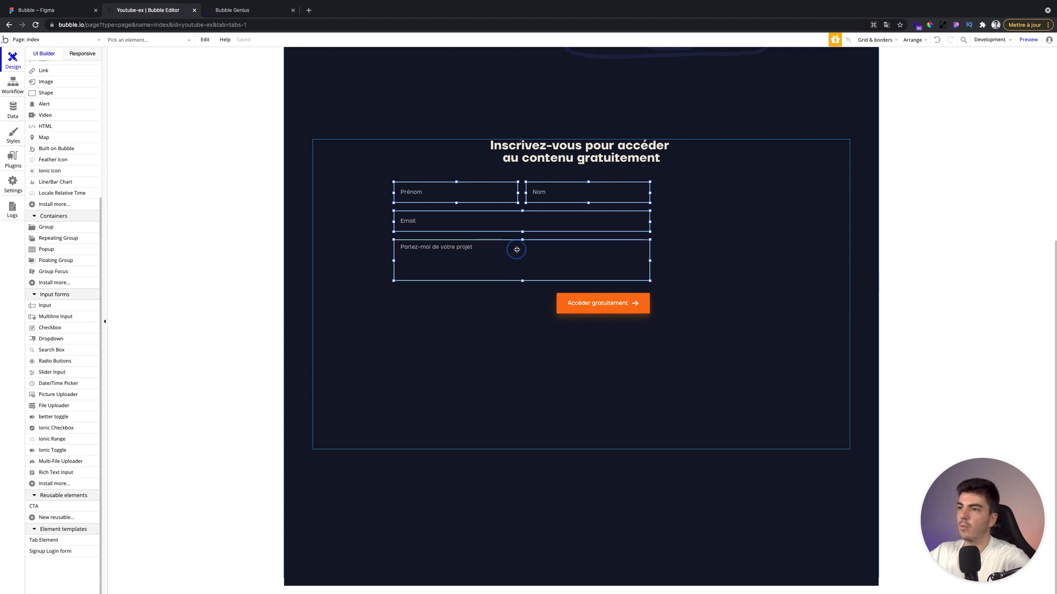
pyautogui.keyDown('shift'); pyautogui.click(572, 303); pyautogui.keyUp('shift')
pyautogui.rightClick(573, 304)
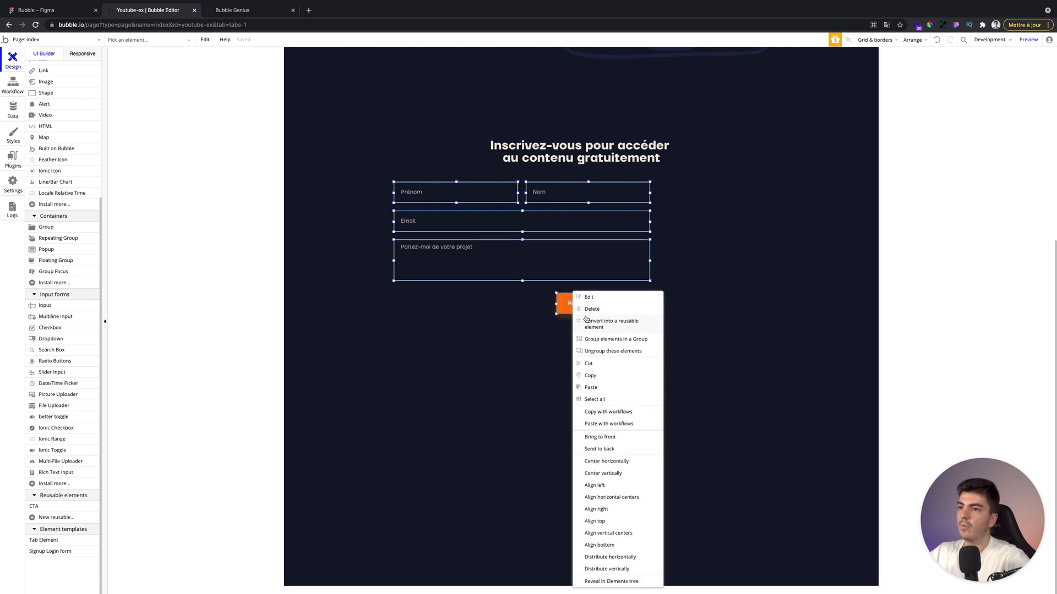
pyautogui.click(586, 332)
# Center the new form group under the heading and nudge it down slightly.
pyautogui.click(471, 296)
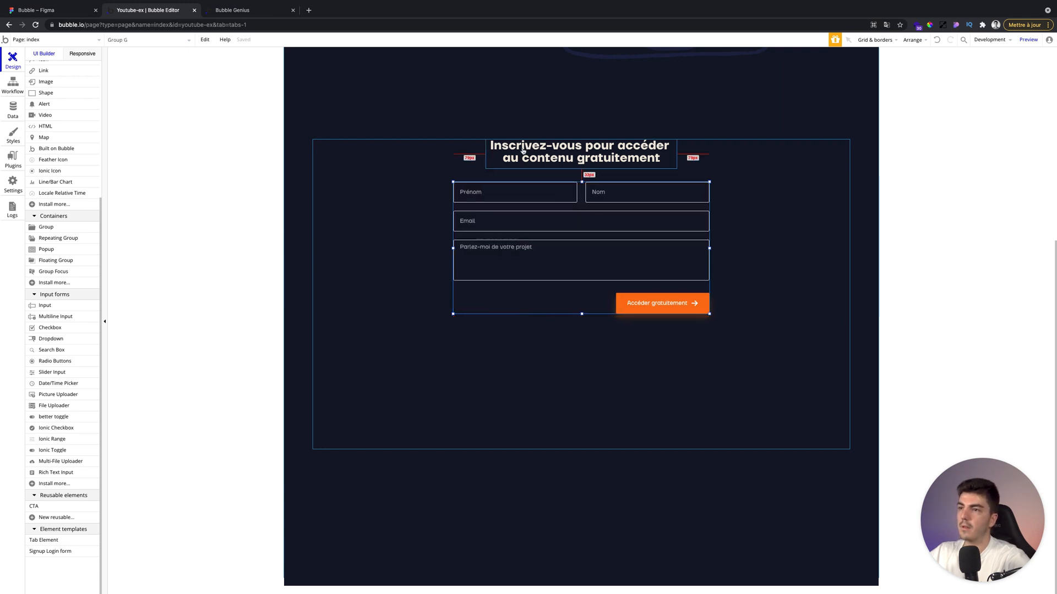
pyautogui.press('Down')
pyautogui.press('Down')
pyautogui.press('Down')
pyautogui.press('Down')
pyautogui.press('Down')
pyautogui.press('Down')
pyautogui.press('Down')
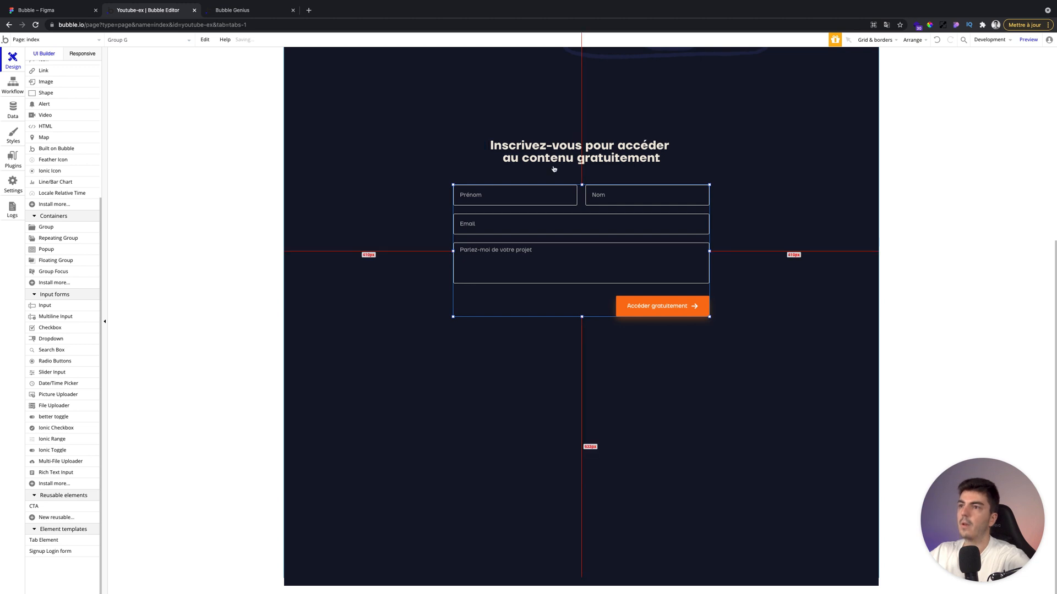
# Shrink the sign-up section container so its bottom ends just below the button.
pyautogui.click(386, 208)
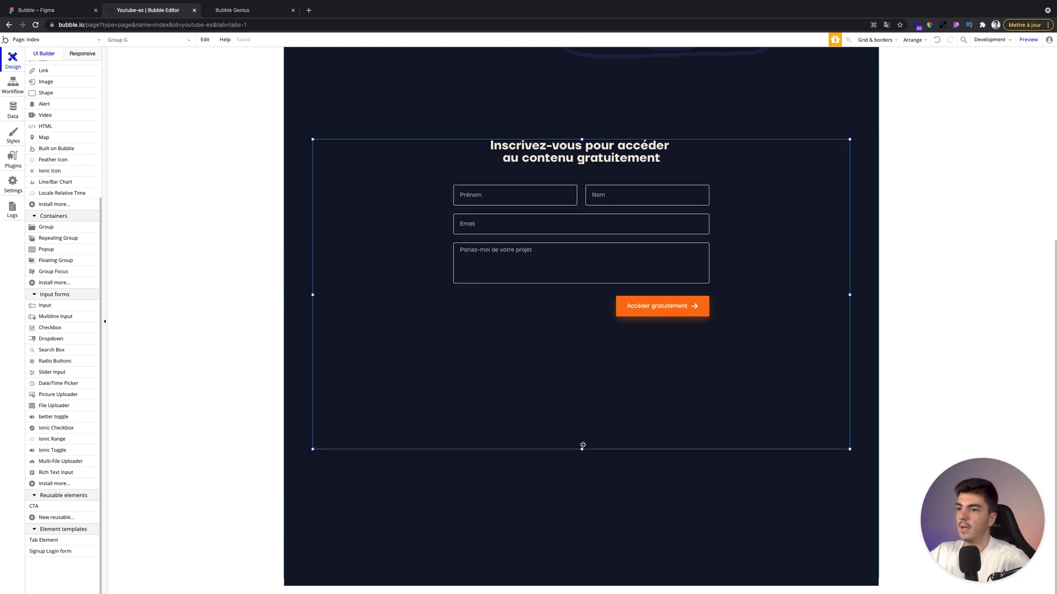
pyautogui.moveTo(582, 451); pyautogui.dragTo(590, 328)
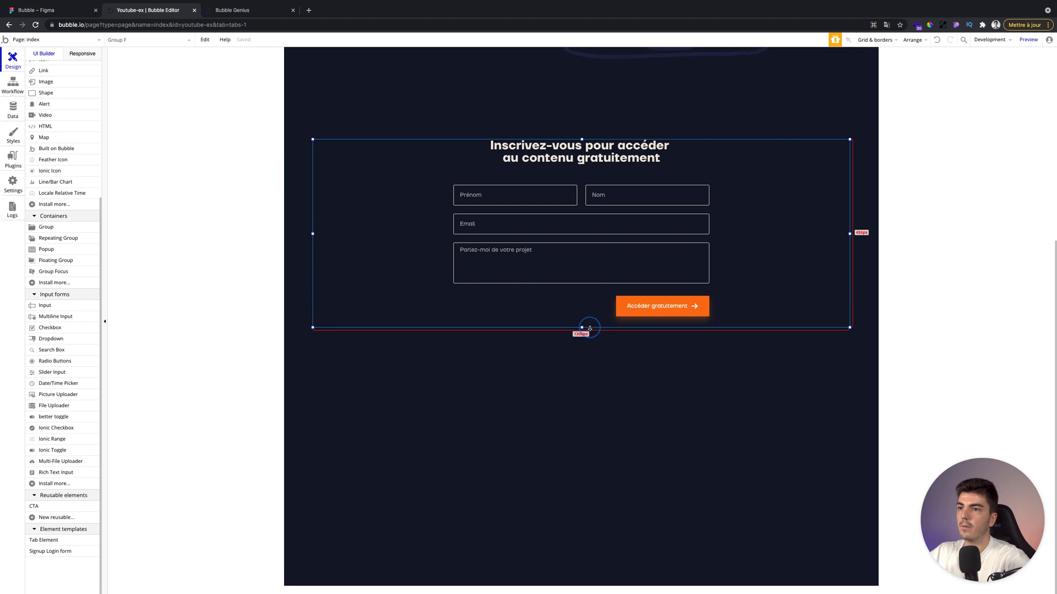
# Nudge the sign-up section container up a few pixels toward the hero section.
pyautogui.scroll(3, 411, 242)
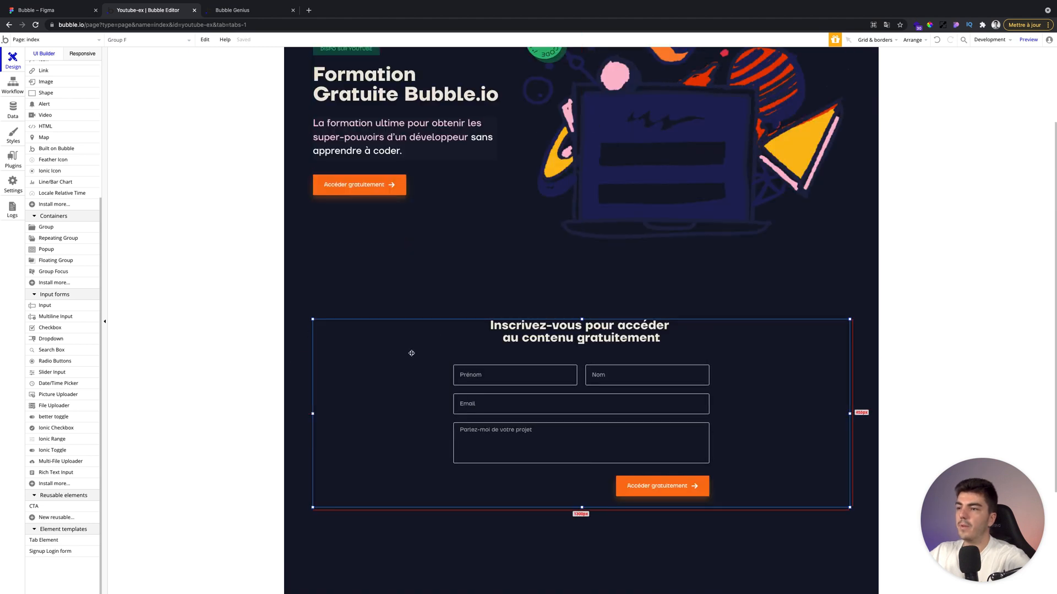
pyautogui.press('Up')
pyautogui.press('Up')
pyautogui.press('Up')
pyautogui.press('Up')
pyautogui.press('Up')
pyautogui.click(365, 252)
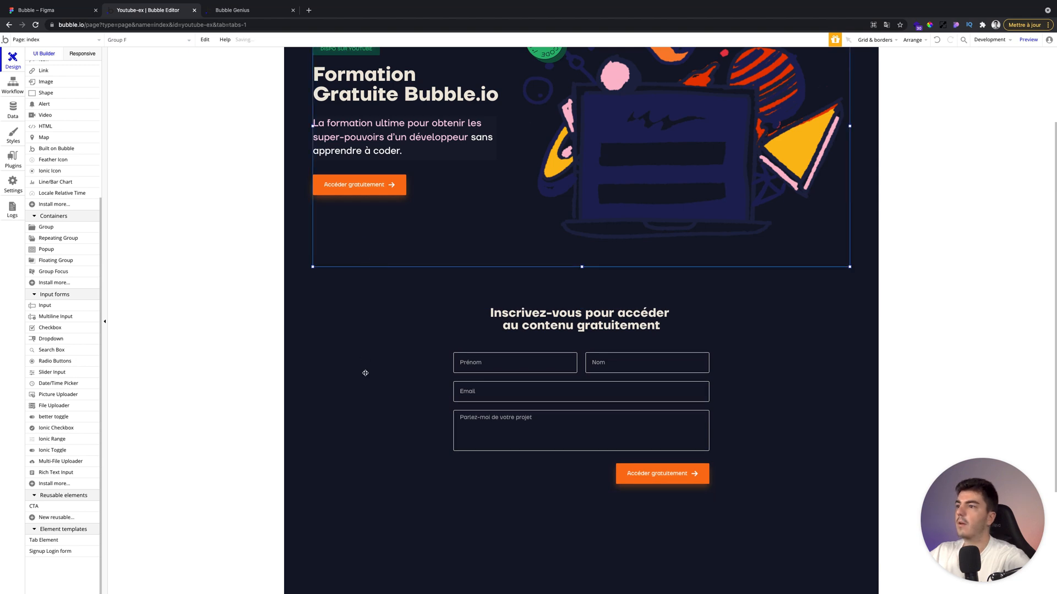
# Reduce the page height to about 1494 px so the page ends below the sign-up section.
pyautogui.scroll(-3, 365, 359)
pyautogui.doubleClick(583, 577)
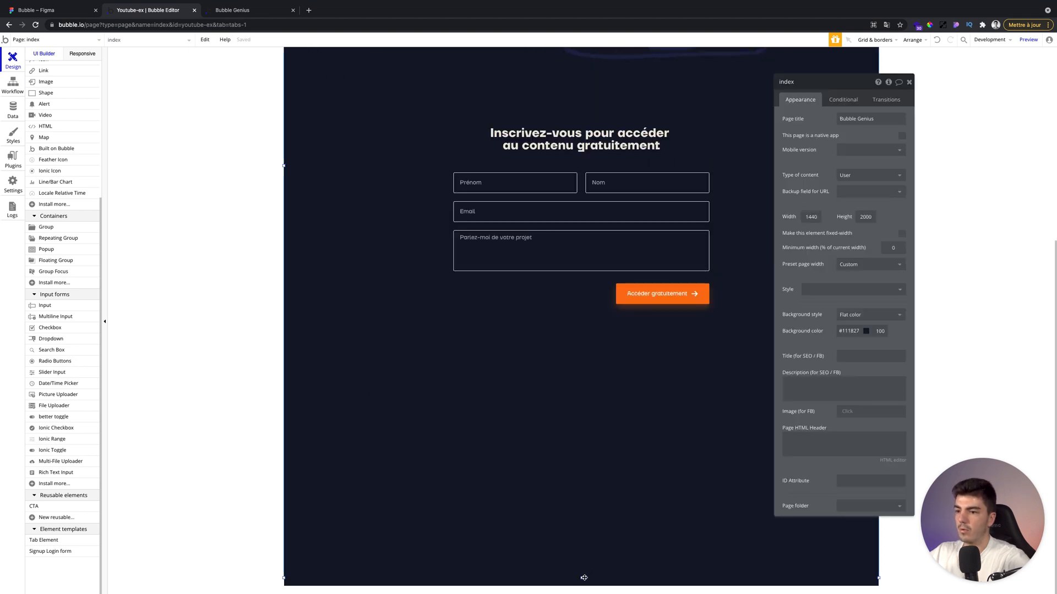
pyautogui.moveTo(582, 578); pyautogui.dragTo(596, 370)
pyautogui.scroll(4, 514, 308)
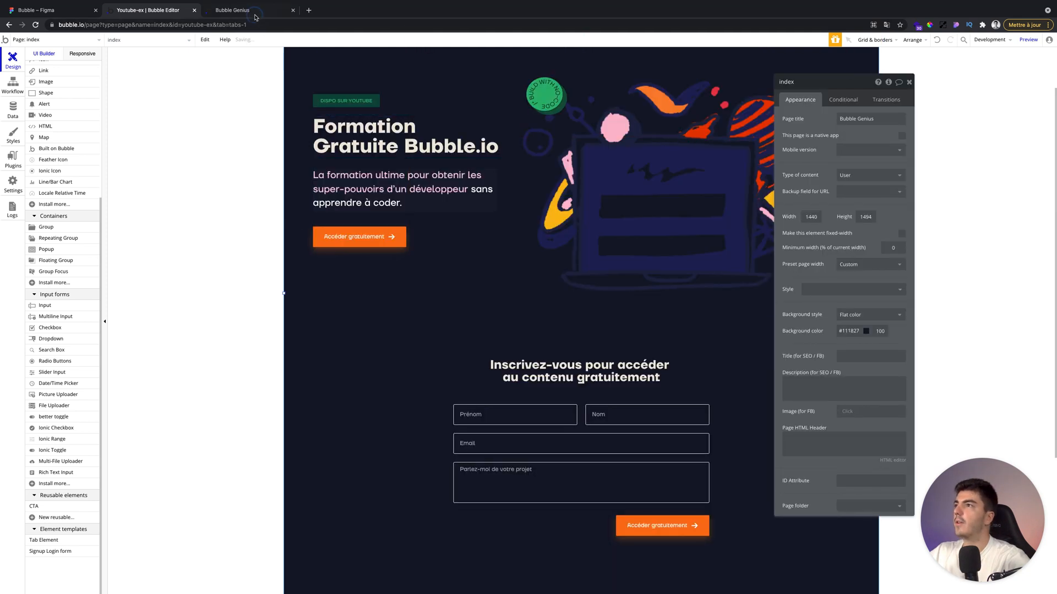
# Reload the live preview tab and scroll through the page to review the layout.
pyautogui.click(255, 12)
pyautogui.press('super+r')
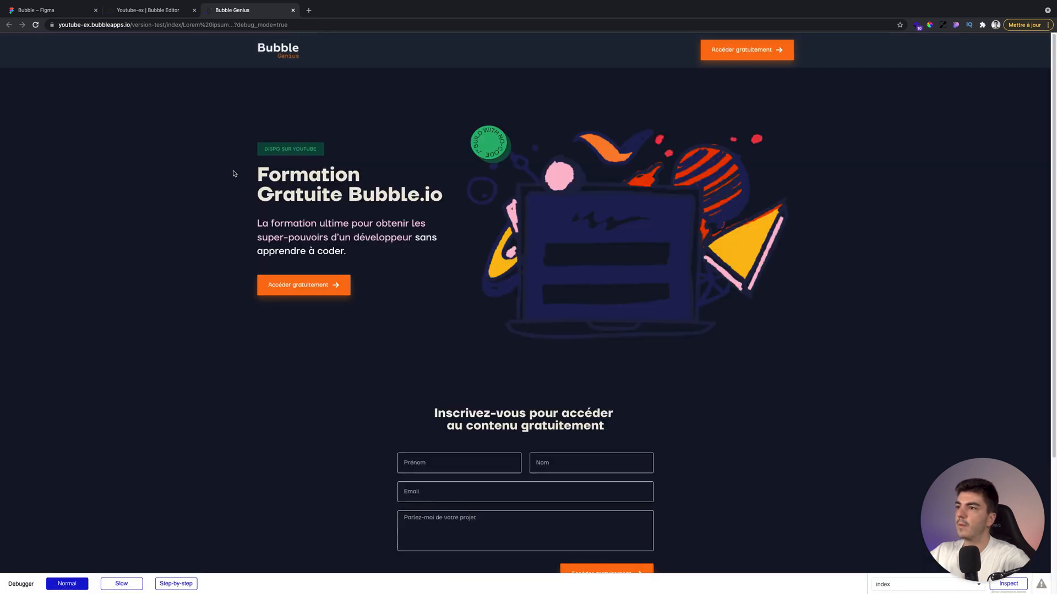
pyautogui.scroll(-3, 233, 174)
pyautogui.scroll(-1, 234, 174)
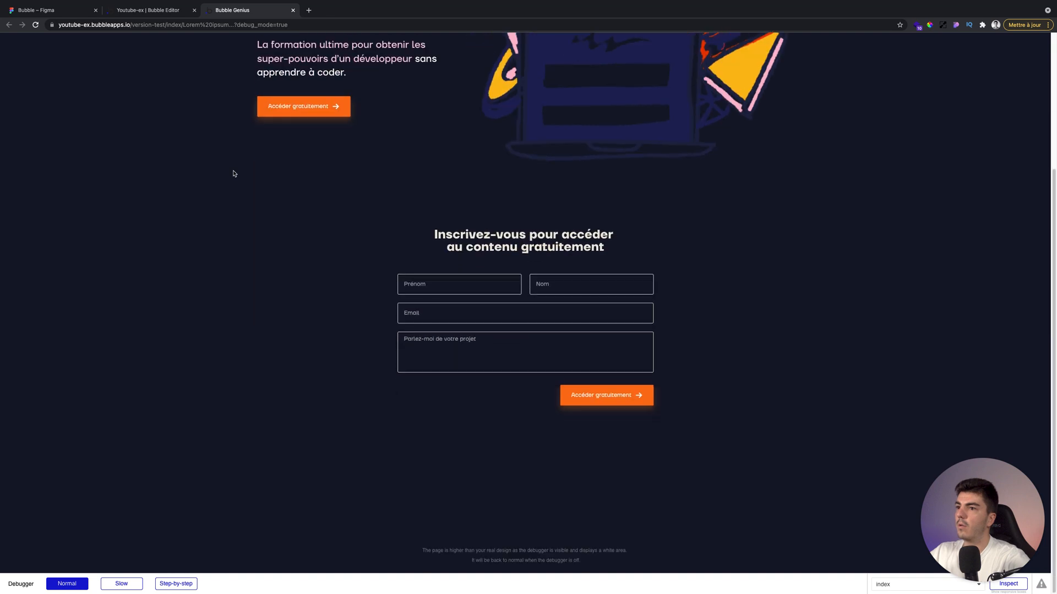
pyautogui.scroll(4, 233, 174)
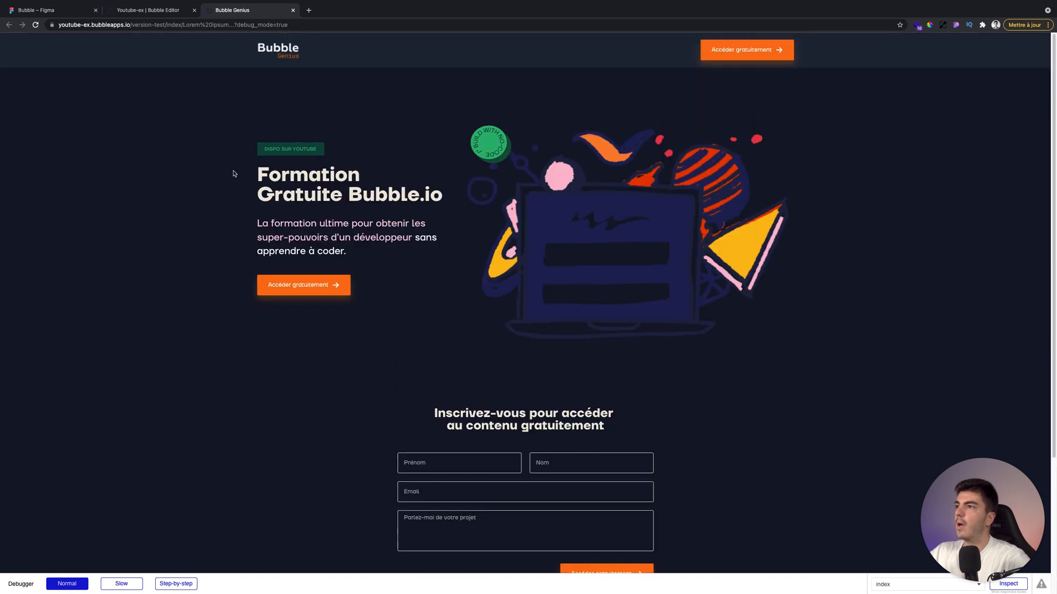
pyautogui.scroll(-3, 233, 174)
pyautogui.scroll(3, 233, 174)
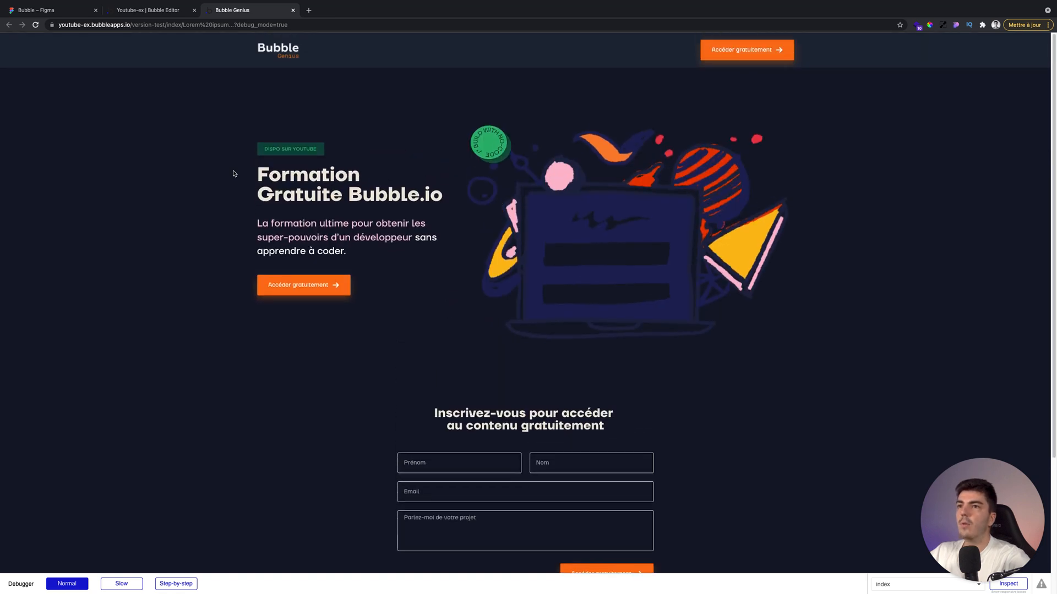
# Compare the preview page against the Figma design and the editor, scrolling through the sign-up section.
pyautogui.click(55, 10)
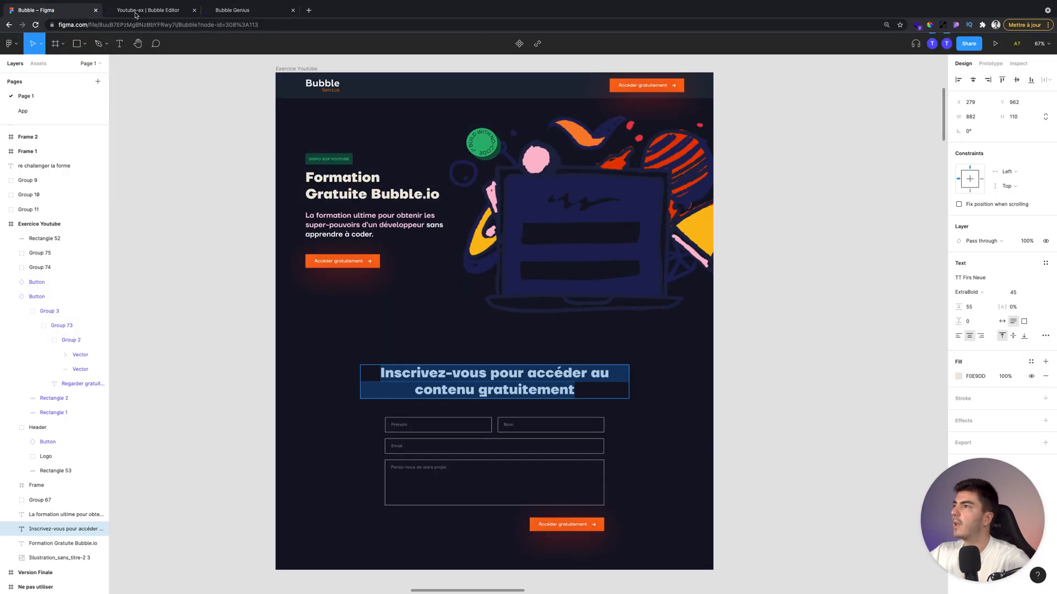
pyautogui.click(209, 10)
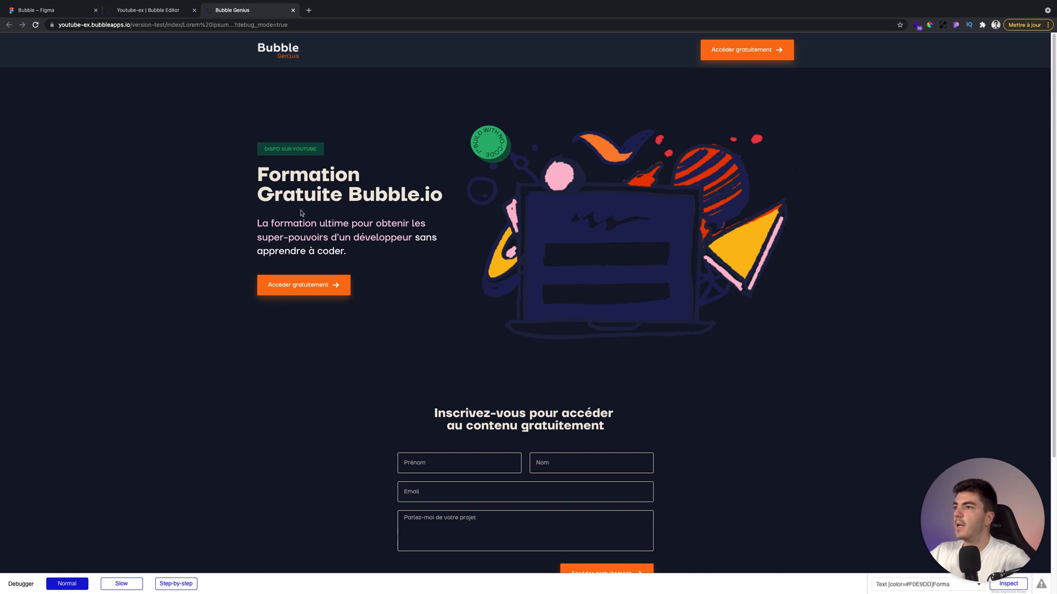
pyautogui.scroll(-3, 440, 316)
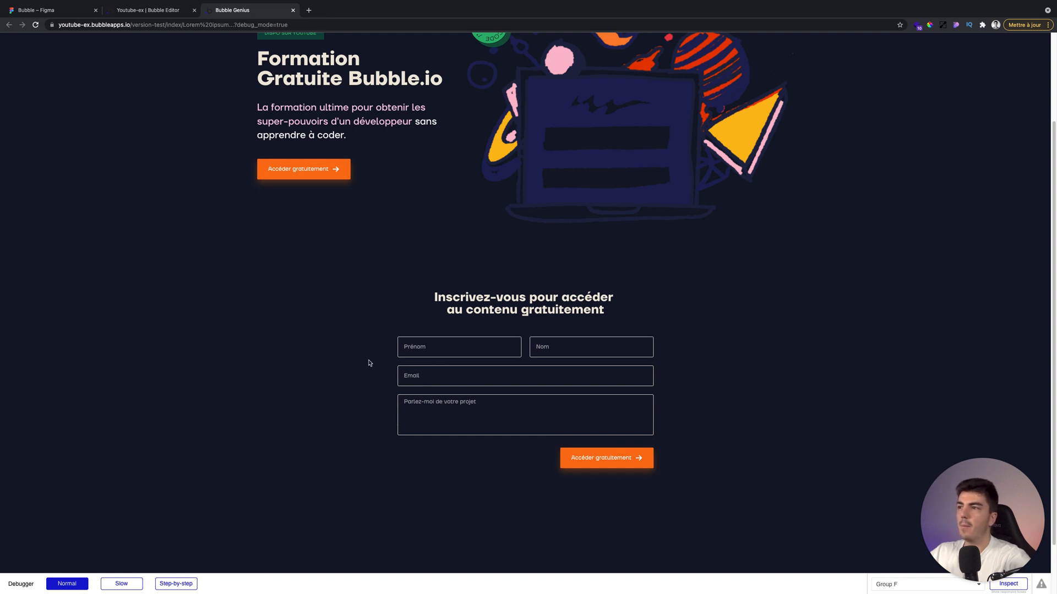
pyautogui.scroll(3, 369, 362)
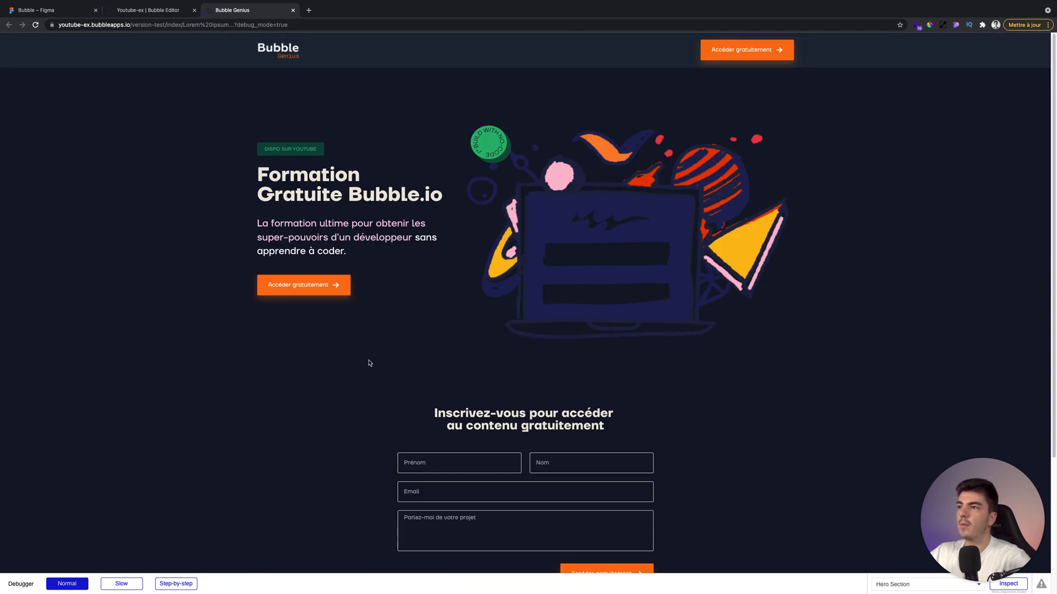
pyautogui.scroll(-1, 369, 362)
pyautogui.scroll(1, 370, 362)
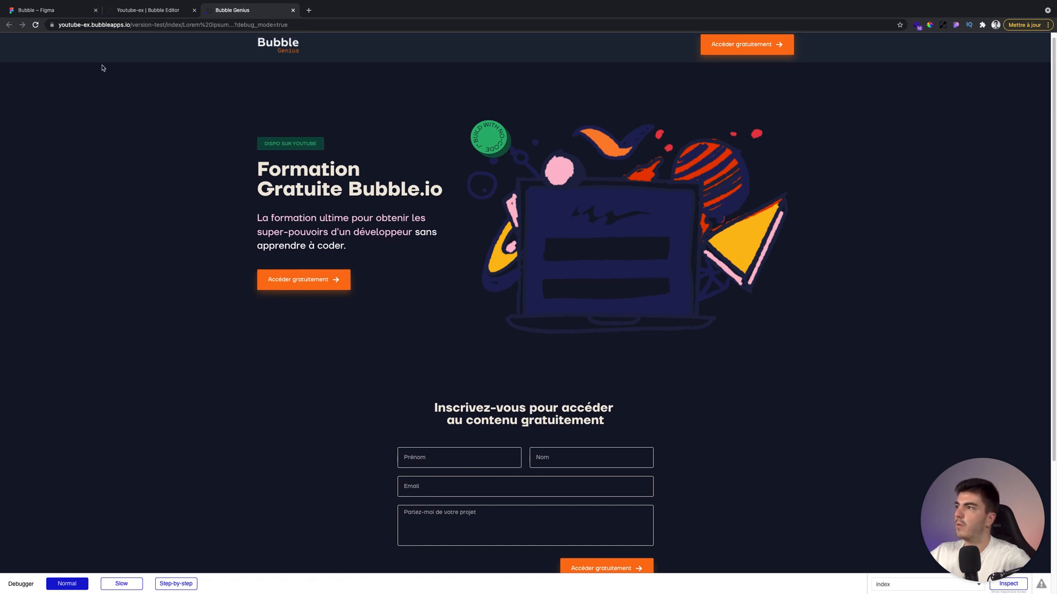
pyautogui.scroll(-1, 265, 192)
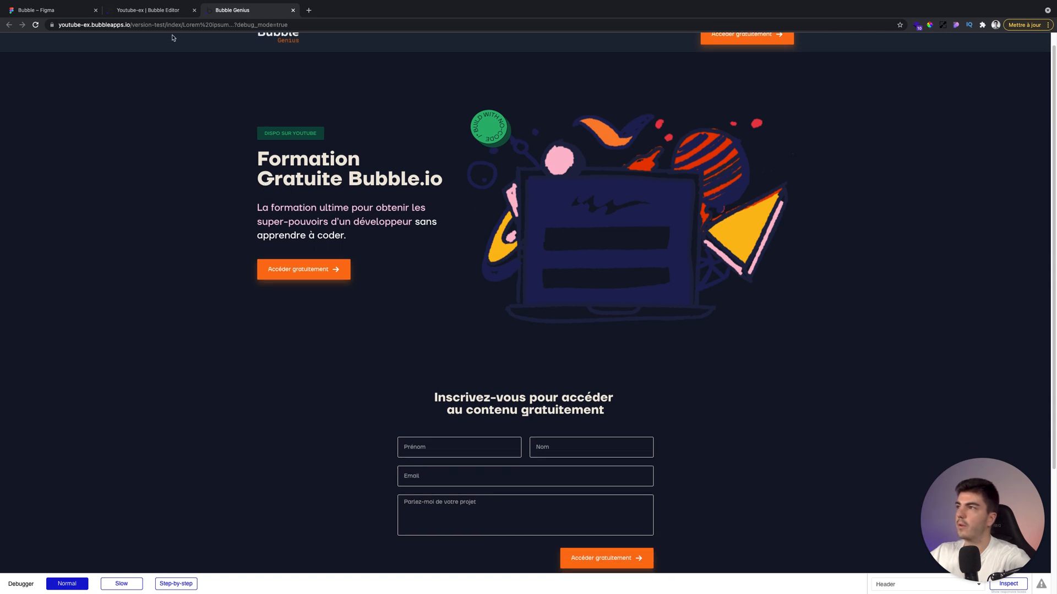
pyautogui.click(149, 12)
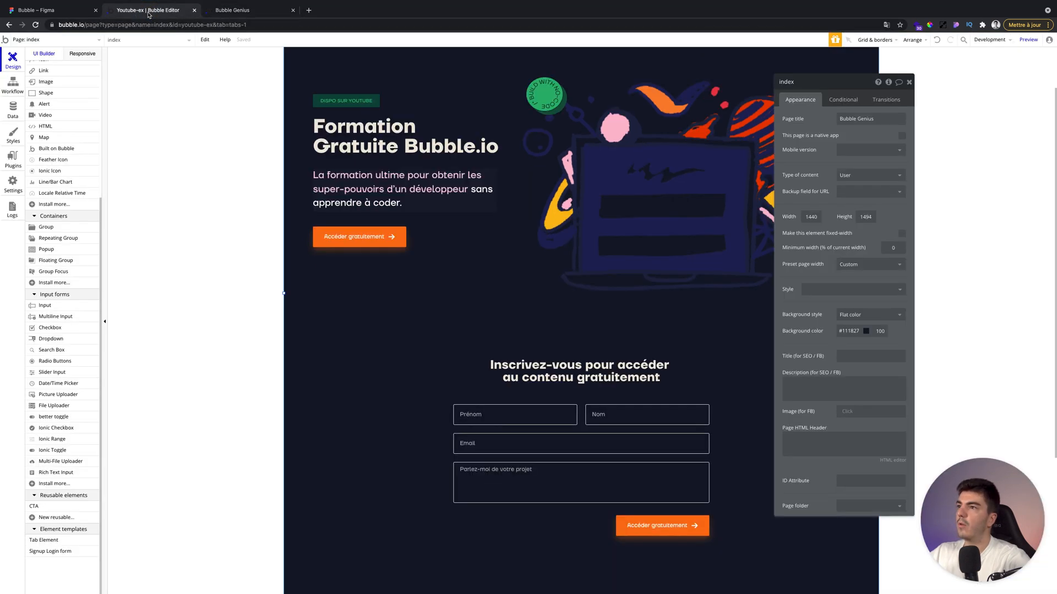
pyautogui.click(219, 11)
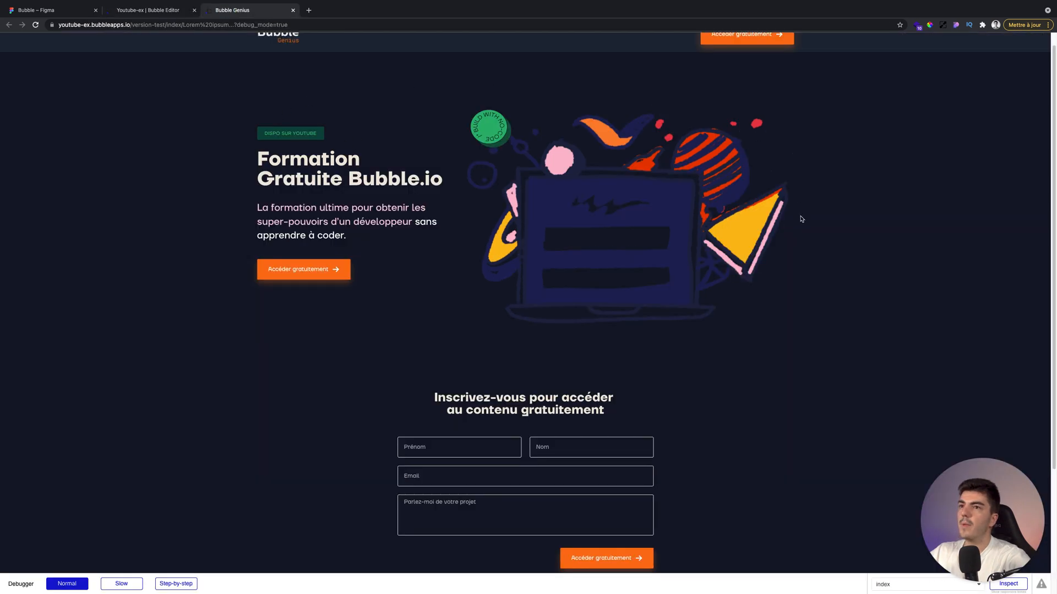
pyautogui.scroll(1, 407, 201)
pyautogui.scroll(1, 407, 201)
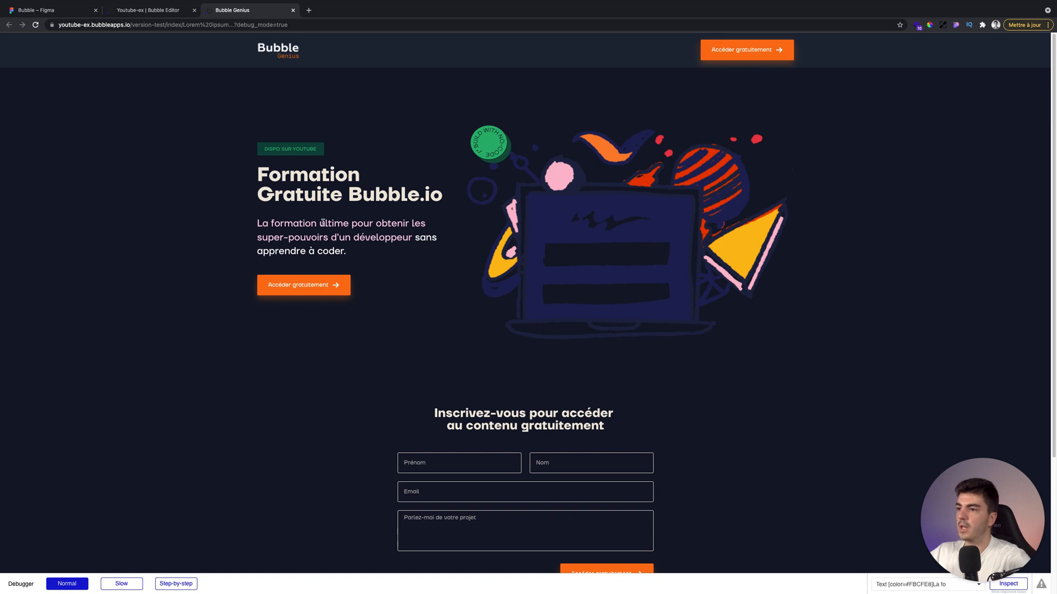
pyautogui.scroll(-1, 323, 222)
pyautogui.scroll(-3, 323, 221)
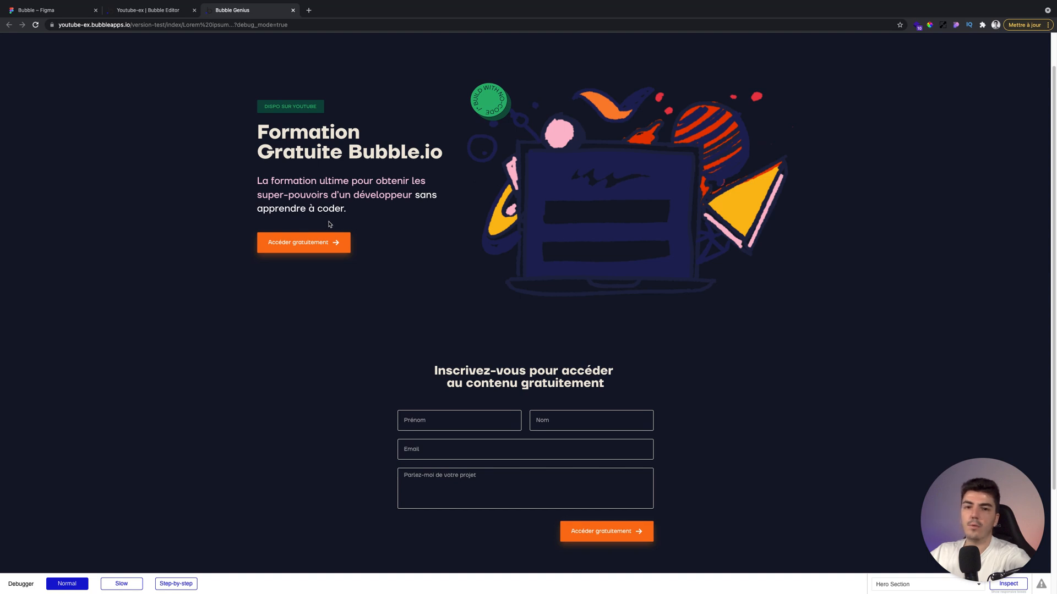
pyautogui.scroll(-1, 373, 225)
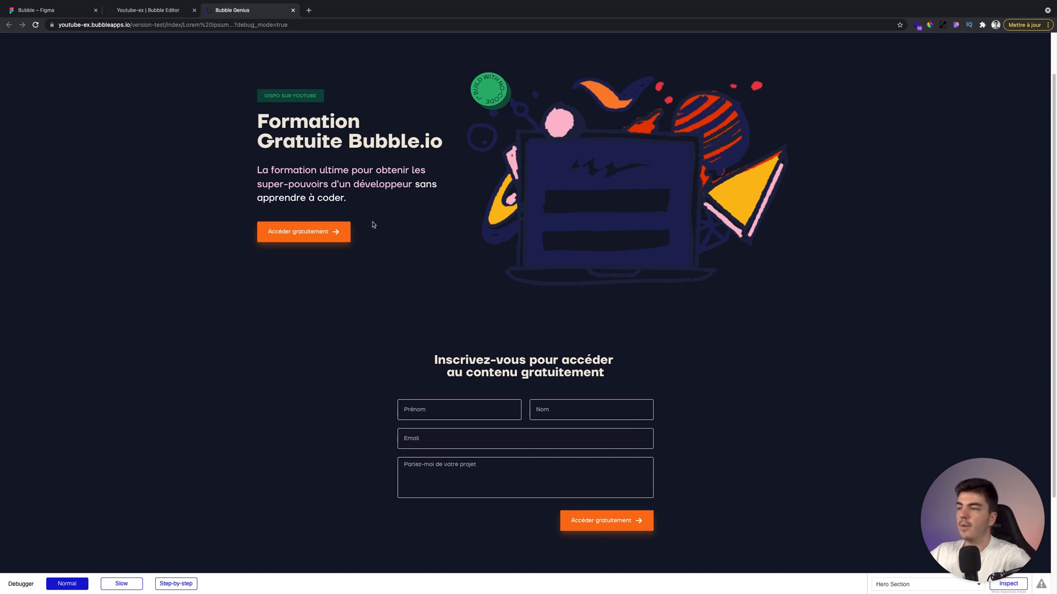